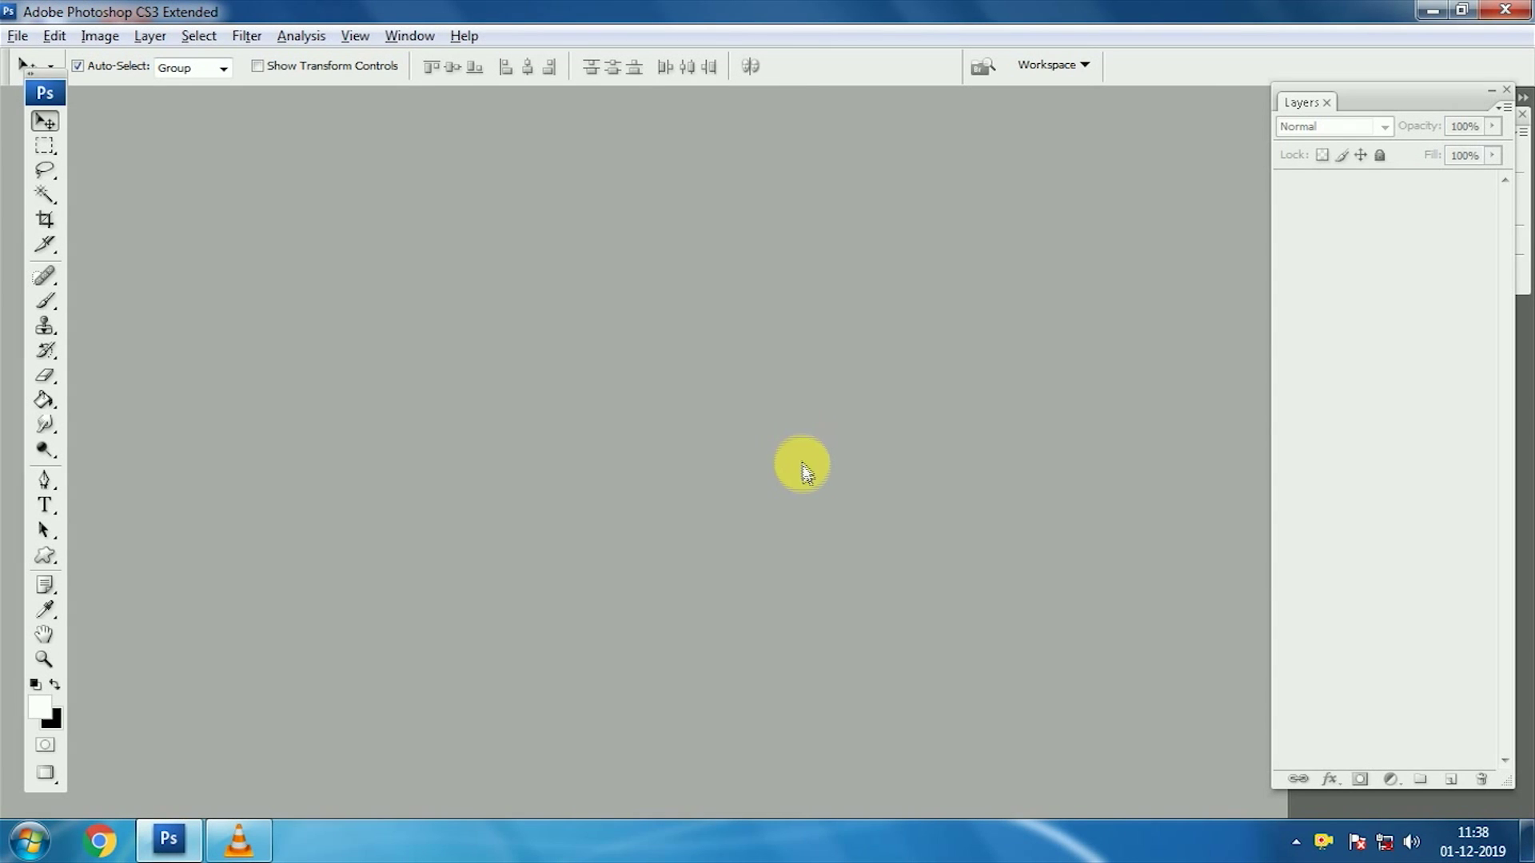
Show the Animation (Frames) panel from the Window menu.
click(404, 35)
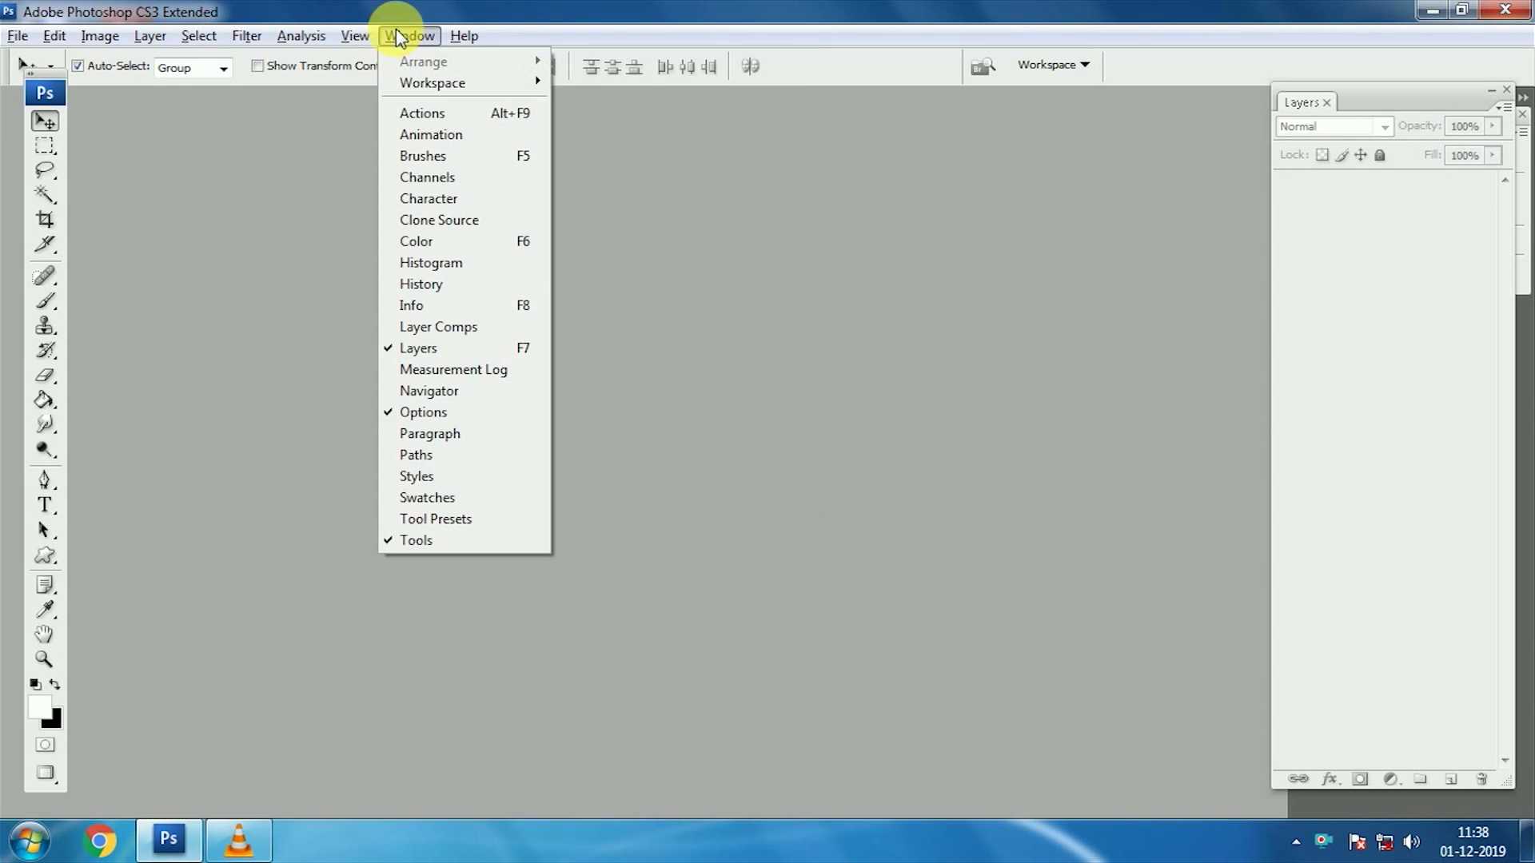
click(442, 134)
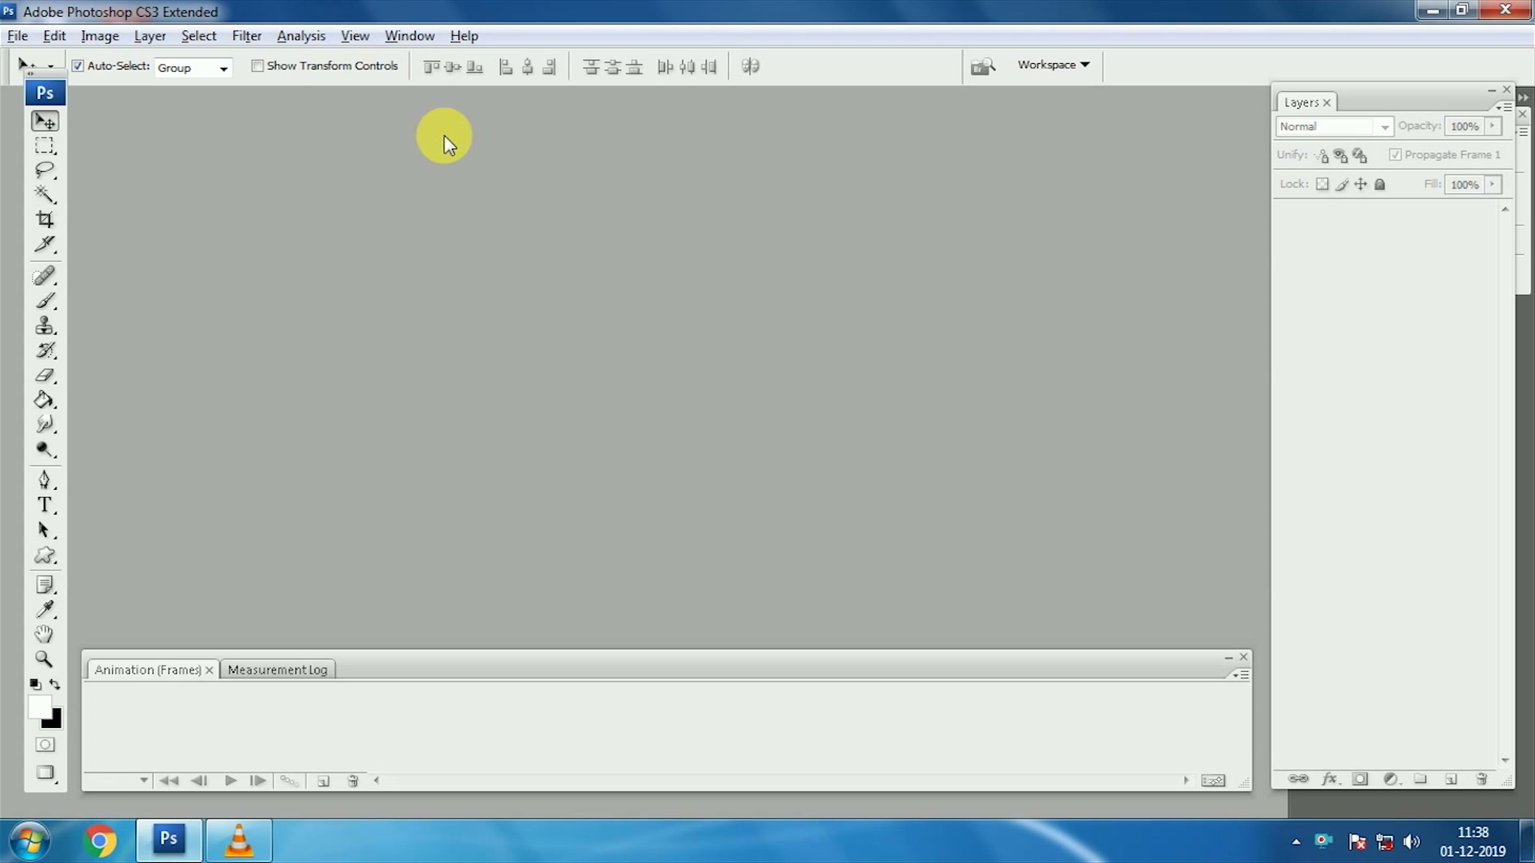
Create a new 6 × 1.5 inch document at 150 pixels/inch.
click(18, 36)
click(44, 62)
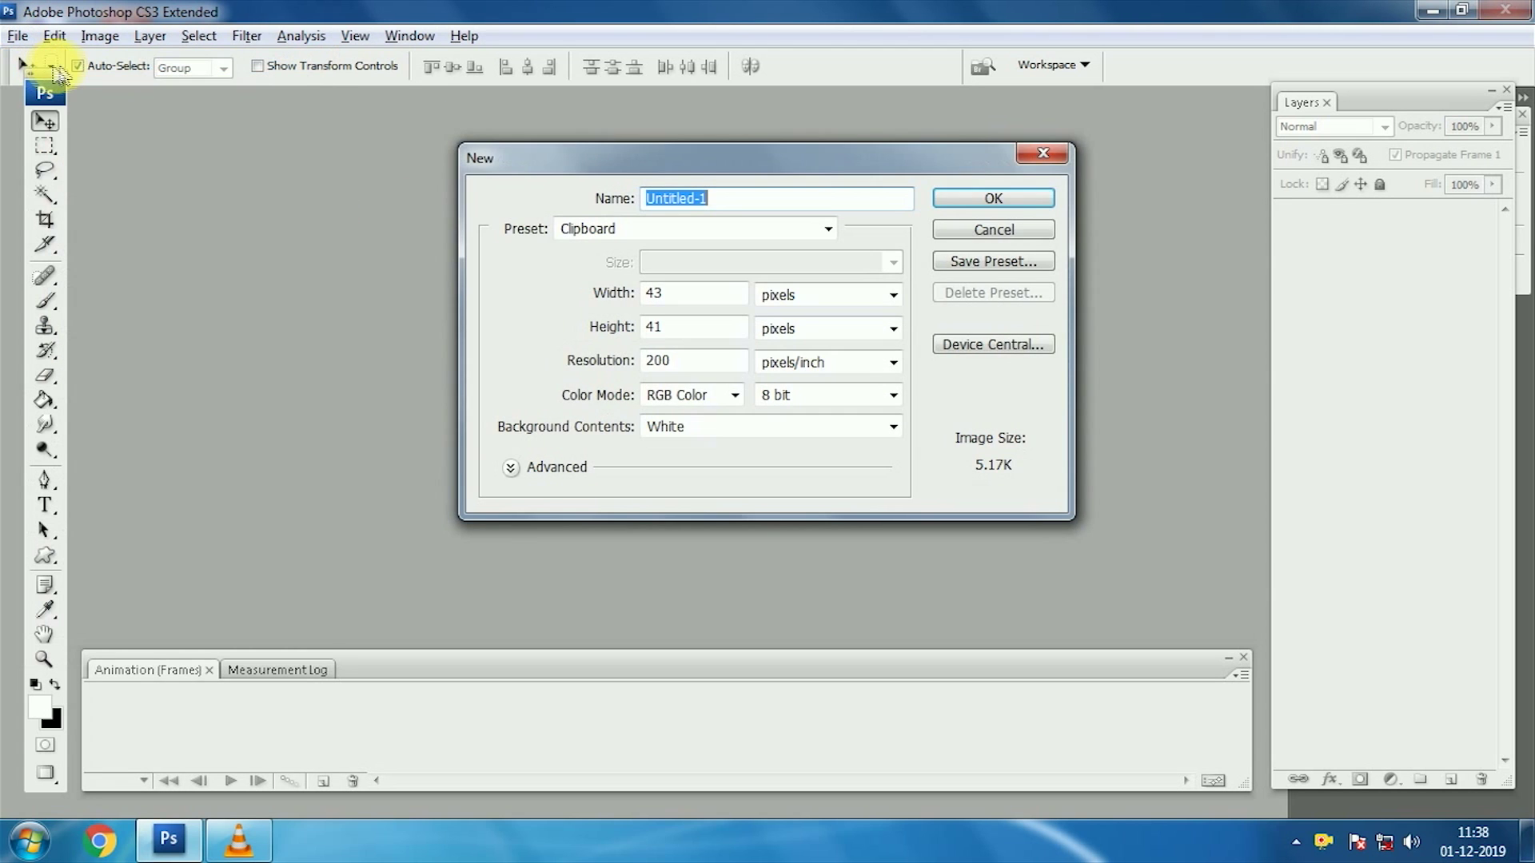
click(798, 295)
click(780, 332)
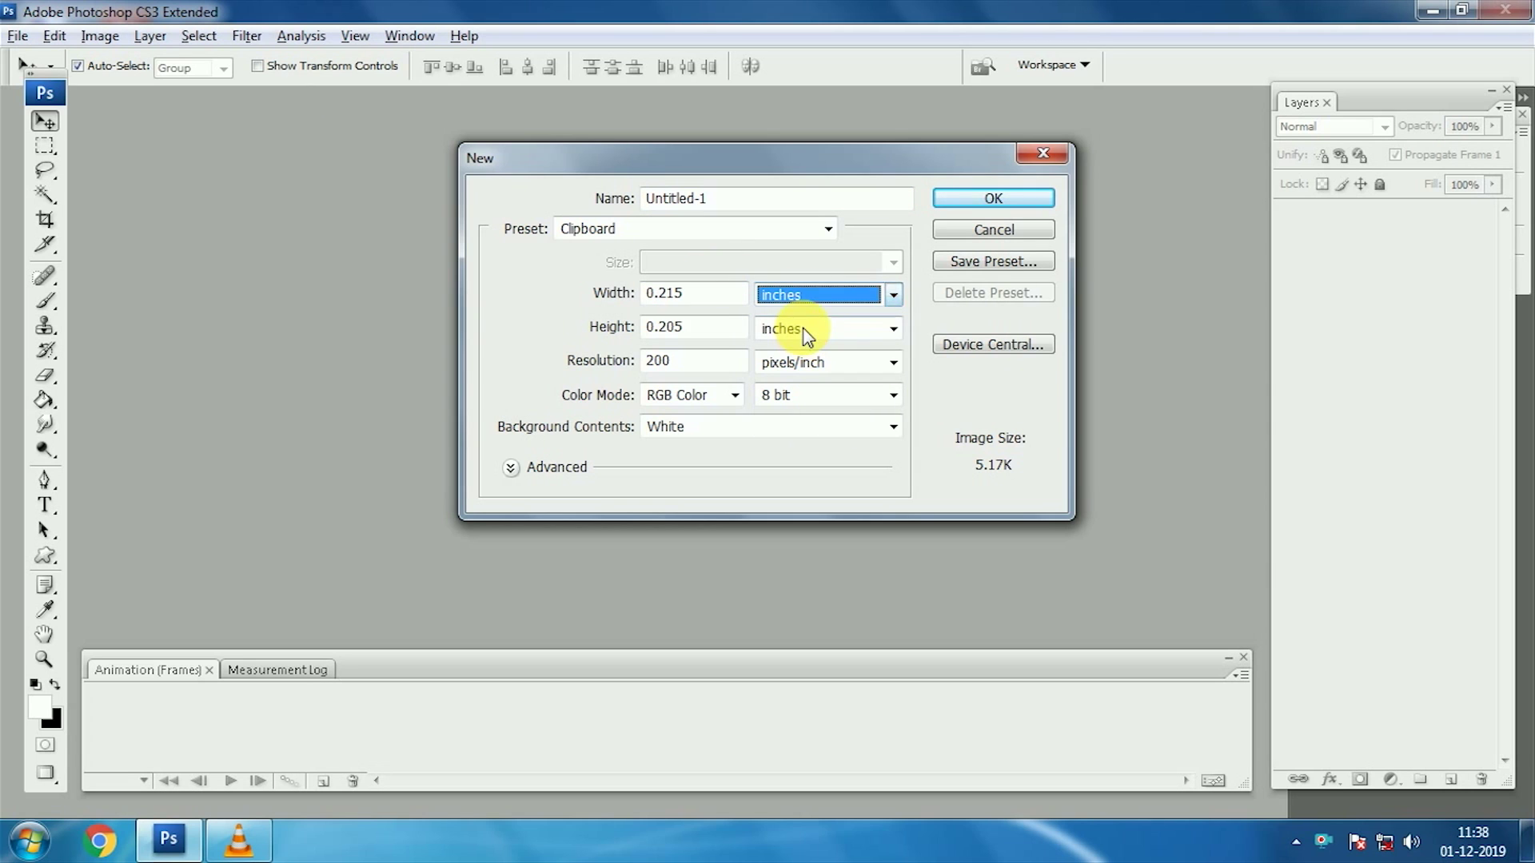
drag(702, 288, 607, 276)
text(6)
drag(739, 328, 612, 328)
text(1.5)
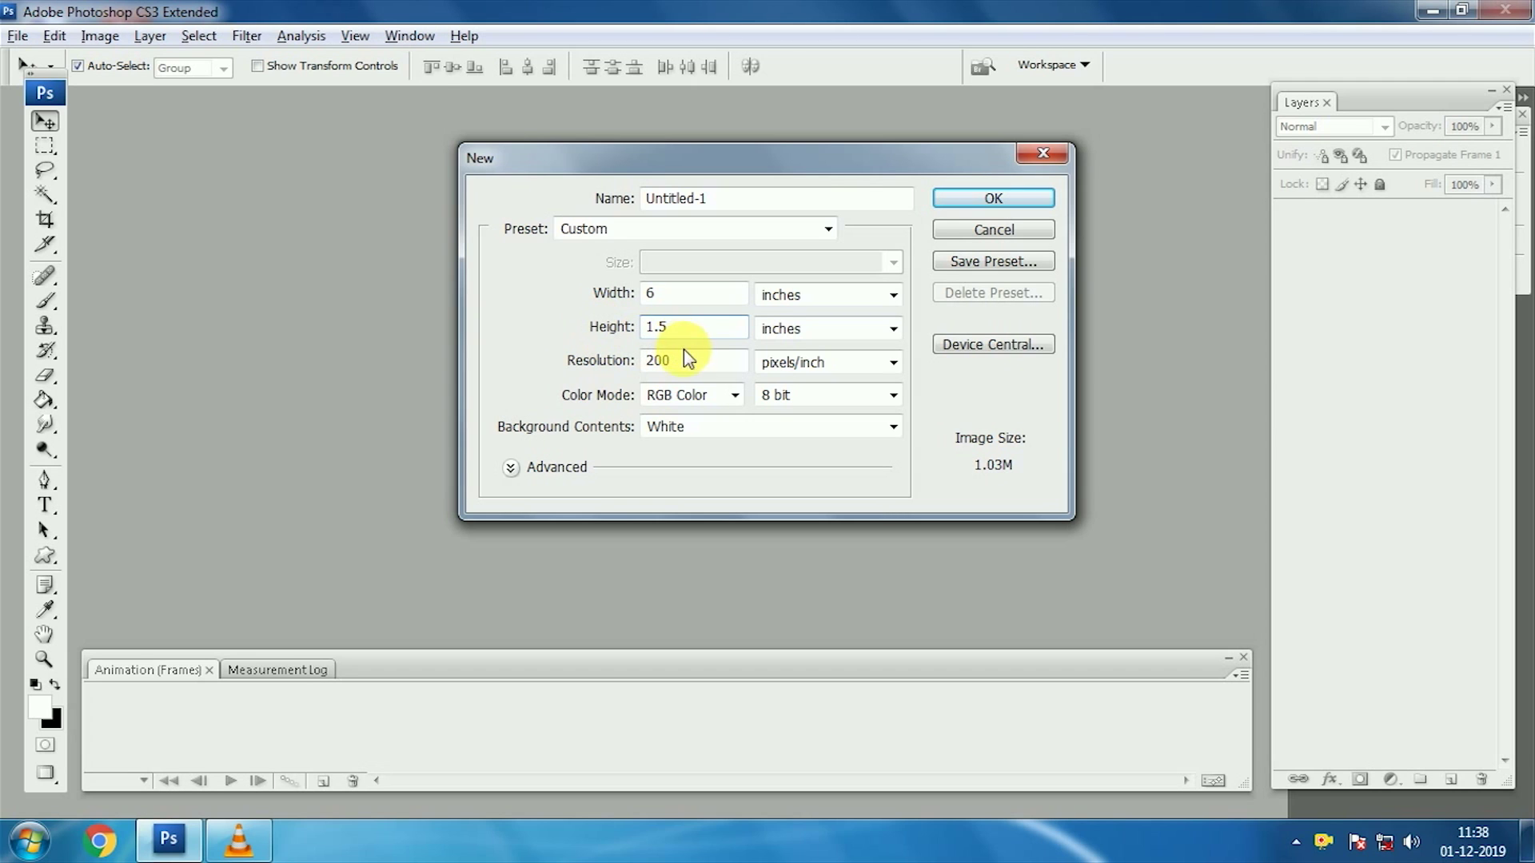
drag(686, 358, 495, 357)
text(150)
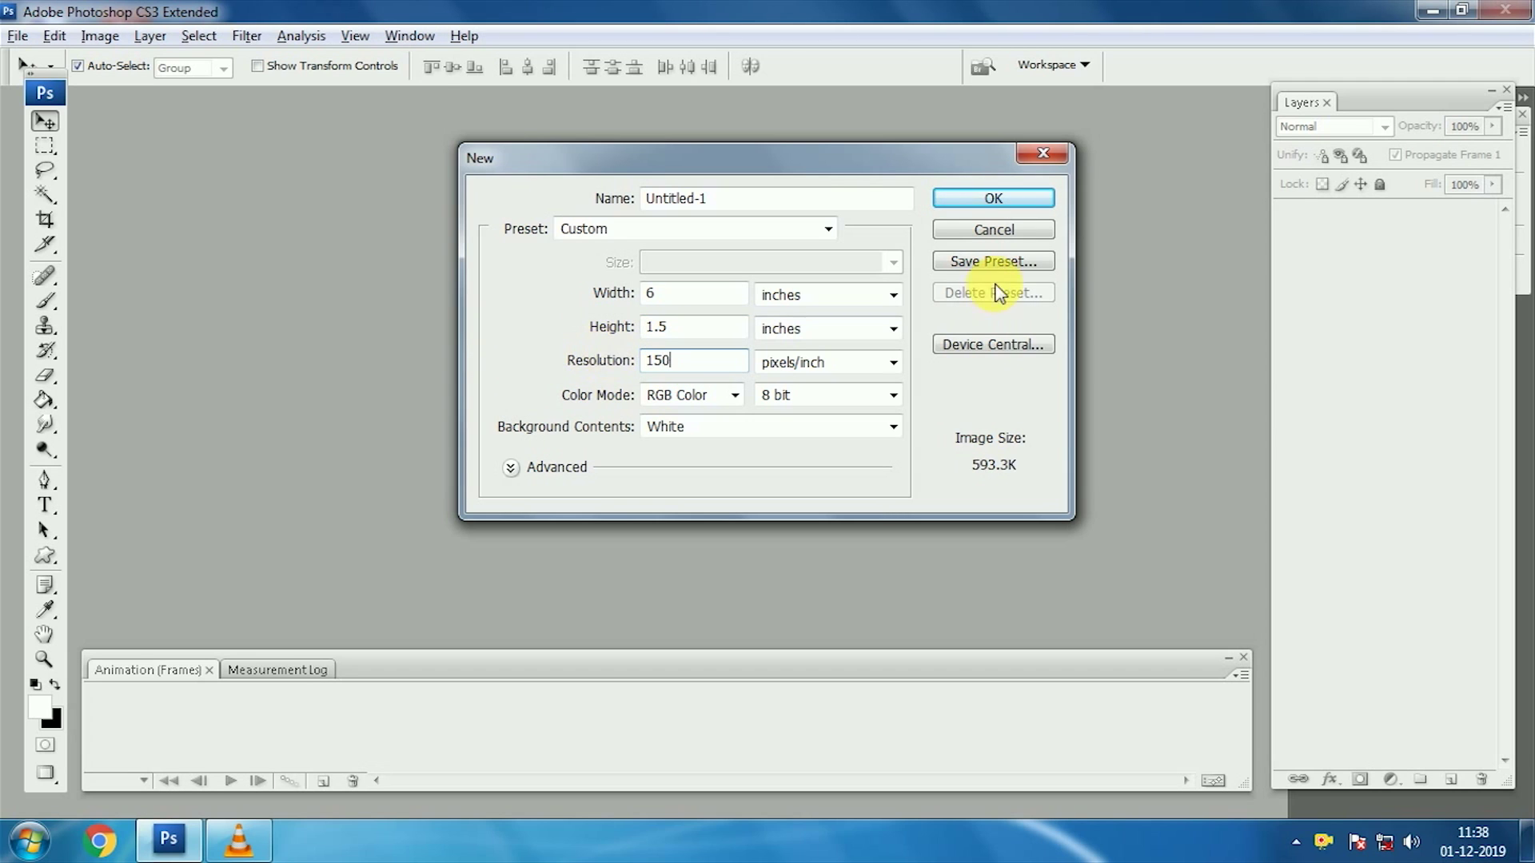
click(1009, 205)
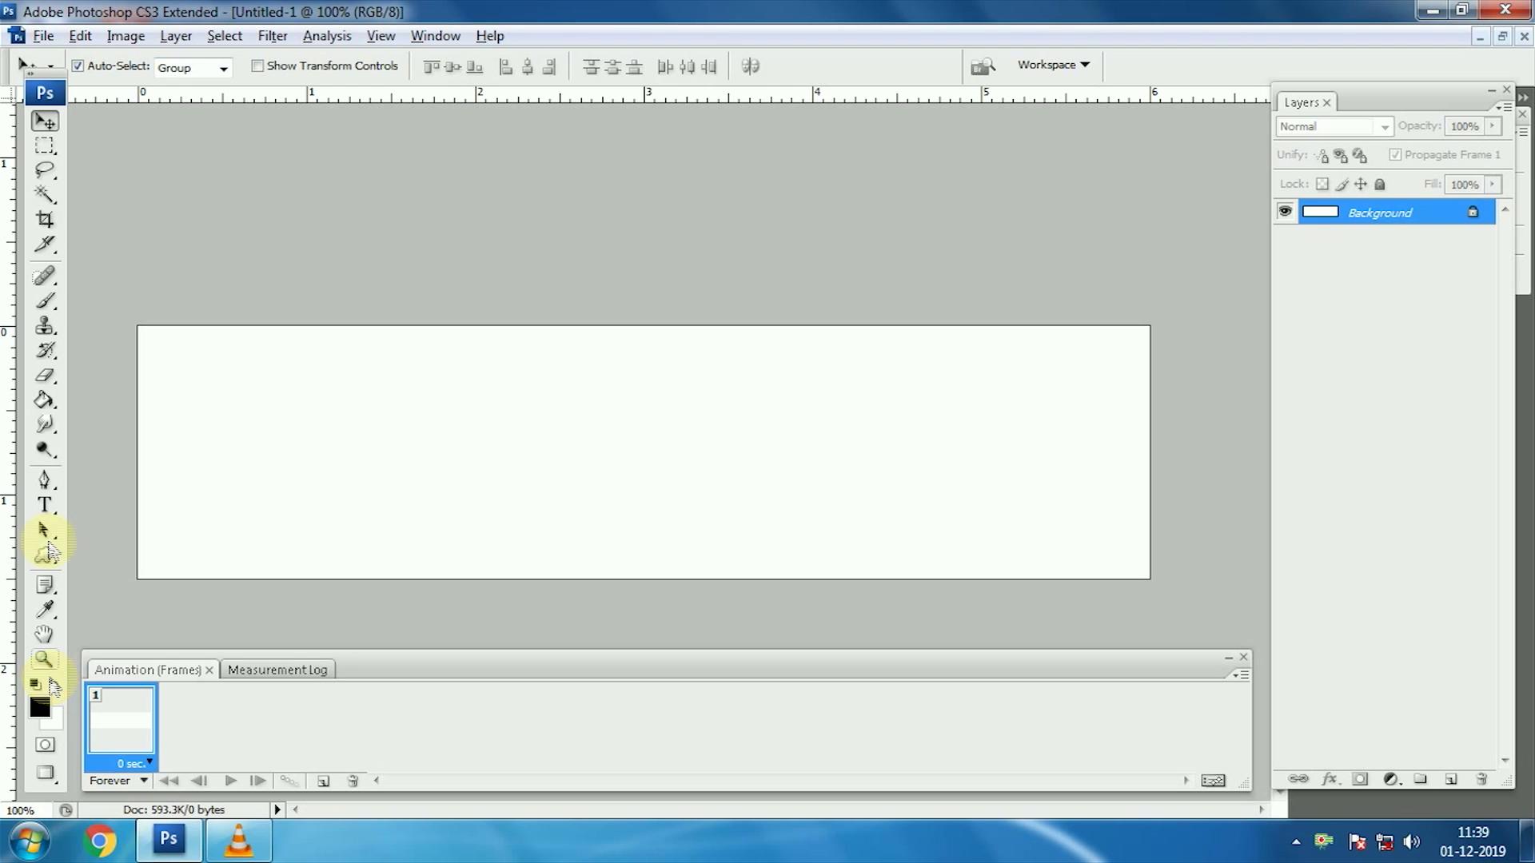
Fill the white canvas with black using the Paint Bucket, then return to the Move tool.
click(45, 400)
click(456, 458)
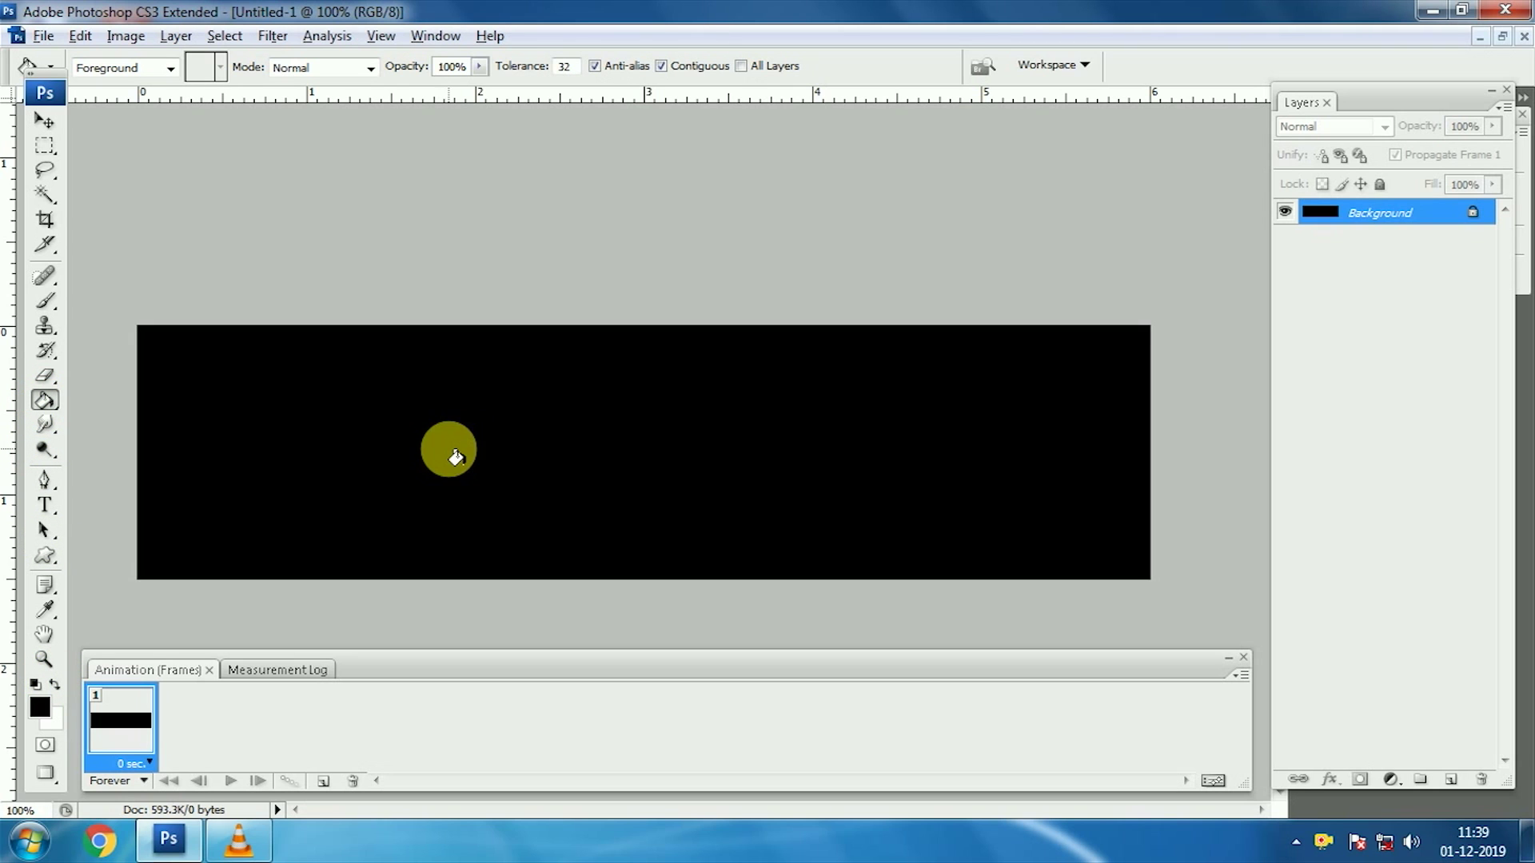
click(45, 120)
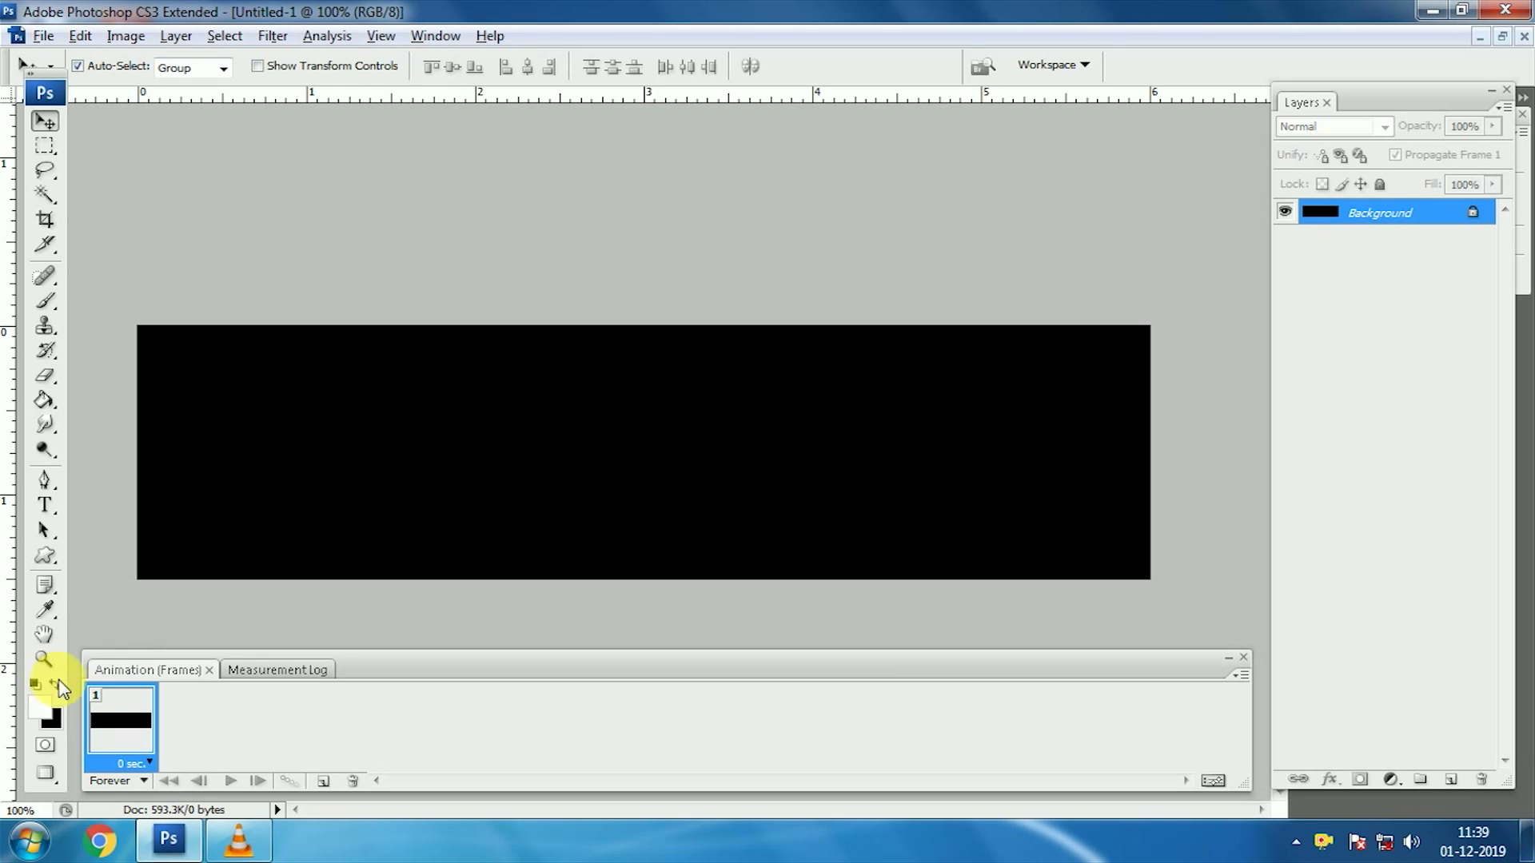
Type the letters s, c and r as separate text layers at the banner's left.
click(45, 505)
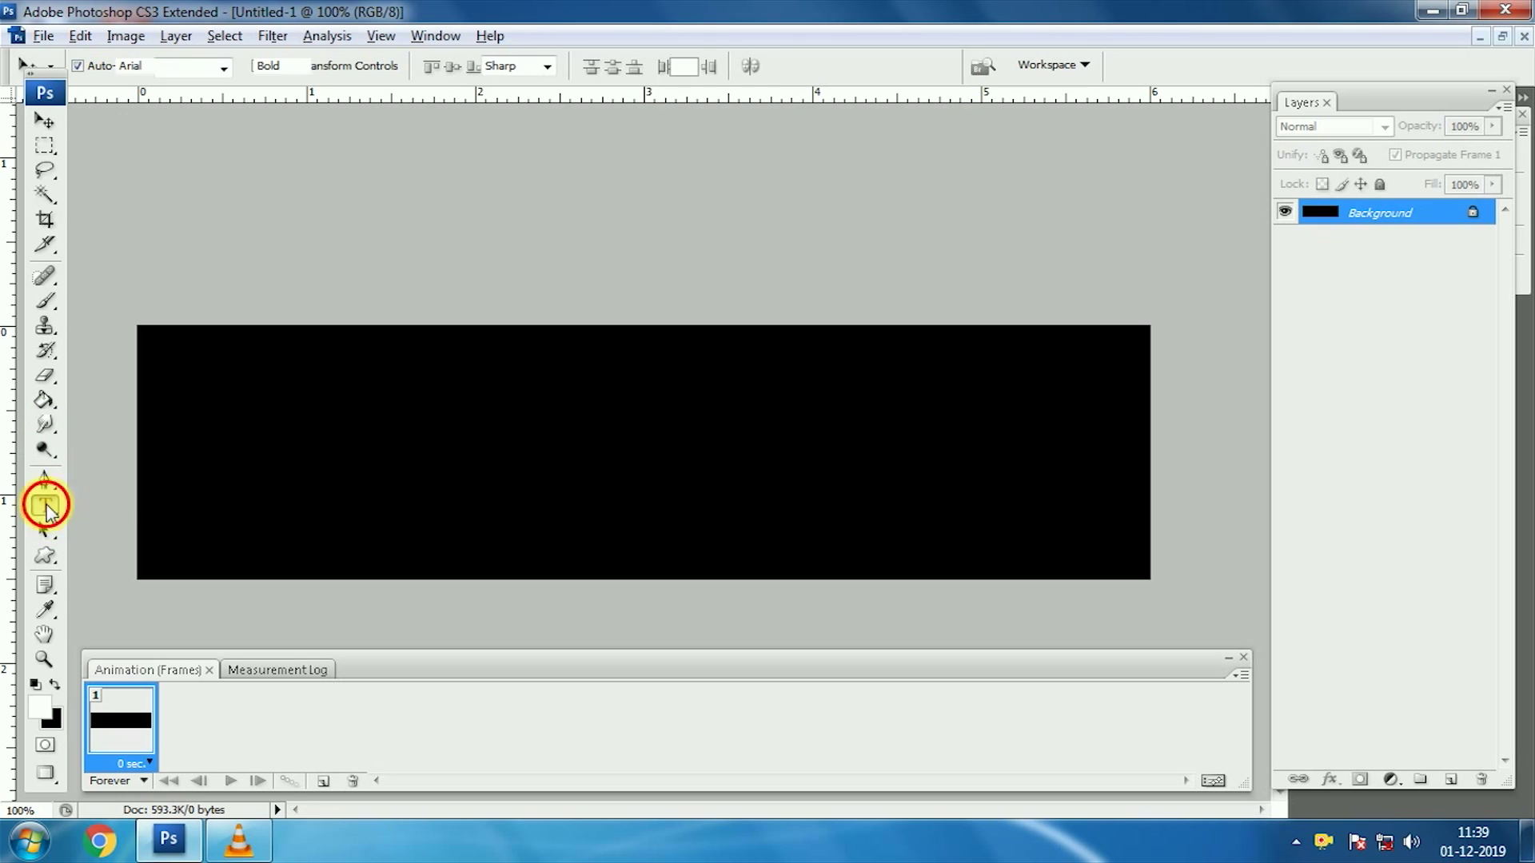
click(181, 457)
text(S)
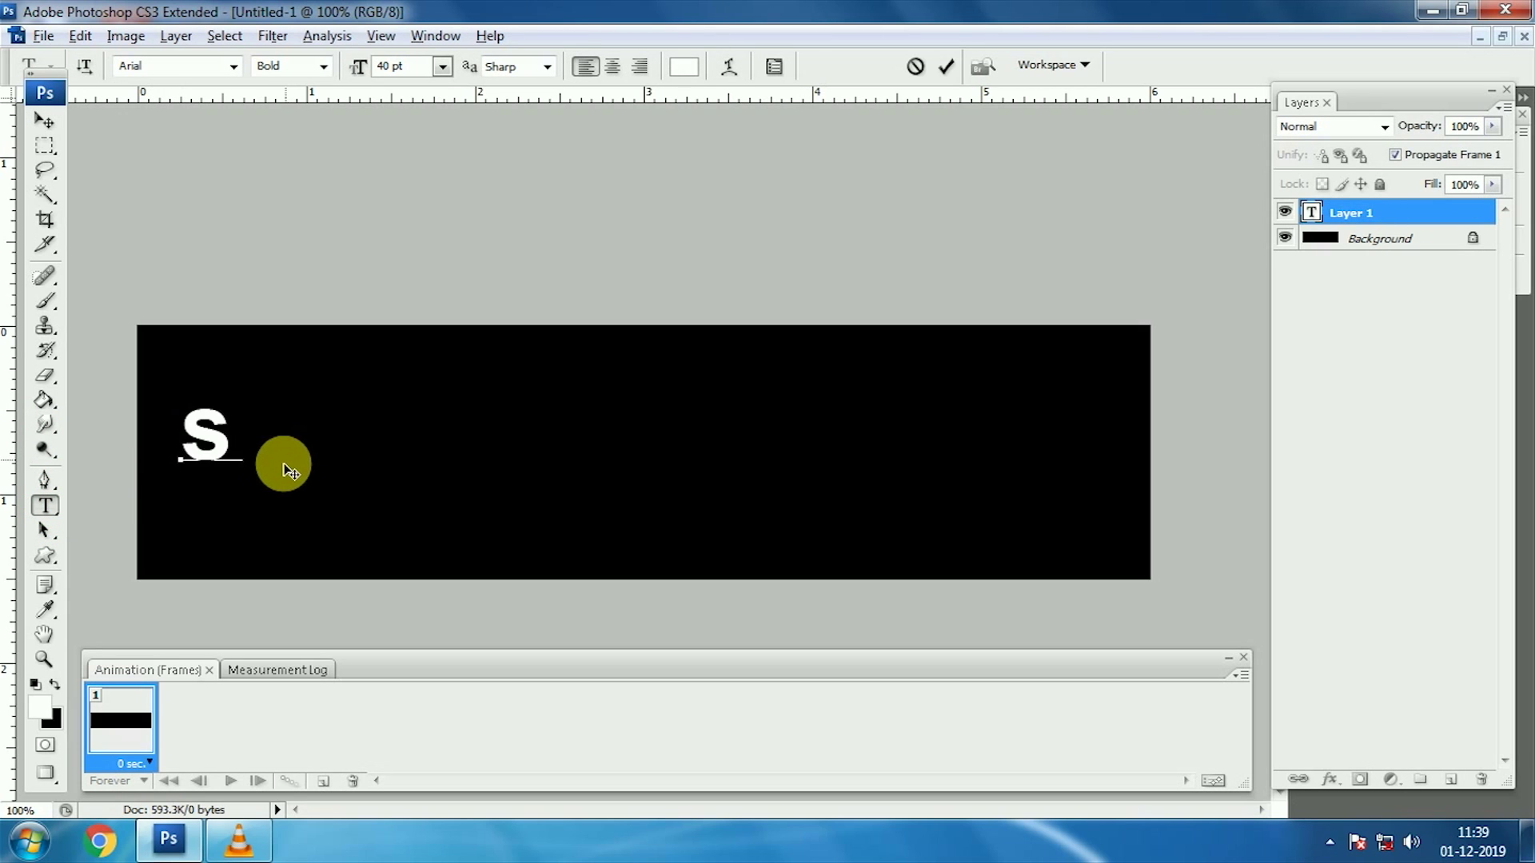
click(44, 120)
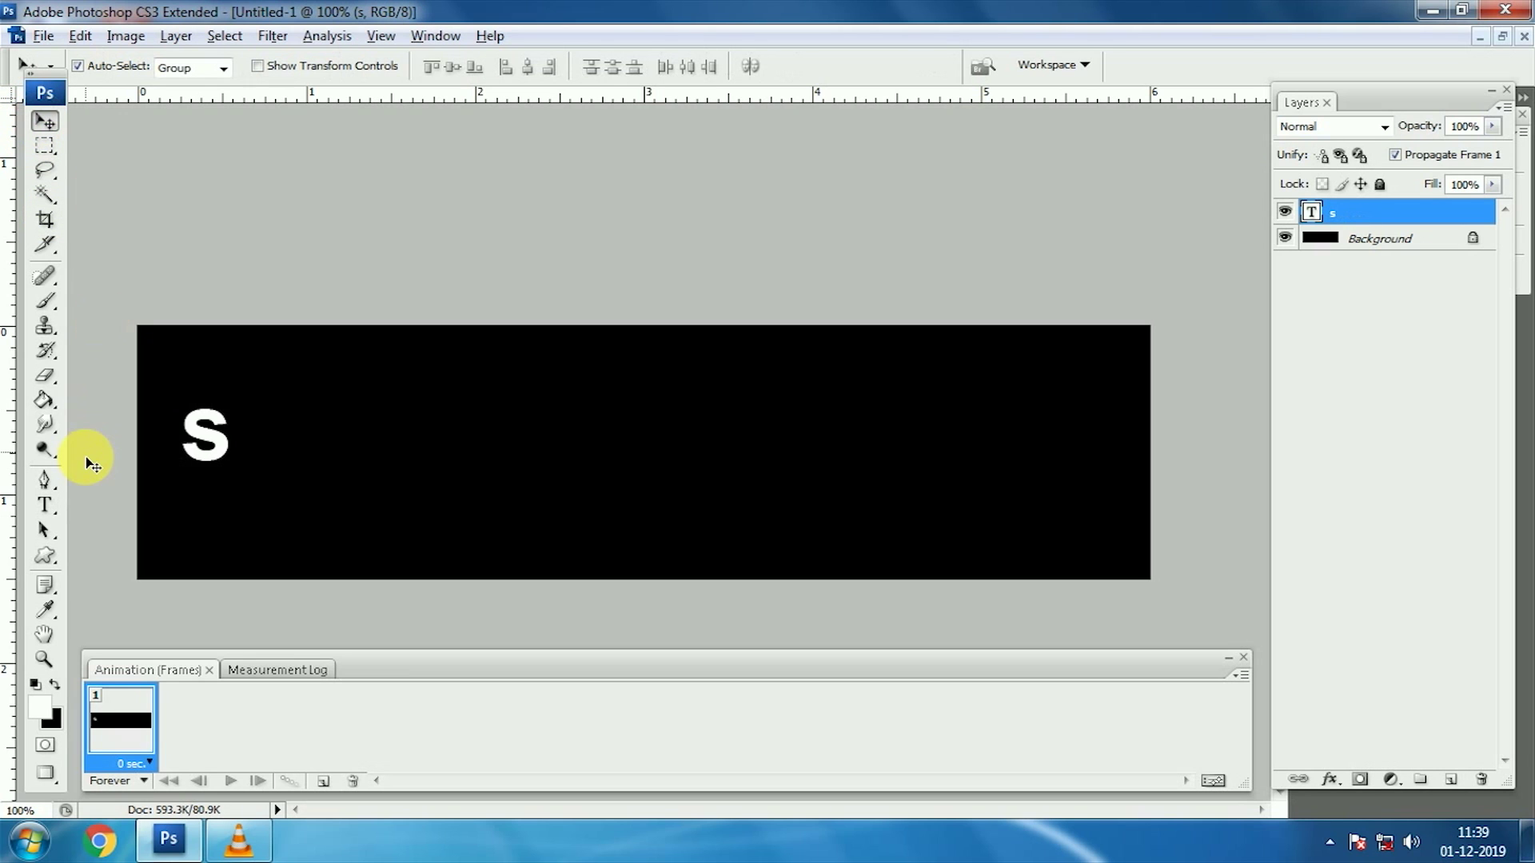
click(46, 505)
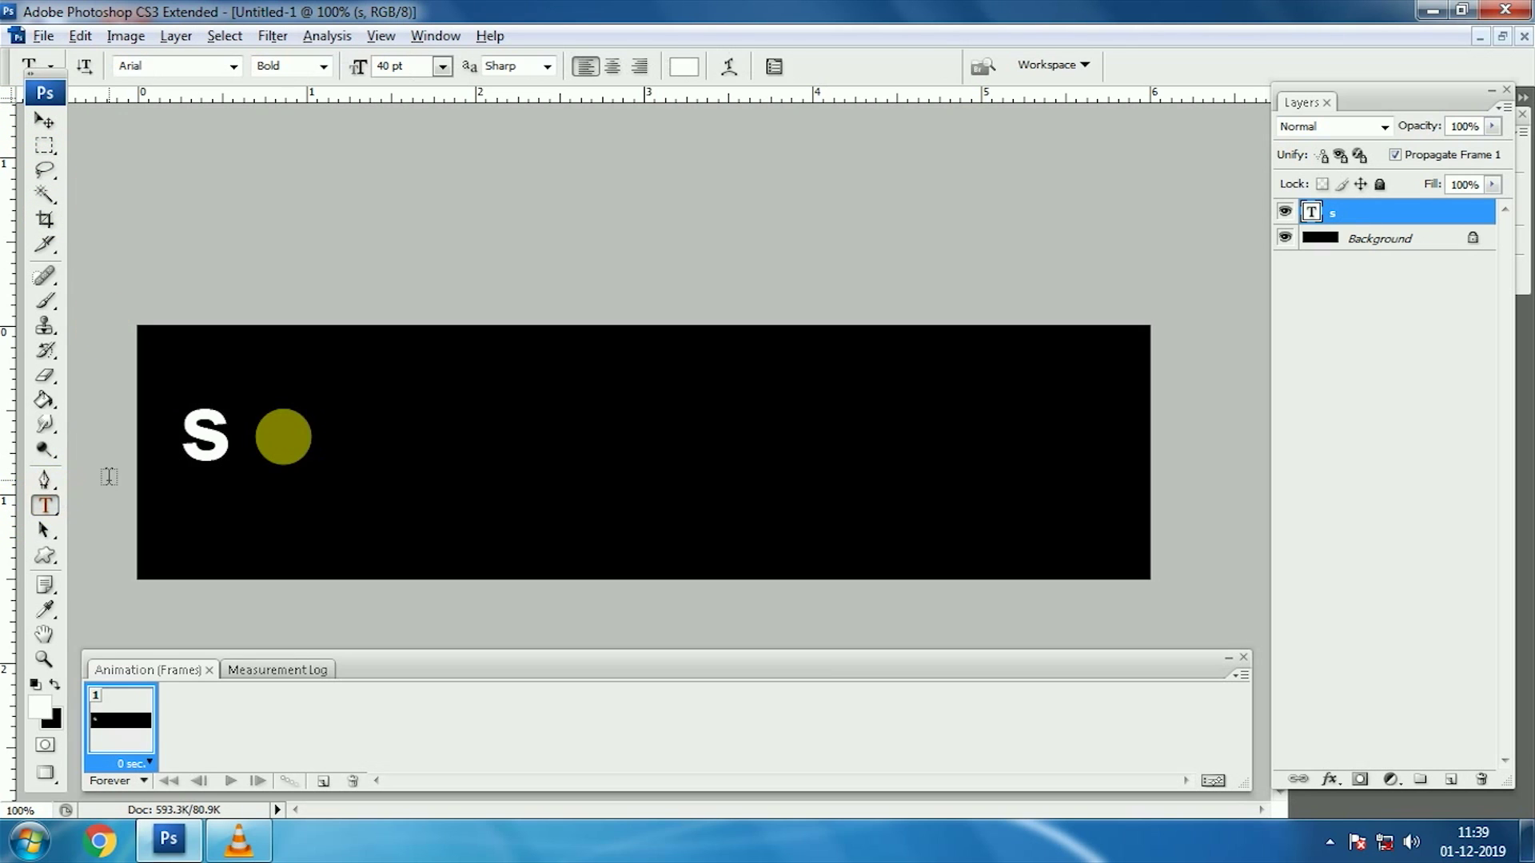
click(267, 445)
text(c)
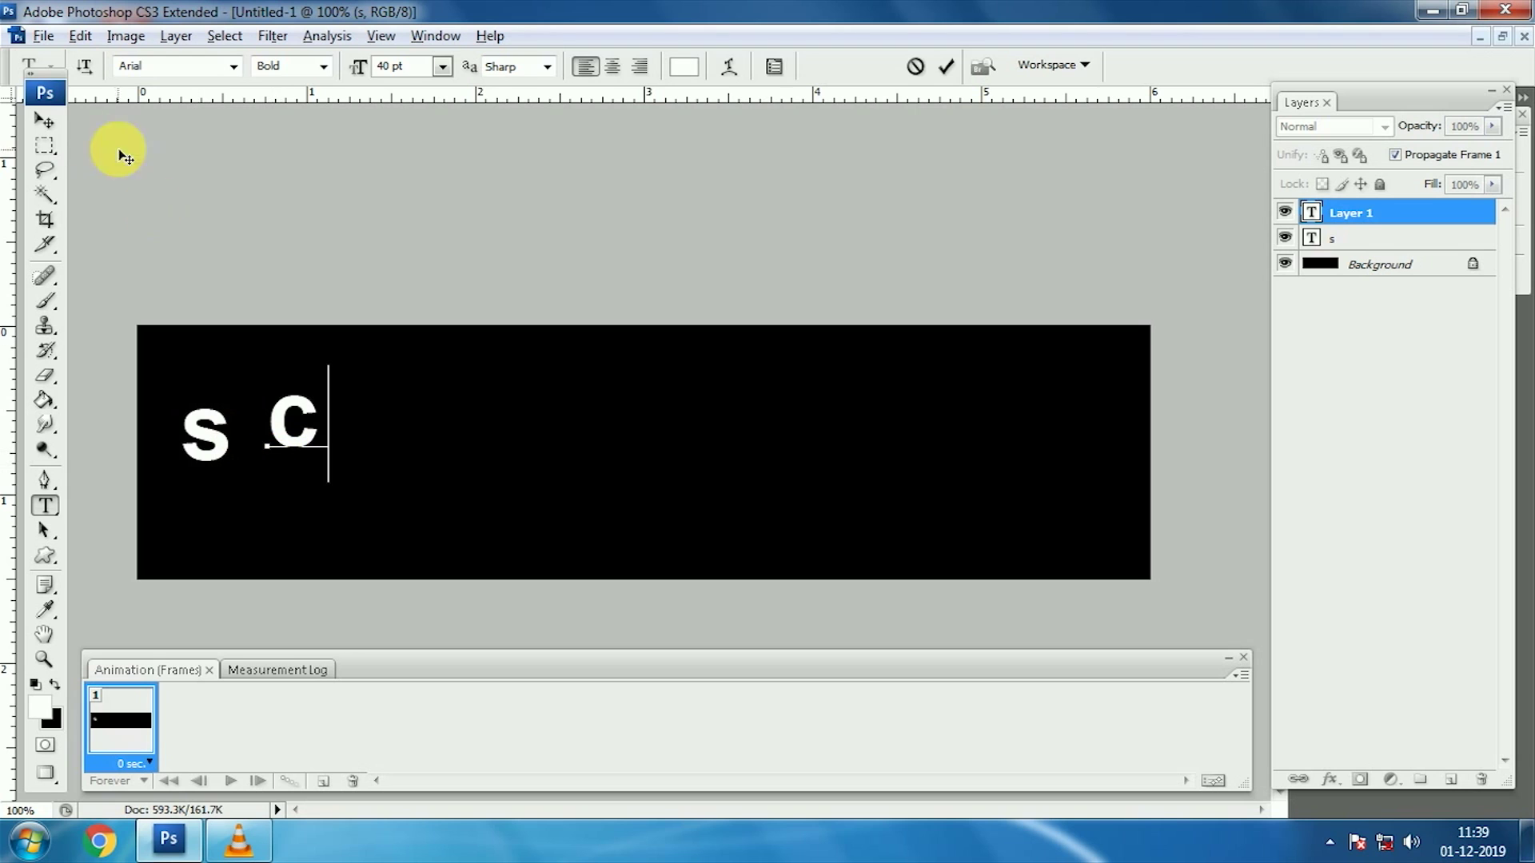
click(44, 120)
click(45, 505)
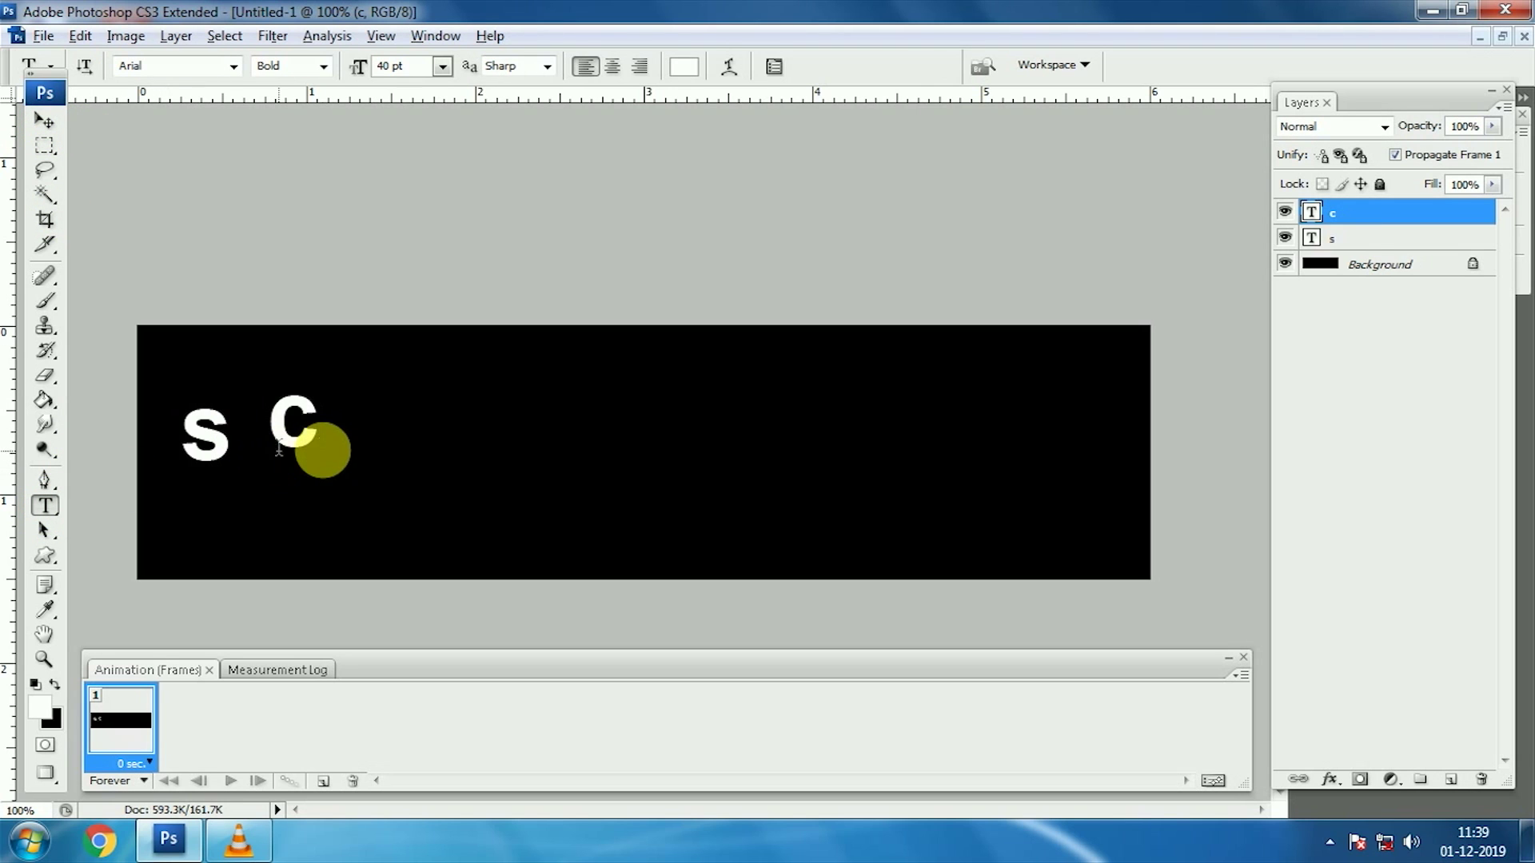
click(334, 435)
text(r)
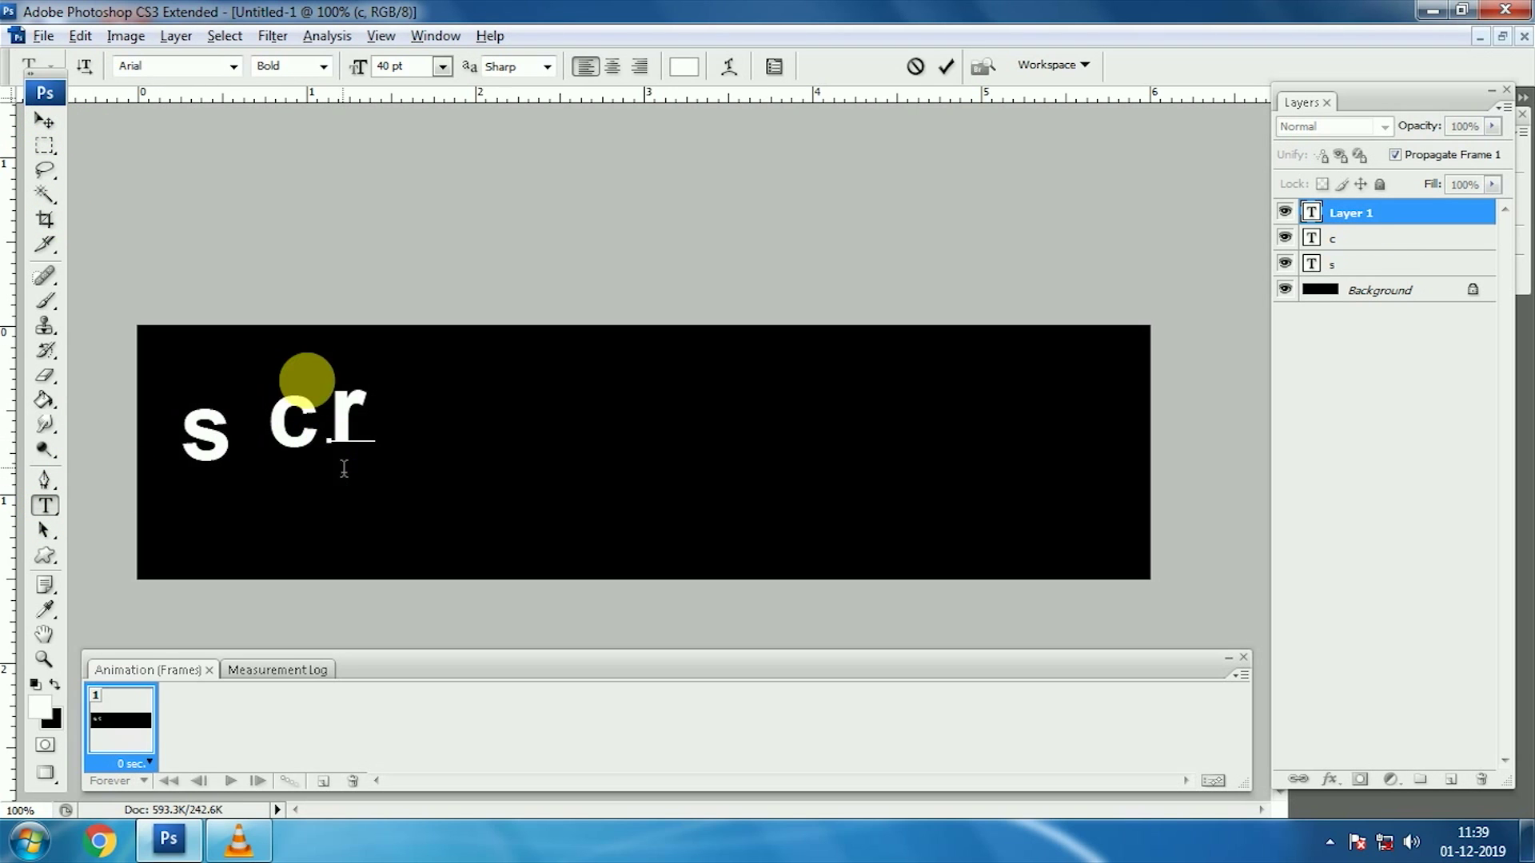
click(44, 120)
Add the letters e, a and t as separate text layers continuing rightward.
click(45, 505)
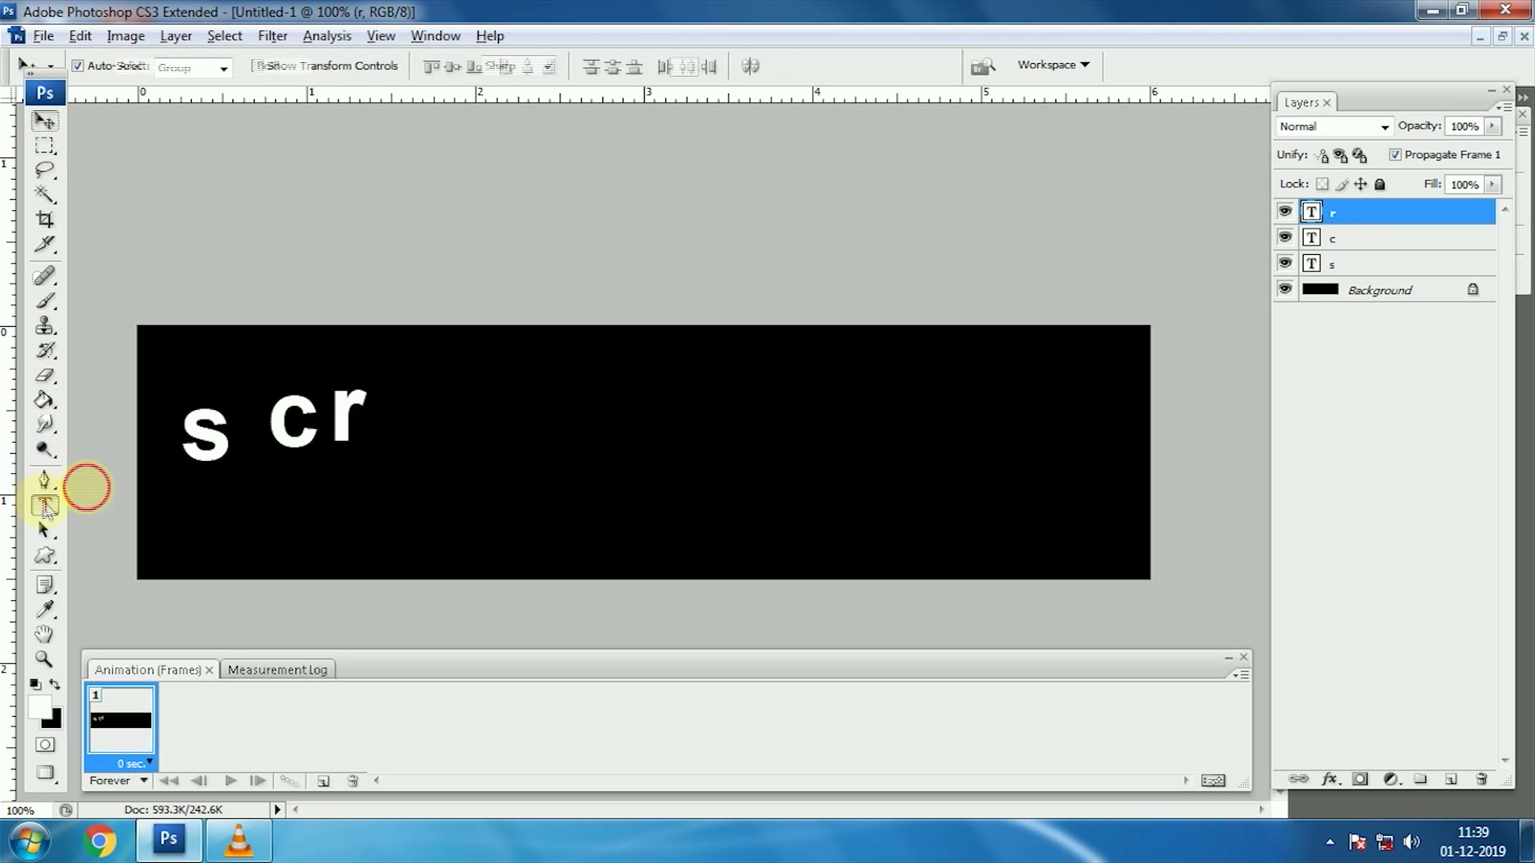
click(387, 429)
text(e)
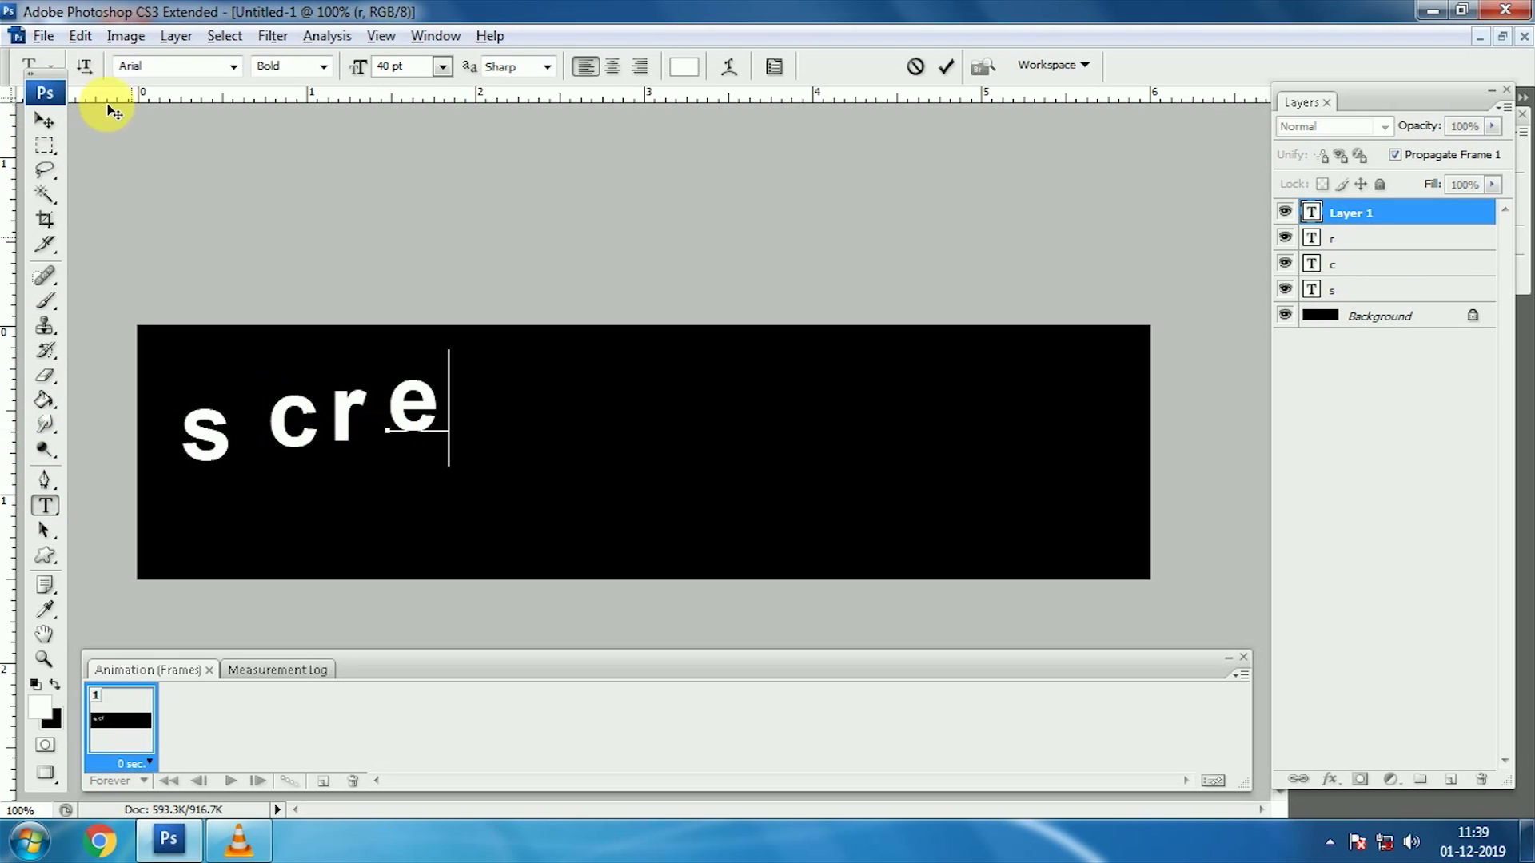
click(43, 120)
click(45, 507)
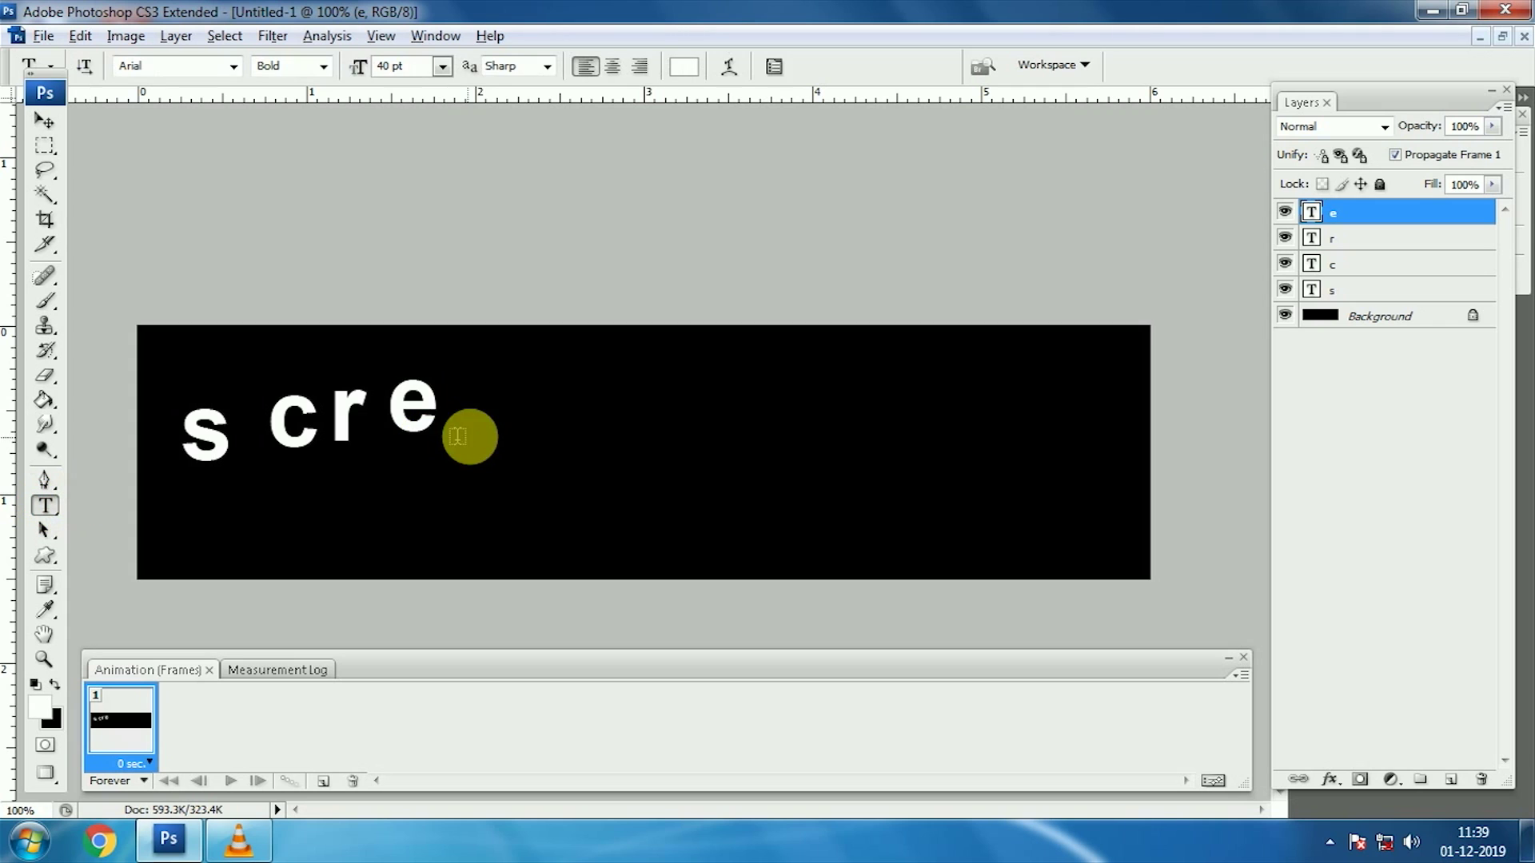
click(450, 421)
text(a)
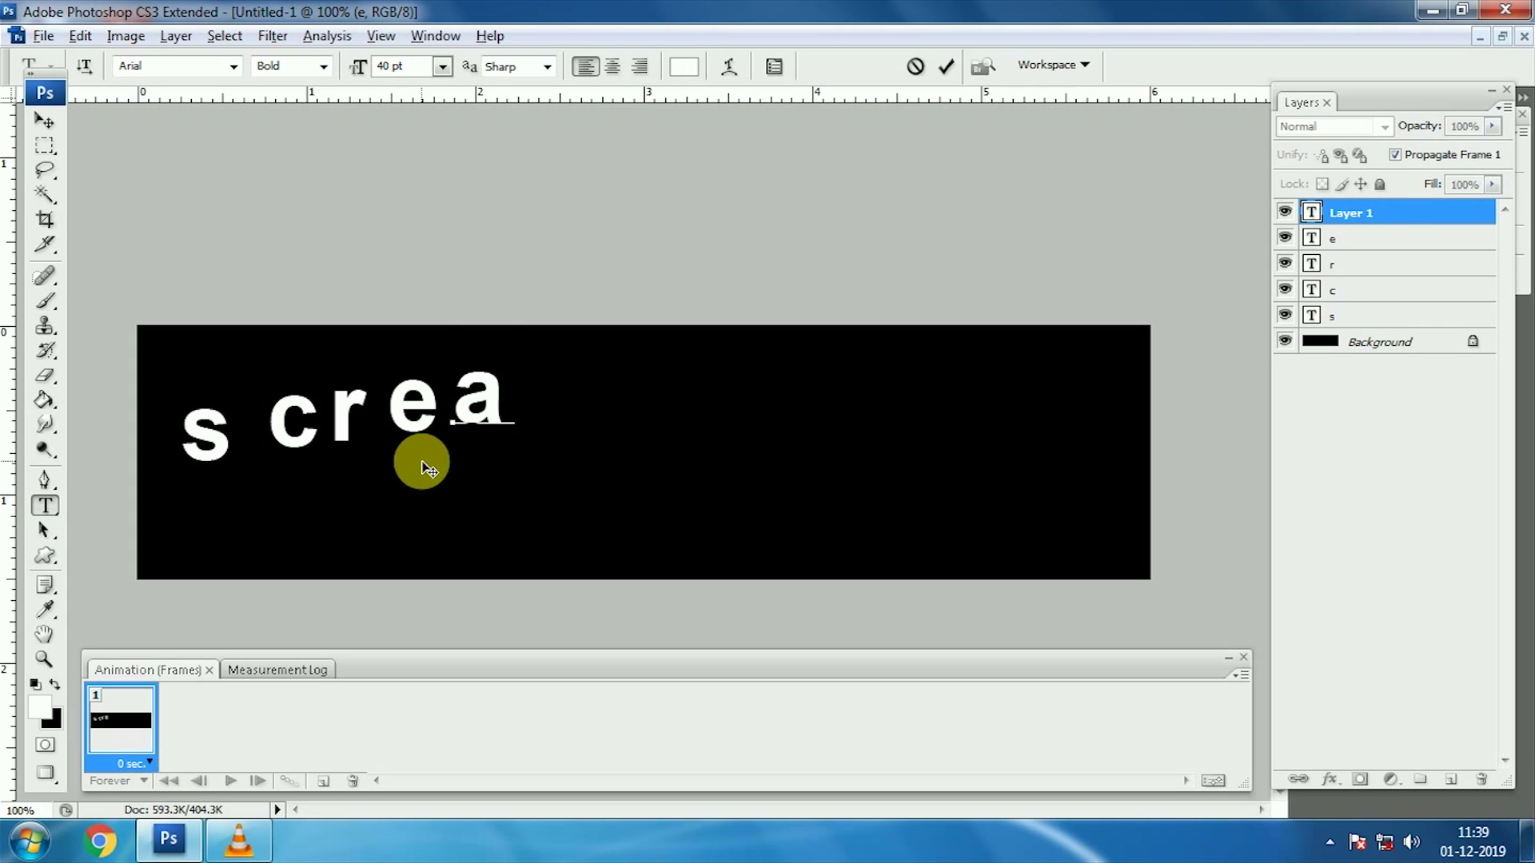
click(44, 121)
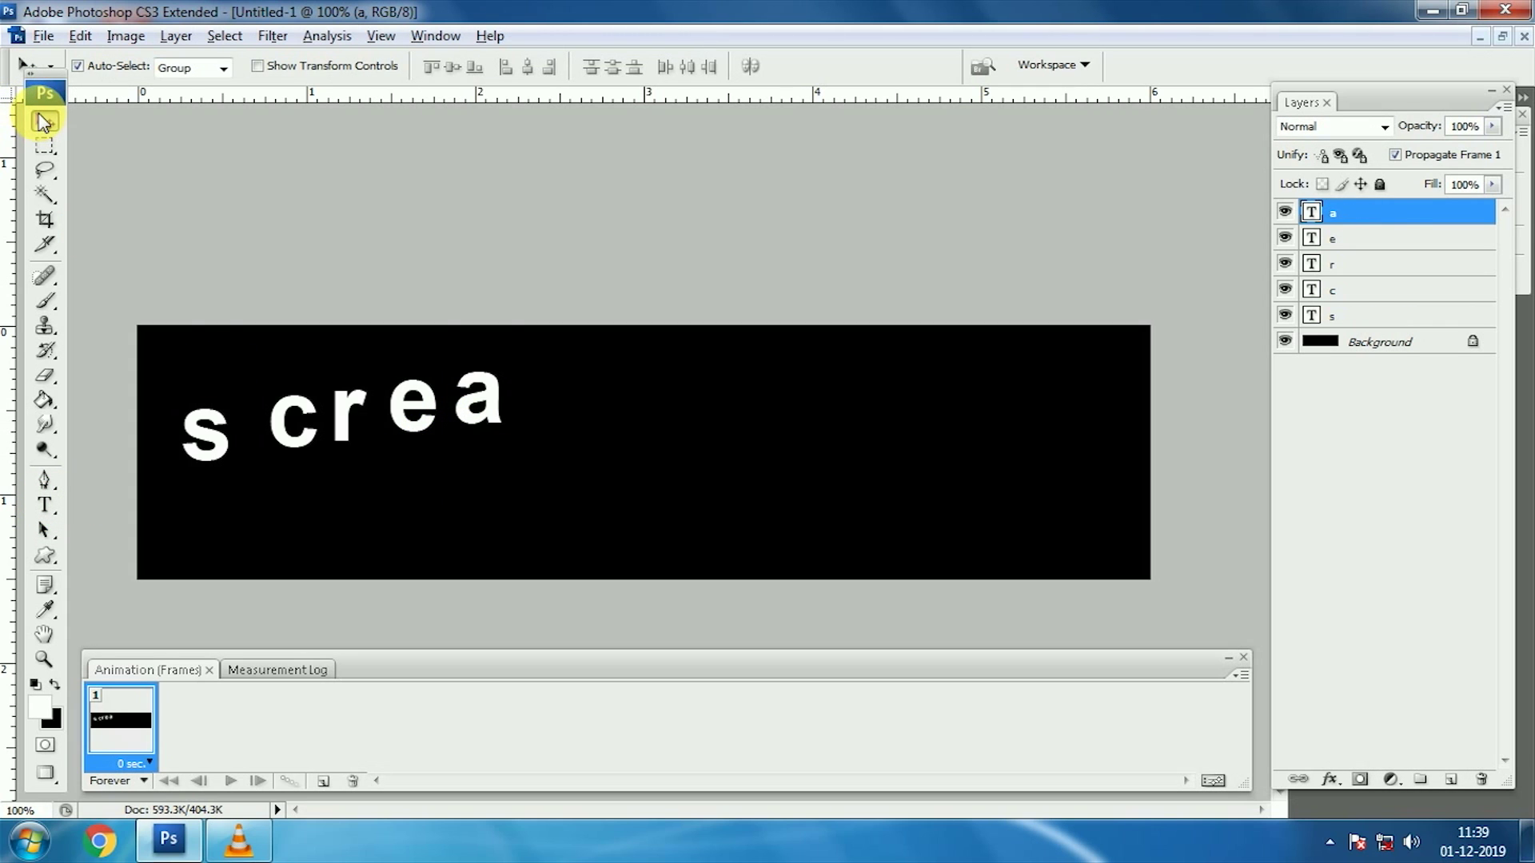
click(44, 506)
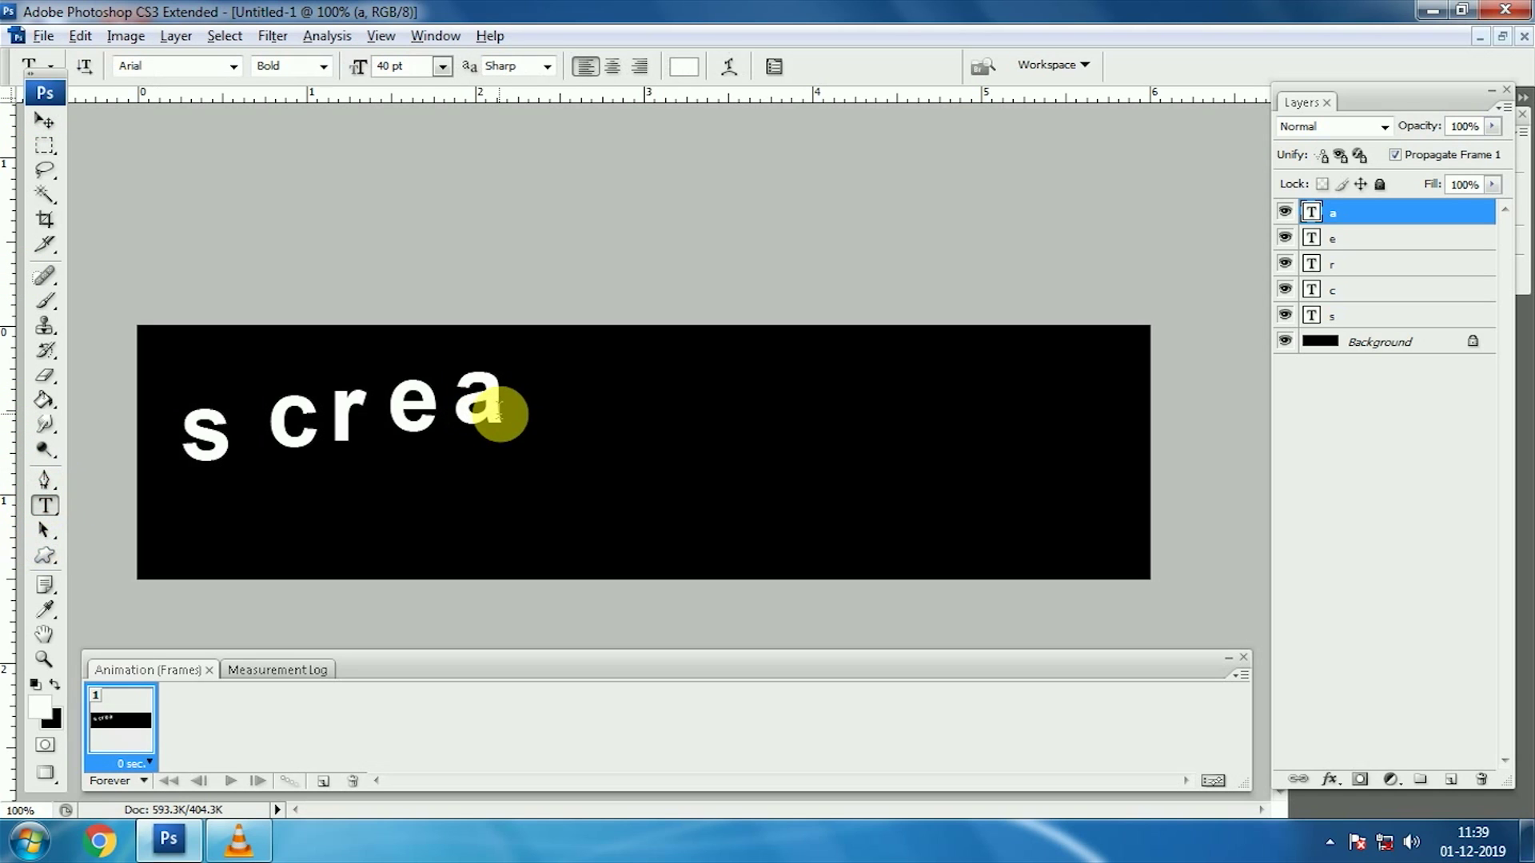
click(538, 415)
text(t)
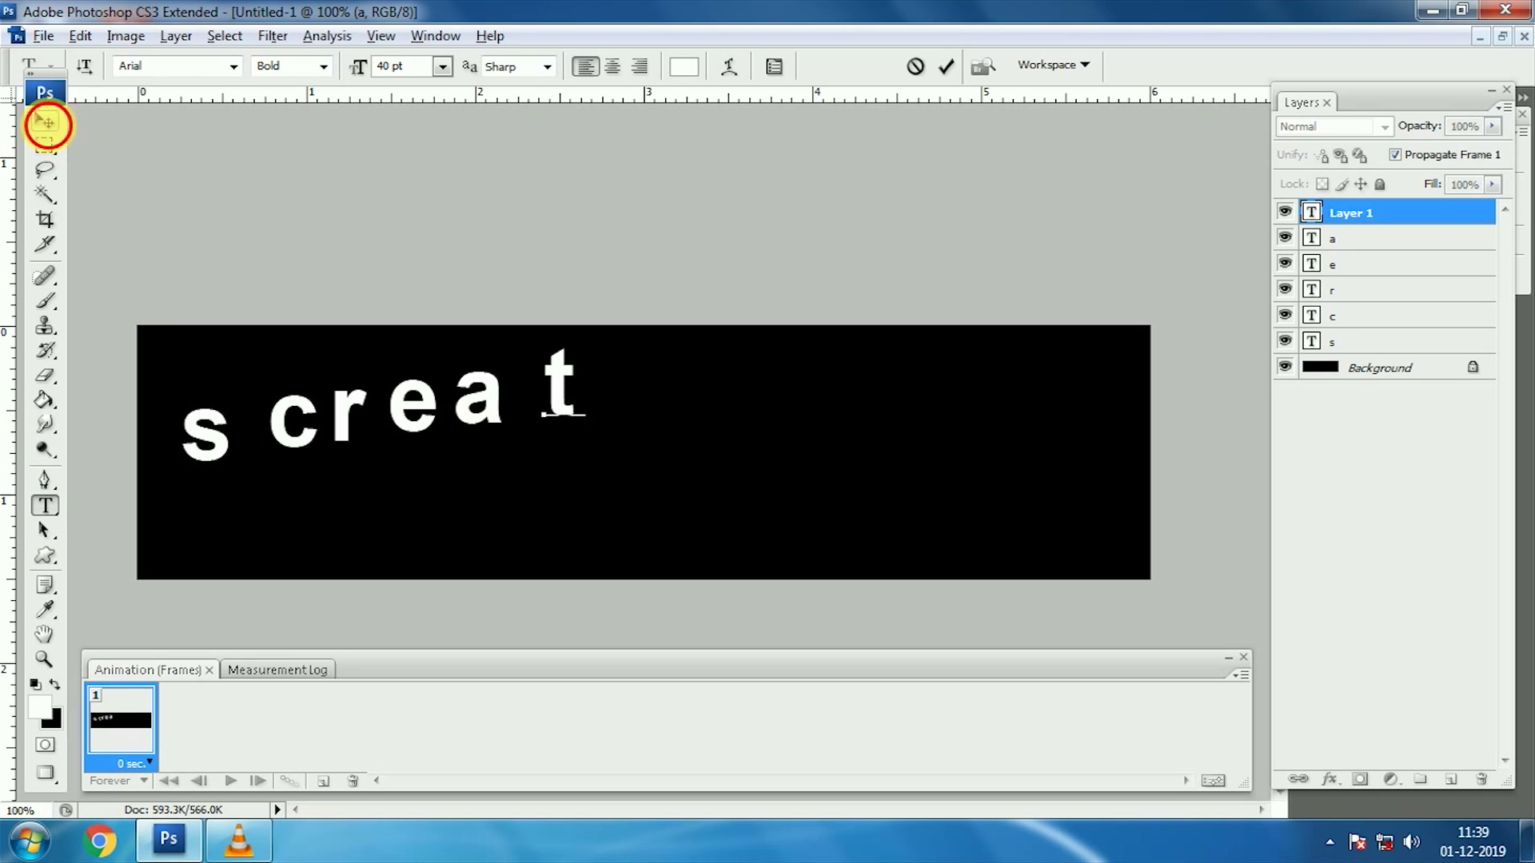
click(46, 122)
Add the letters i, o and n as separate text layers to complete the word.
click(48, 506)
click(604, 412)
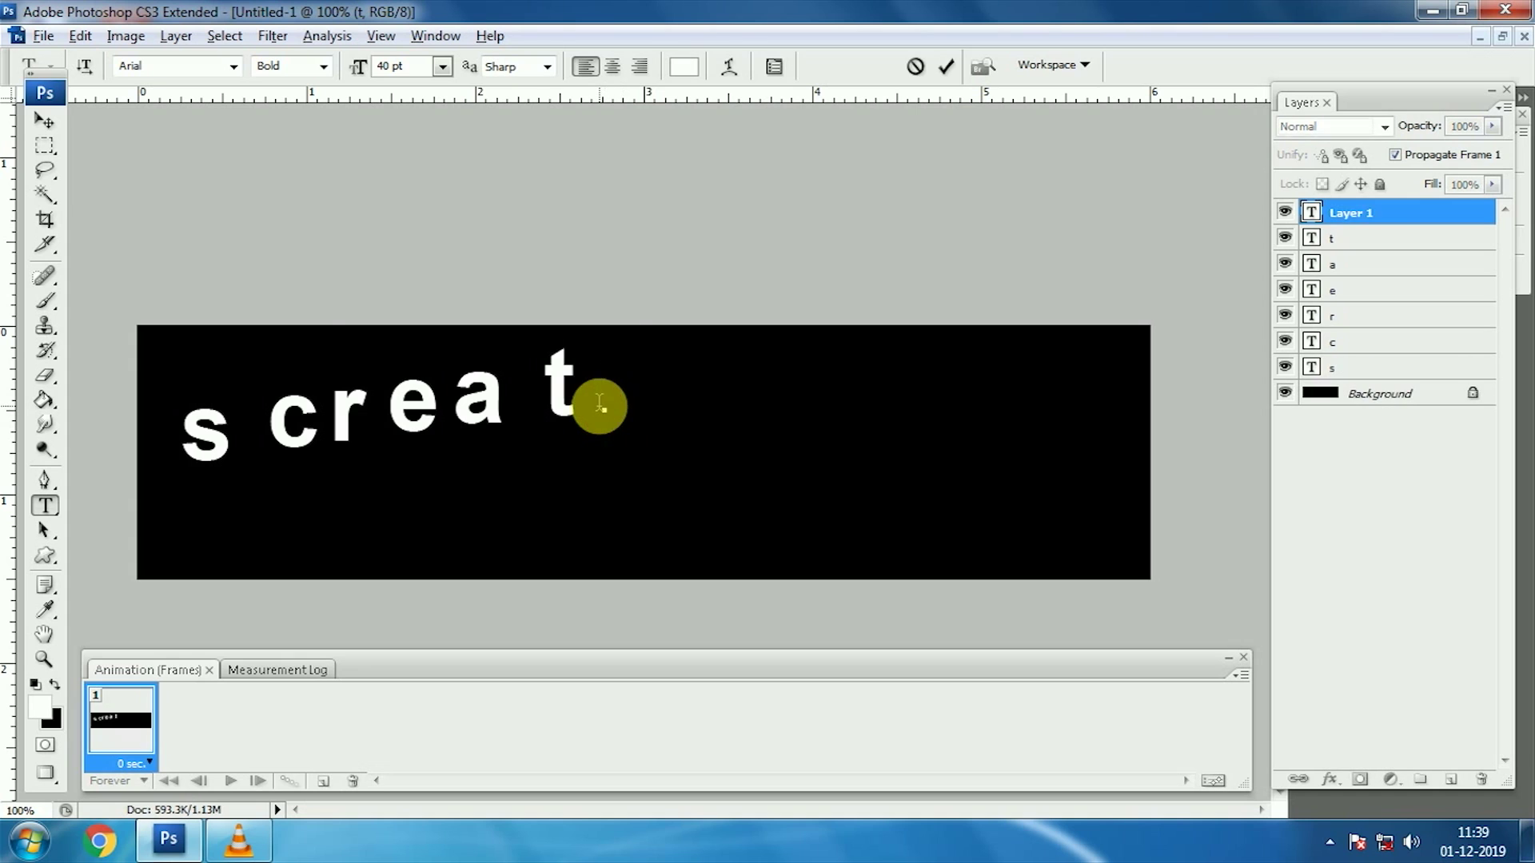
text(i)
click(44, 121)
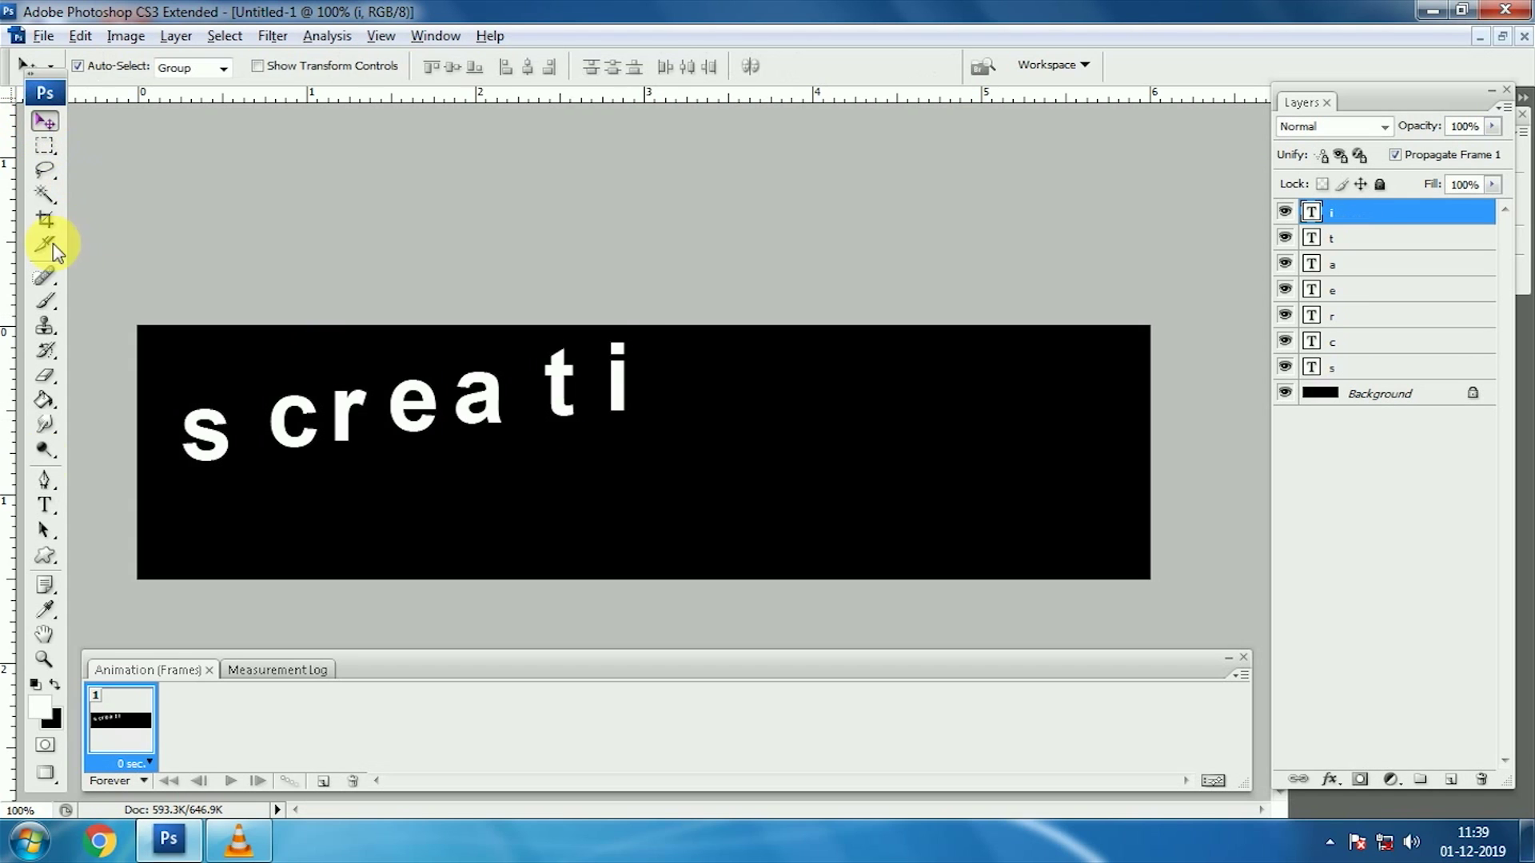
click(46, 505)
click(664, 409)
text(o)
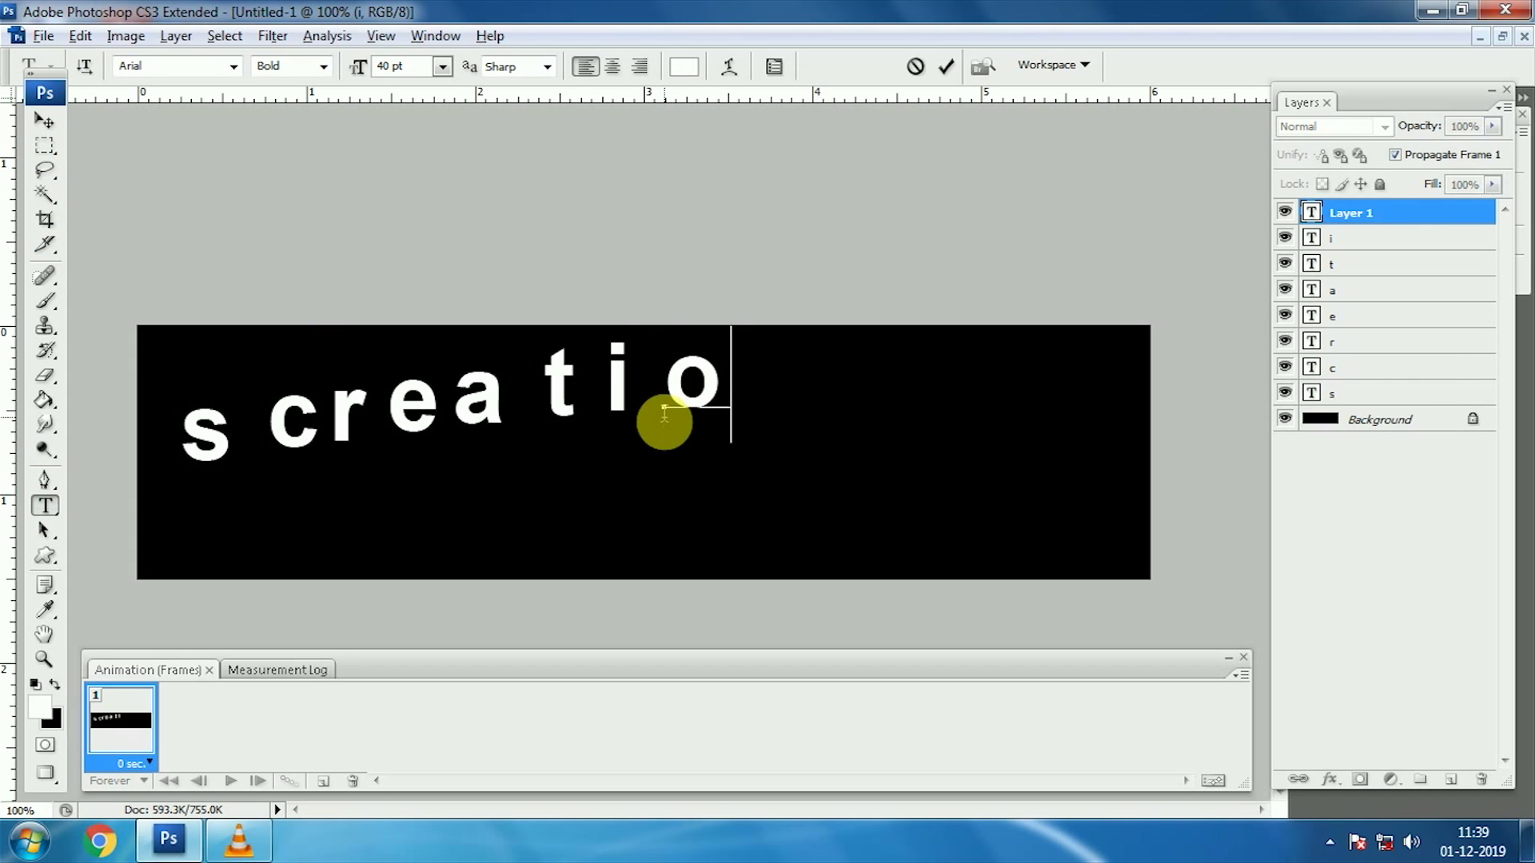
click(45, 122)
click(46, 505)
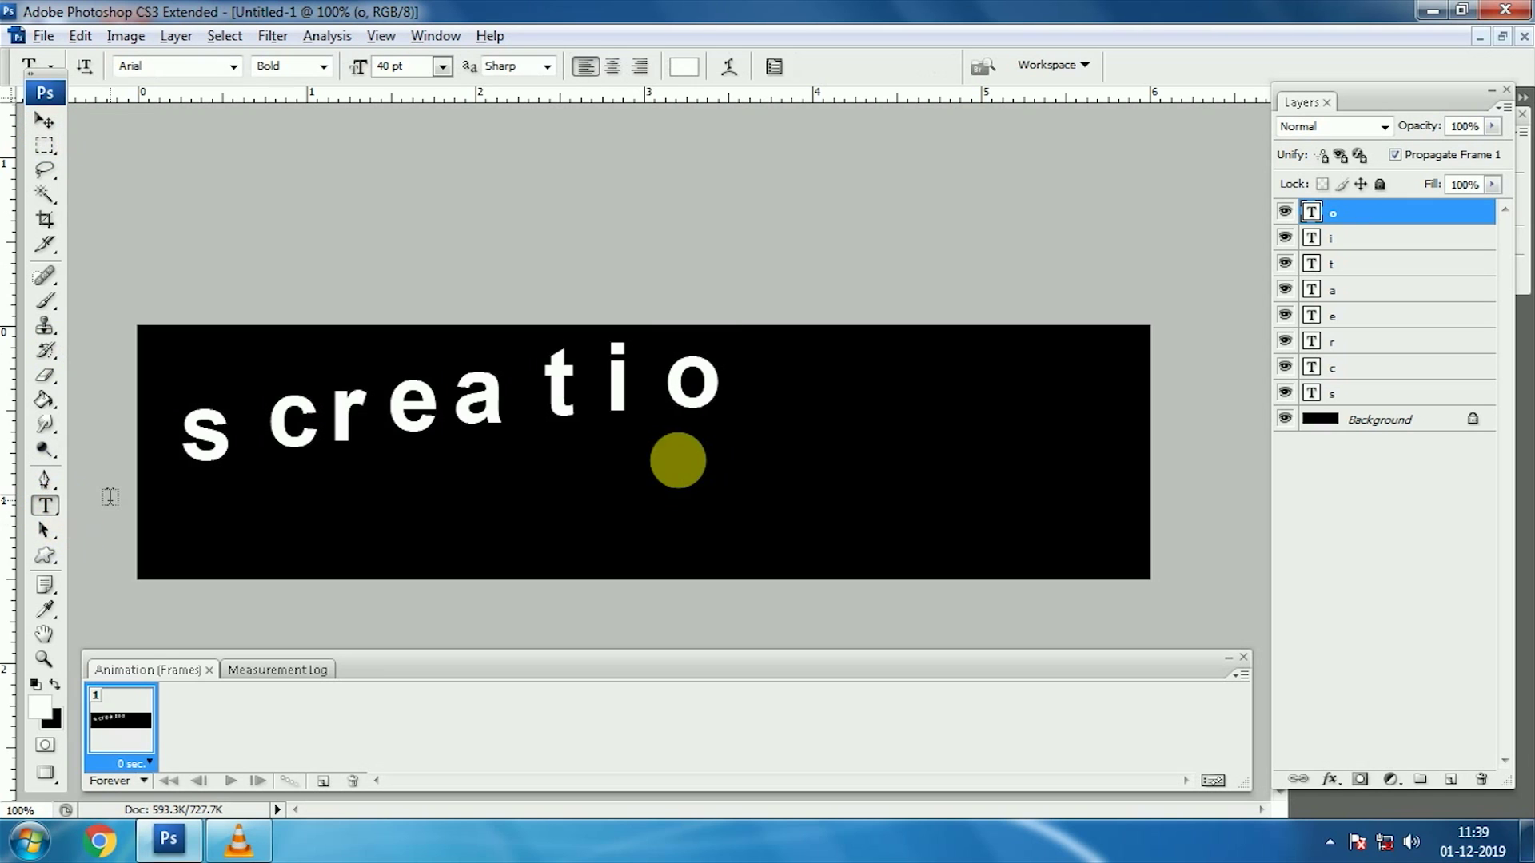
click(742, 399)
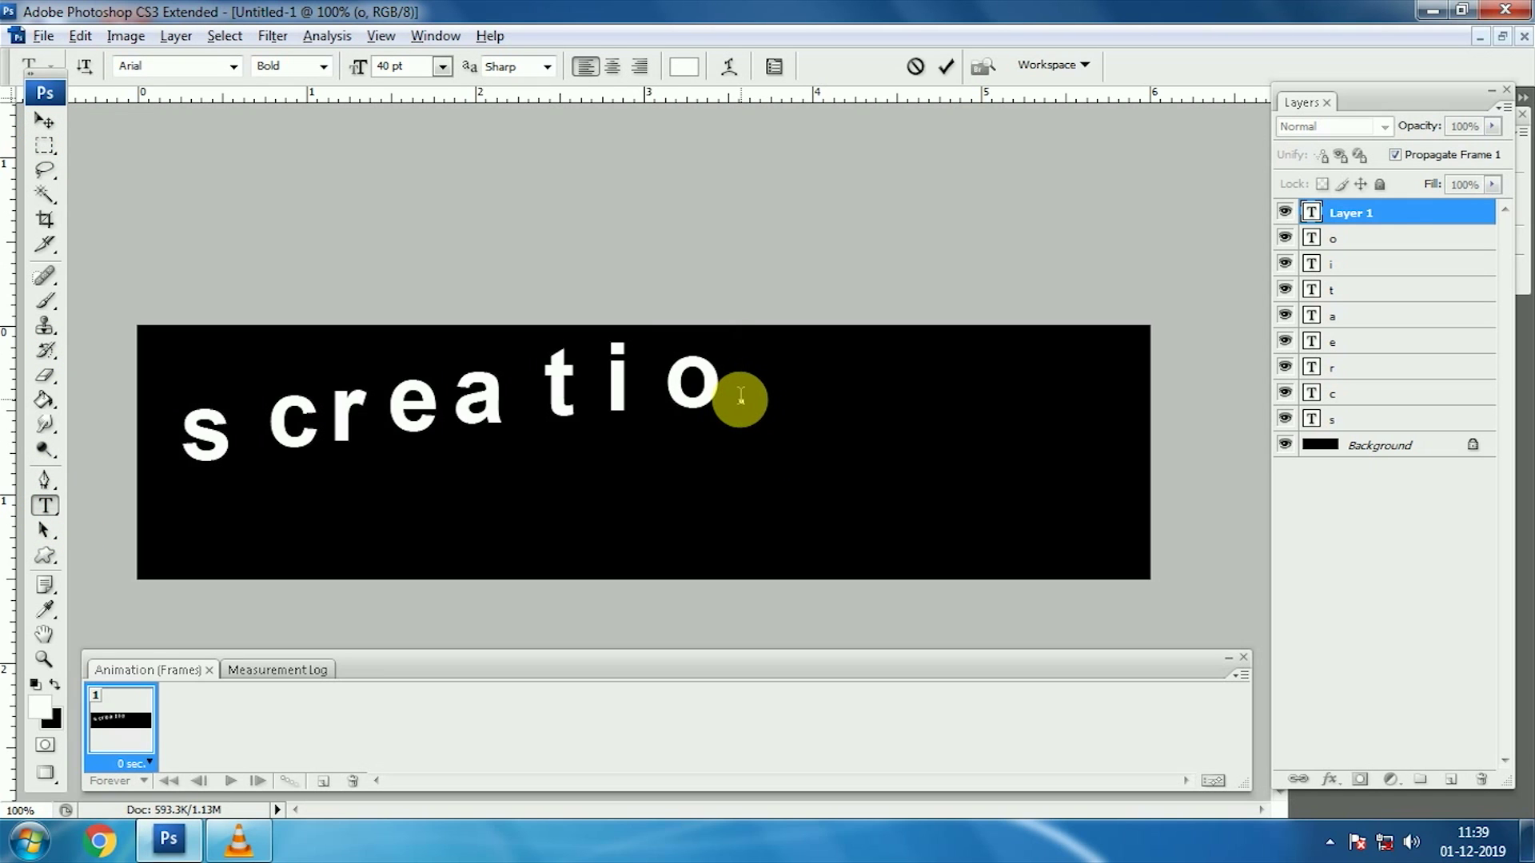
text(n)
click(45, 120)
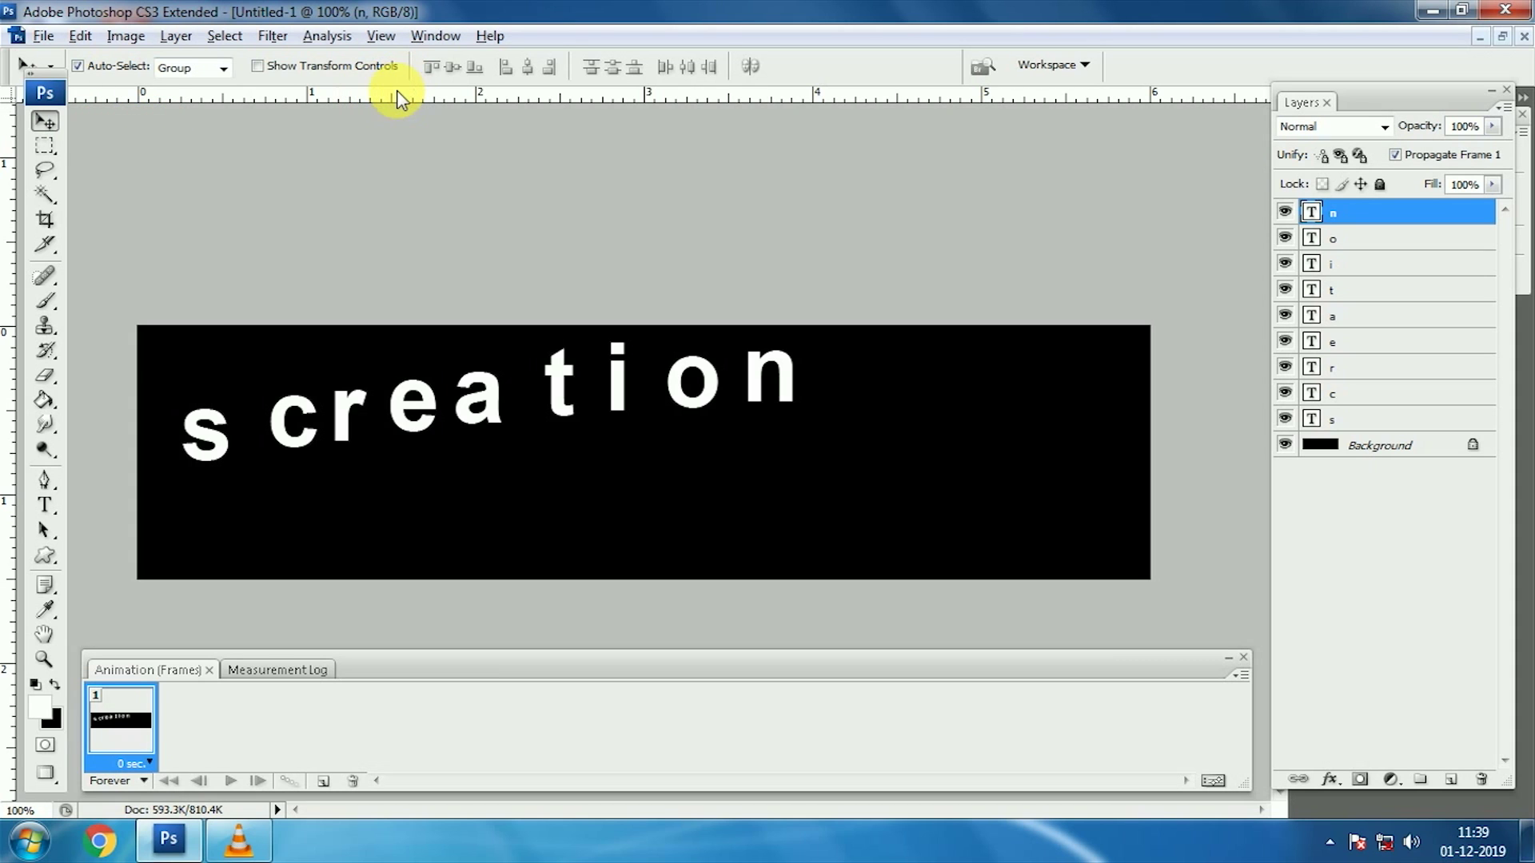
Add a horizontal guide and drag all nine letters, s through n, down onto it.
drag(397, 101, 400, 514)
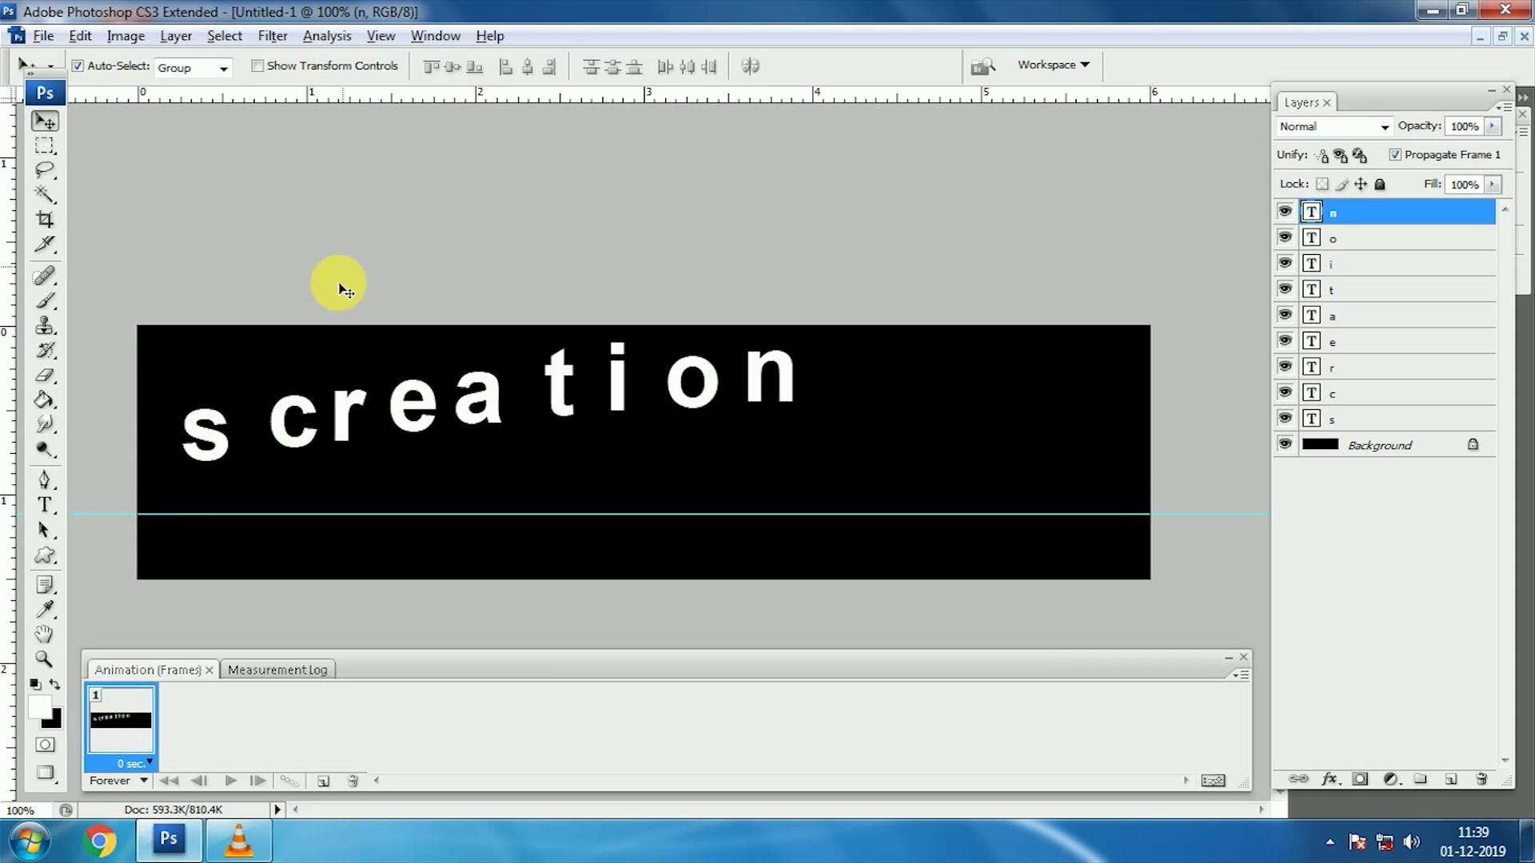
drag(228, 447, 218, 500)
drag(279, 450, 276, 488)
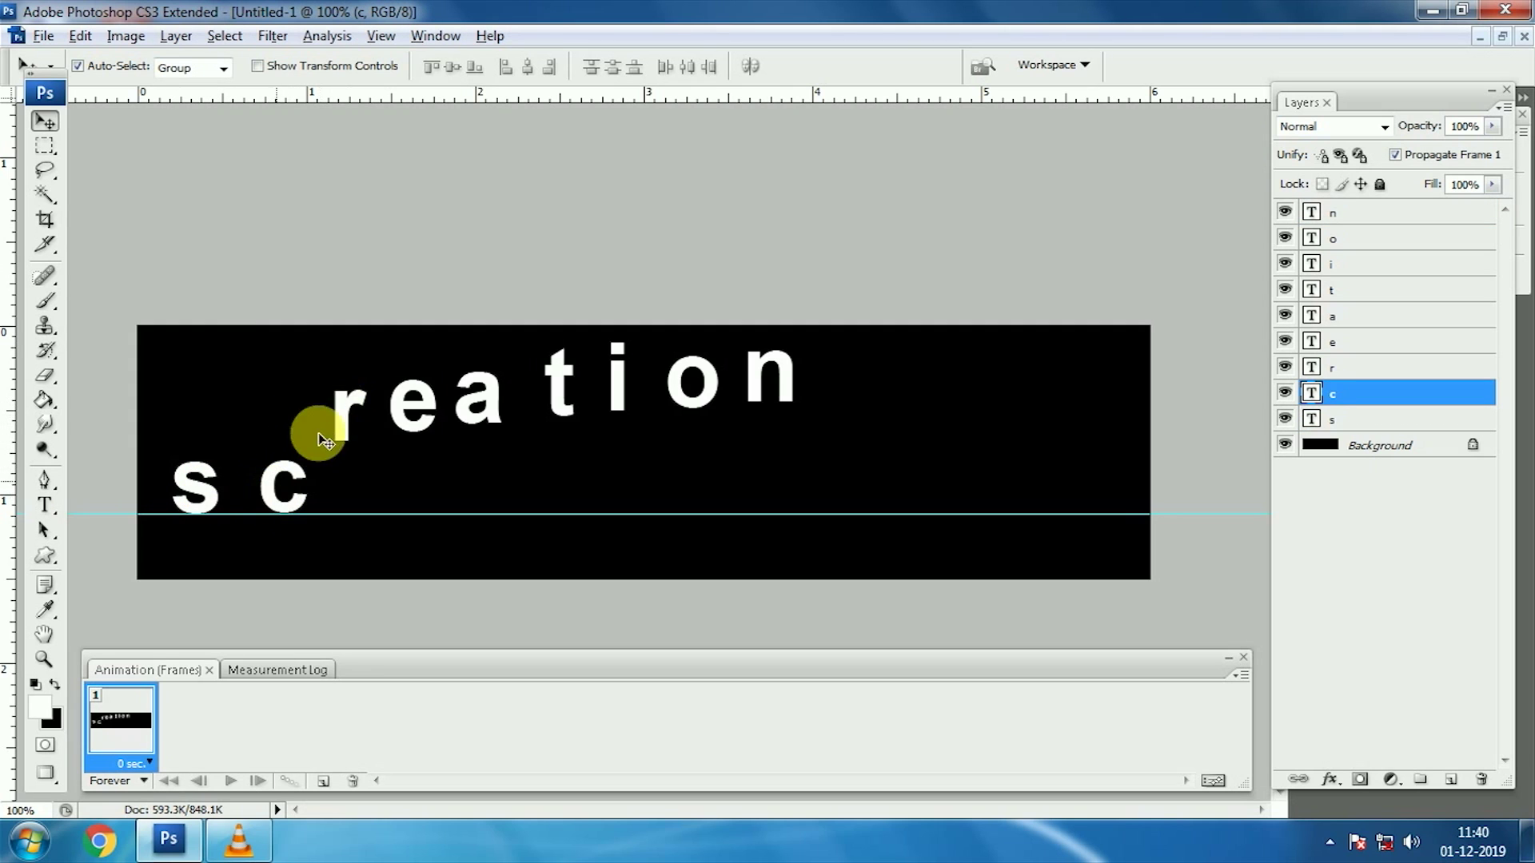
drag(345, 417, 343, 480)
mouse_move(400, 400)
mouse_down()
mouse_move(401, 483)
mouse_move(388, 479)
mouse_up()
drag(483, 408, 462, 486)
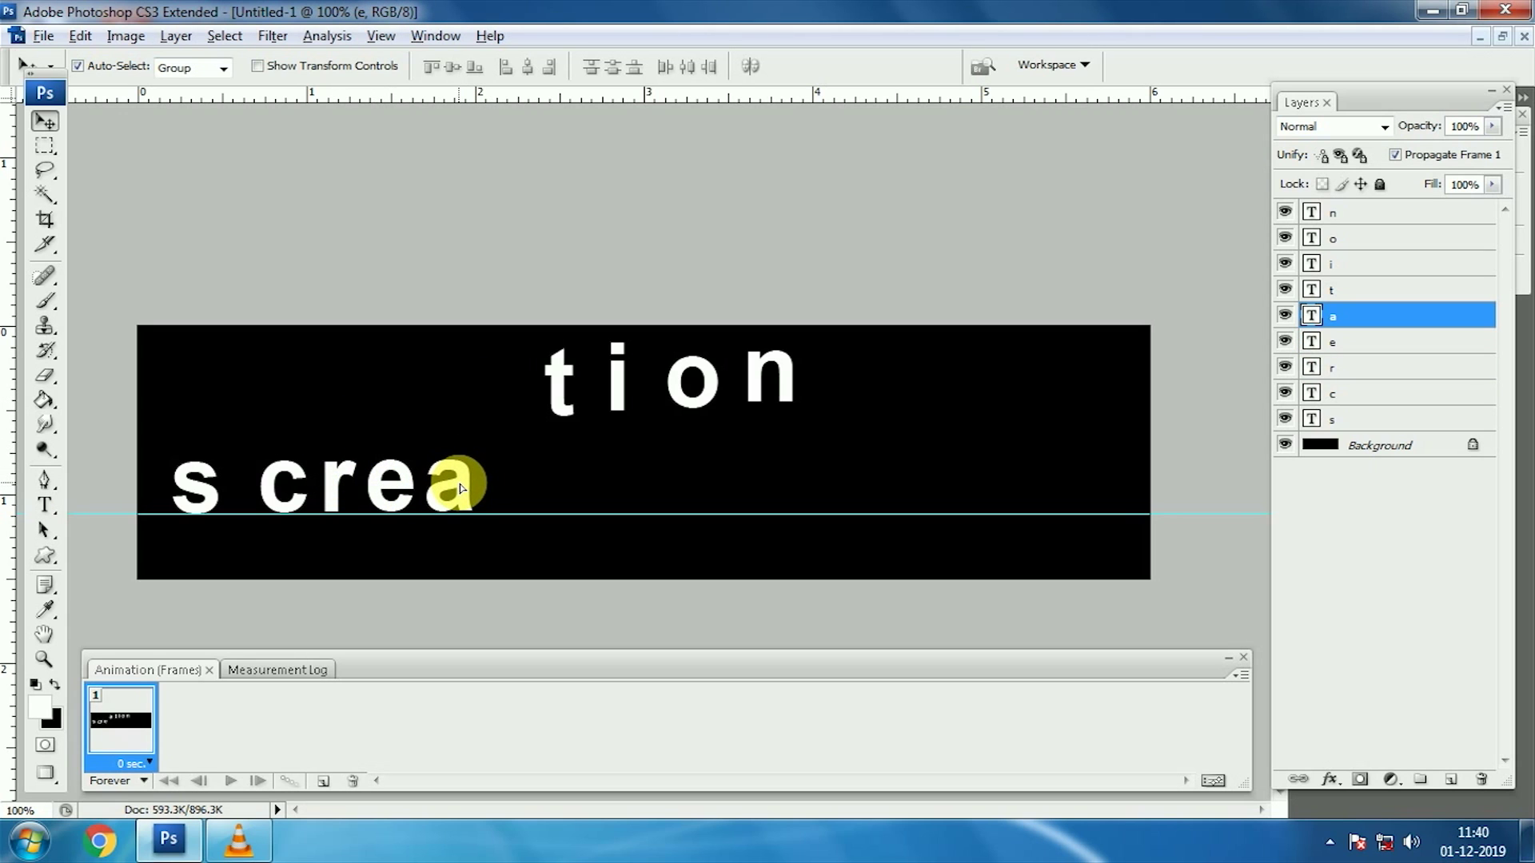
drag(559, 377, 509, 477)
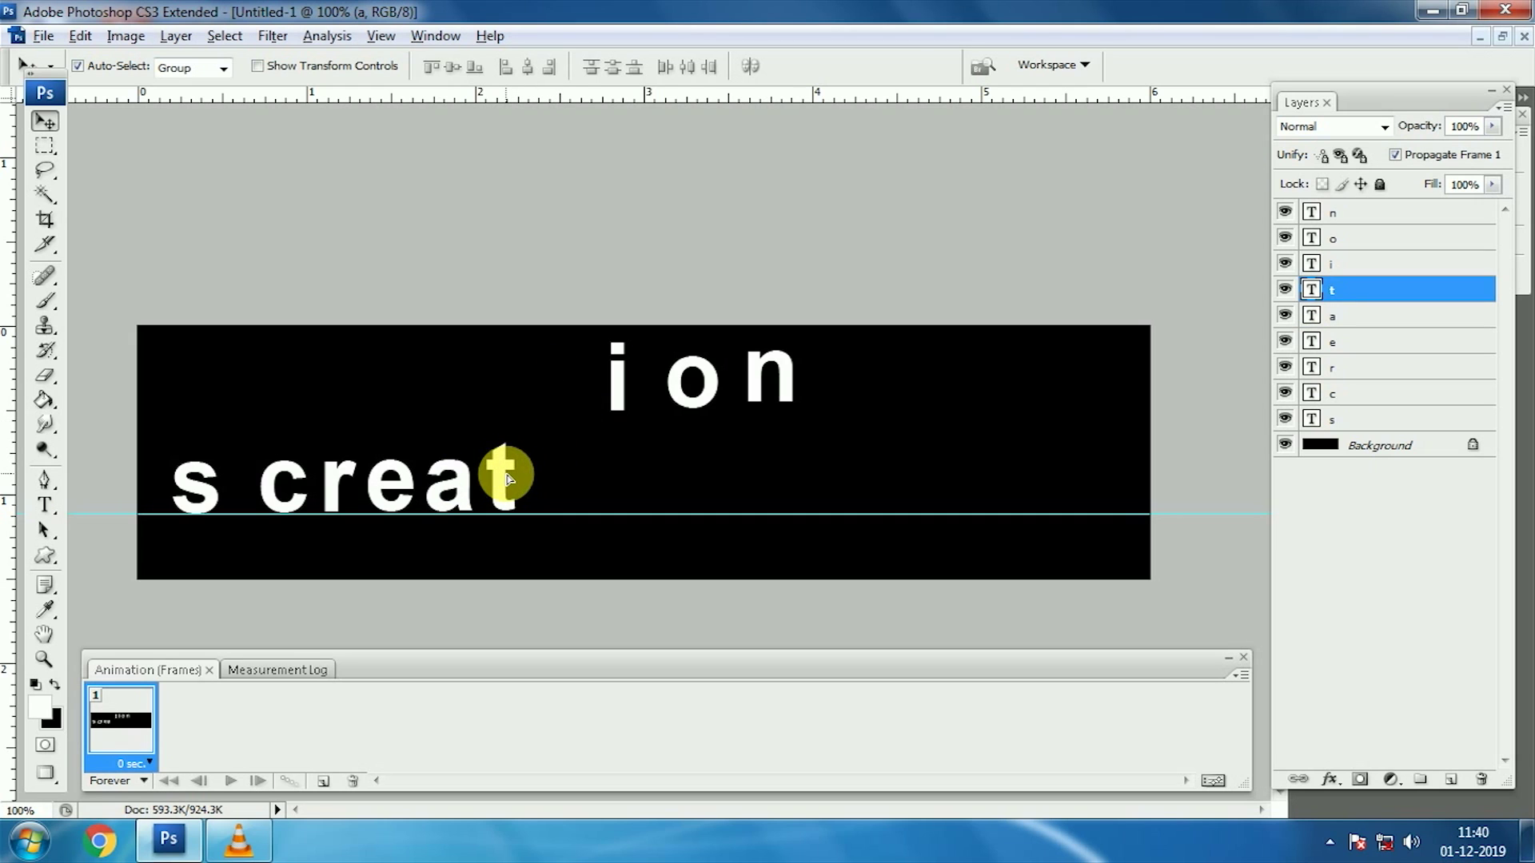
drag(622, 374, 548, 482)
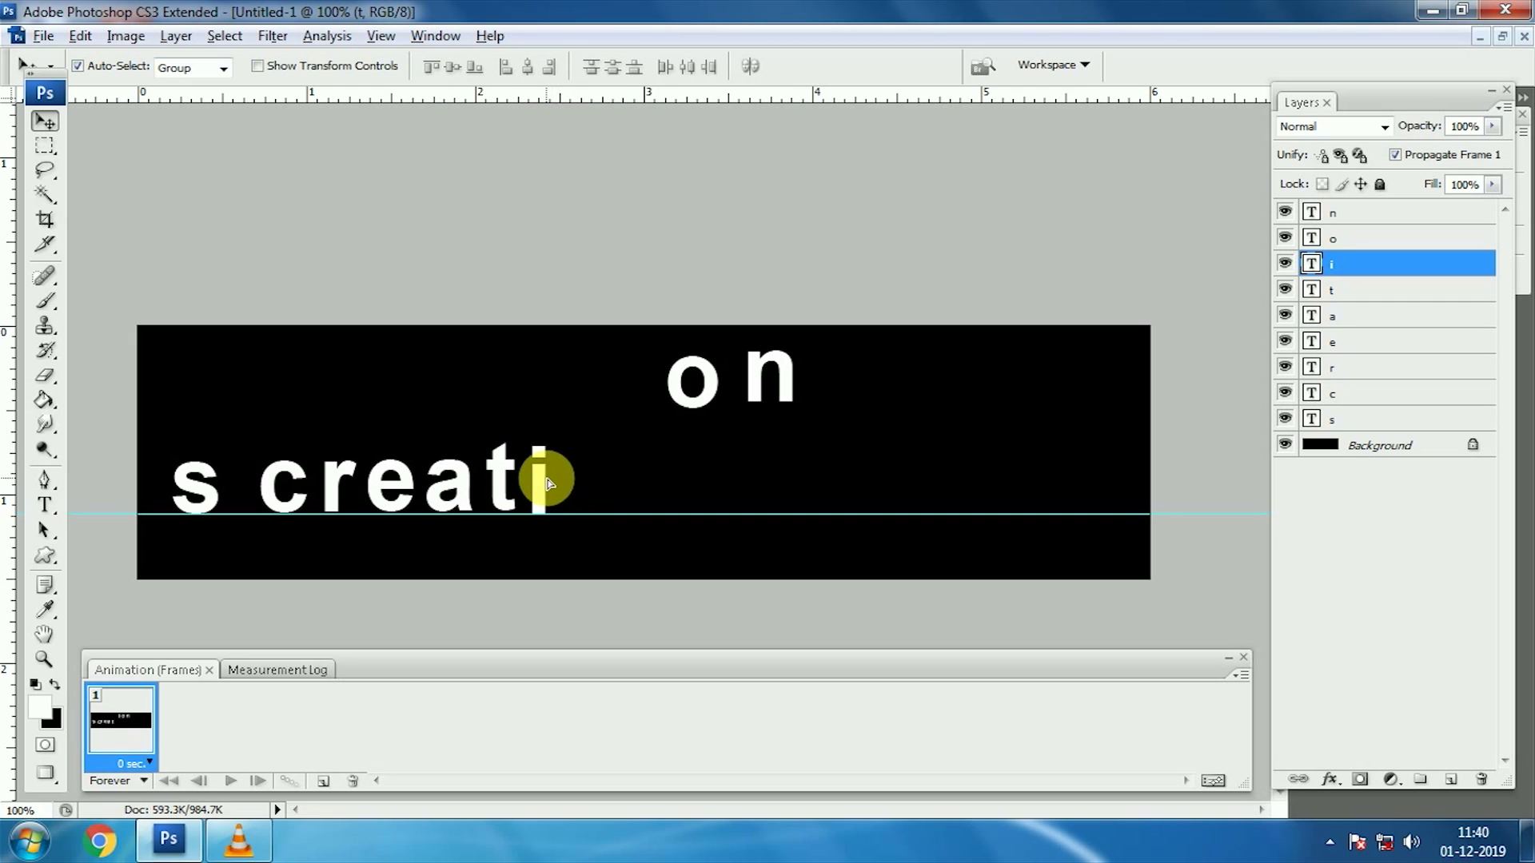
mouse_move(668, 387)
mouse_down()
mouse_move(616, 497)
mouse_move(565, 497)
mouse_up()
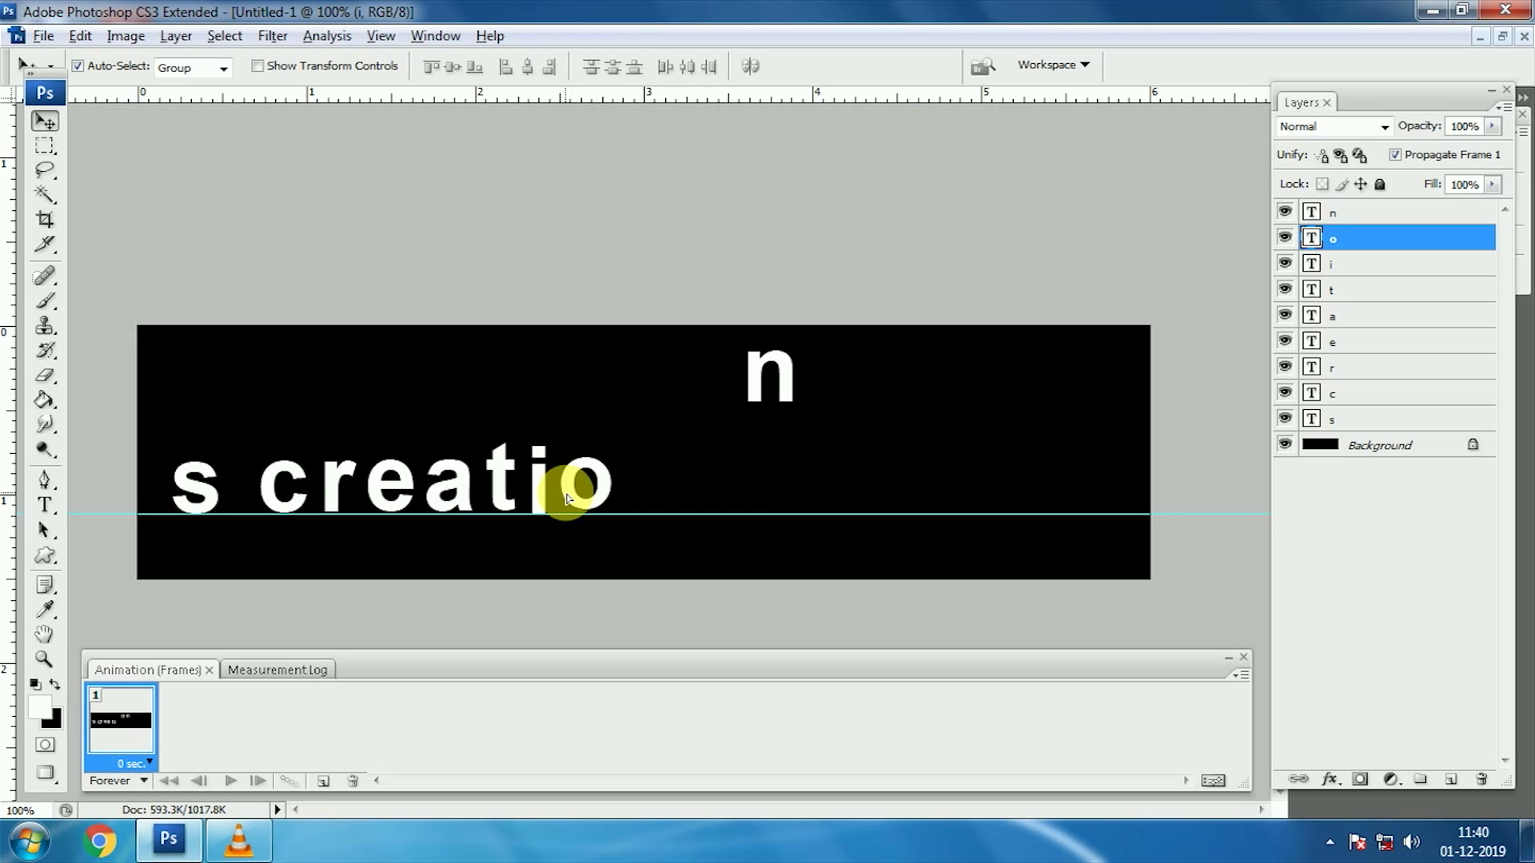
drag(746, 370, 645, 483)
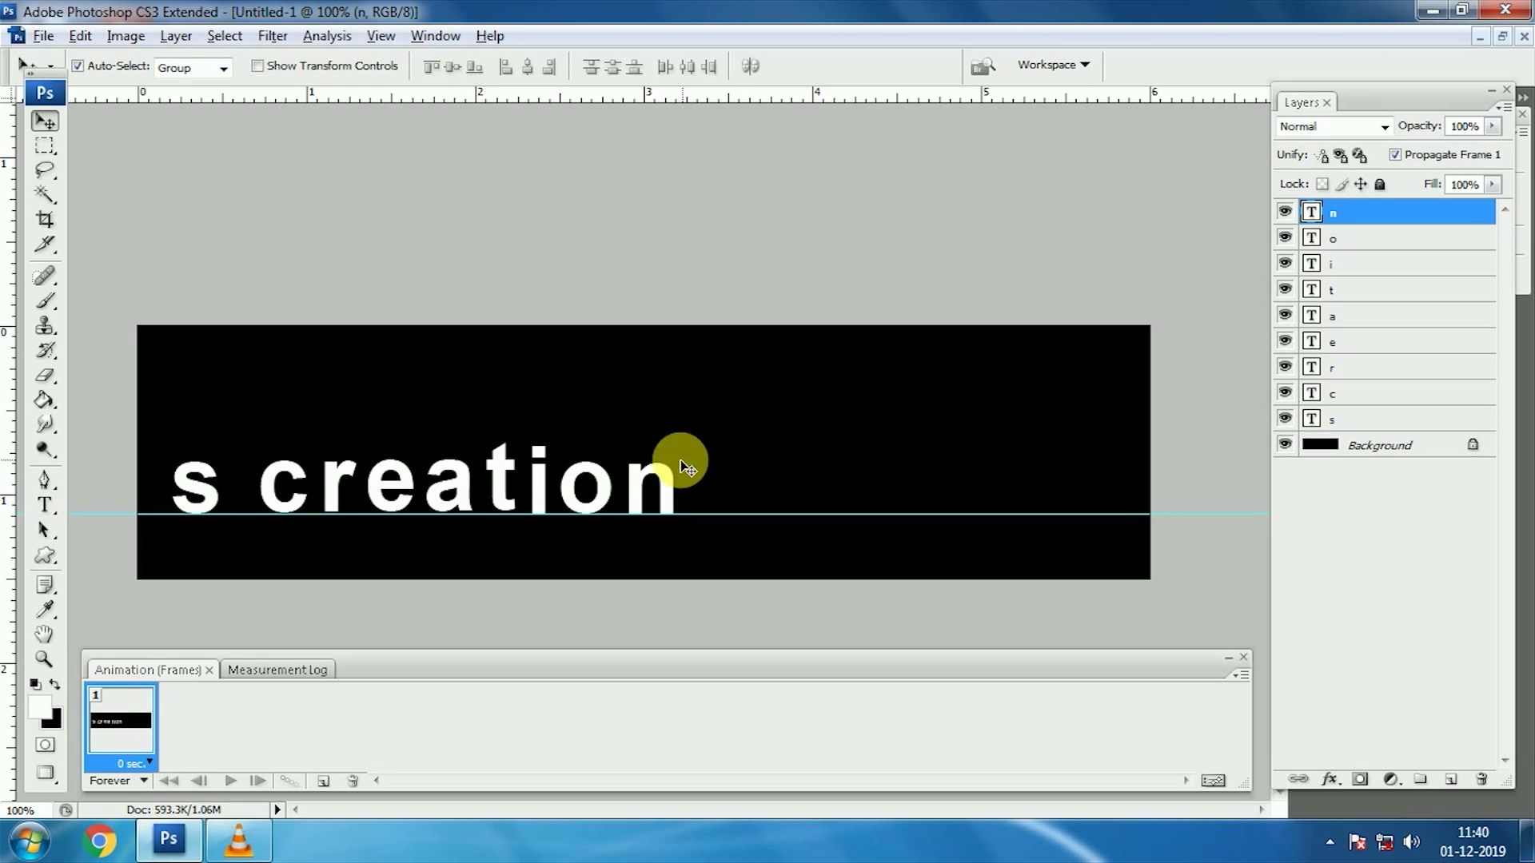
Free Transform all letter layers proportionally to about 196% so the word fills the banner.
shift+click(1395, 422)
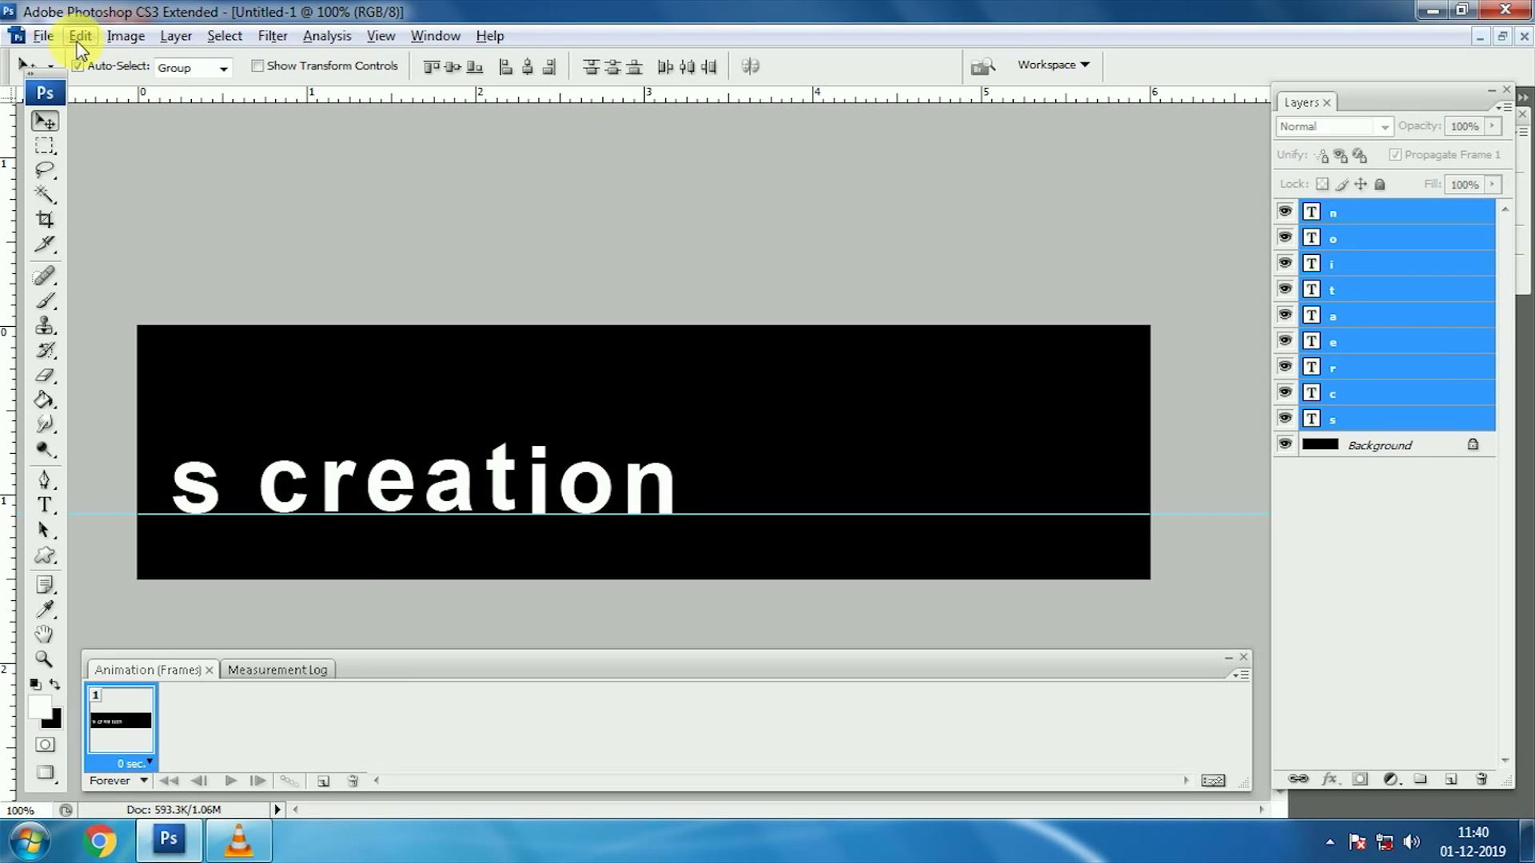
click(79, 36)
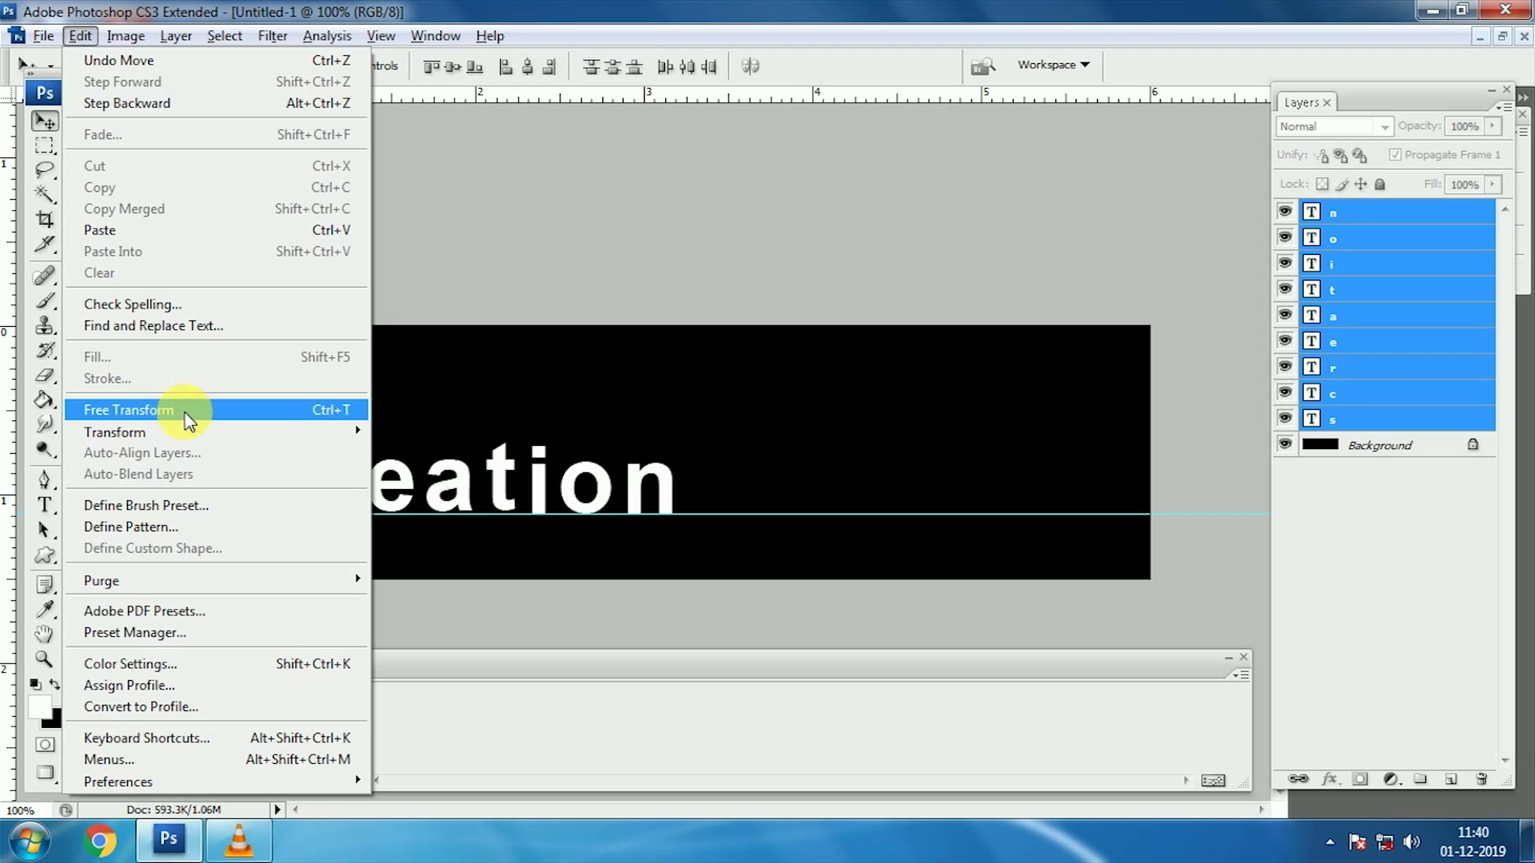
click(188, 410)
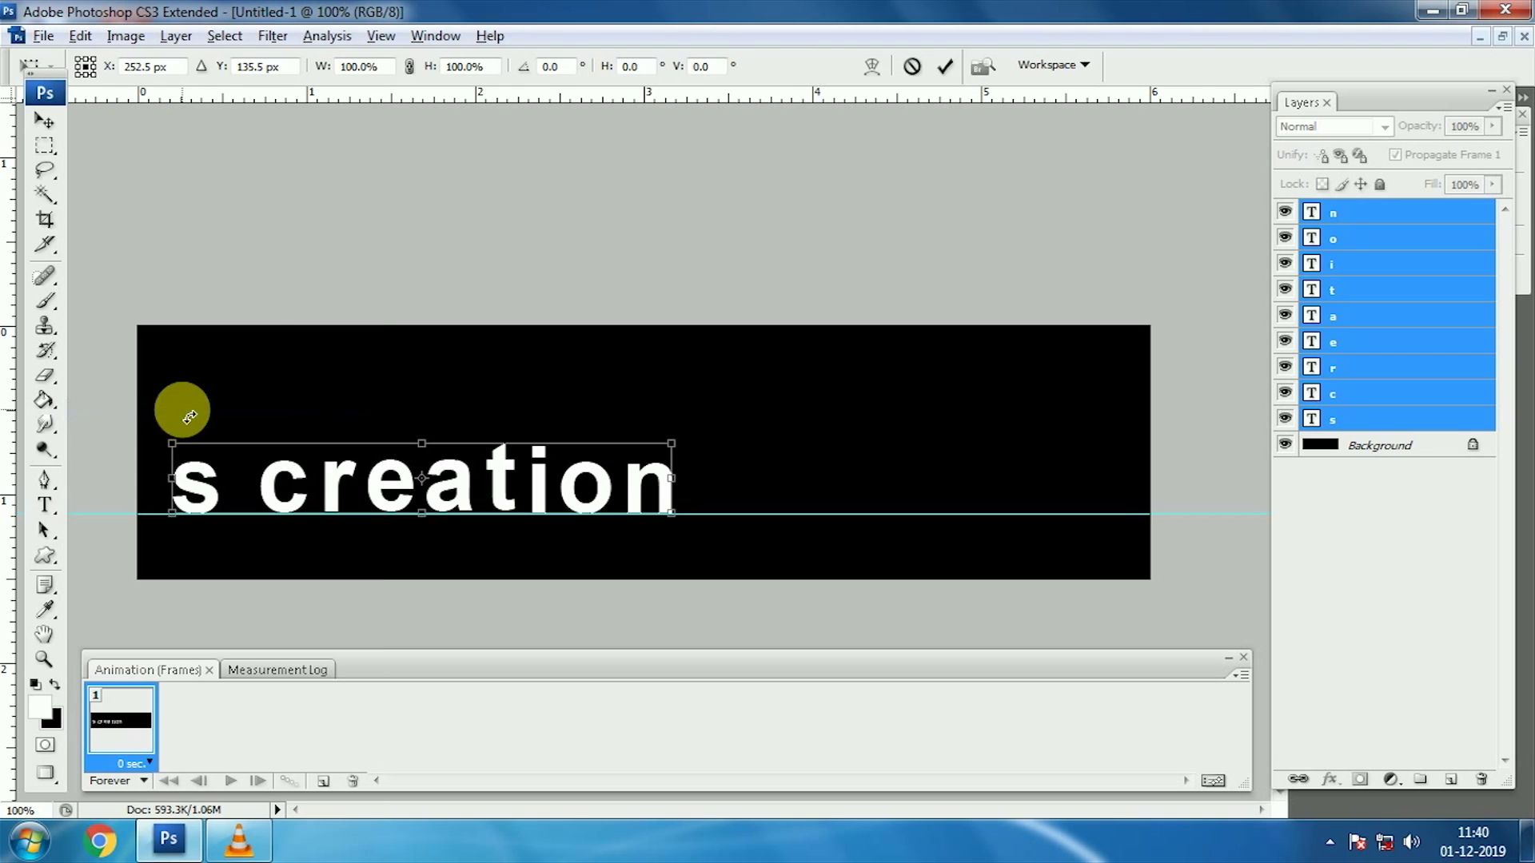
click(407, 68)
mouse_move(671, 443)
mouse_down()
mouse_move(1123, 400)
mouse_move(1133, 386)
mouse_up()
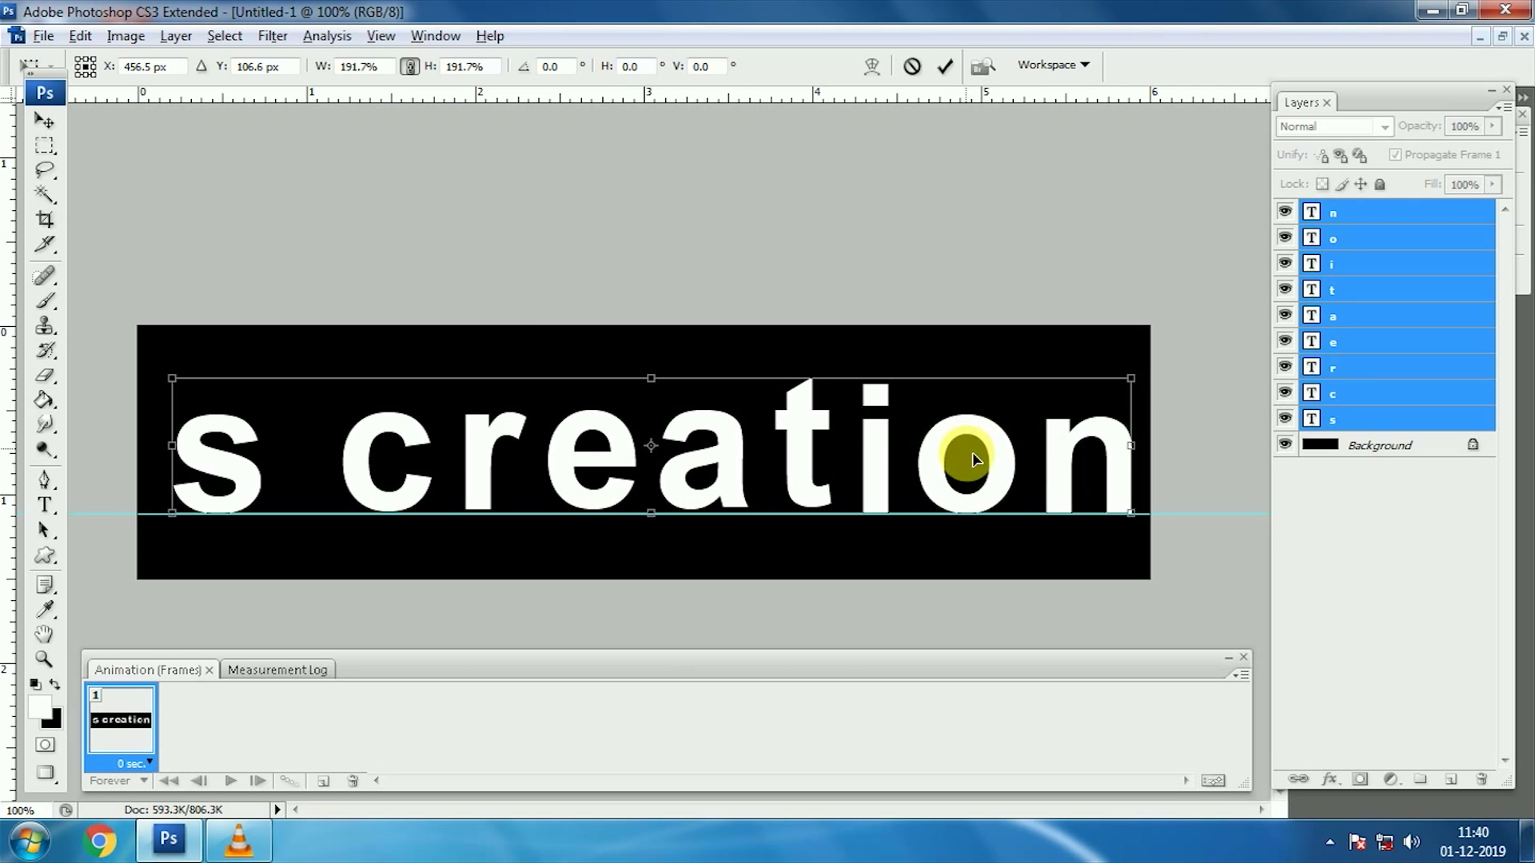
drag(1010, 462, 1004, 462)
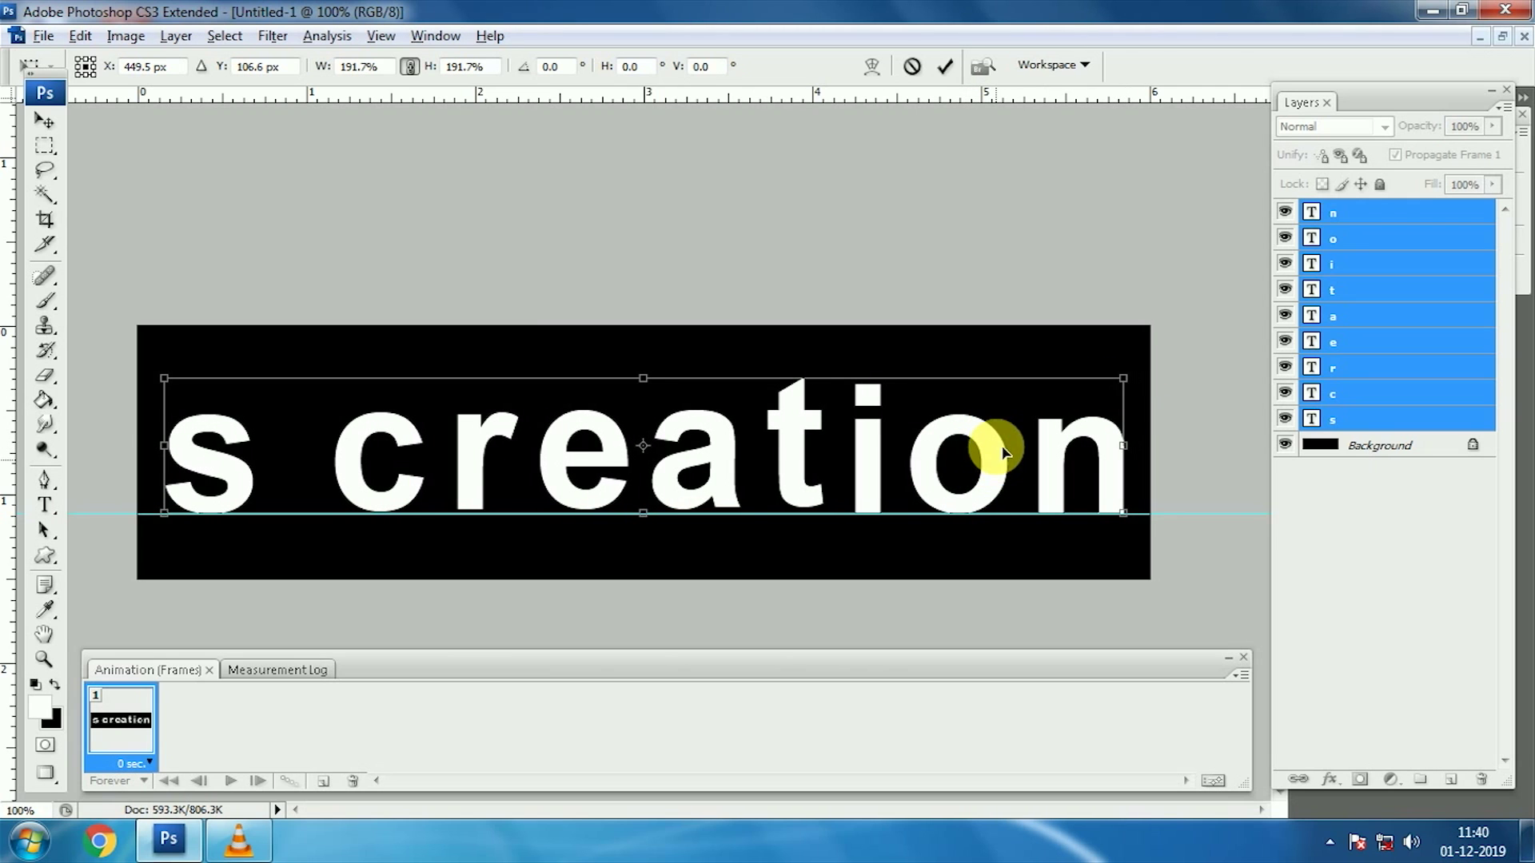
drag(164, 377, 154, 376)
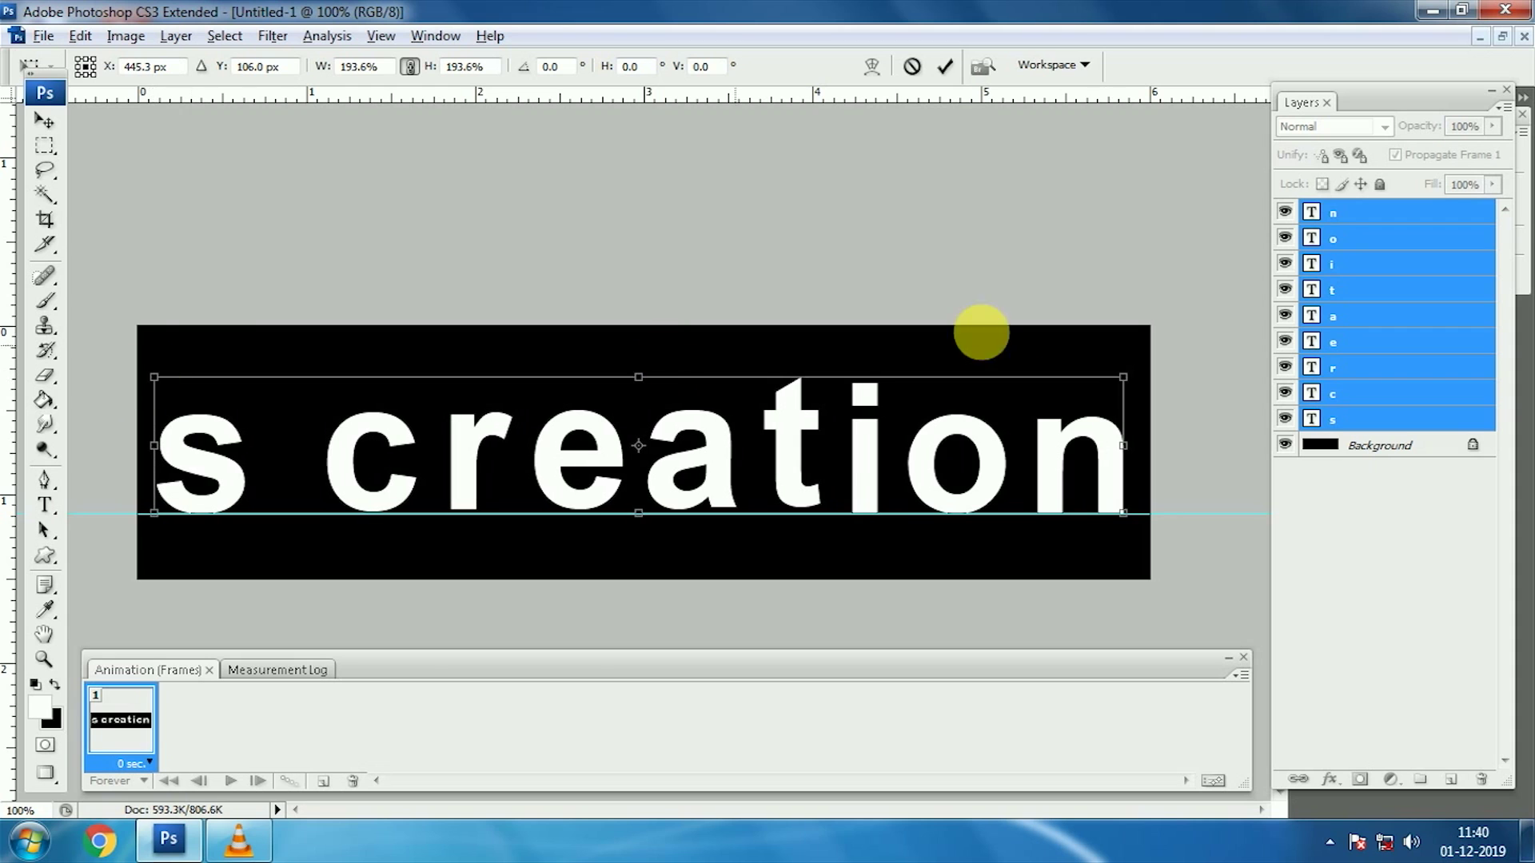
drag(1124, 377, 1133, 373)
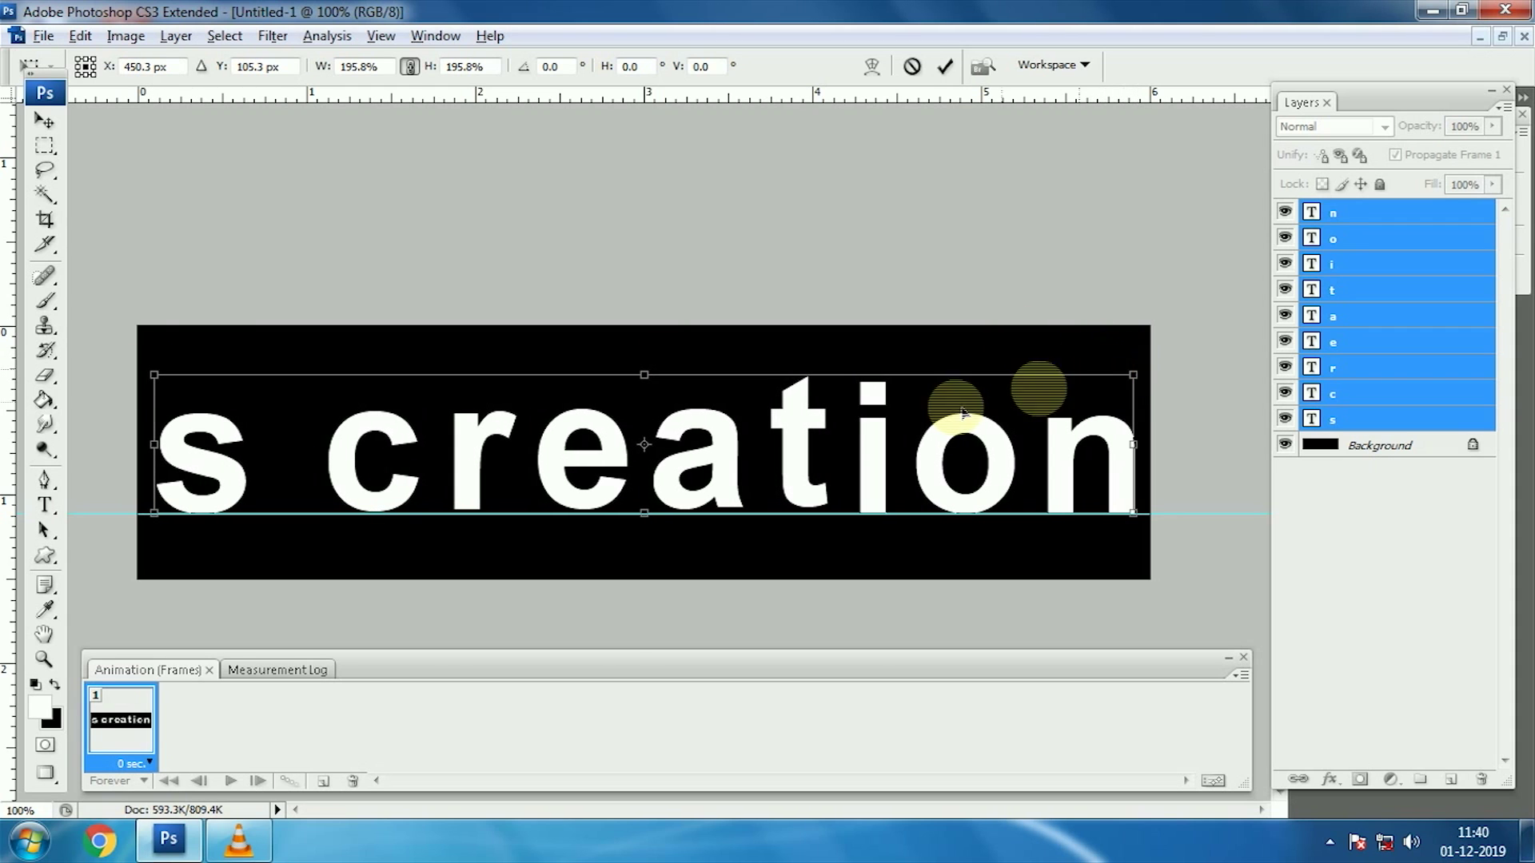
key(Return)
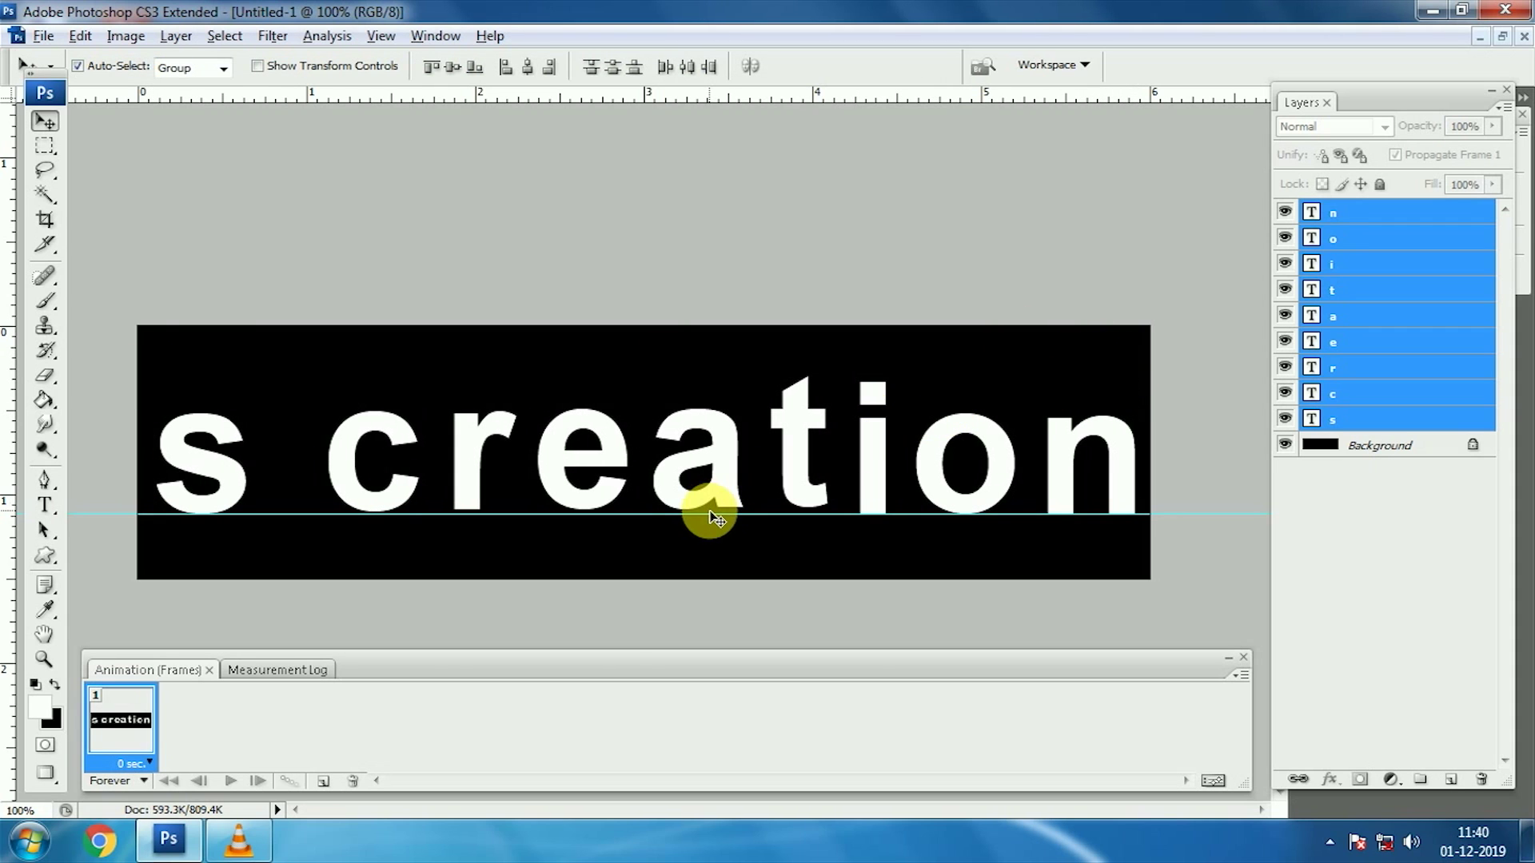
Drag the baseline guide away and select only the s letter layer.
drag(722, 521, 685, 113)
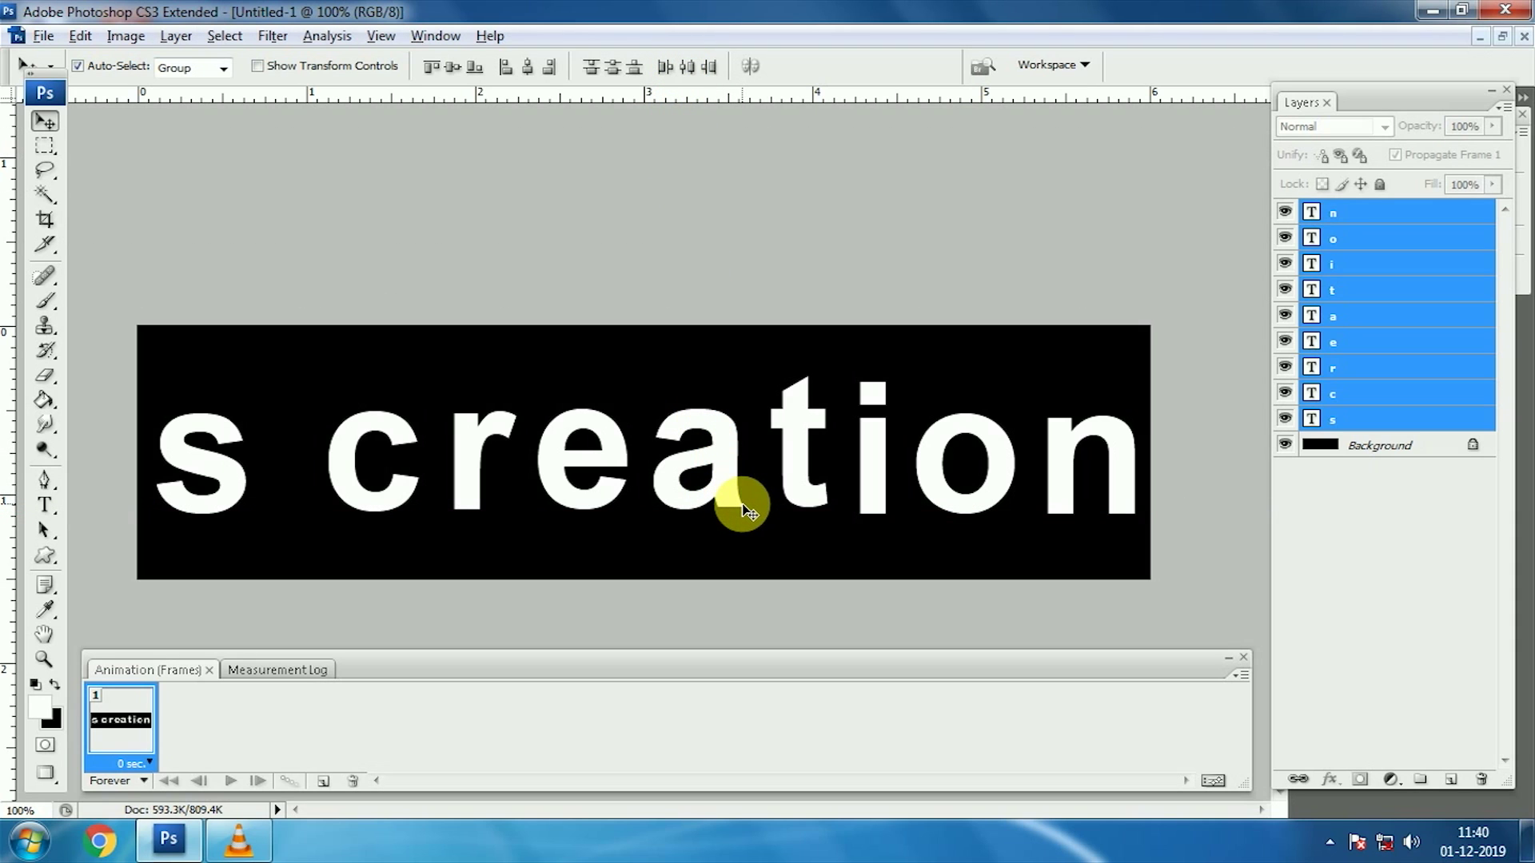
right_click(182, 467)
click(214, 476)
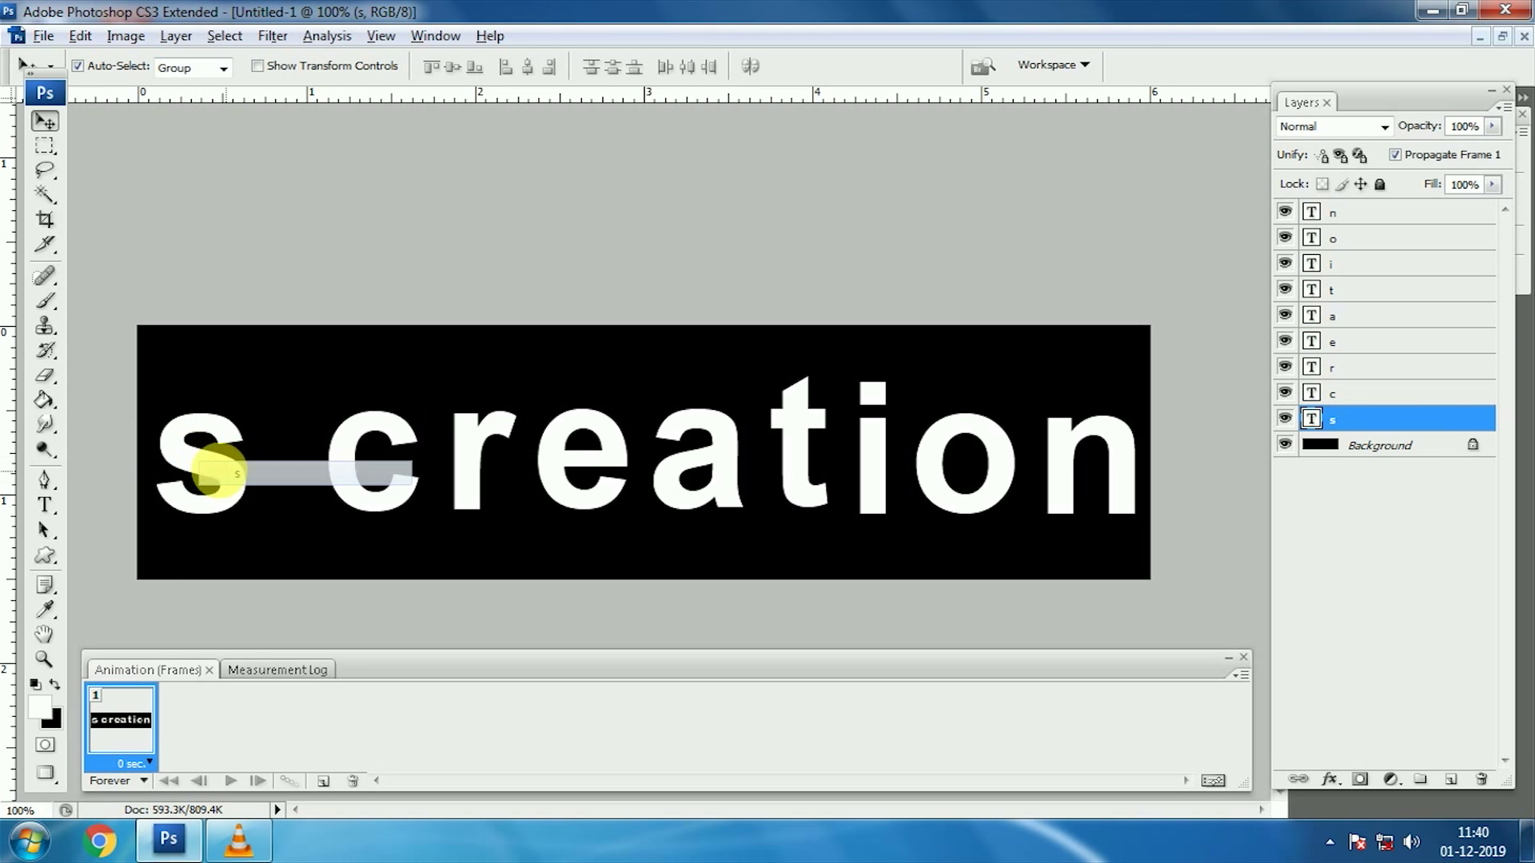
Give the s a blue Color Overlay in its Layer Style.
double_click(1422, 427)
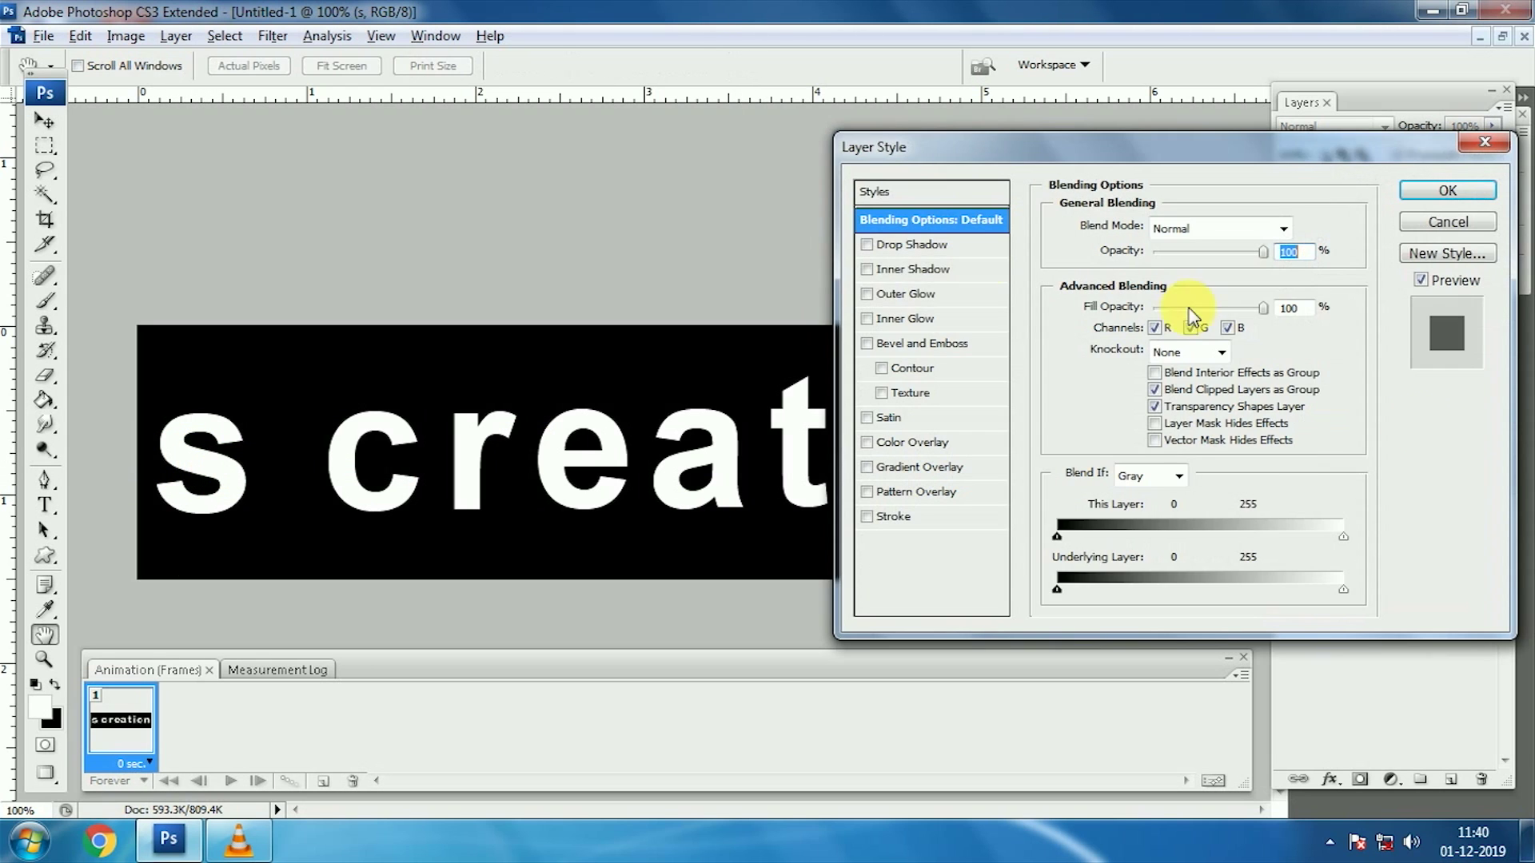
click(964, 444)
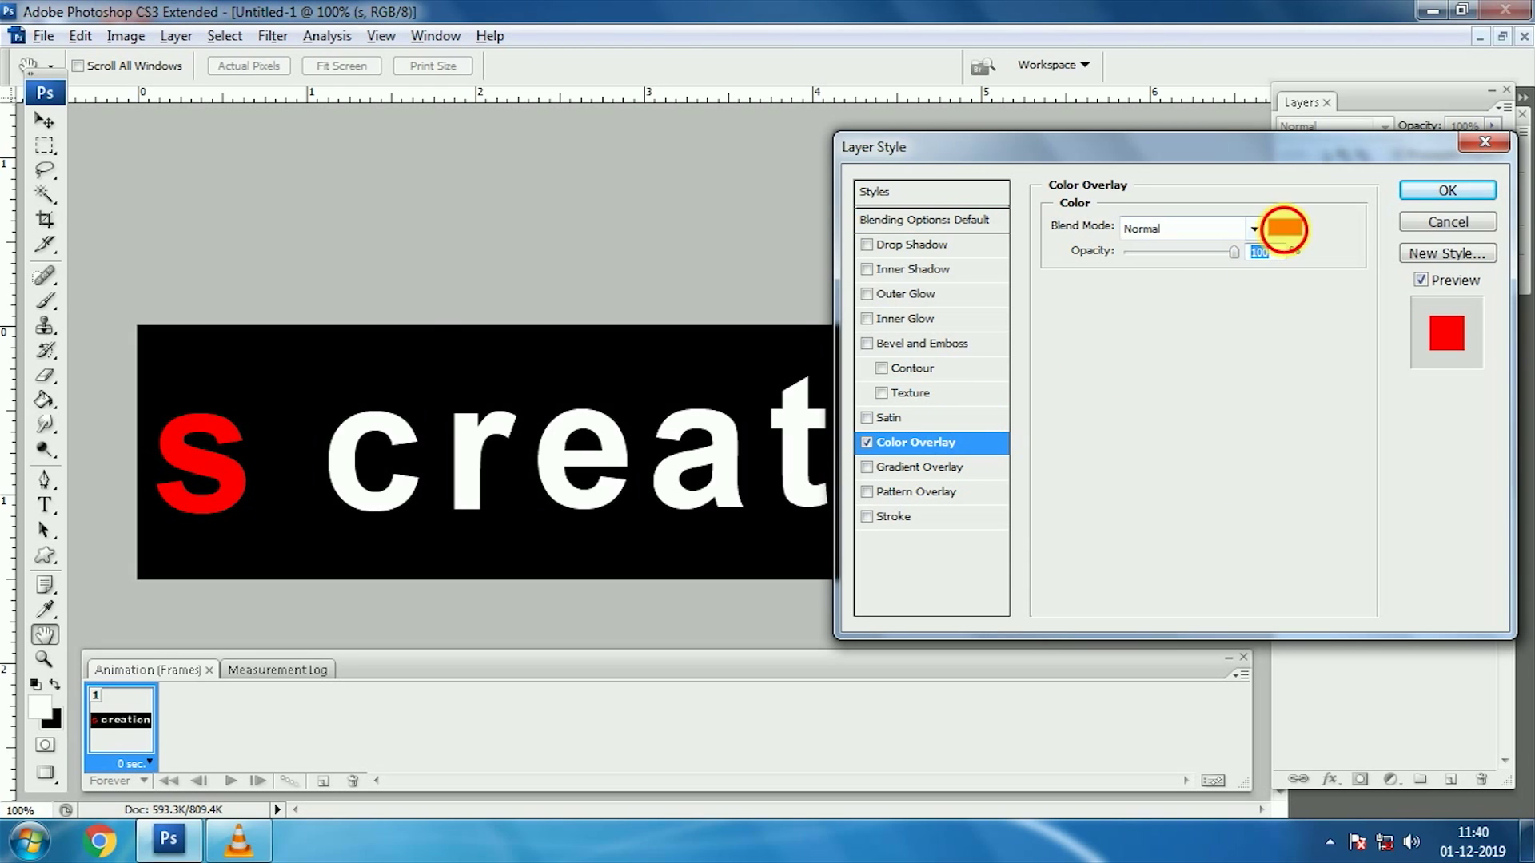
click(1285, 227)
drag(789, 344, 789, 296)
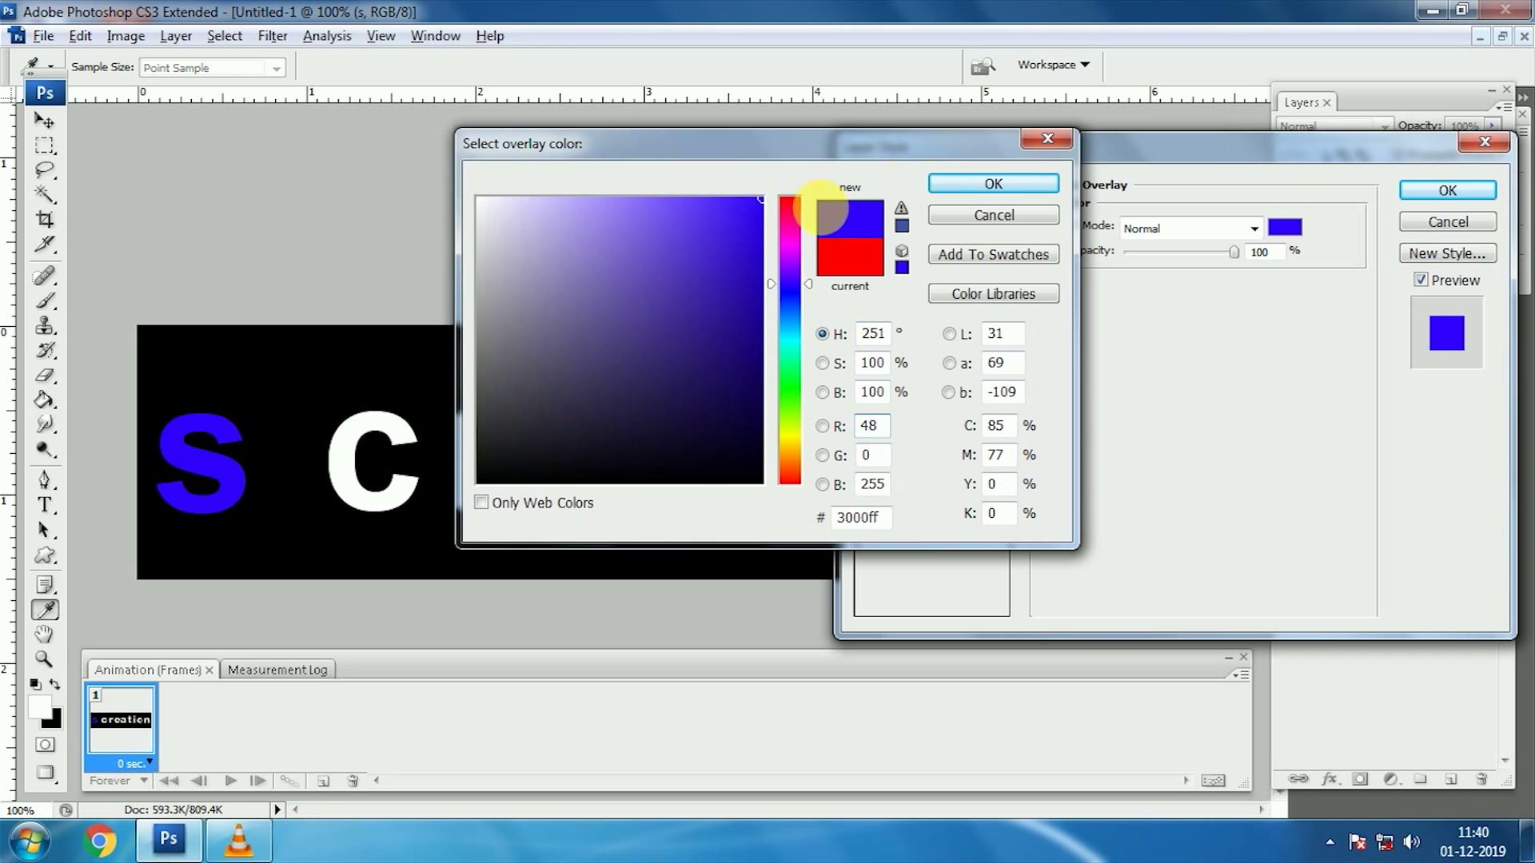
click(969, 184)
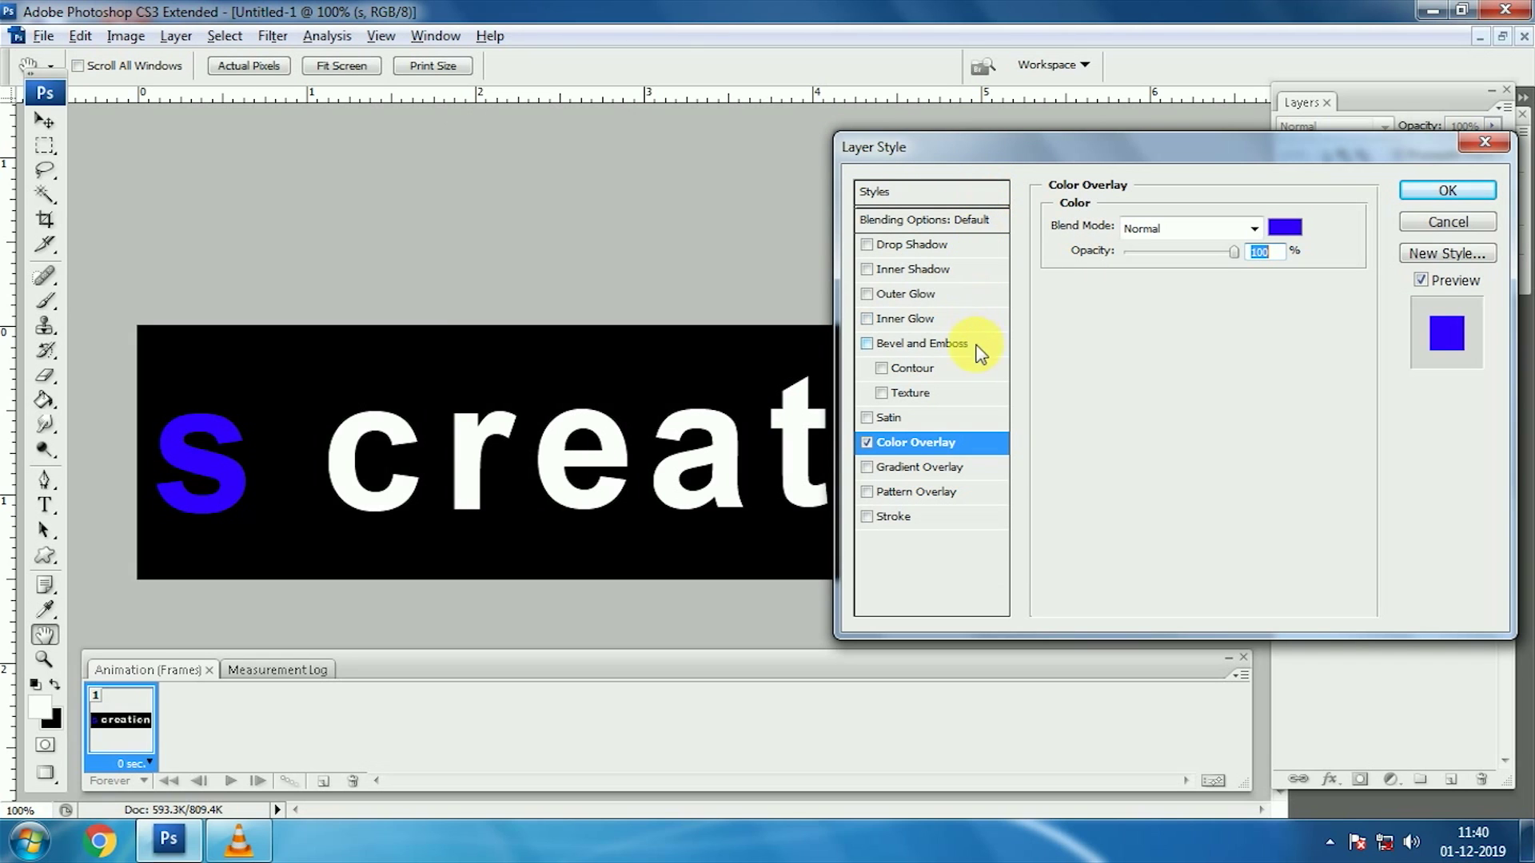
Add a Chisel Hard Bevel and Emboss to the s with size 169 px.
click(977, 345)
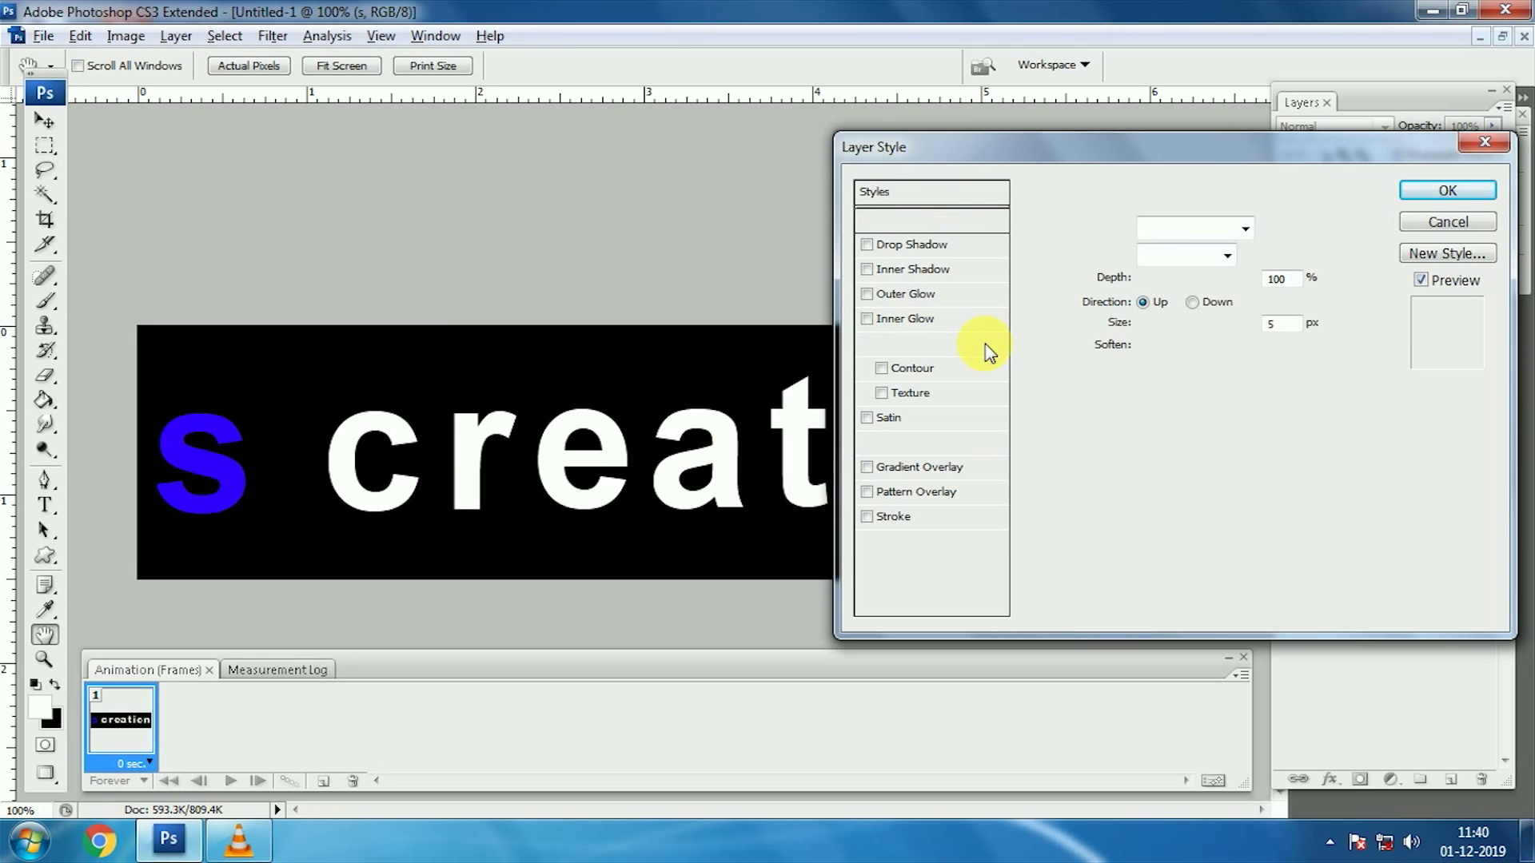
click(1197, 261)
click(1190, 297)
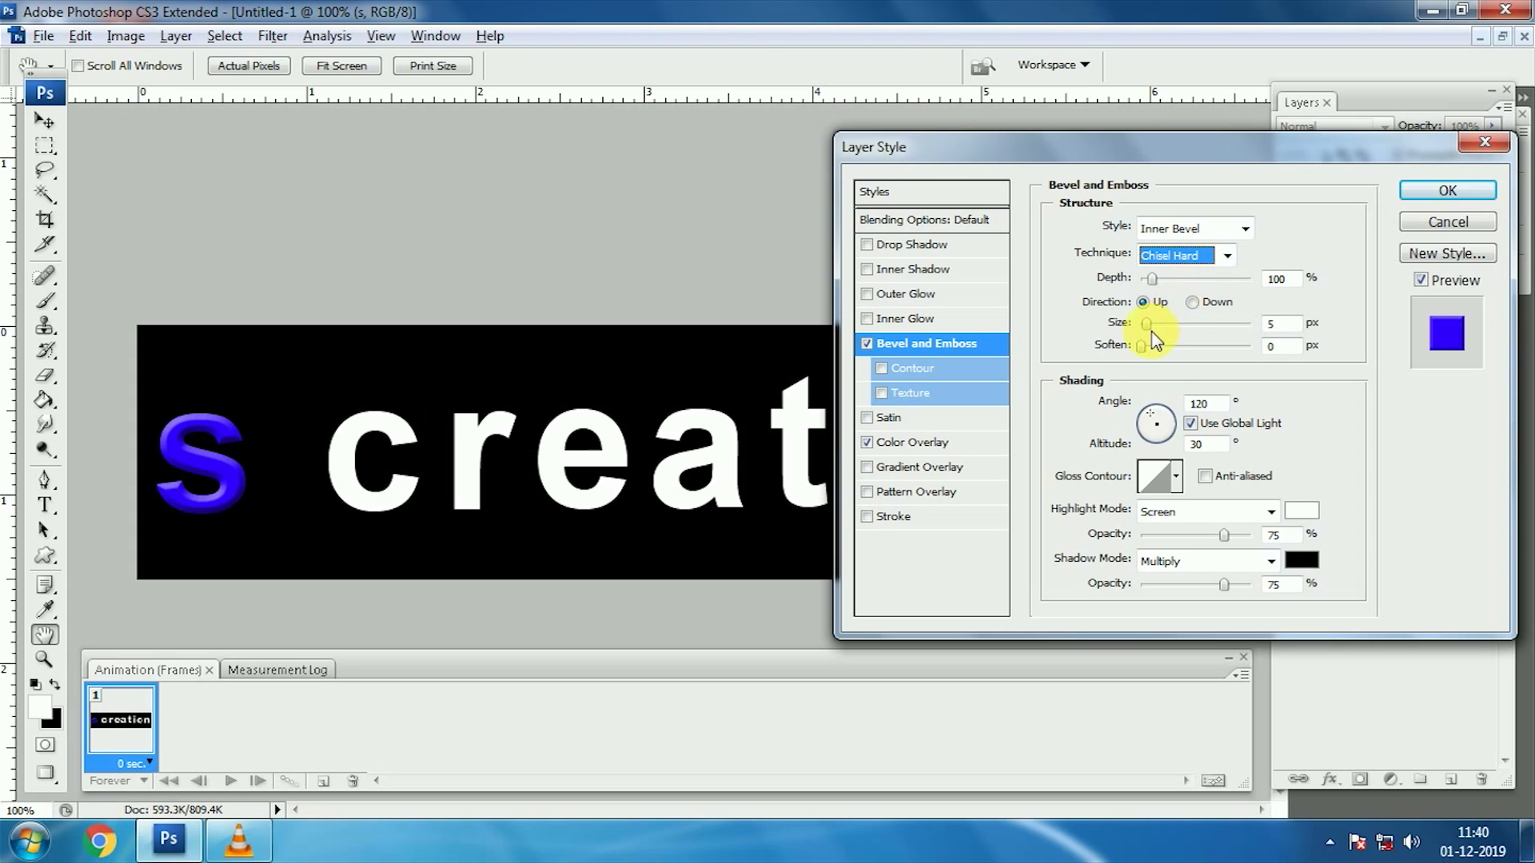
key(Tab)
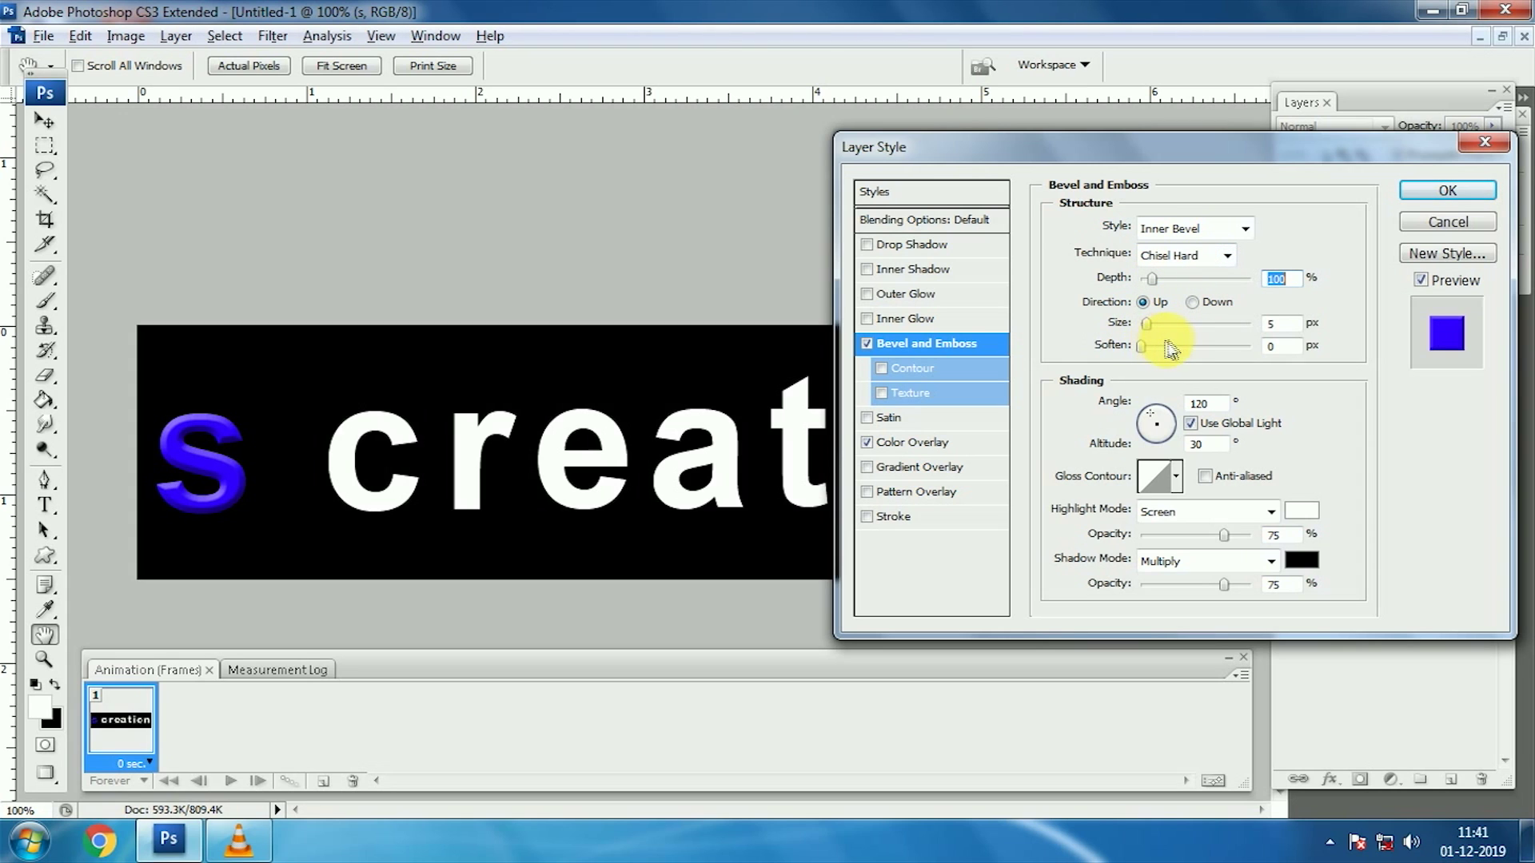
mouse_move(1192, 345)
mouse_down()
mouse_move(1103, 344)
mouse_move(1161, 325)
mouse_up()
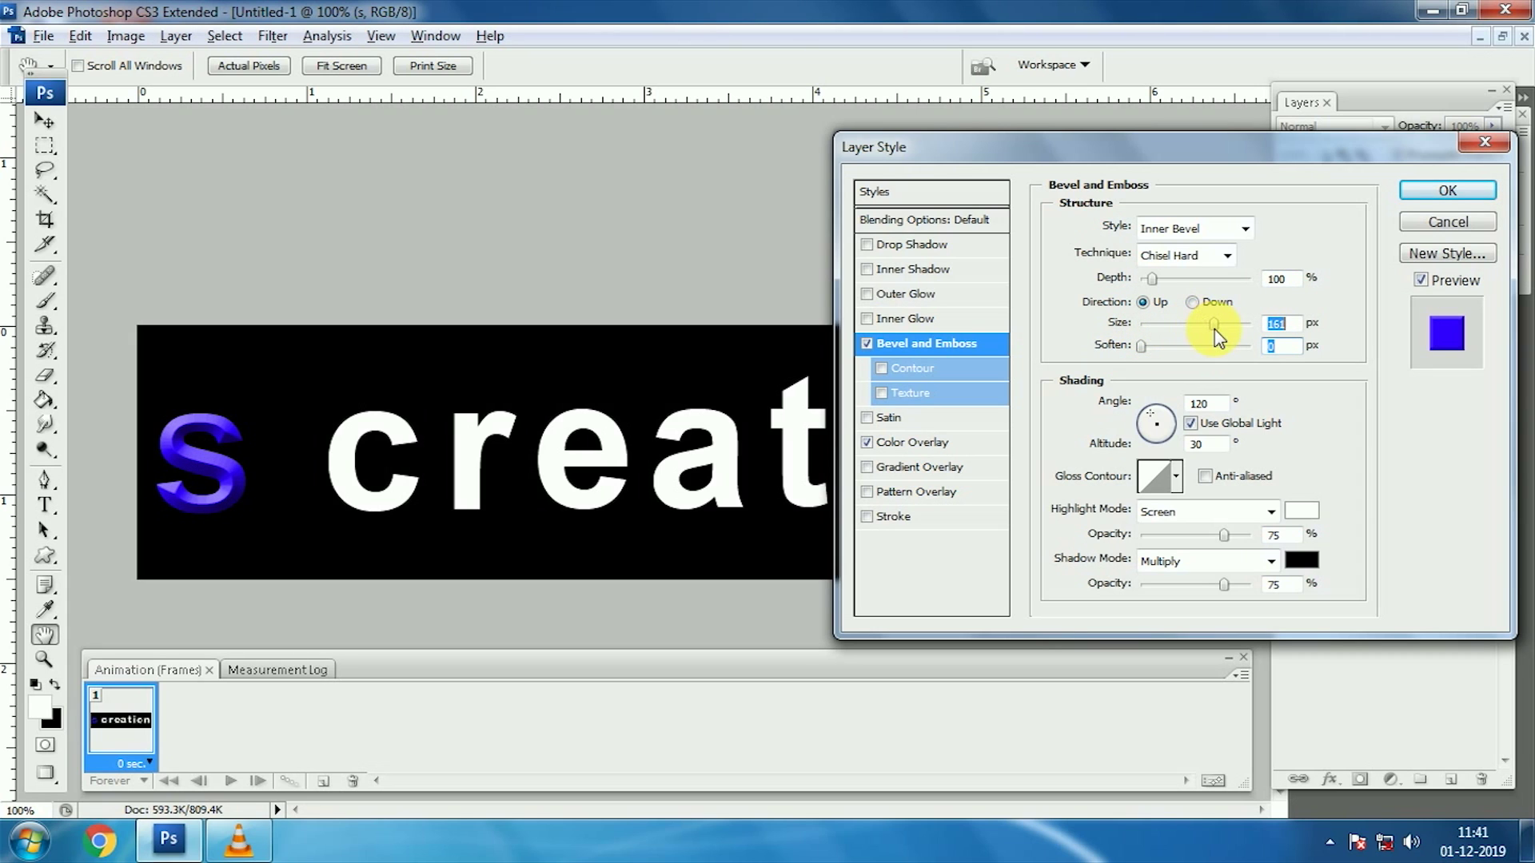
drag(1216, 328, 1218, 326)
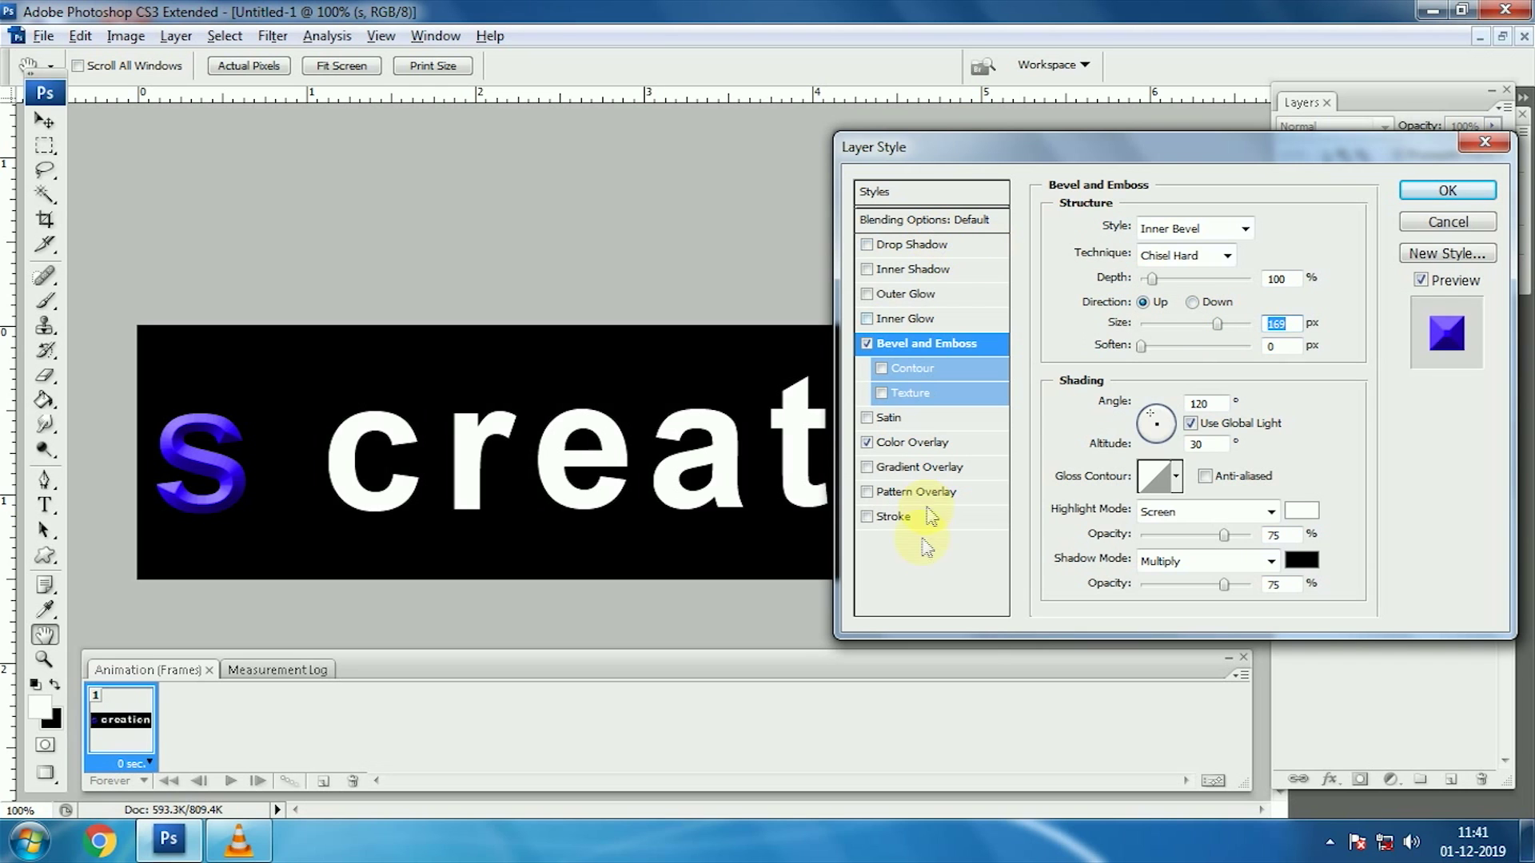
Add a white Stroke around the s.
click(928, 516)
click(1105, 370)
drag(652, 247, 637, 171)
click(993, 183)
Set stroke size to 1 and add a light-blue outer glow: 38 px, 22% noise, 66% opacity.
double_click(1267, 226)
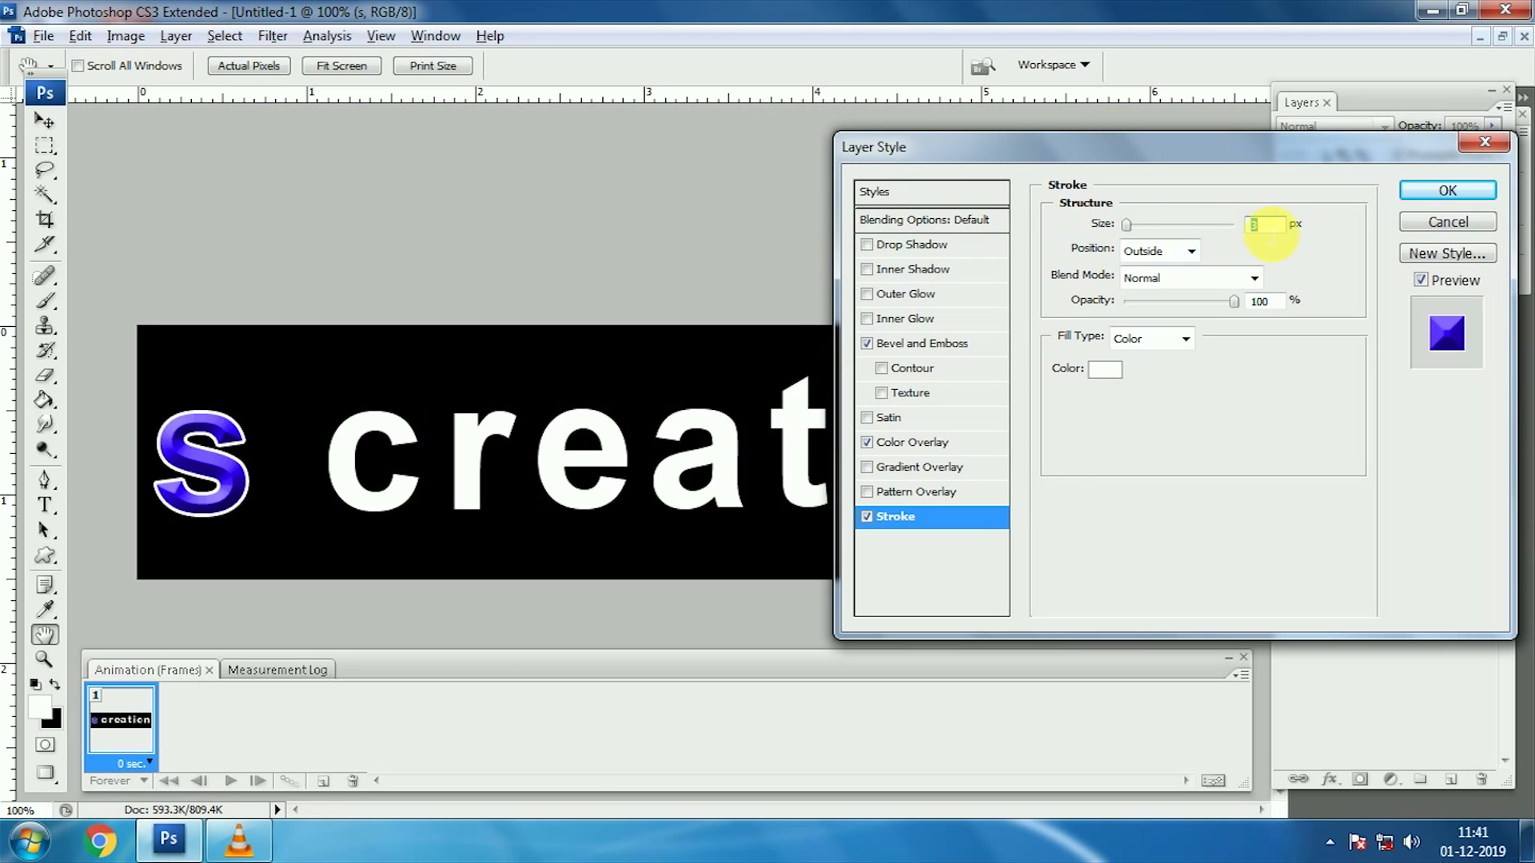
text(1)
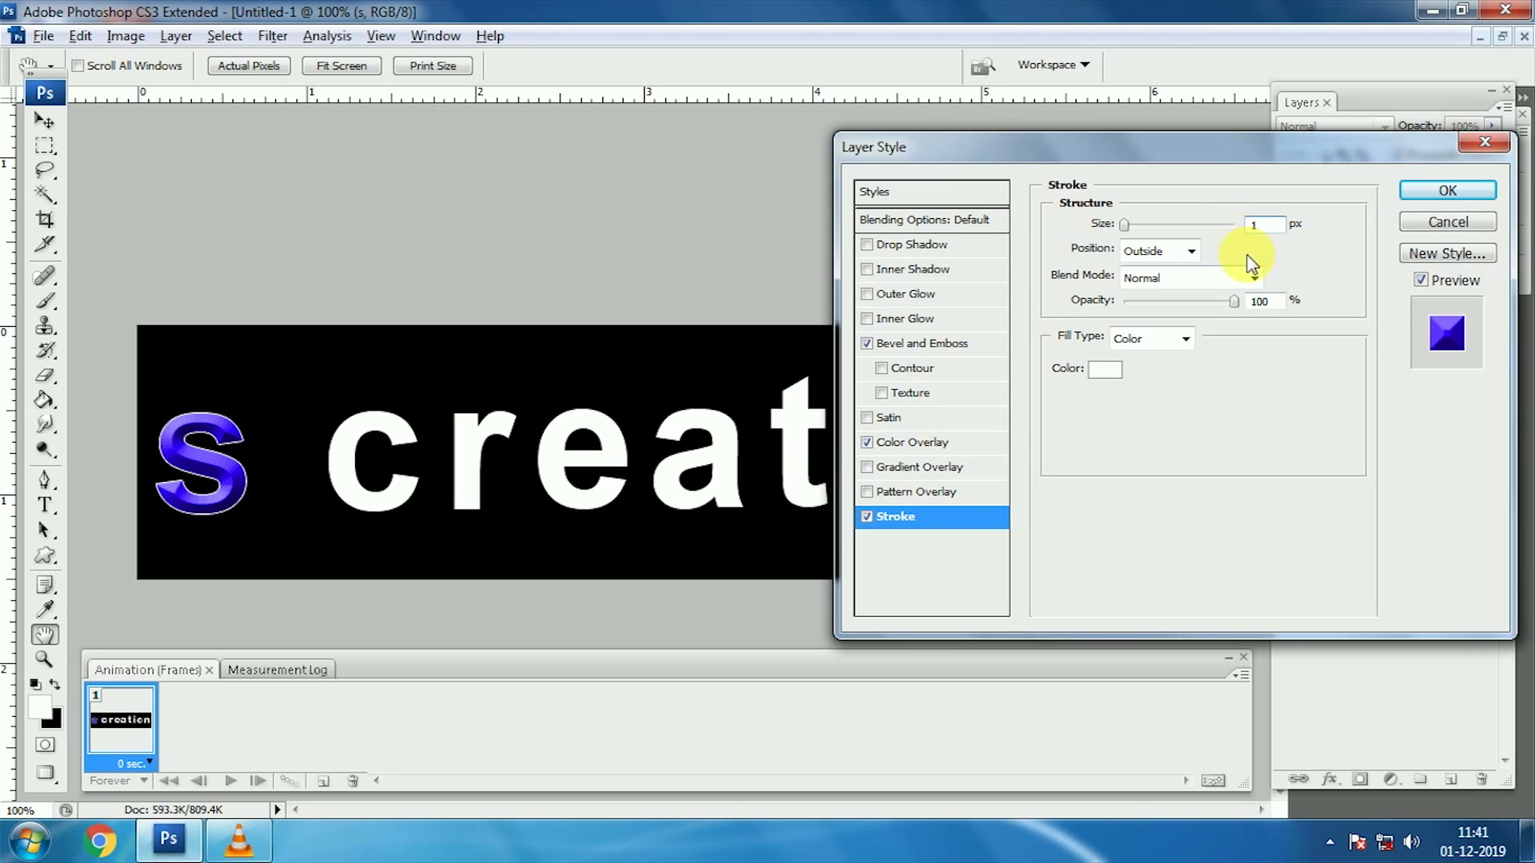
click(969, 294)
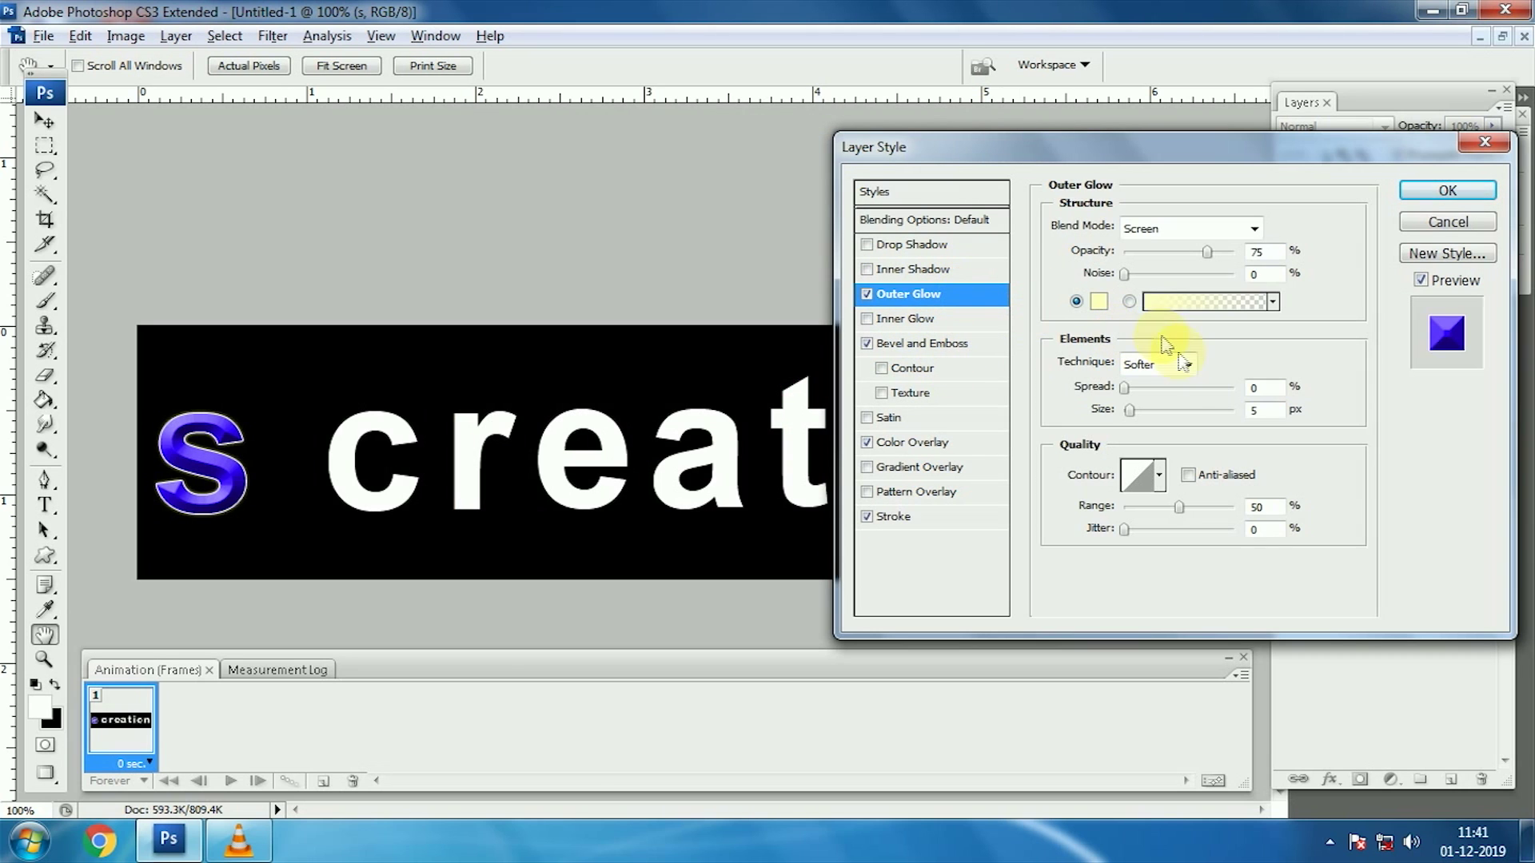
click(1099, 302)
click(783, 312)
drag(555, 213, 526, 198)
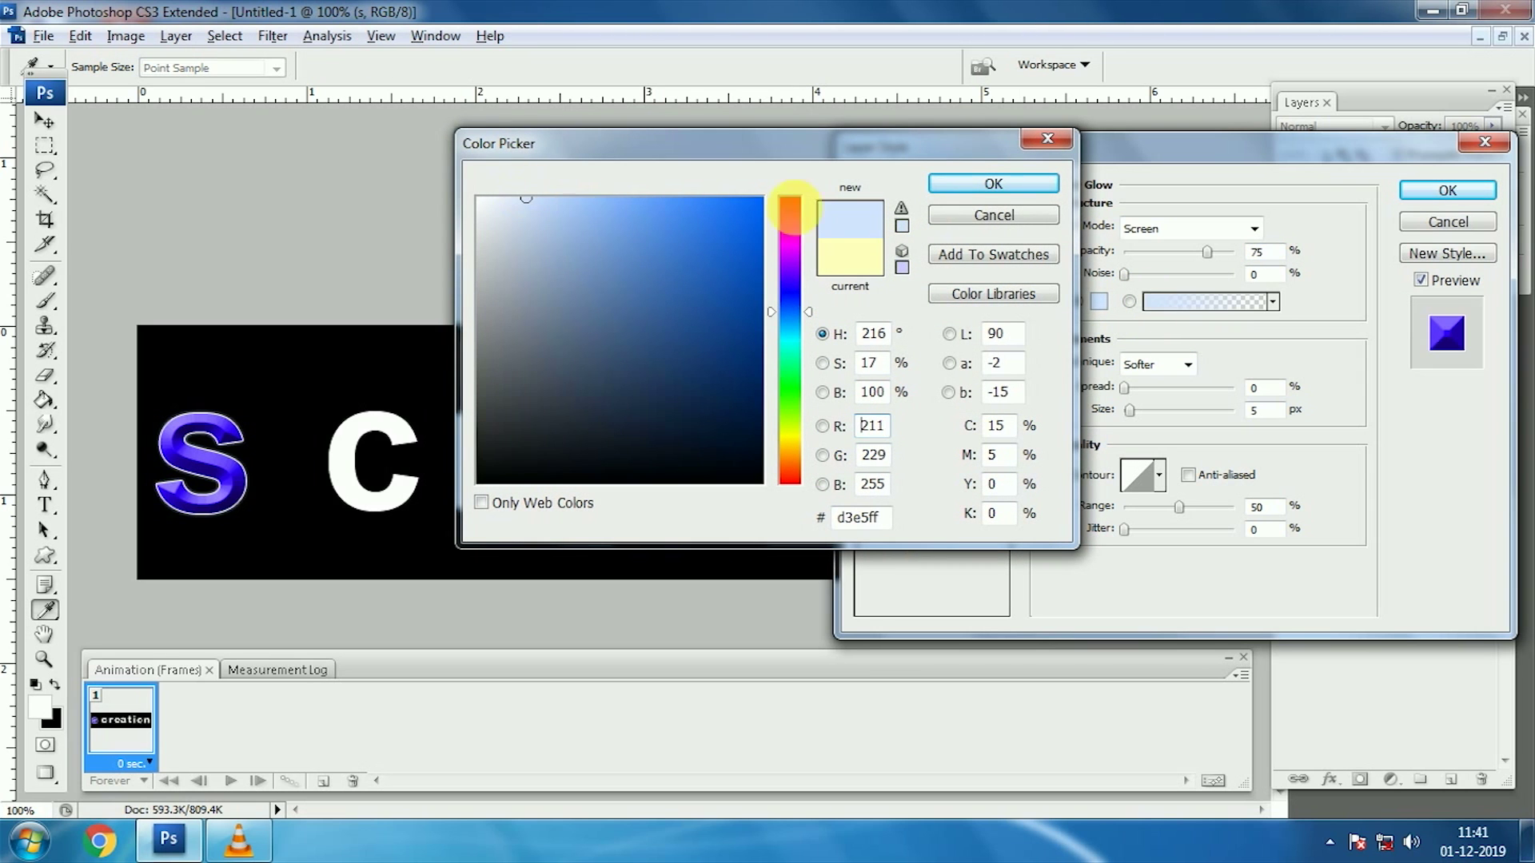
click(983, 183)
drag(1130, 410, 1141, 410)
drag(1128, 274, 1158, 285)
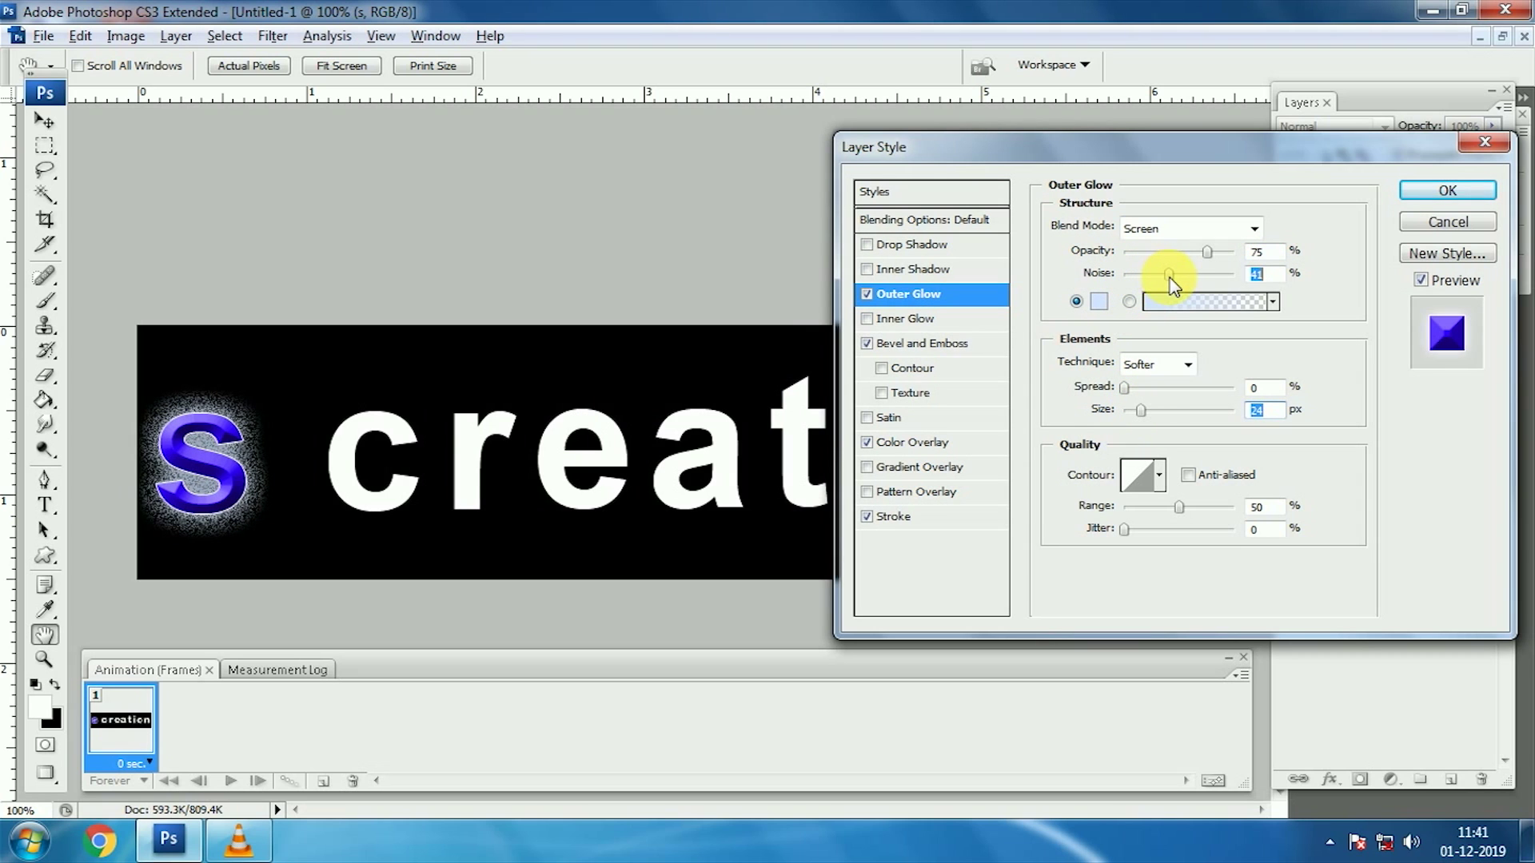
drag(1206, 251, 1196, 257)
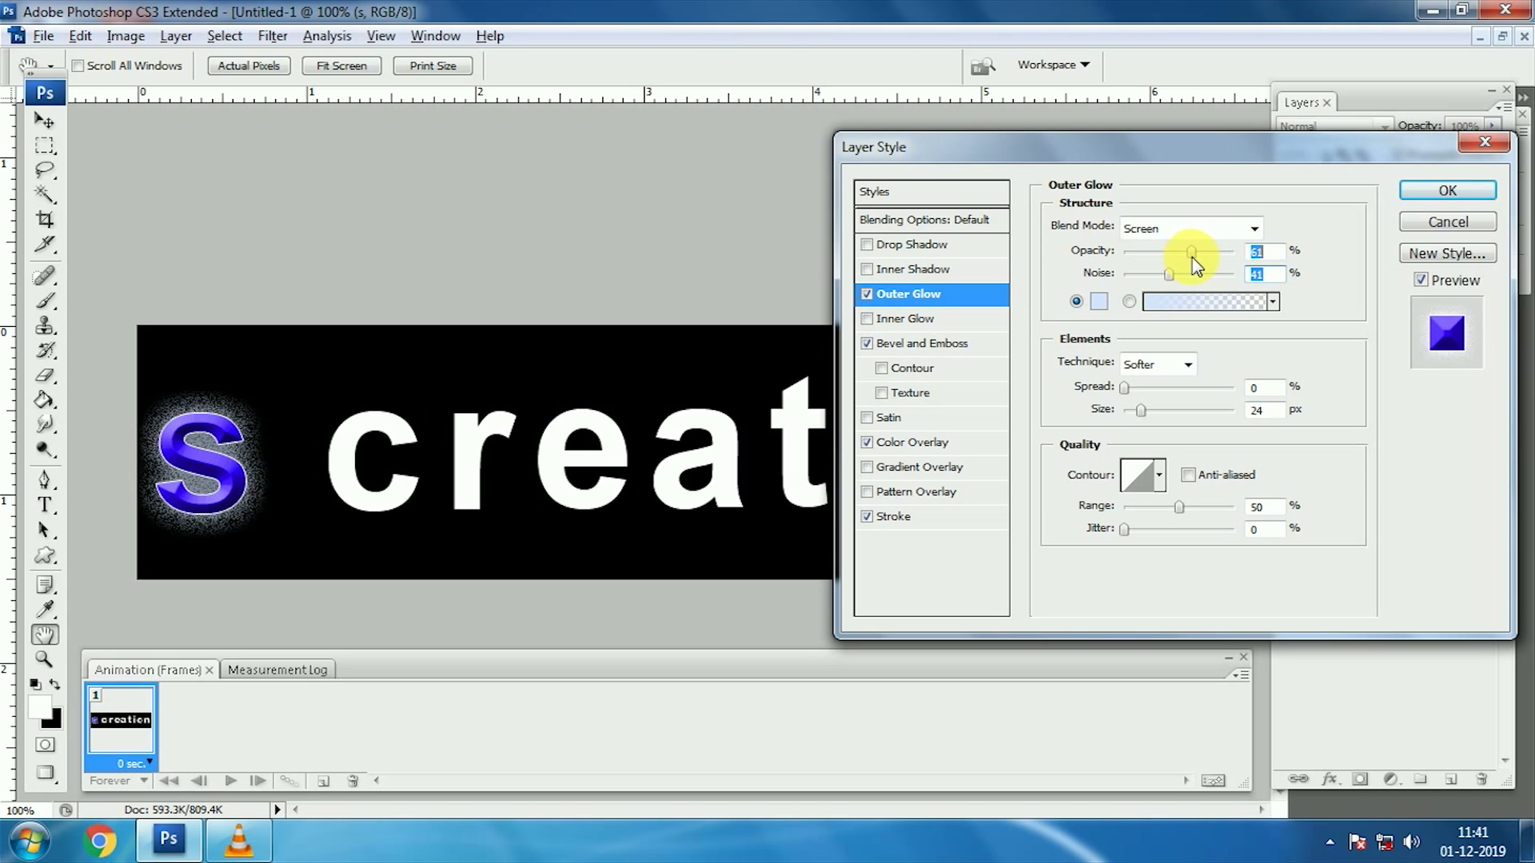
Keep Inner Bevel as the bevel style and change the colour overlay to brighter blue.
click(989, 343)
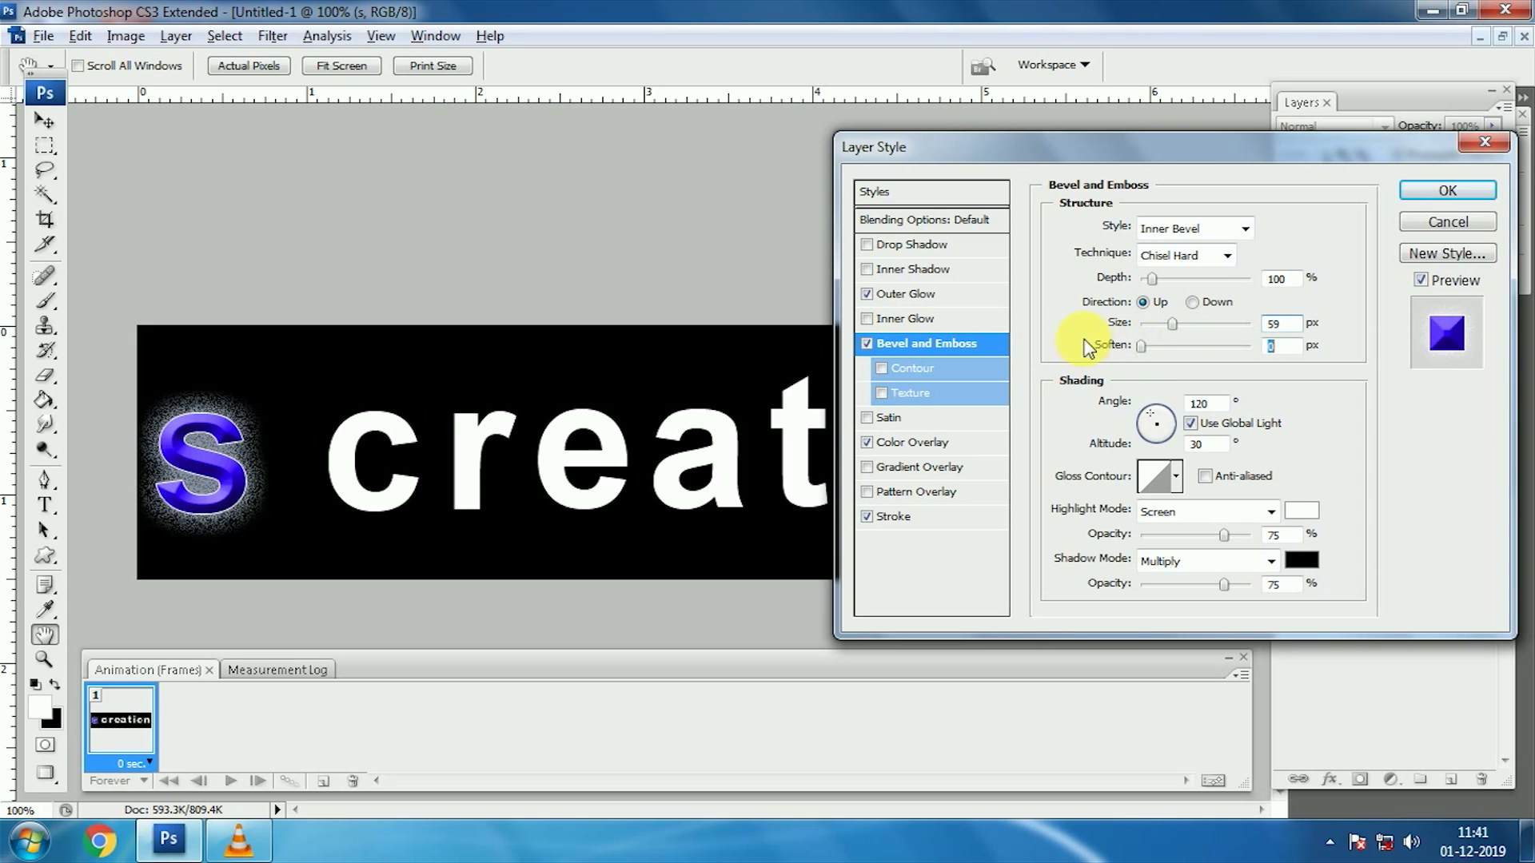
click(1203, 232)
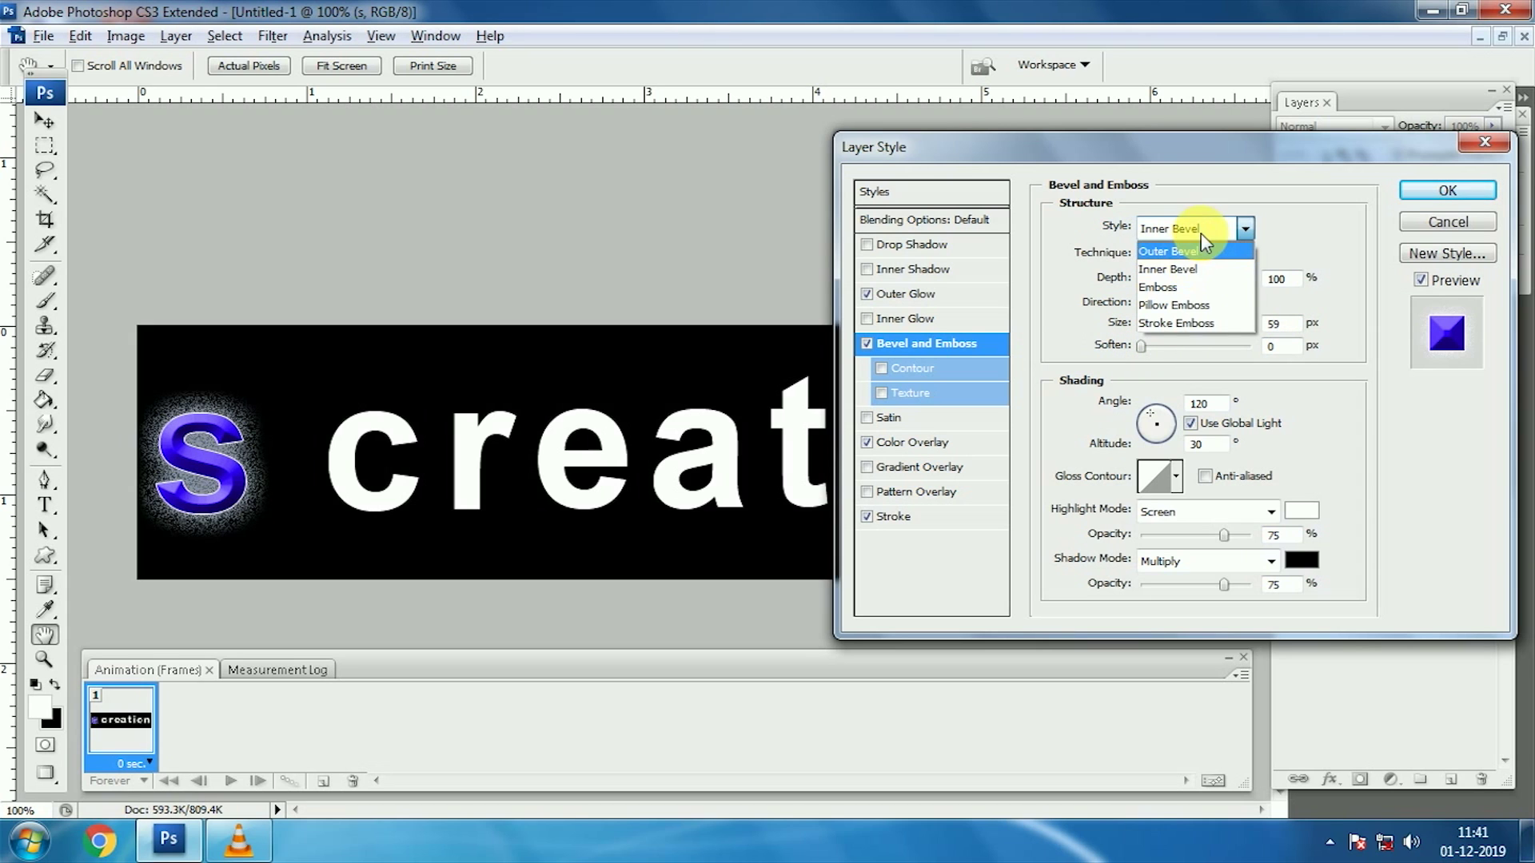
click(1201, 233)
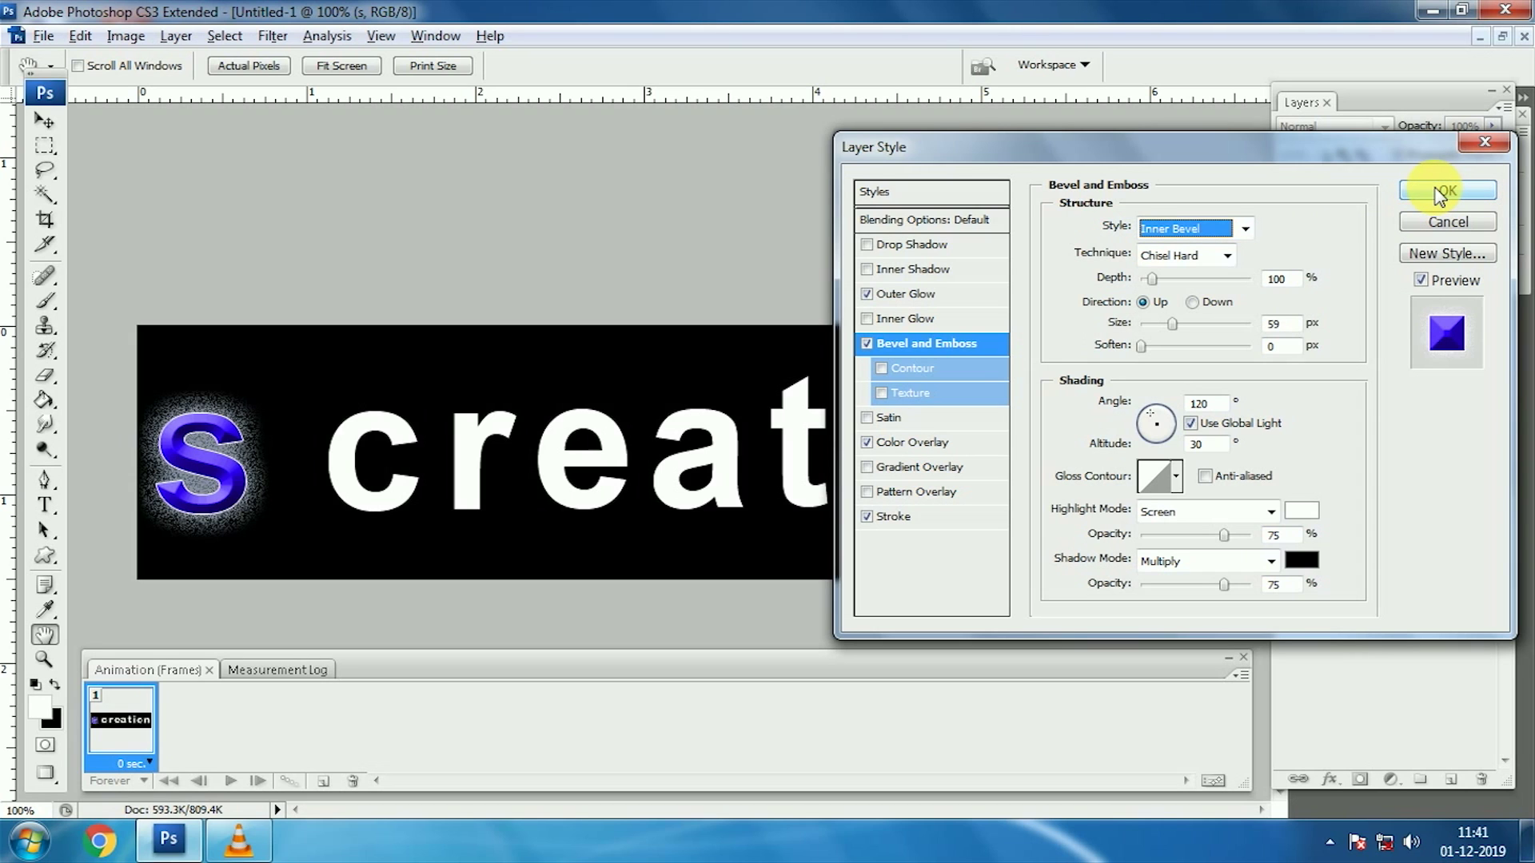
click(989, 448)
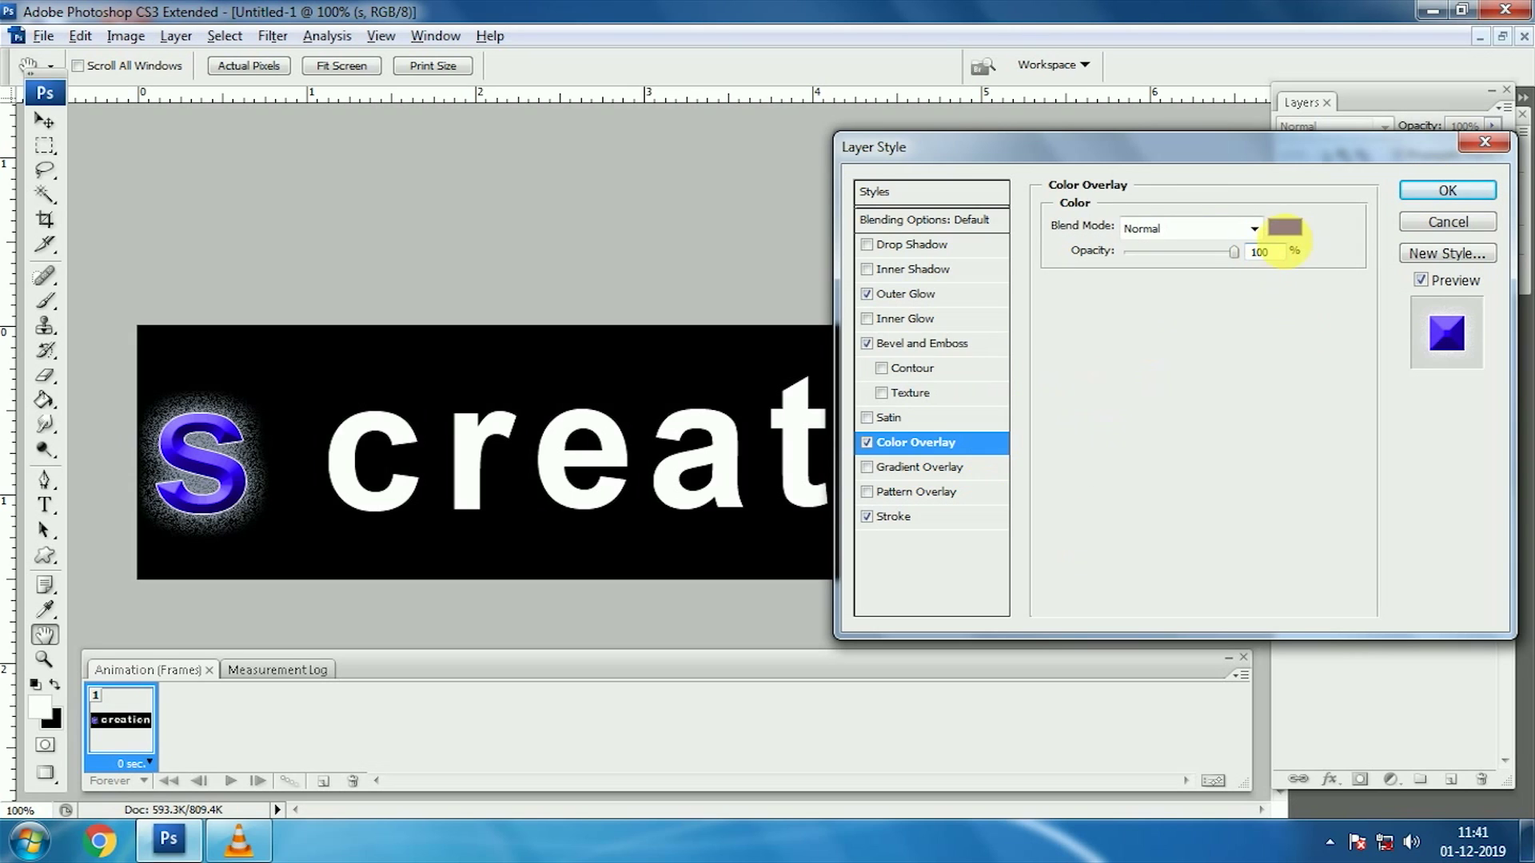
click(1285, 228)
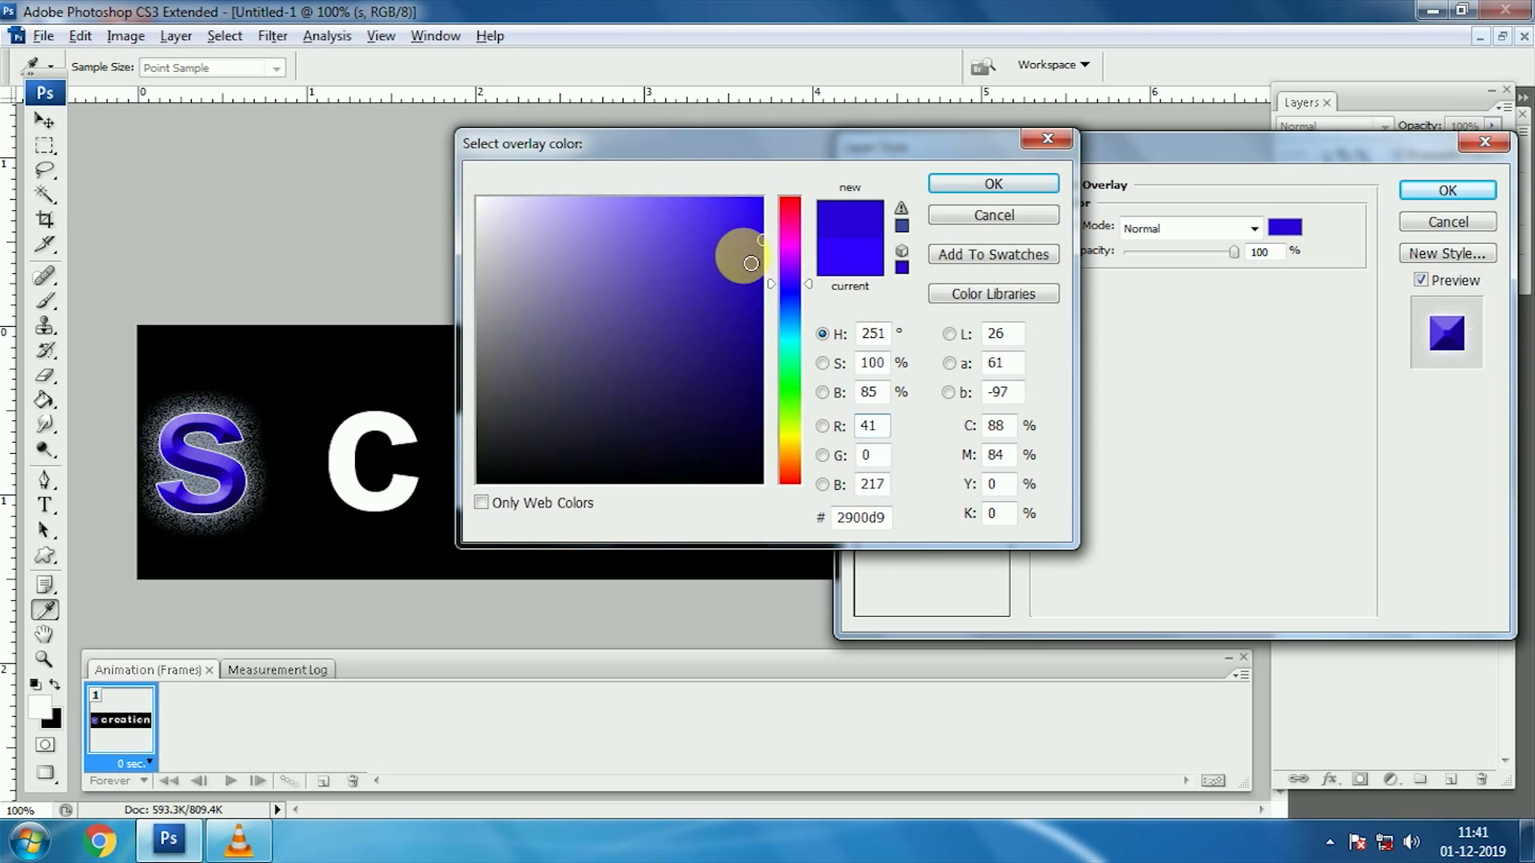
drag(750, 260, 762, 203)
click(993, 186)
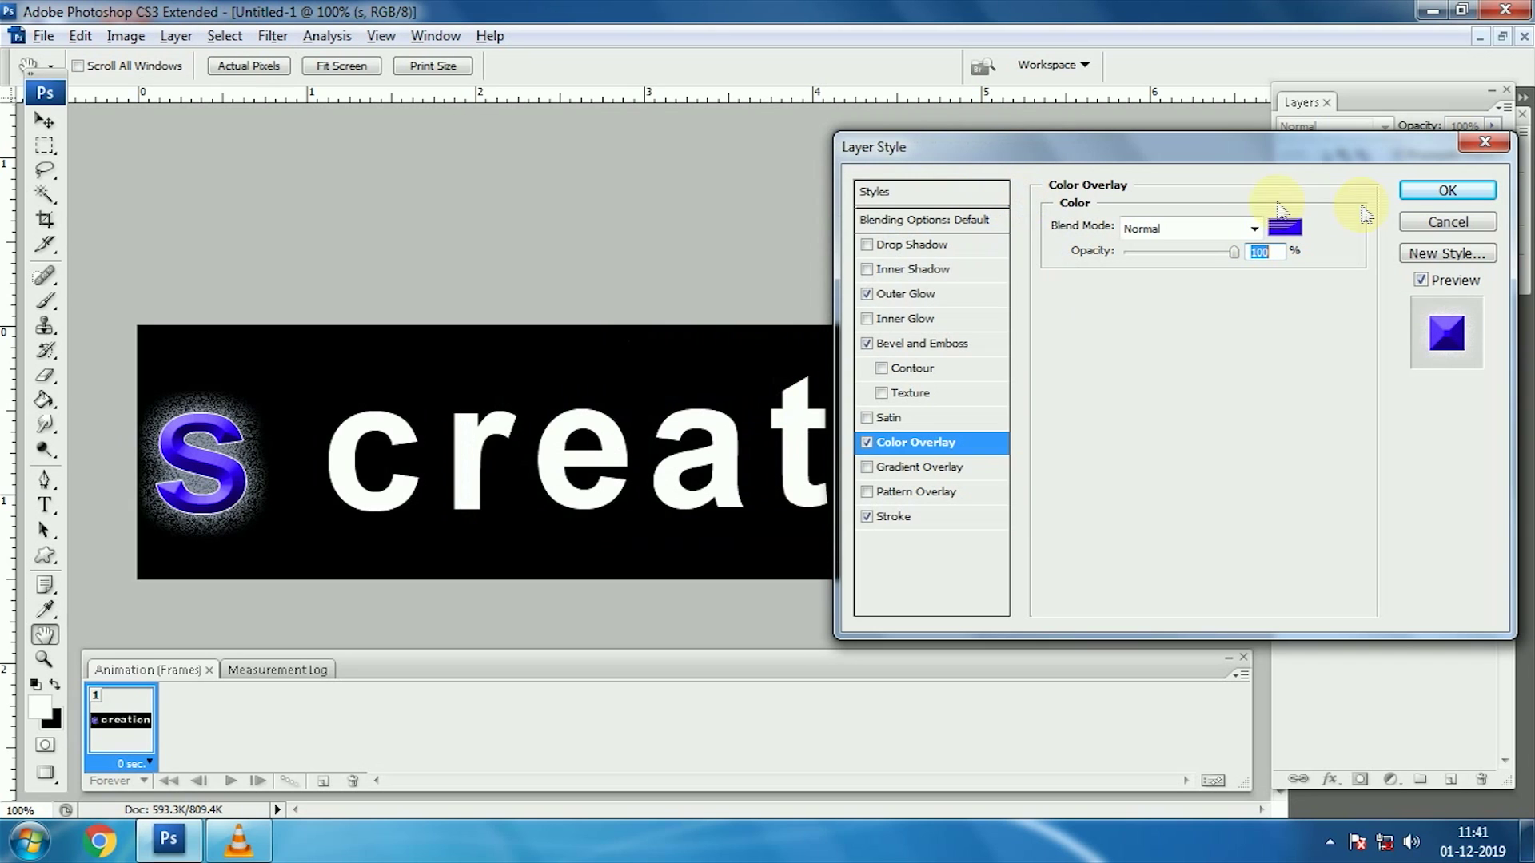
Apply the finished style to the s and copy its layer style.
click(1449, 192)
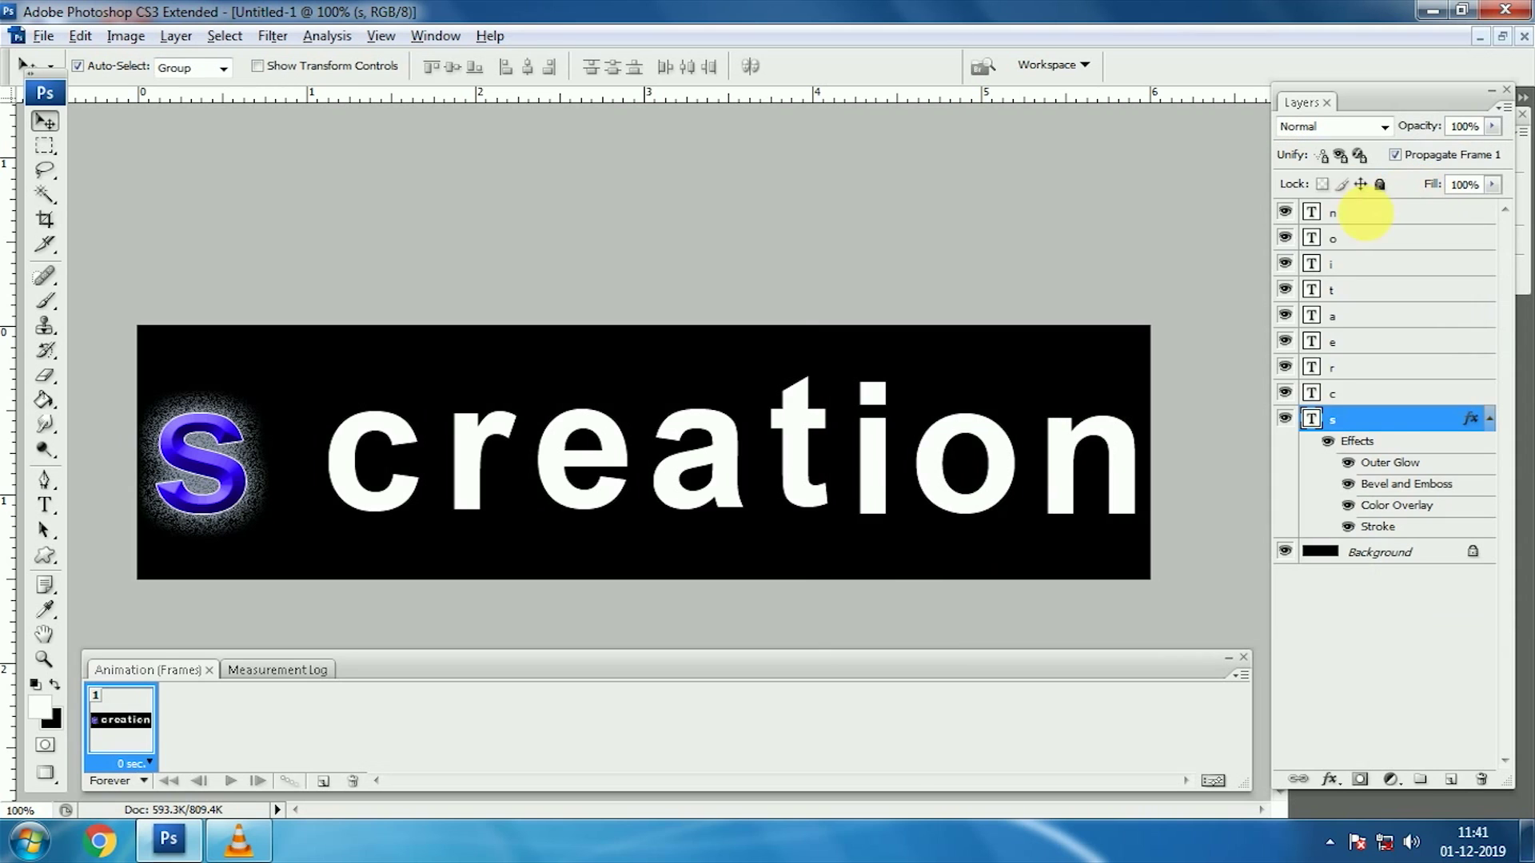
click(1386, 422)
right_click(1386, 424)
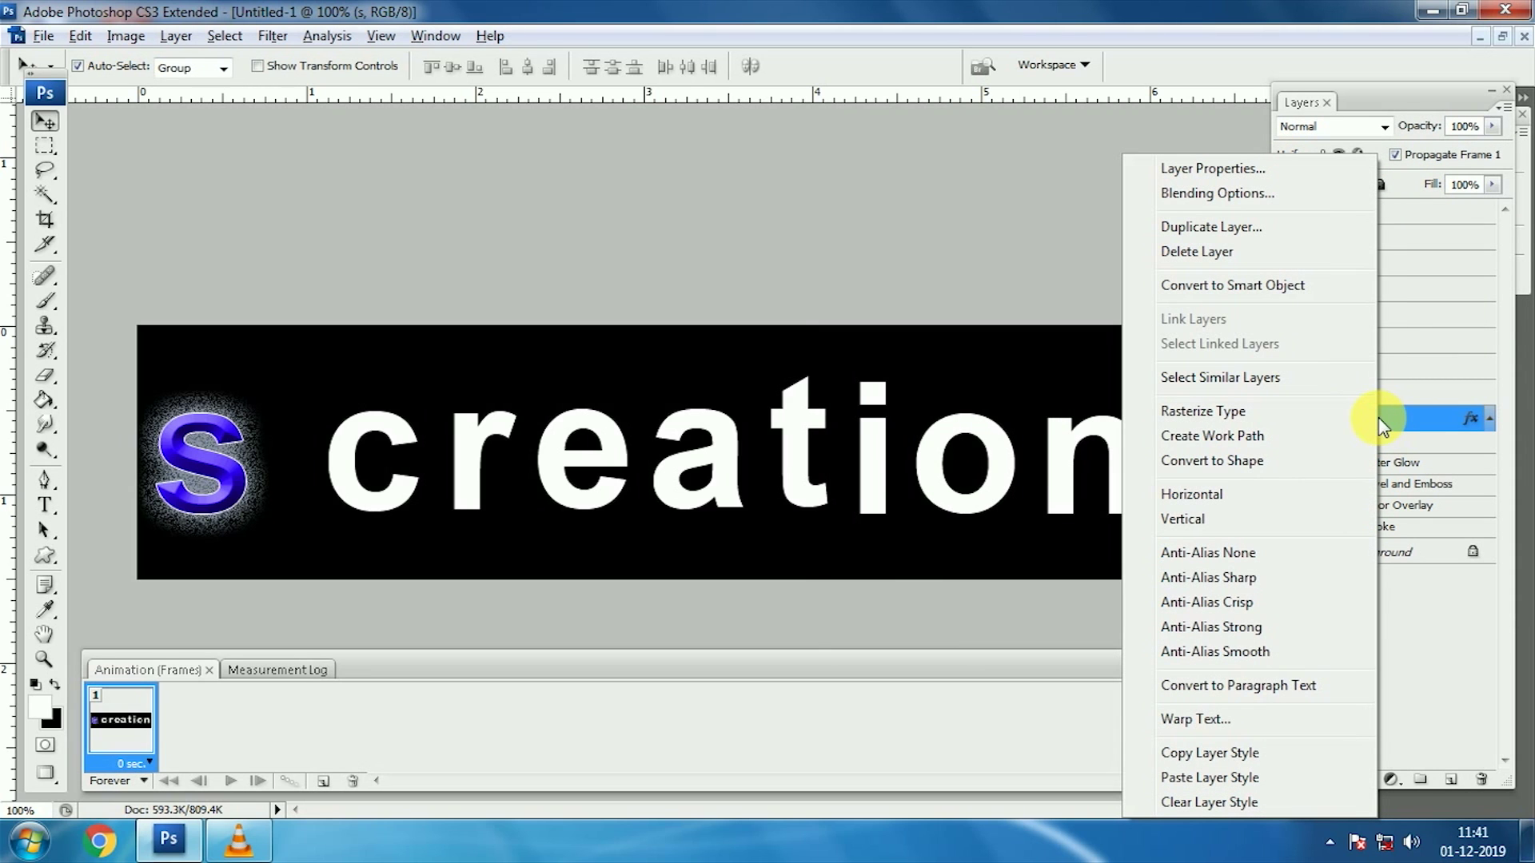
click(1229, 754)
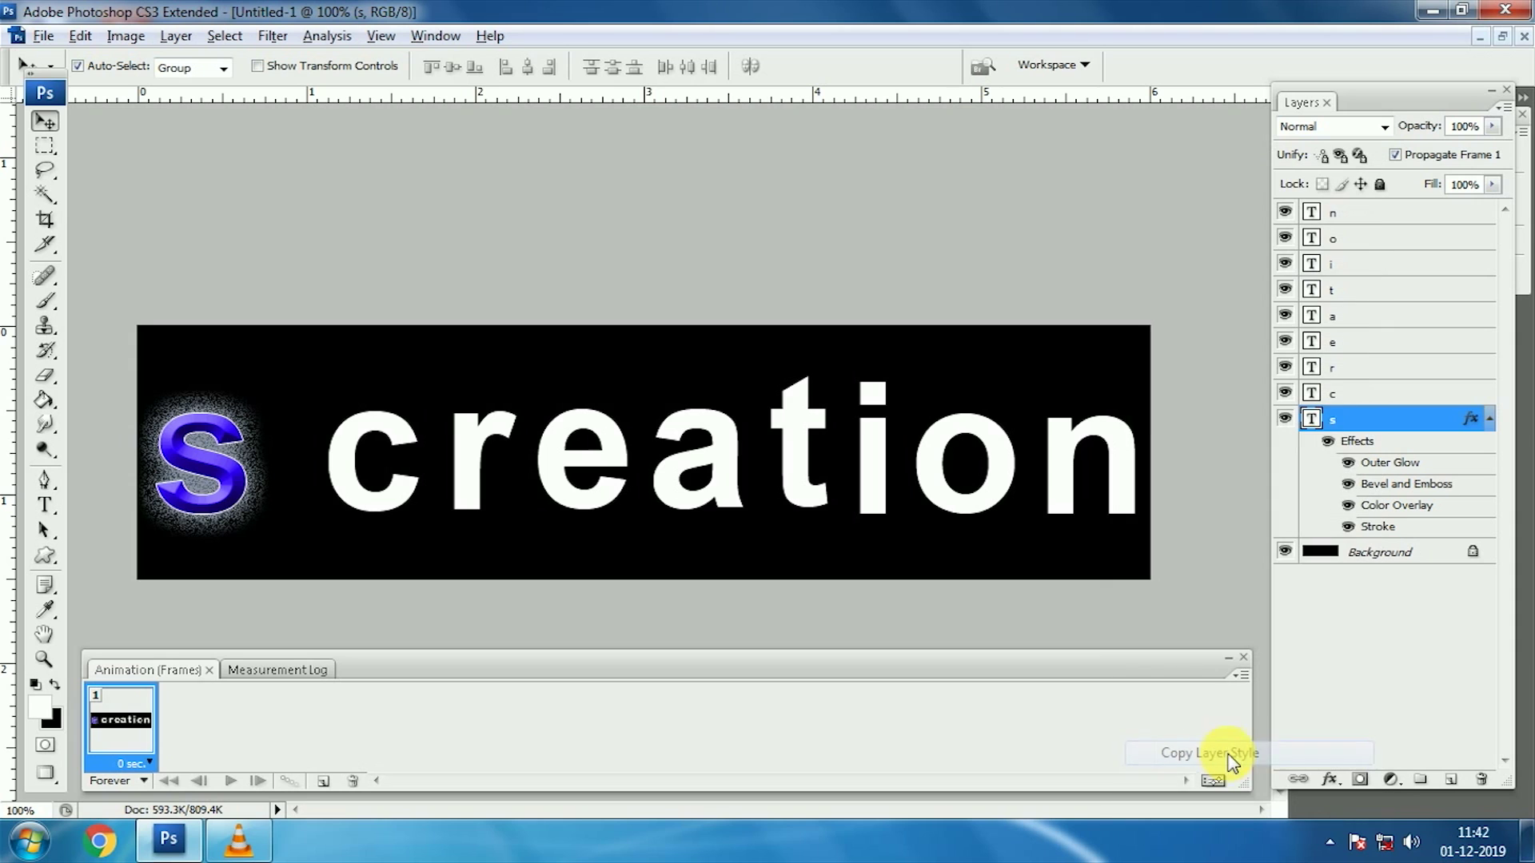
Paste the copied style onto letter layers c through n, then select the c layer.
click(1350, 396)
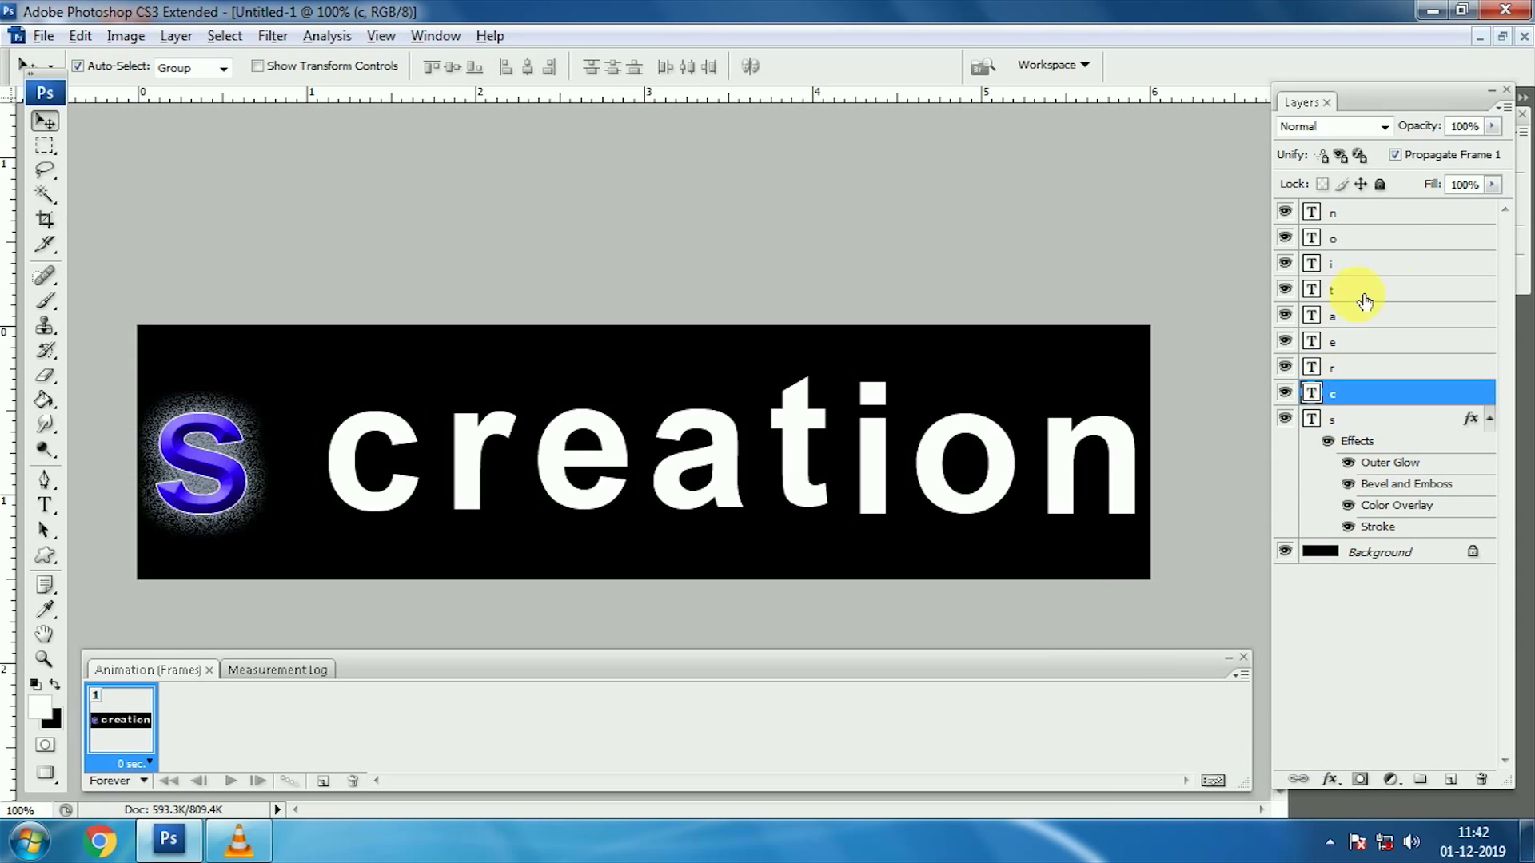
shift+click(1399, 228)
right_click(1389, 222)
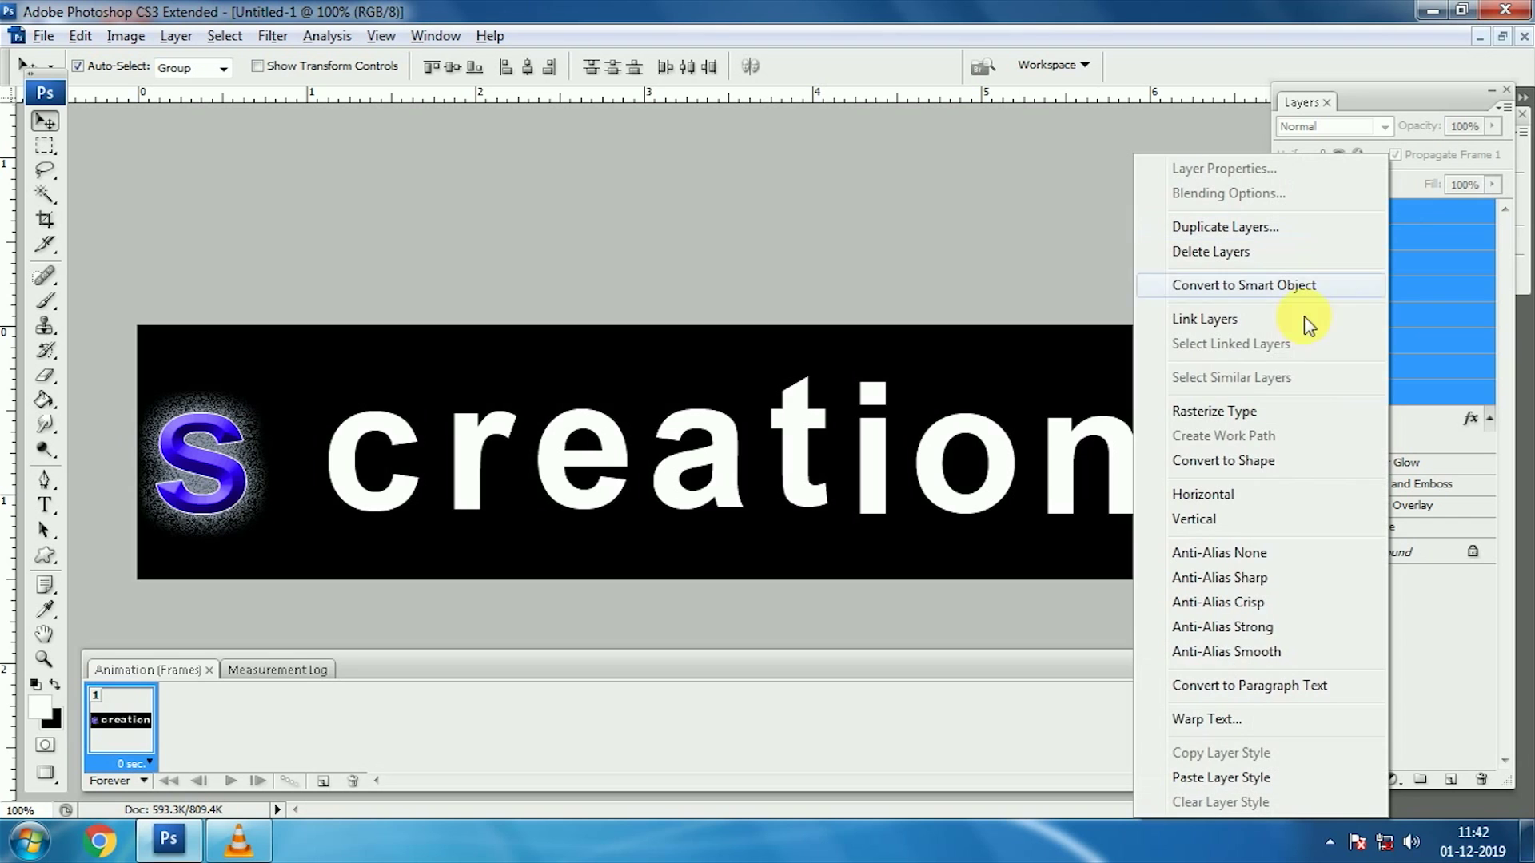
click(1263, 778)
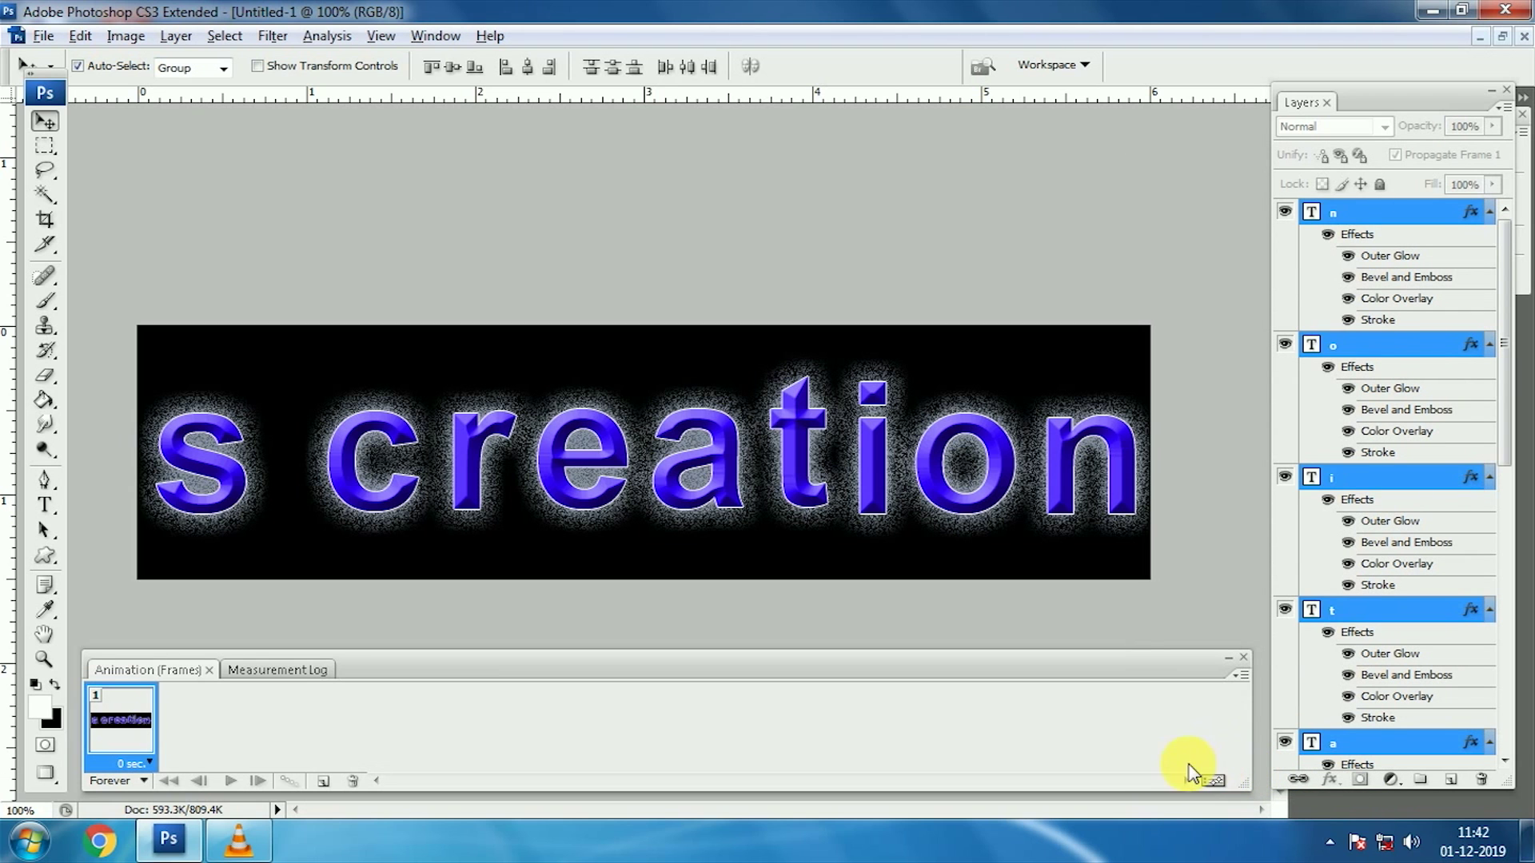
right_click(396, 436)
click(418, 437)
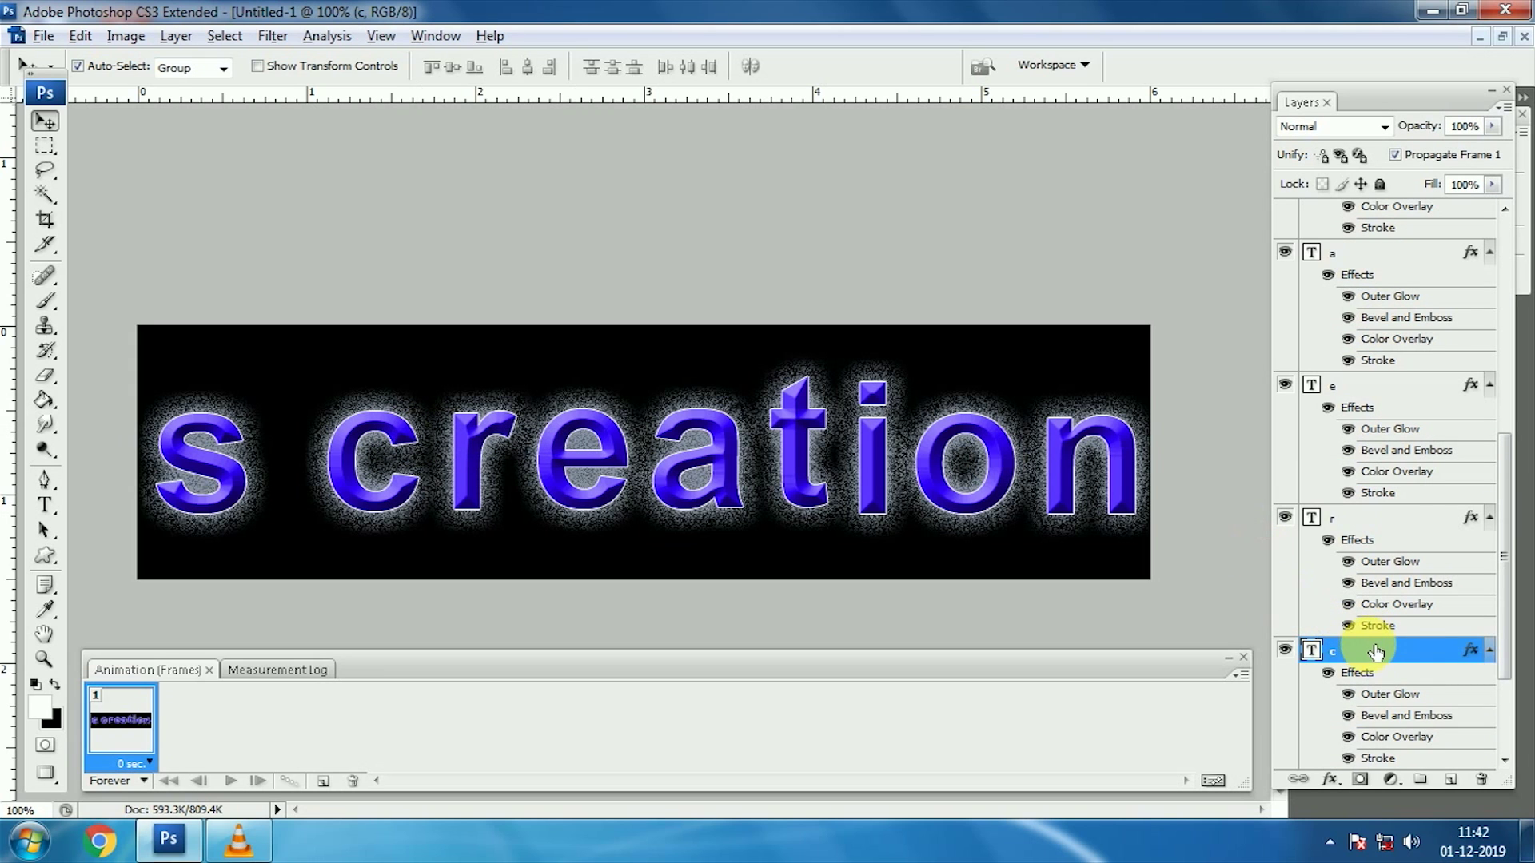
Change the c's colour overlay to gold (ffba00) and apply the style.
double_click(1421, 655)
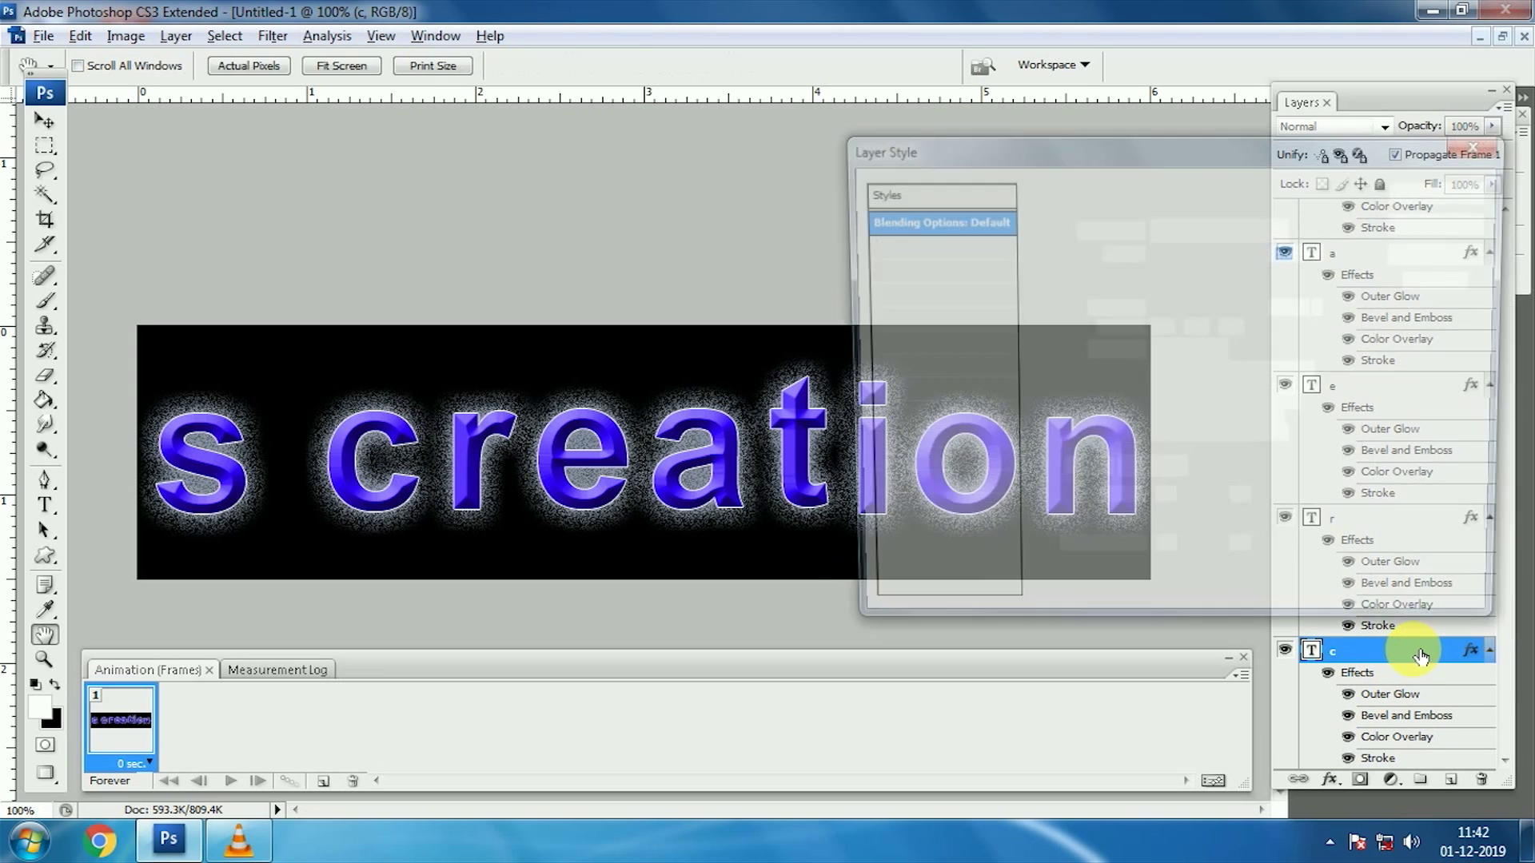
click(980, 445)
click(1280, 228)
drag(747, 148, 1132, 132)
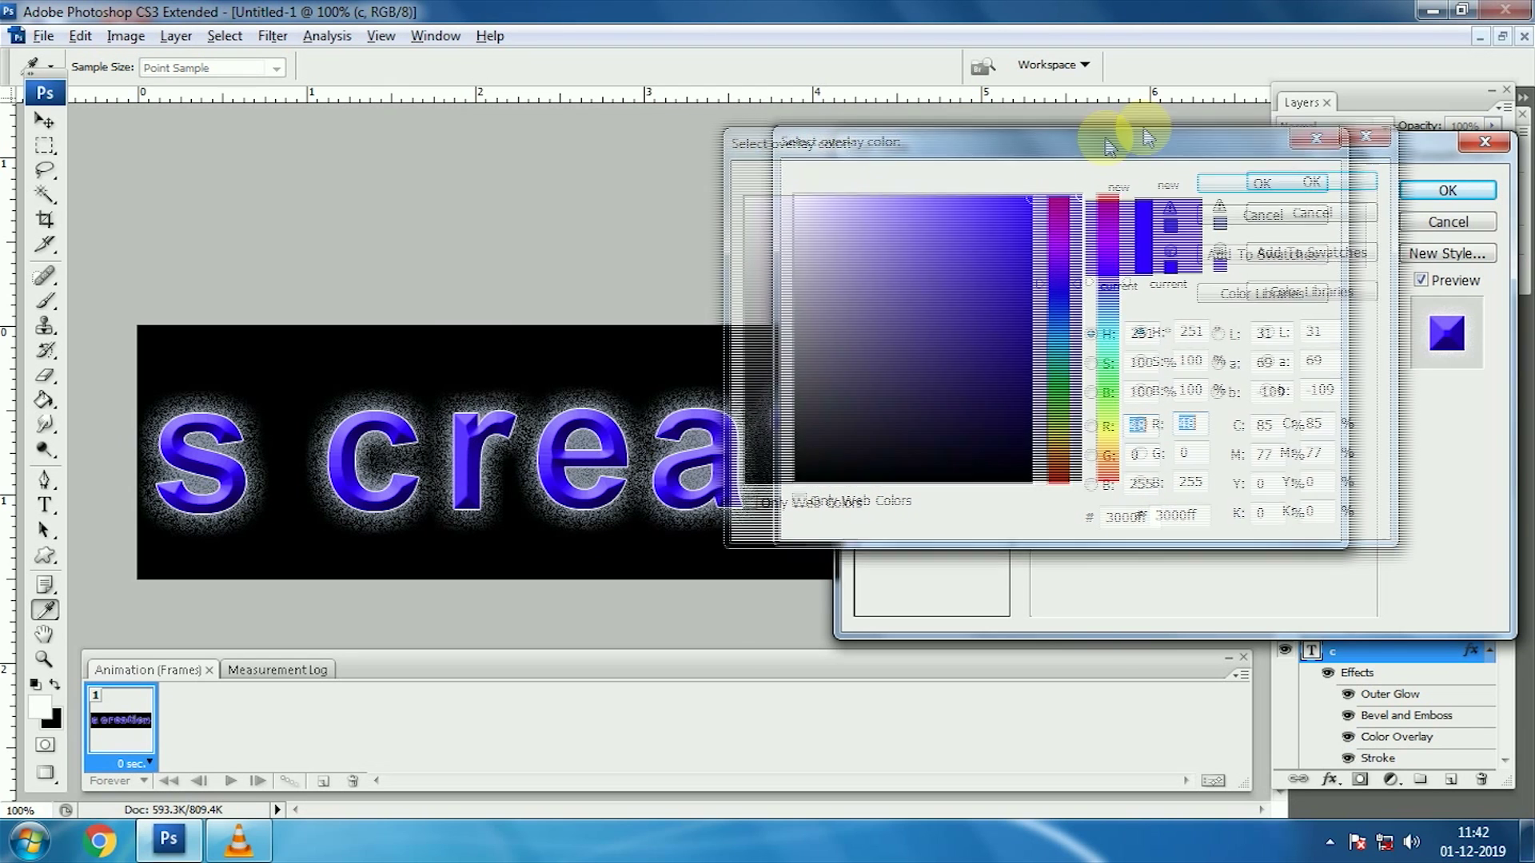
mouse_move(1173, 213)
mouse_down()
mouse_move(1177, 190)
mouse_move(1175, 434)
mouse_up()
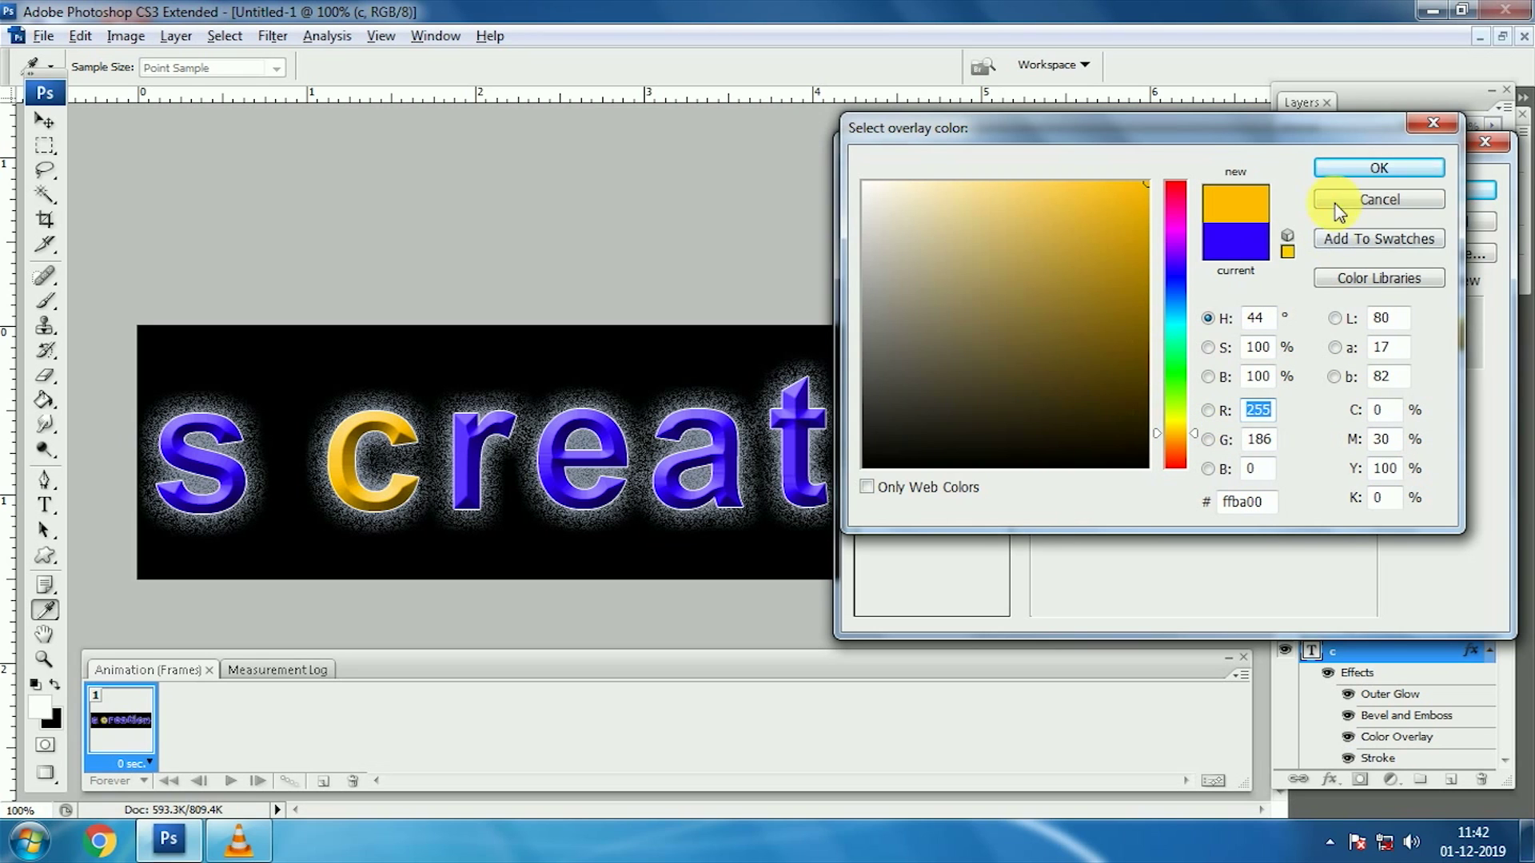
click(1383, 169)
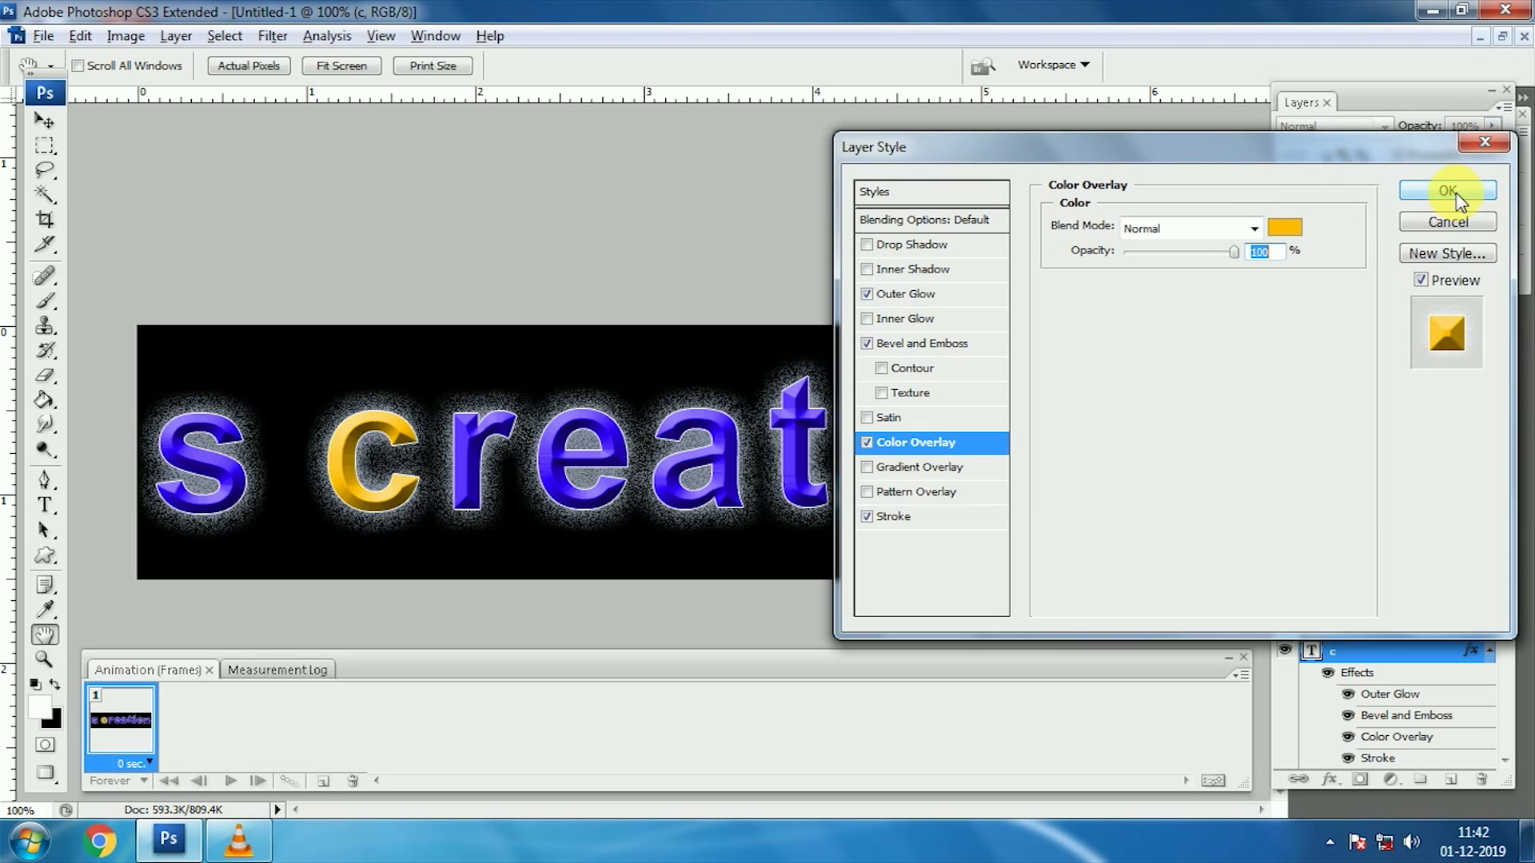
click(1460, 200)
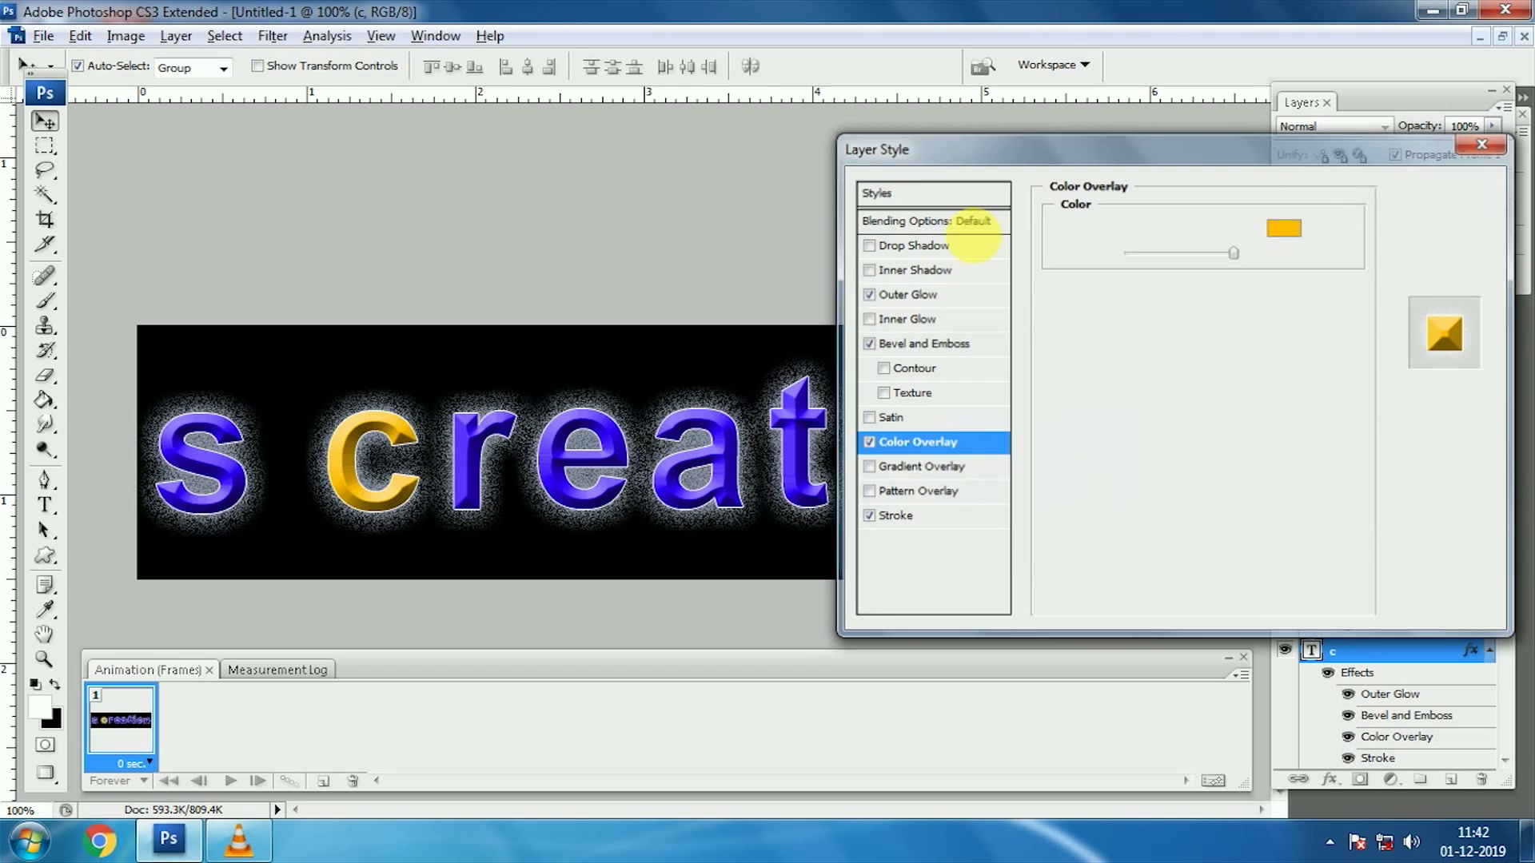
key(v)
click(505, 454)
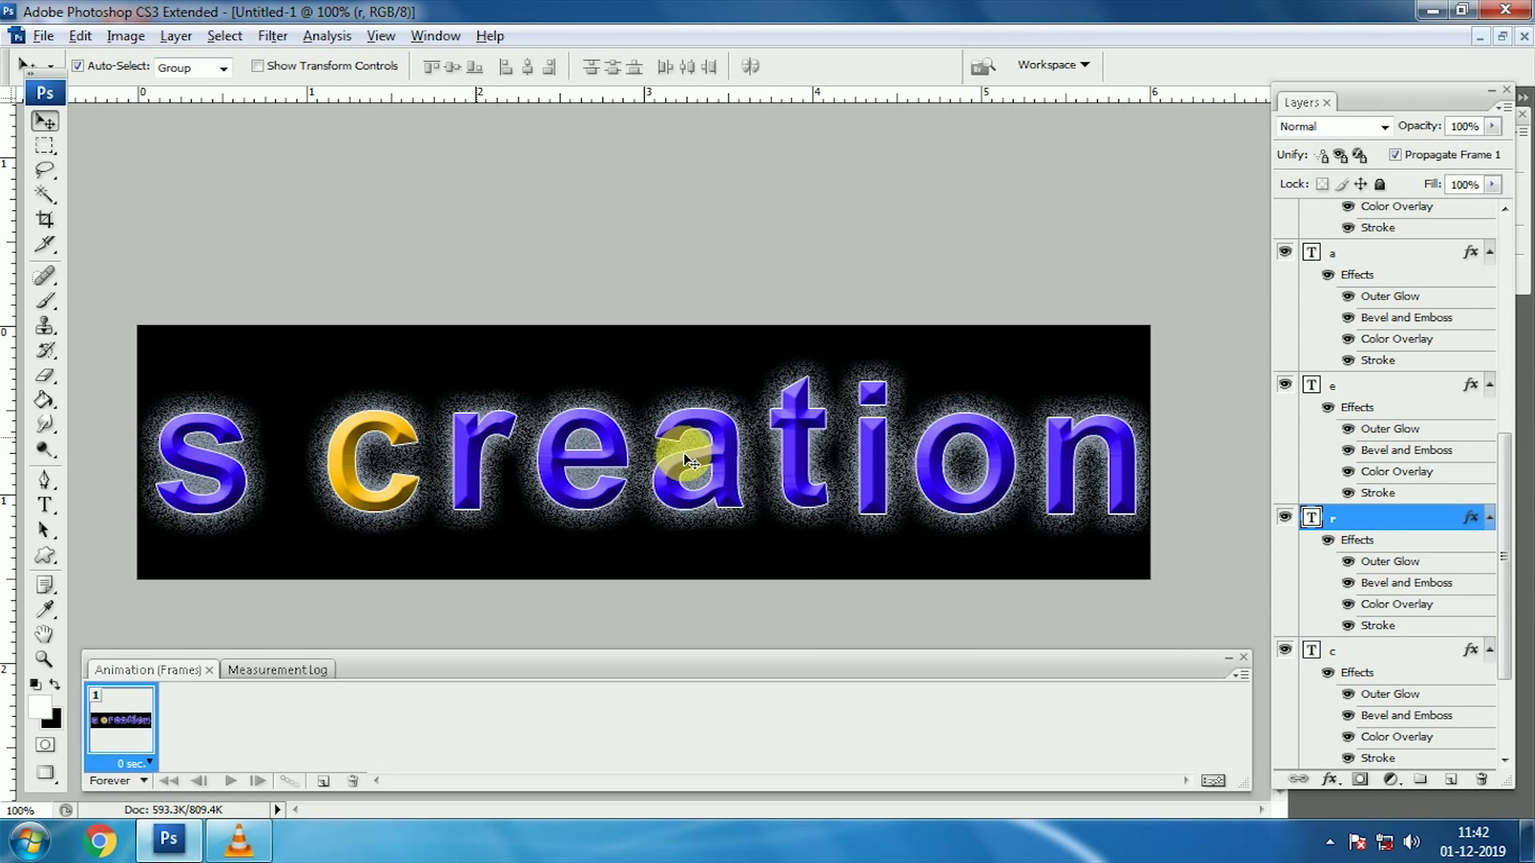
Give the r layer a red Color Overlay in its layer style.
double_click(1434, 520)
click(915, 442)
click(1275, 231)
click(1149, 186)
drag(1175, 212, 1175, 185)
click(1400, 170)
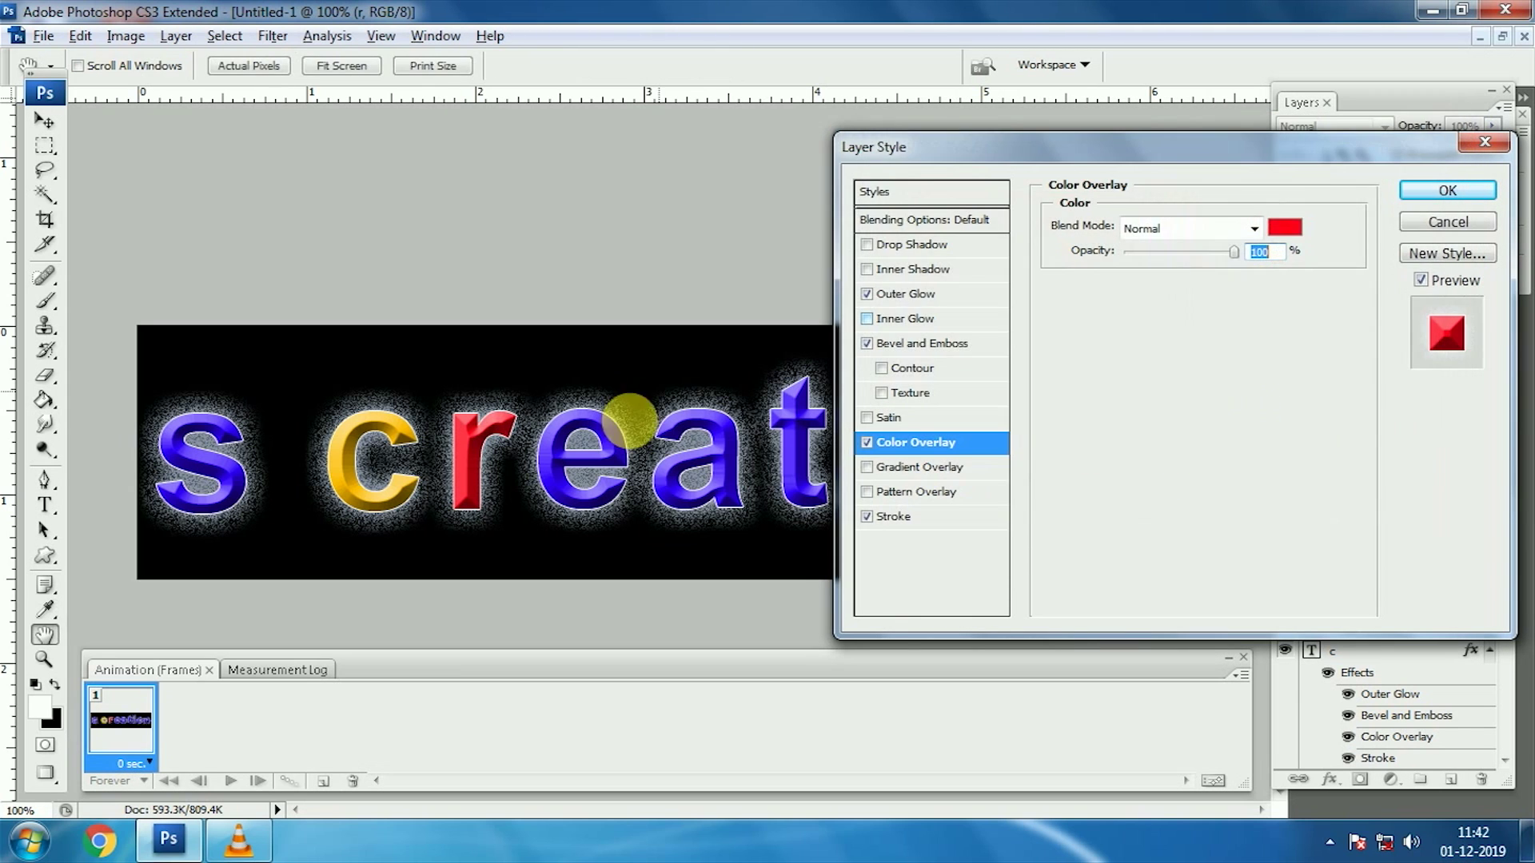
click(1482, 191)
Select the e layer and give it a green Color Overlay.
right_click(584, 434)
click(620, 442)
double_click(1439, 395)
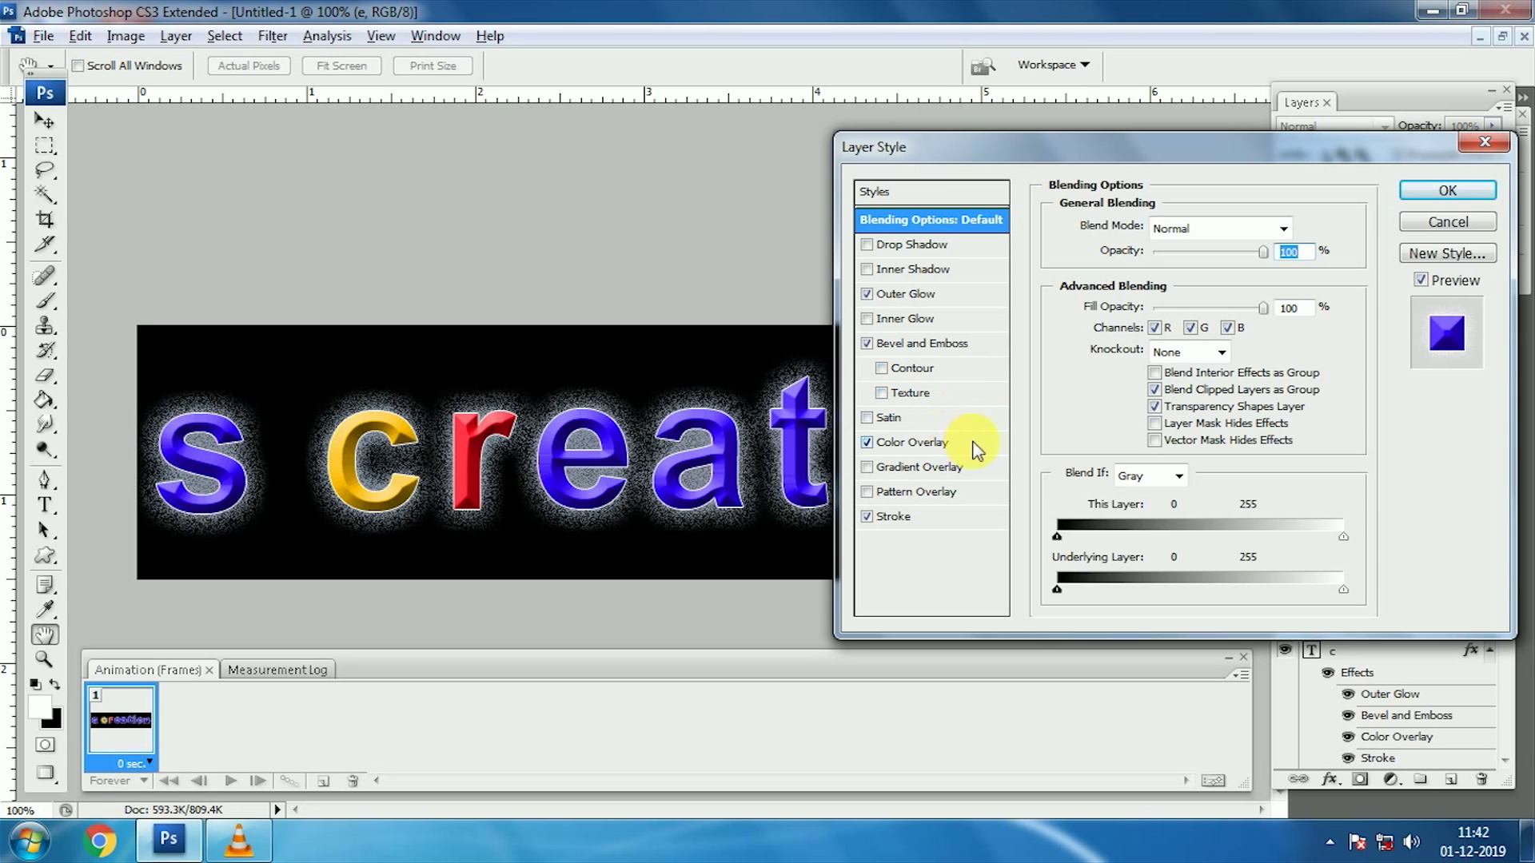
click(919, 442)
click(1285, 229)
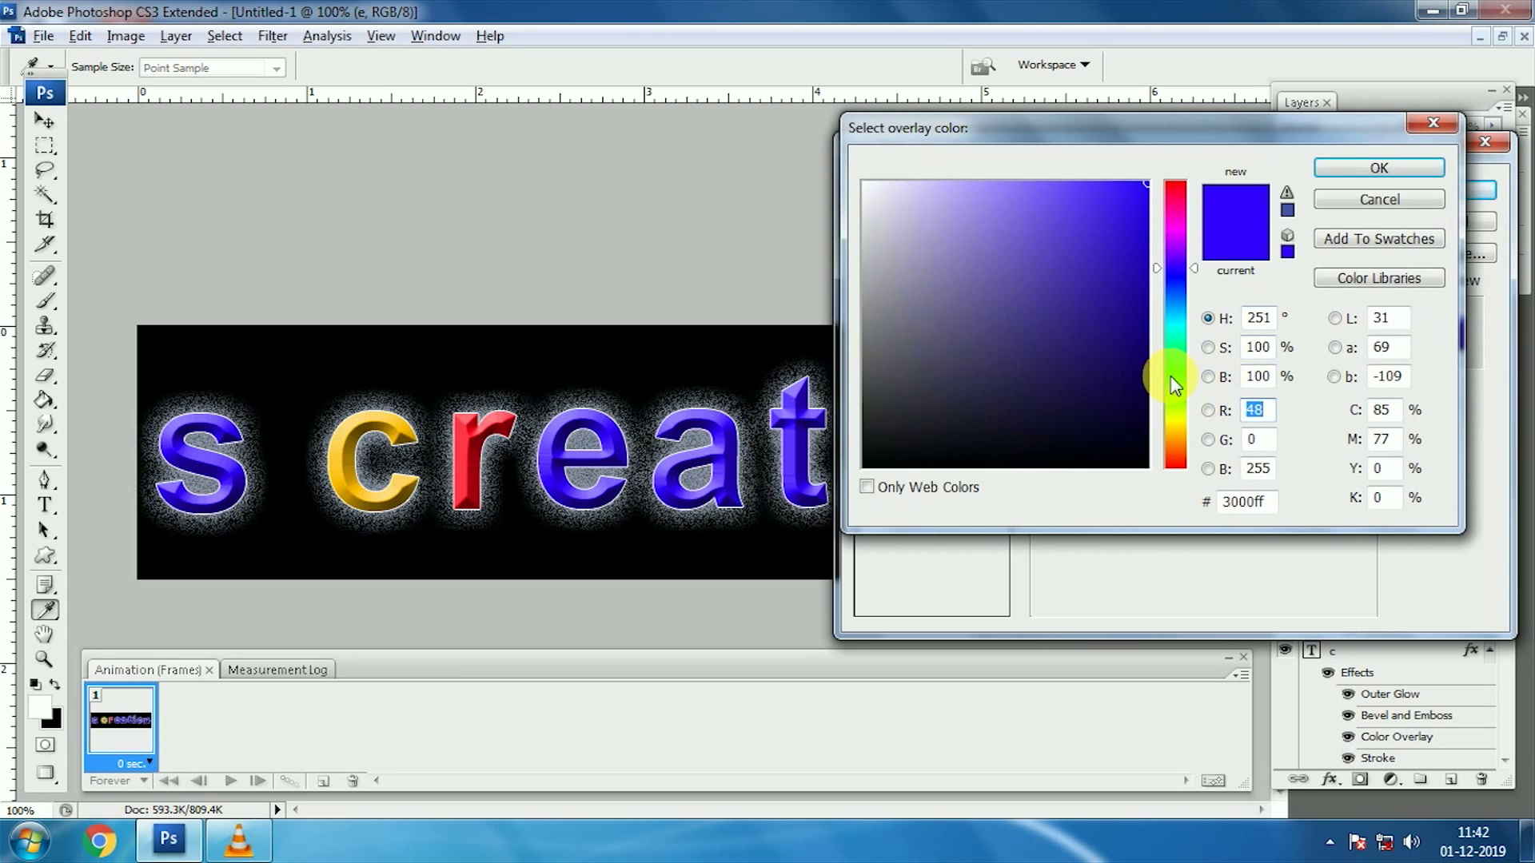
click(1172, 372)
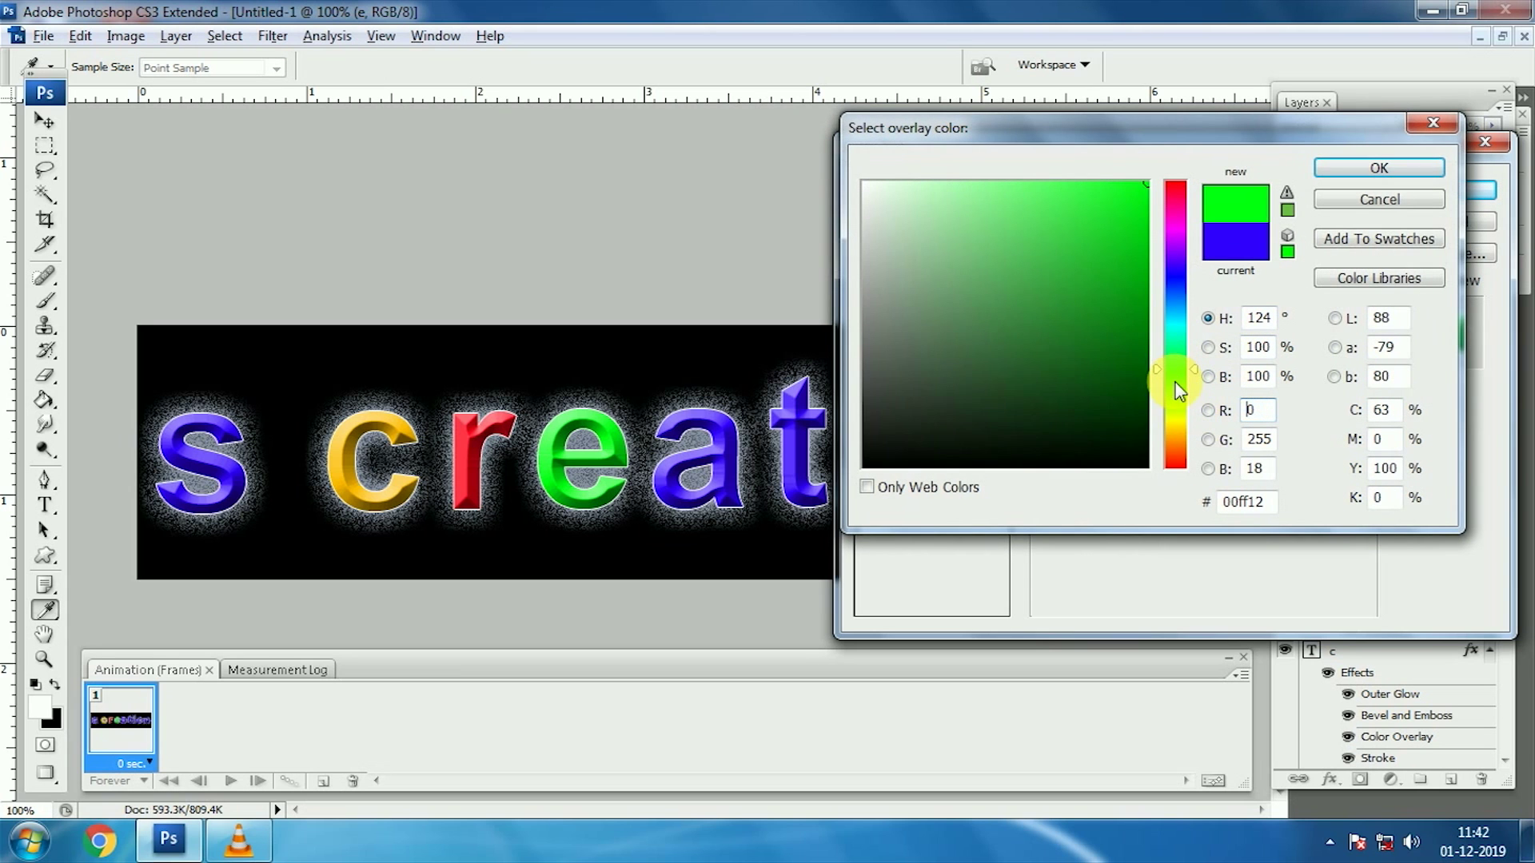
click(1378, 168)
click(1464, 190)
Select the a layer and give it an orange Color Overlay.
right_click(729, 448)
click(769, 451)
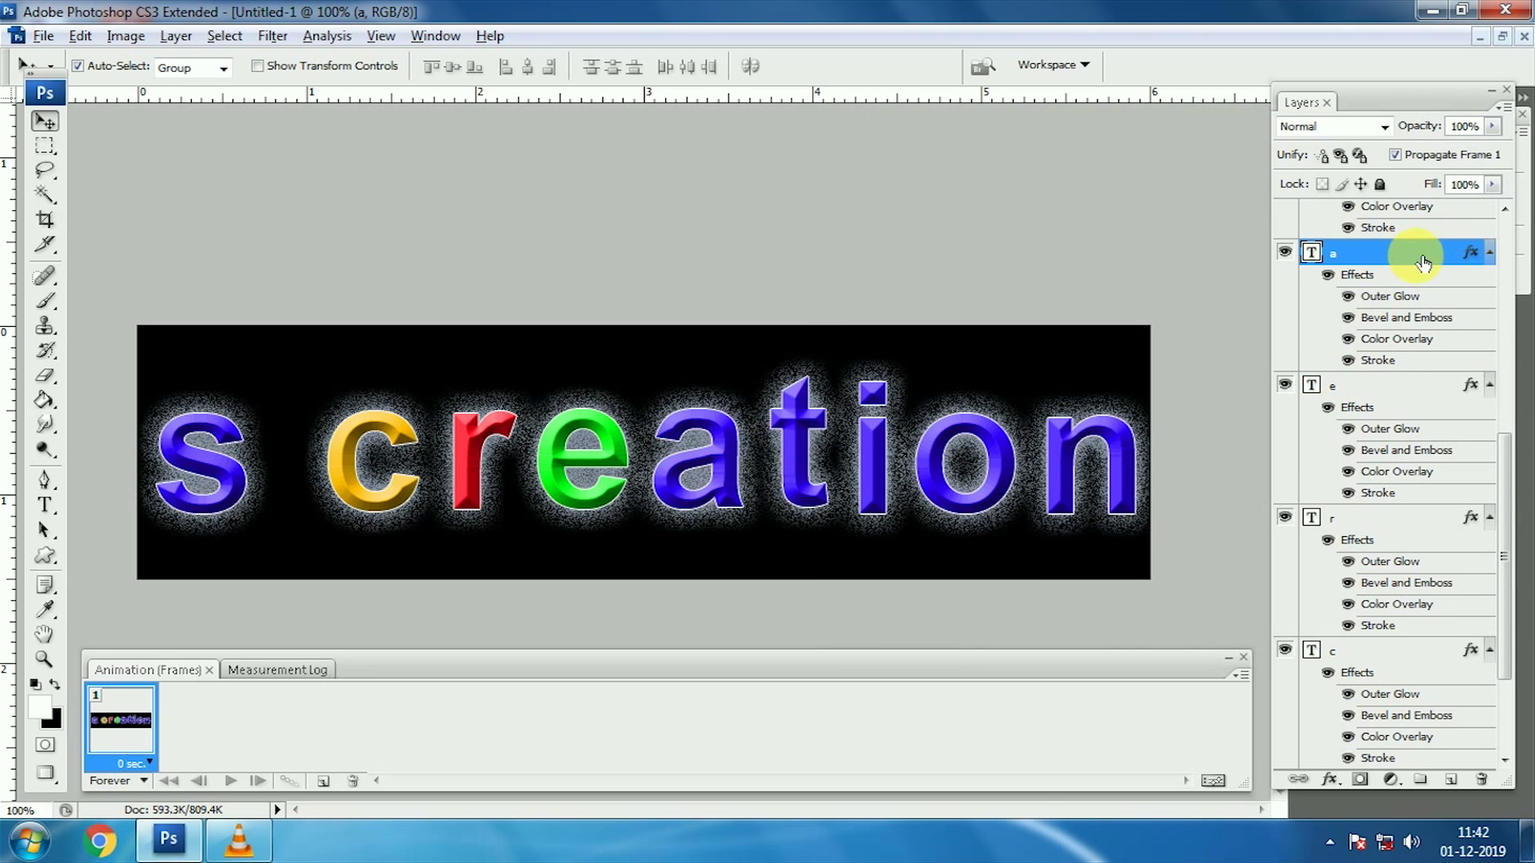
double_click(1423, 262)
click(952, 442)
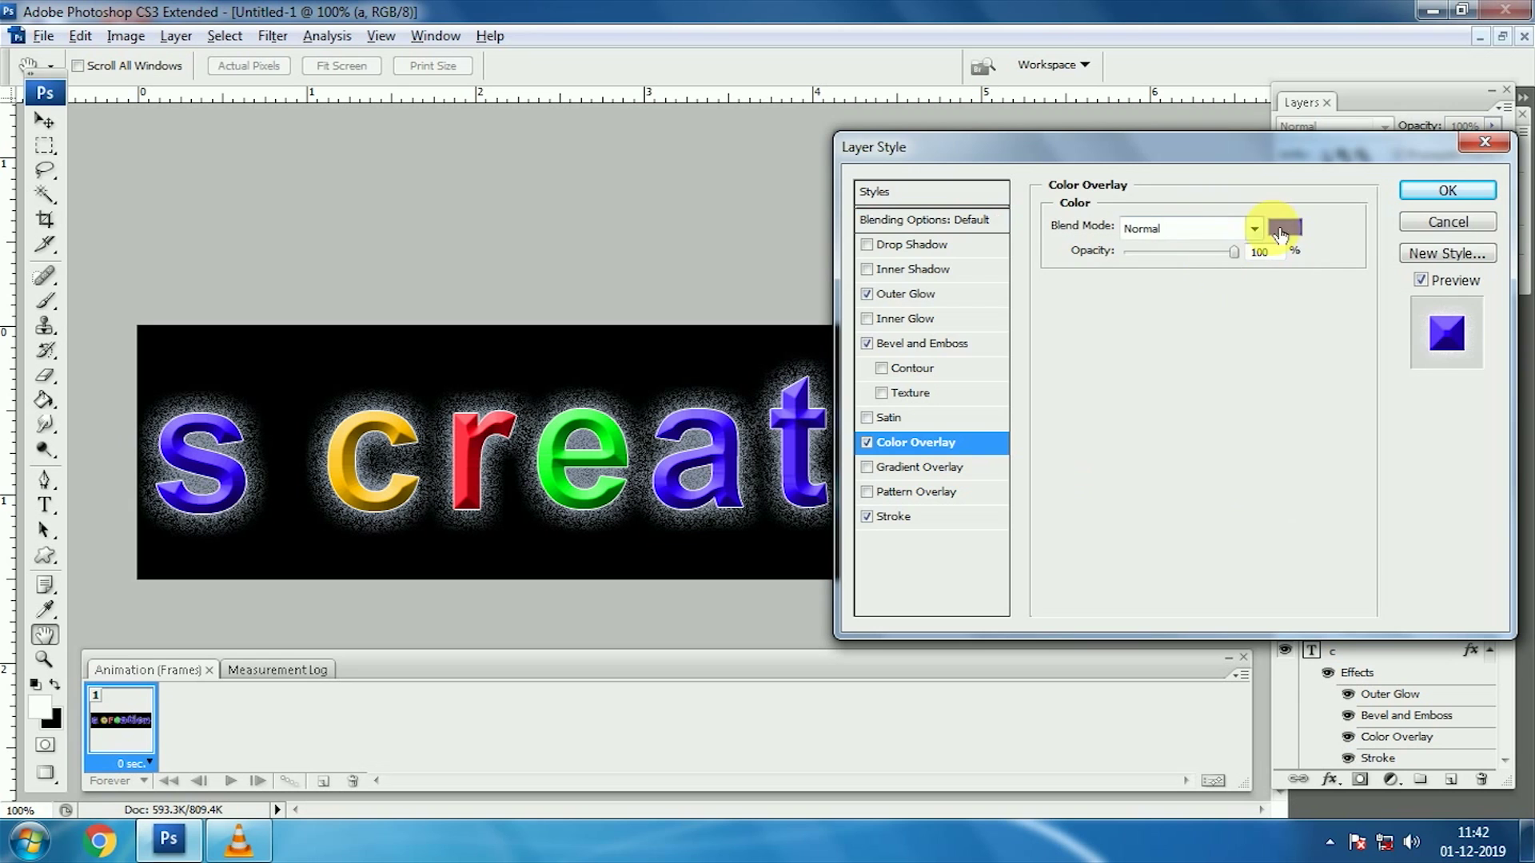
click(1281, 229)
drag(1178, 434, 1178, 449)
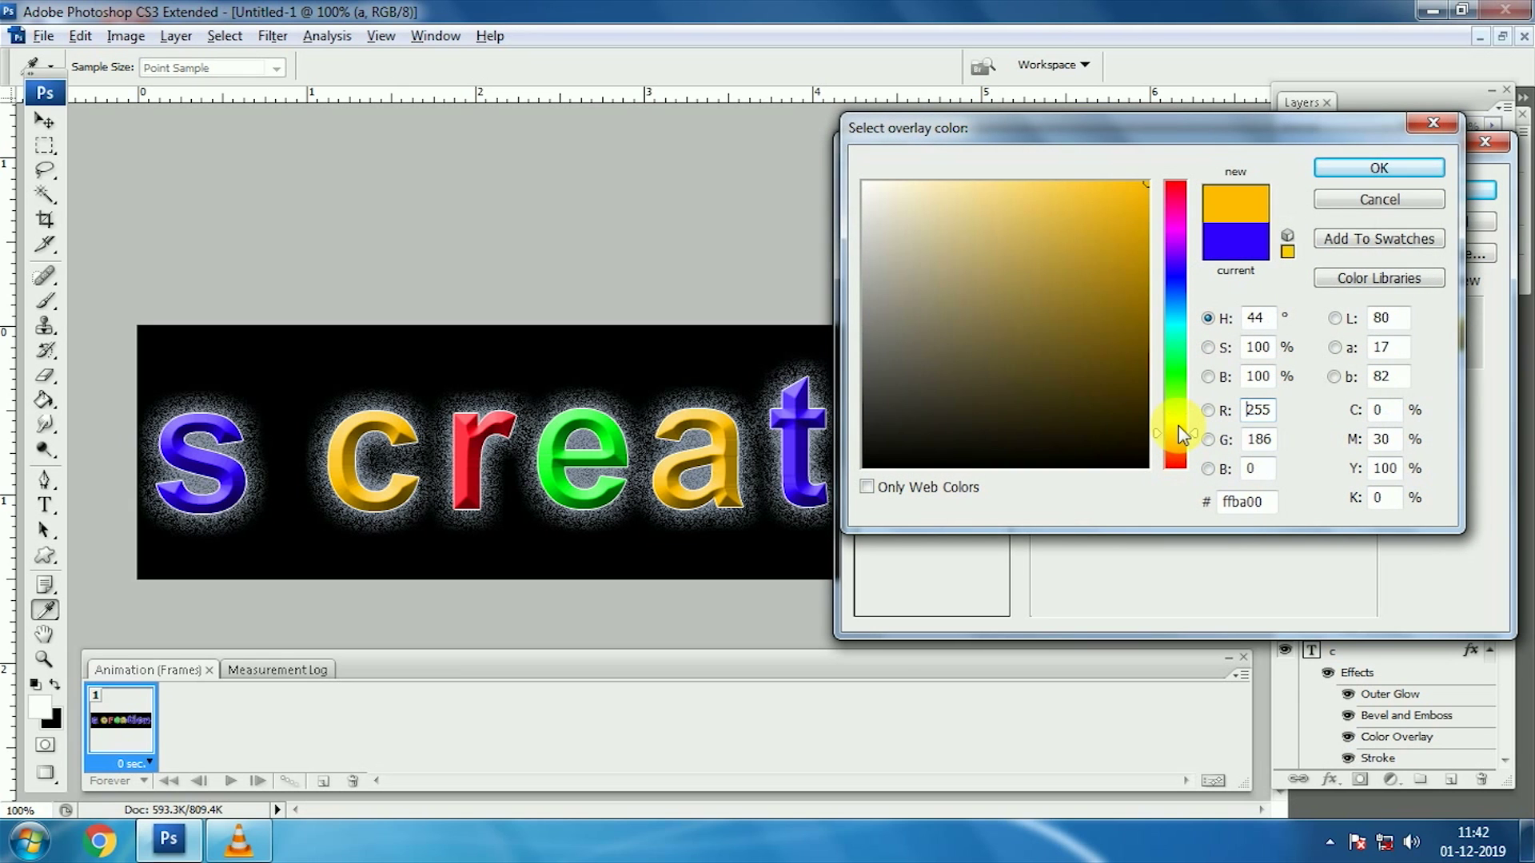
click(1377, 167)
click(1462, 191)
Select the t layer and give it a magenta Color Overlay.
right_click(809, 429)
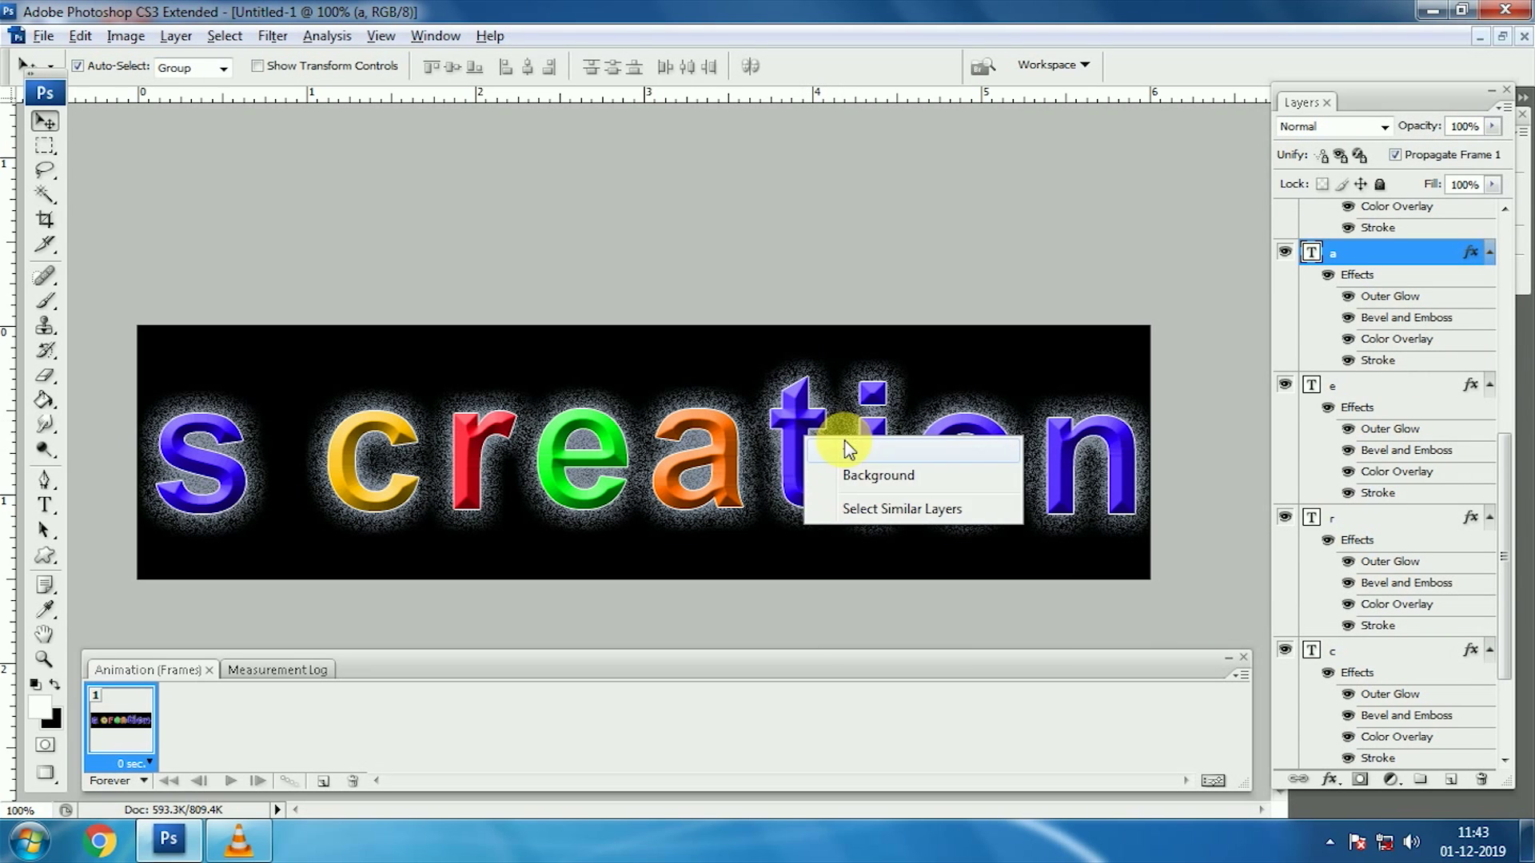
click(823, 448)
double_click(1401, 214)
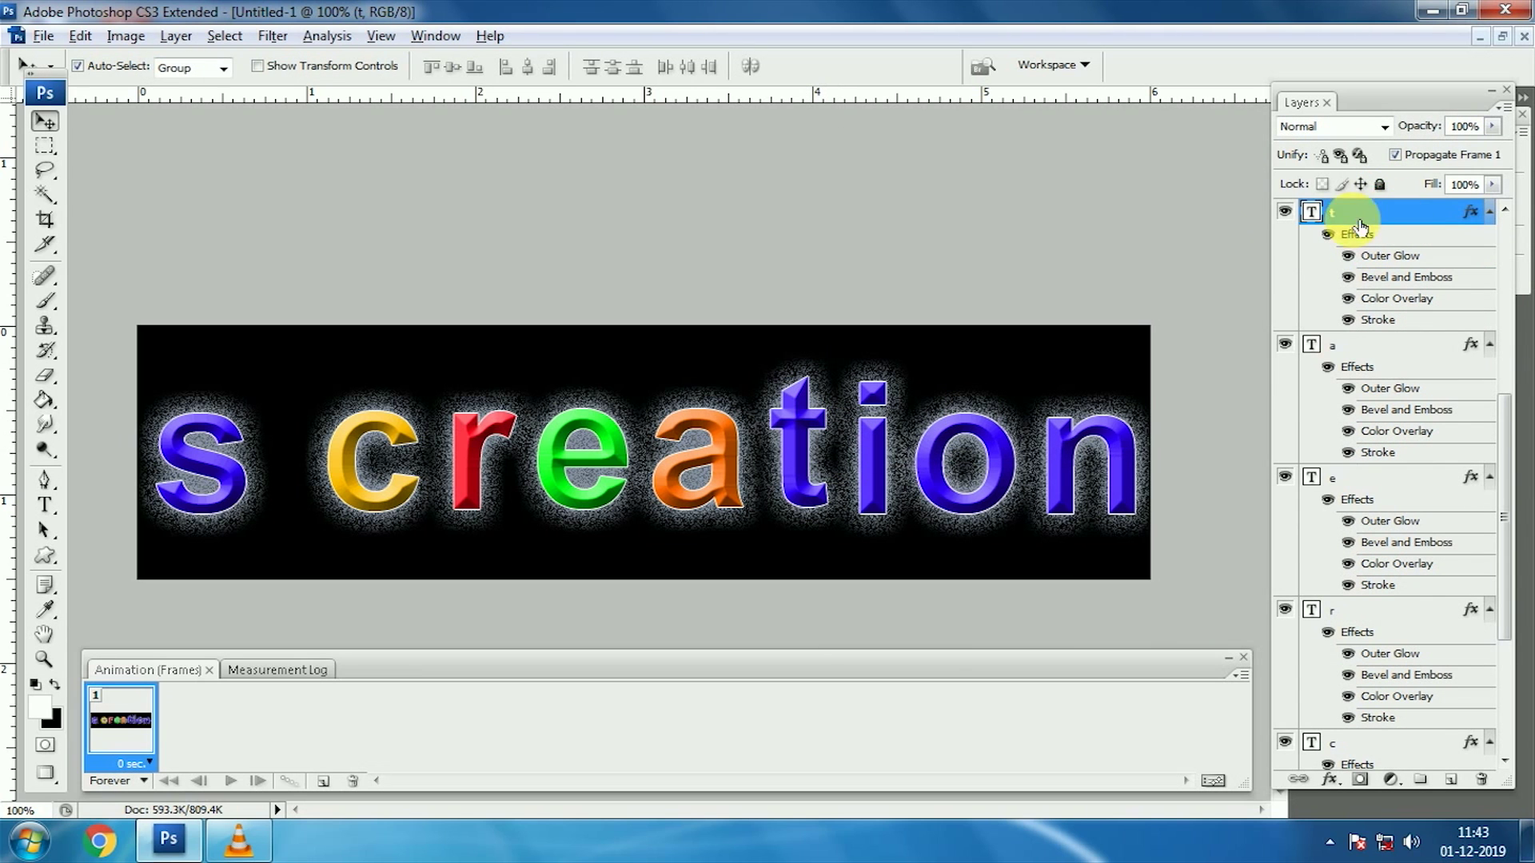
click(969, 448)
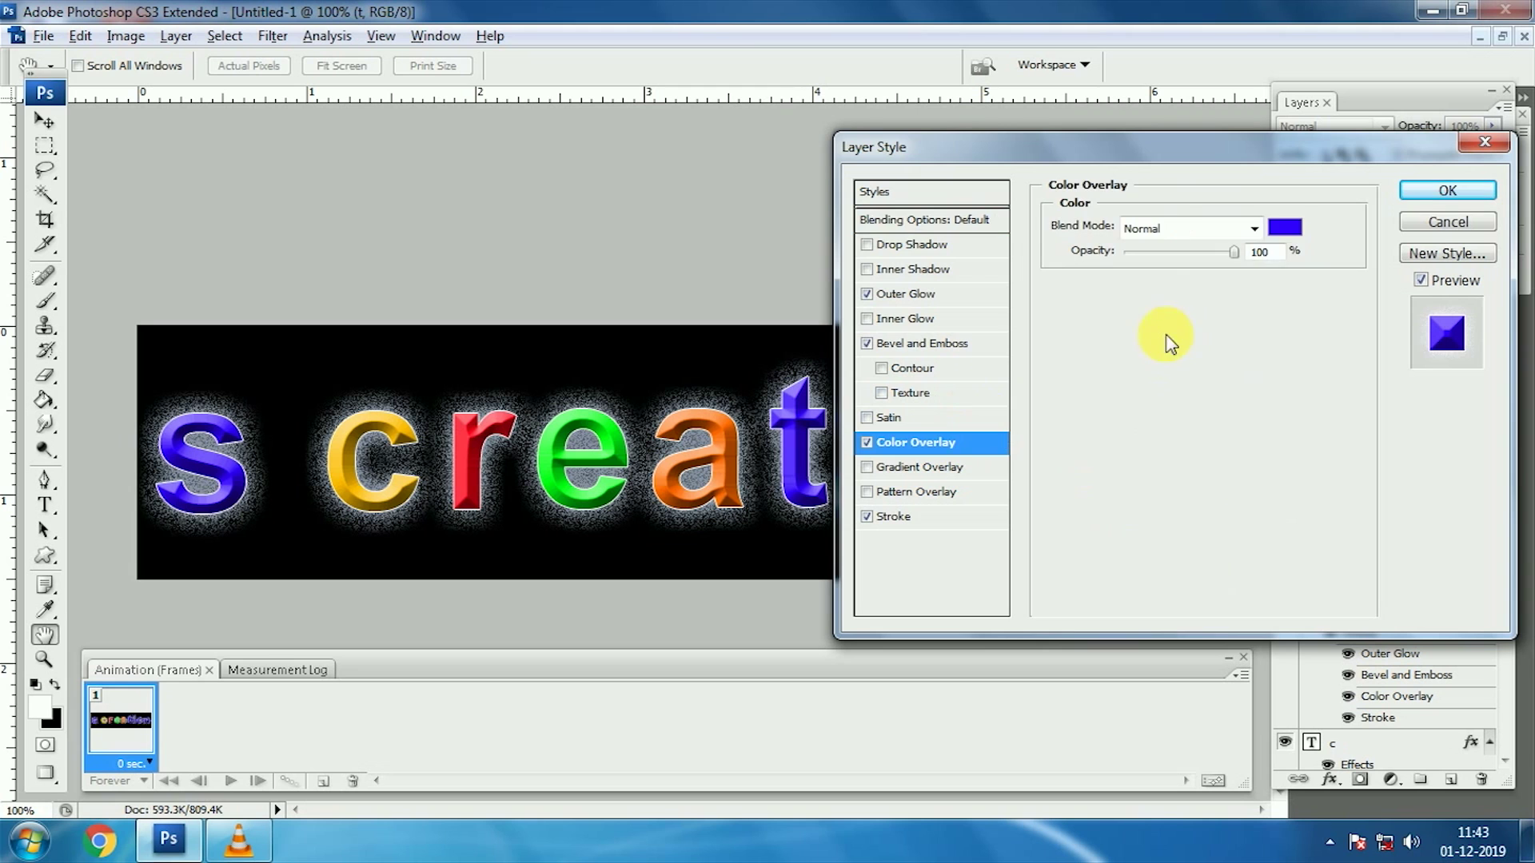
click(1281, 227)
click(1182, 232)
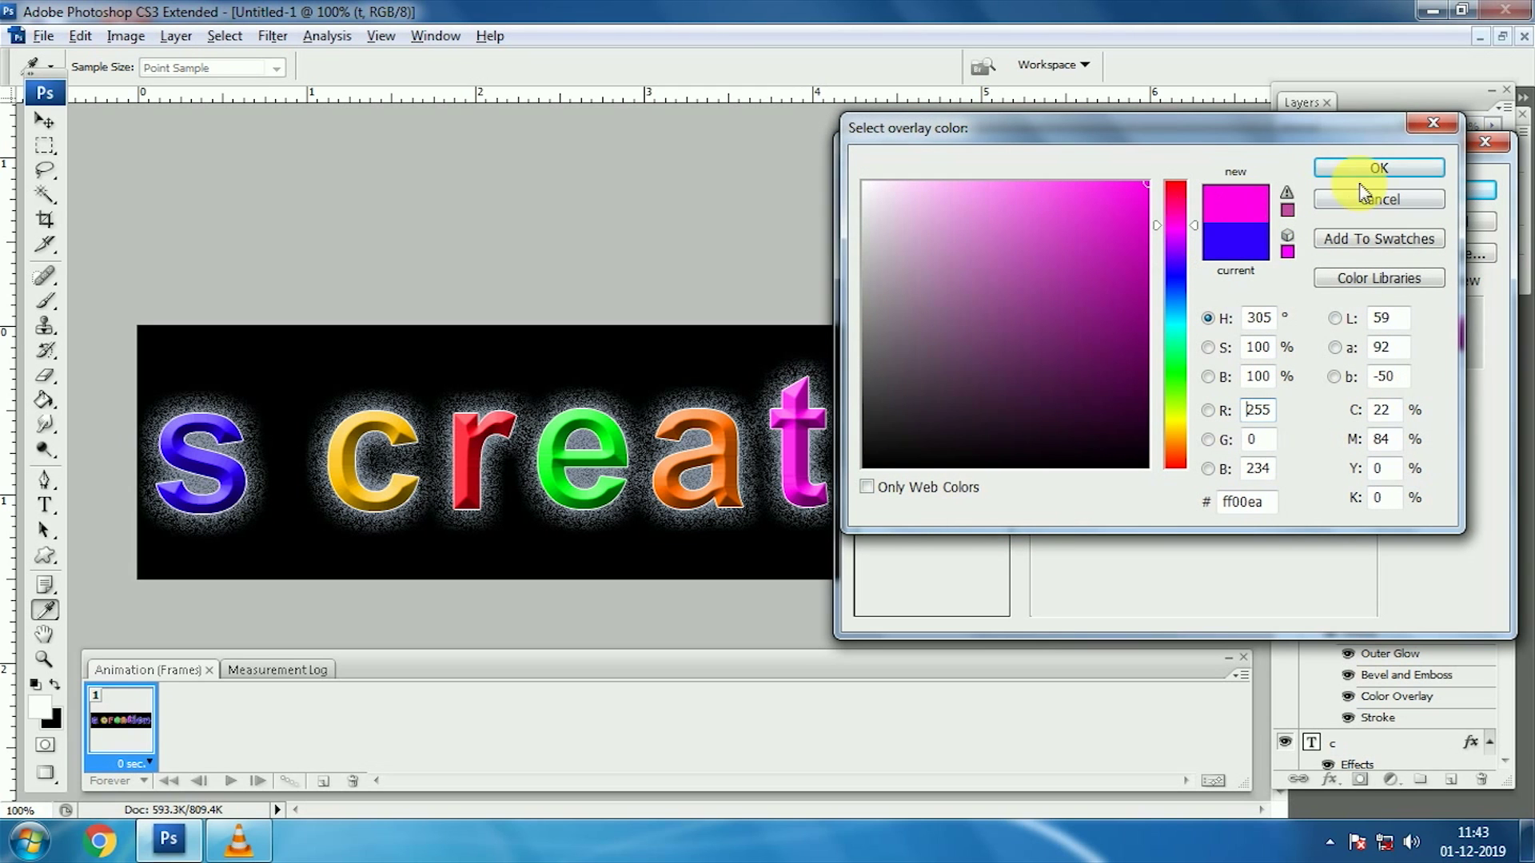
click(1436, 167)
click(1475, 188)
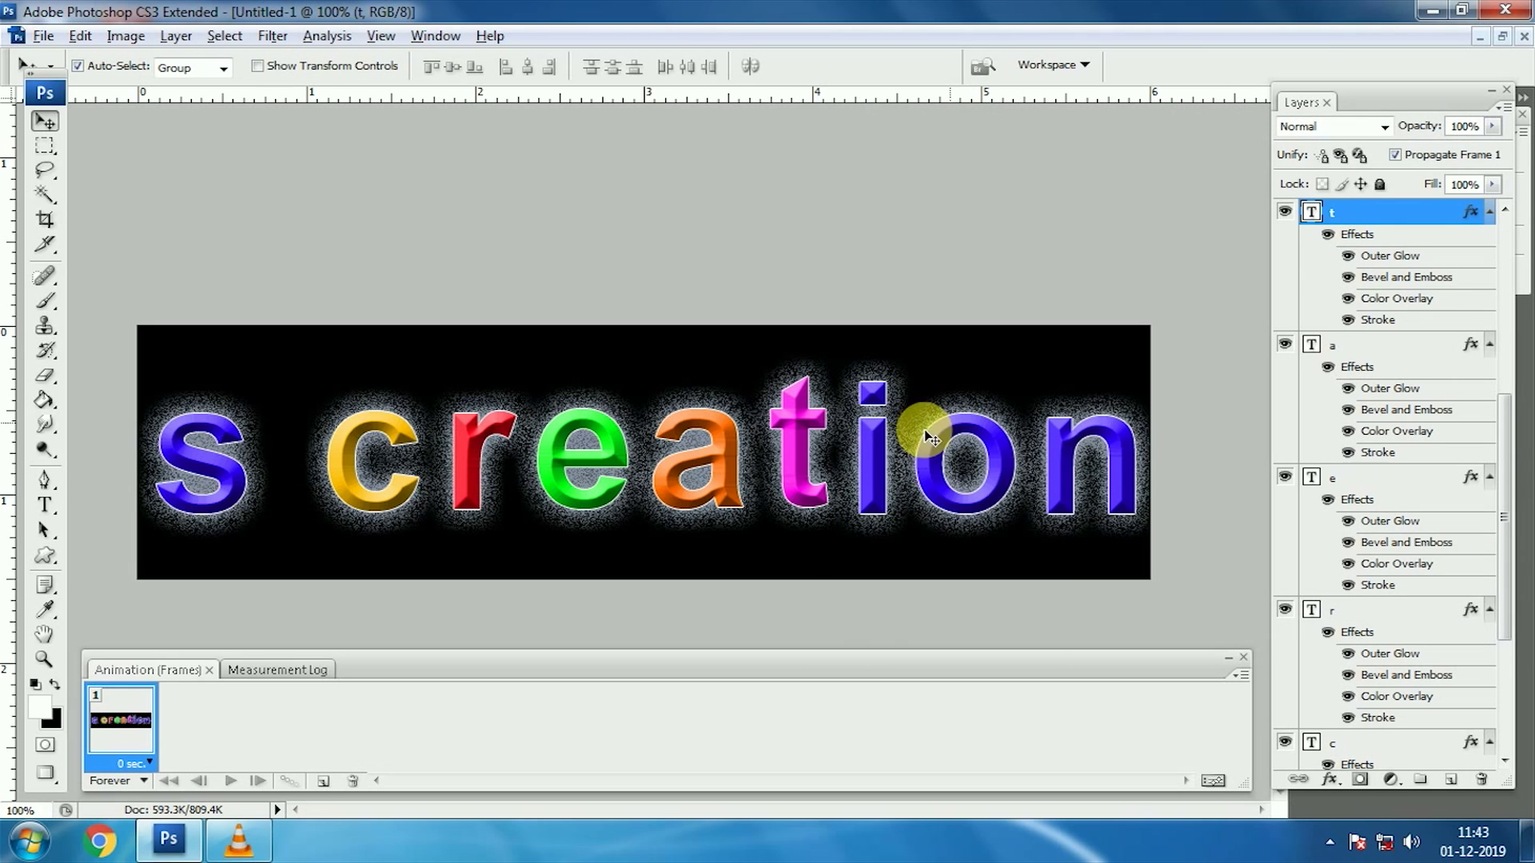
Give the i layer a sky-blue (00aeff) Color Overlay.
click(877, 440)
double_click(1422, 210)
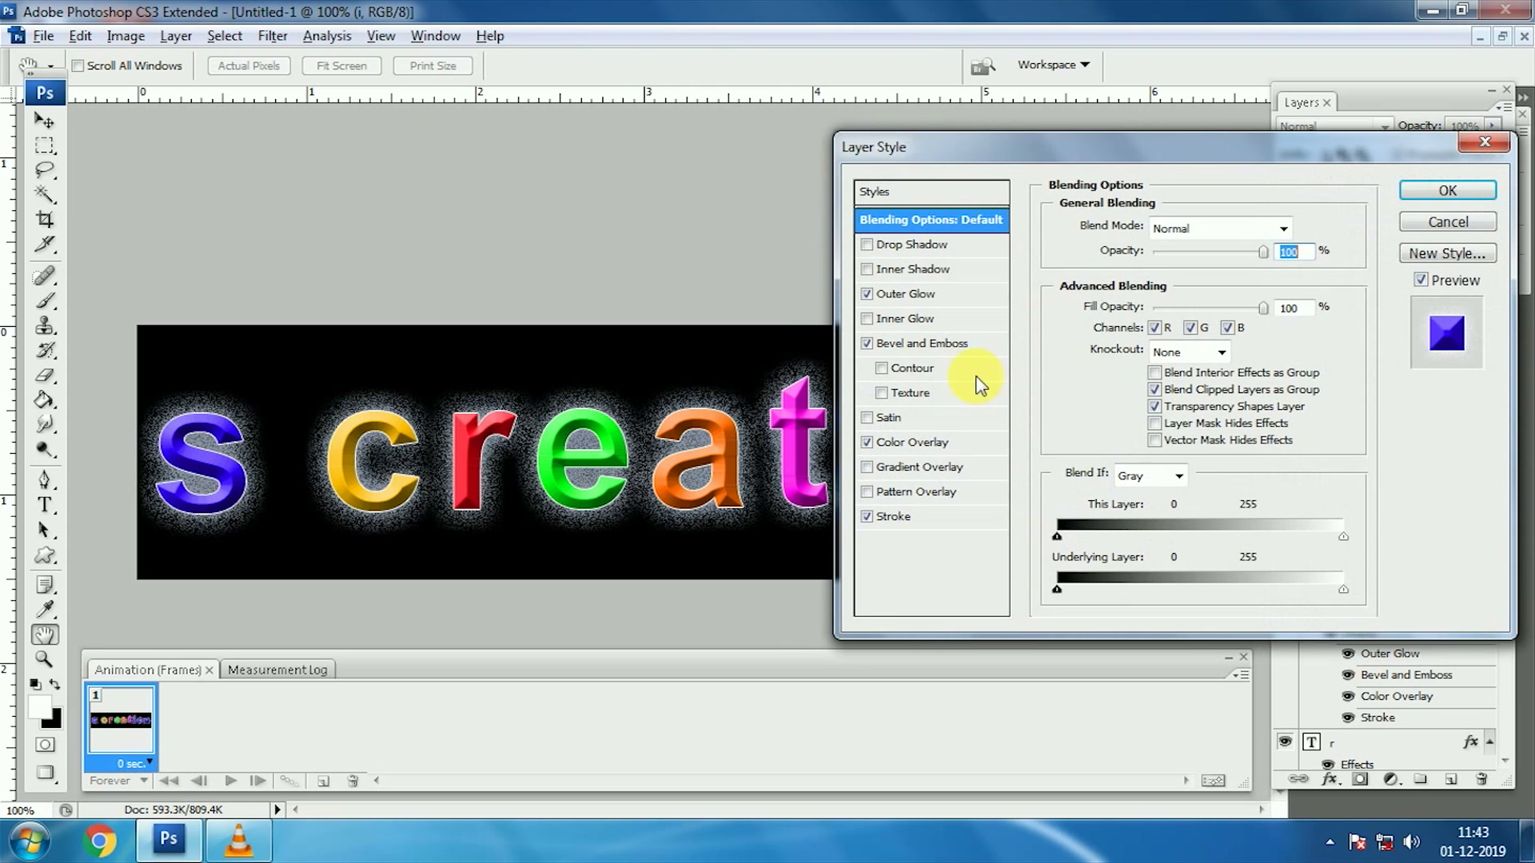
click(977, 448)
click(1283, 229)
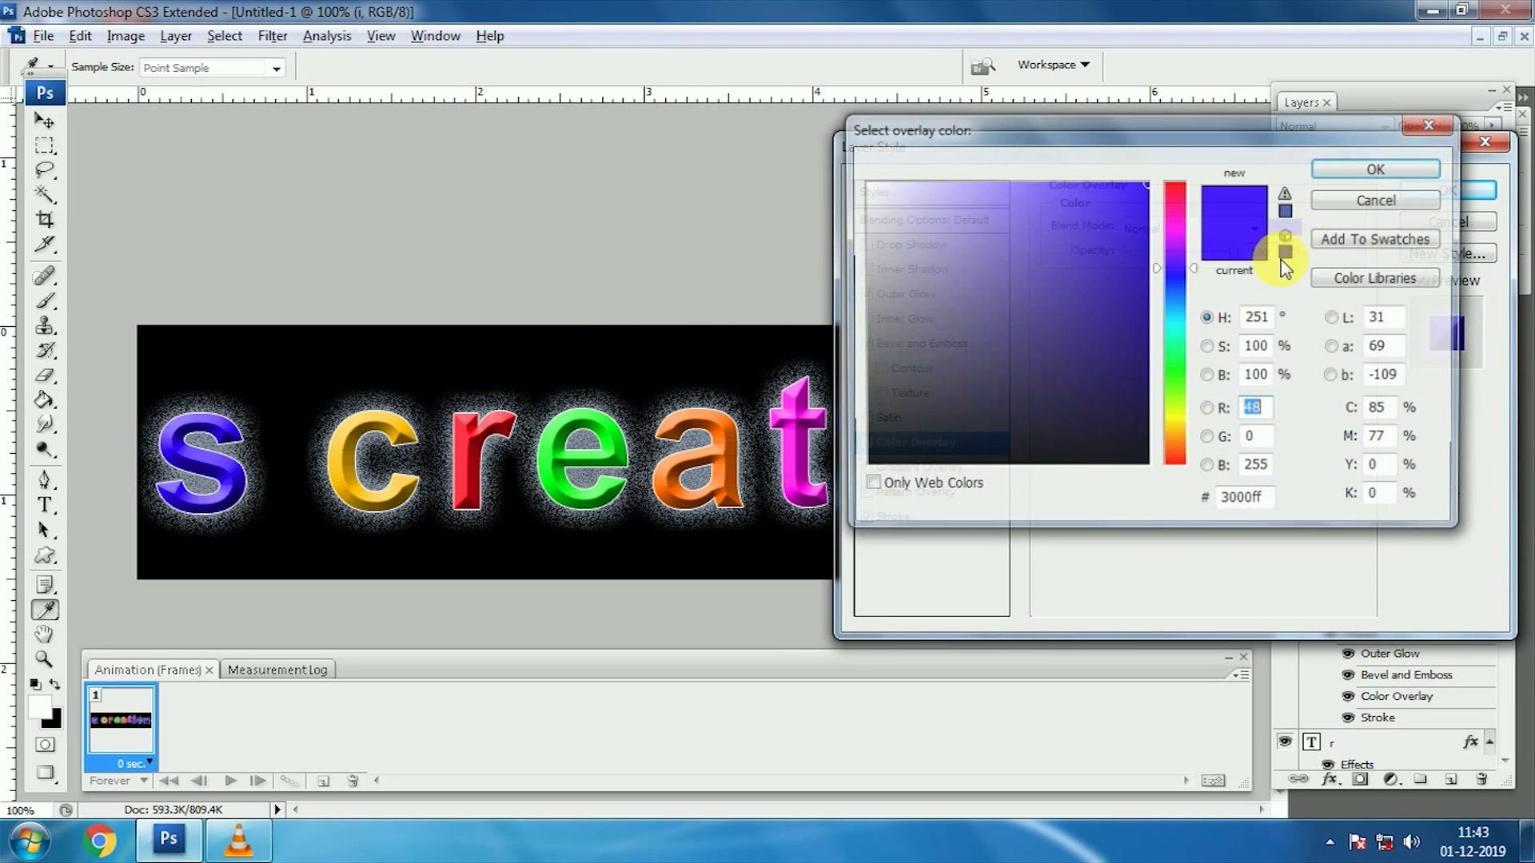
click(1187, 251)
click(1113, 195)
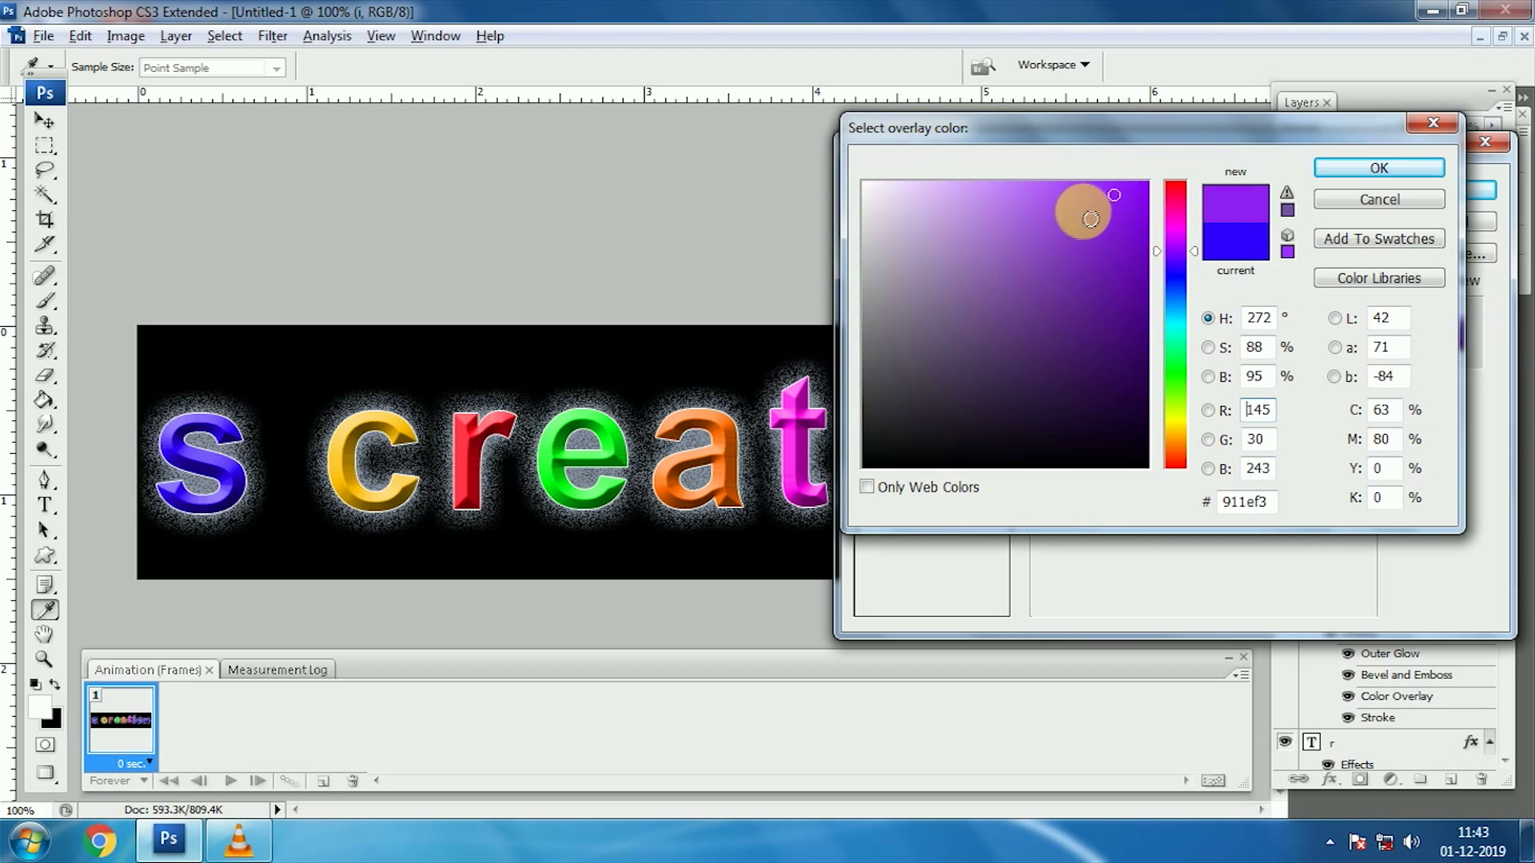
click(1176, 307)
click(1136, 200)
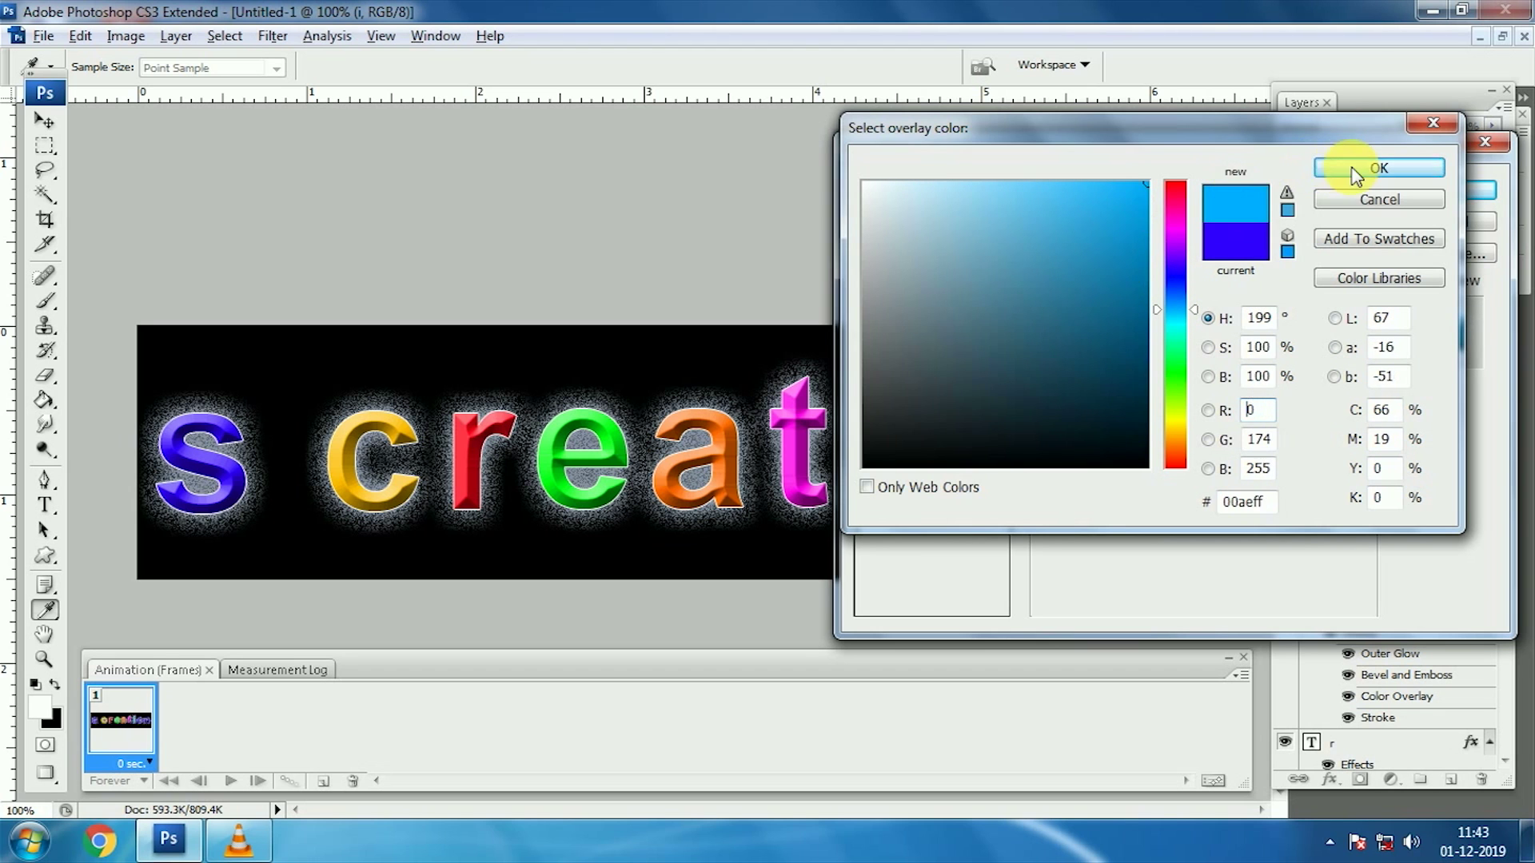
click(1359, 168)
click(1433, 198)
right_click(1018, 442)
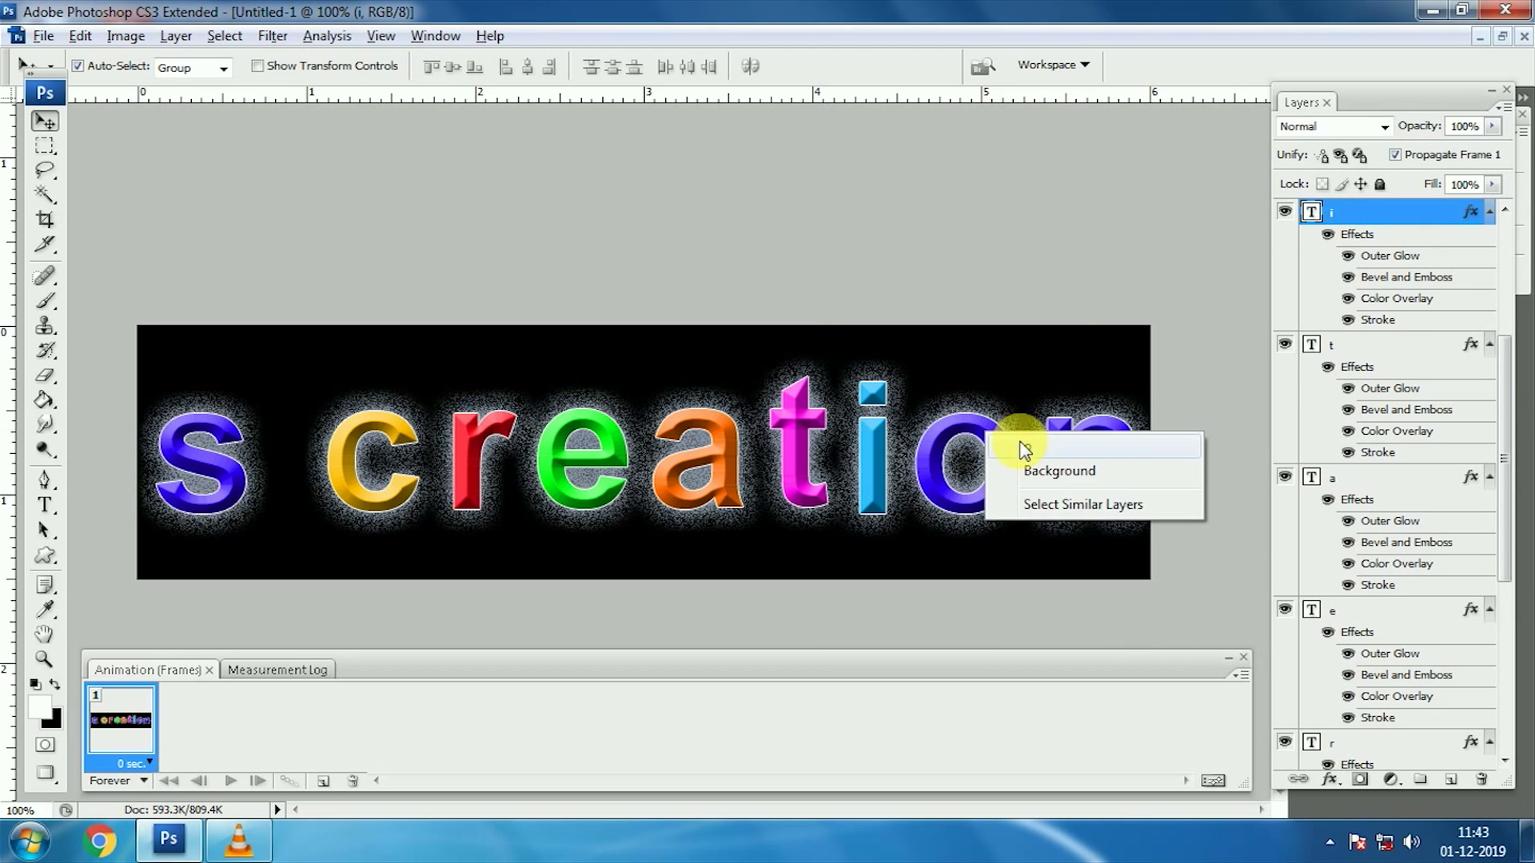
click(1427, 214)
Change the o layer's Color Overlay to bright green 30ff00.
double_click(1439, 214)
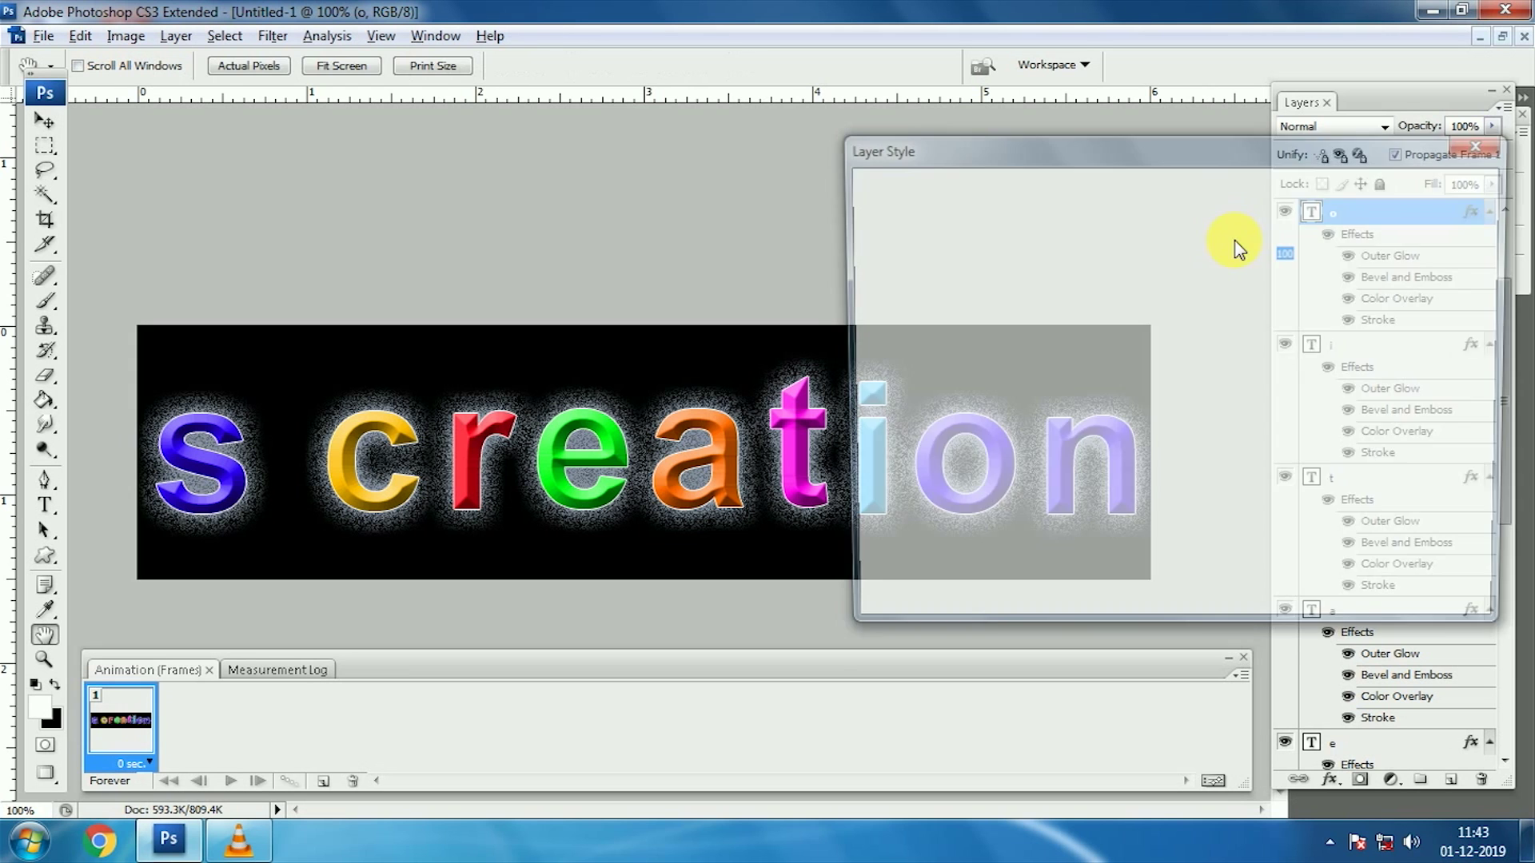
mouse_move(1026, 156)
mouse_down()
mouse_move(285, 160)
mouse_move(318, 151)
mouse_up()
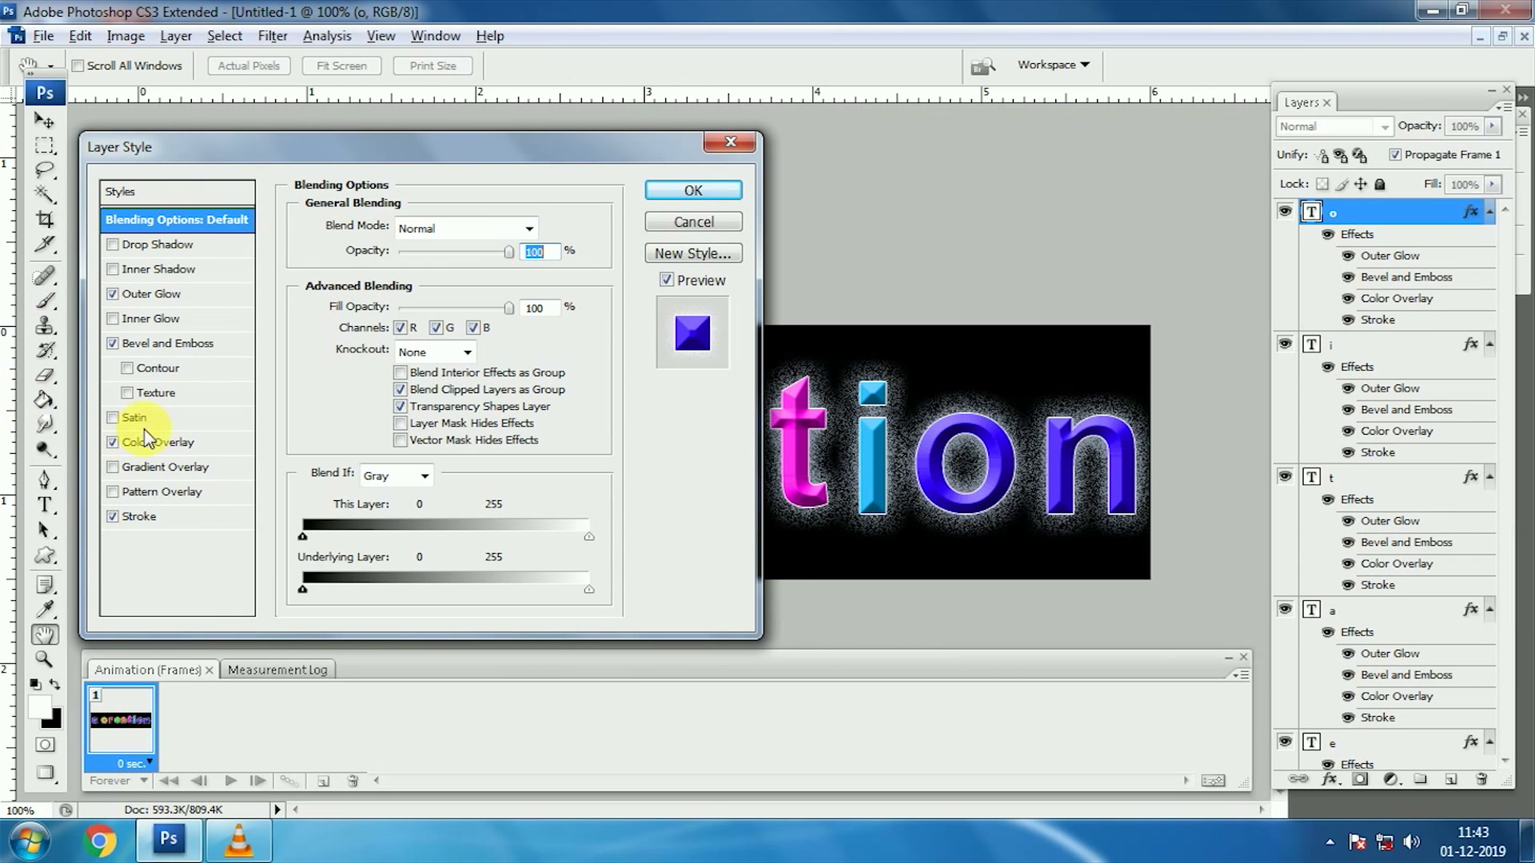
click(210, 444)
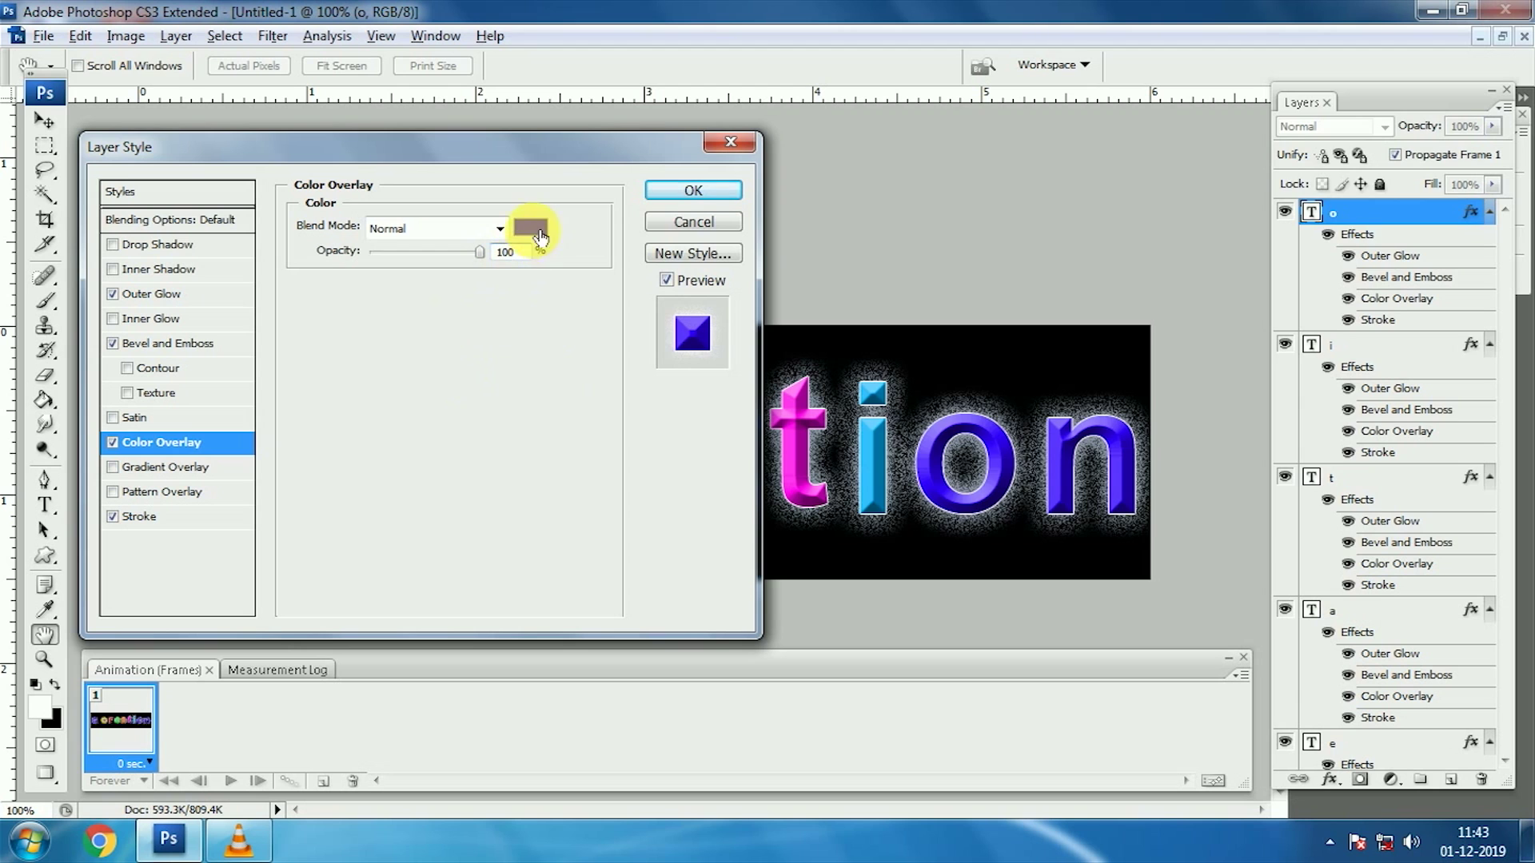
click(540, 232)
drag(1123, 142, 516, 272)
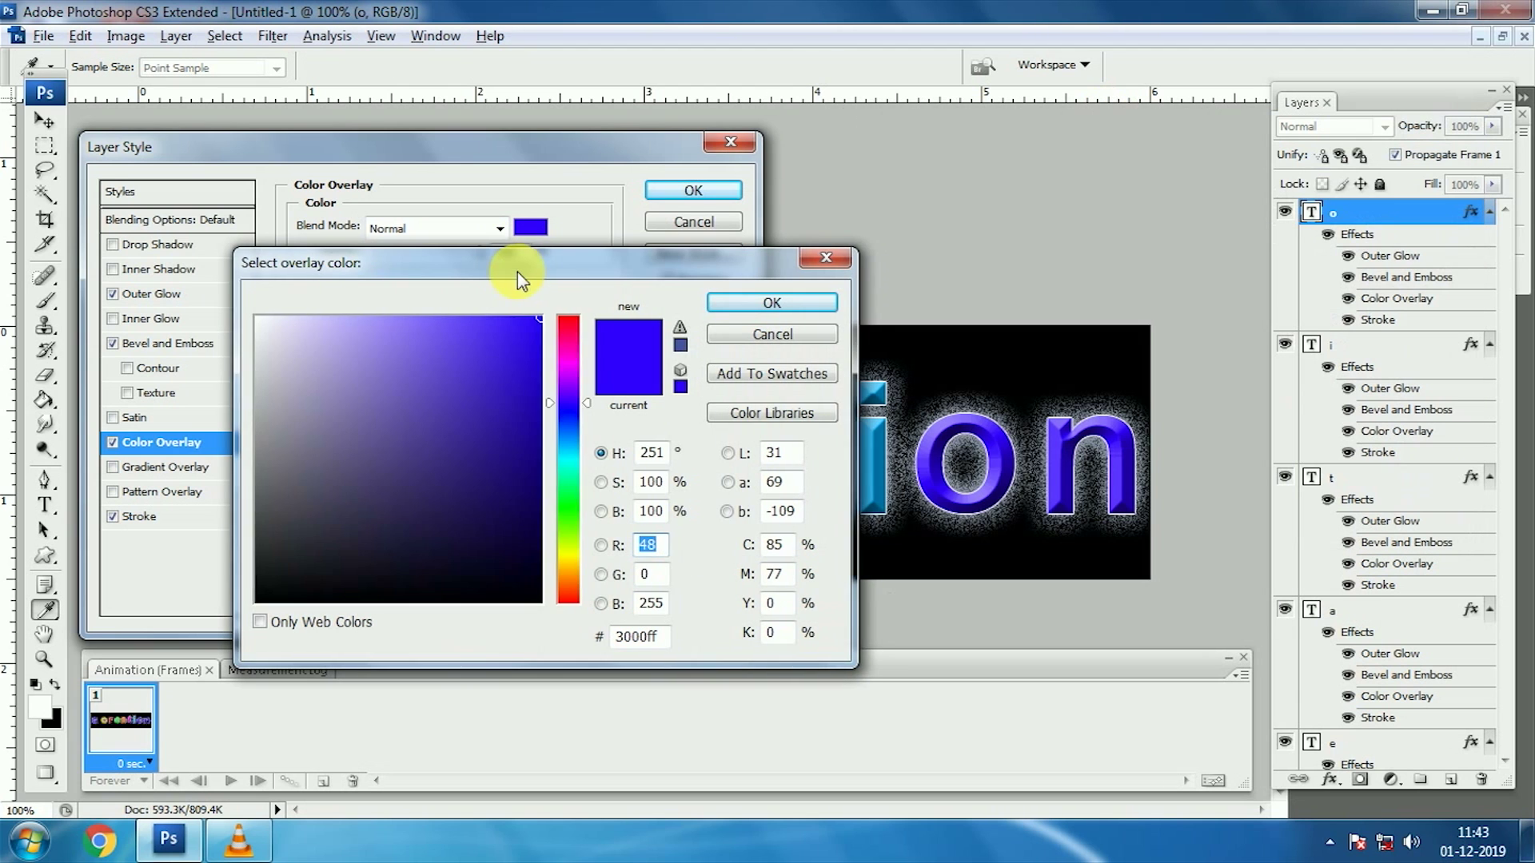
click(568, 516)
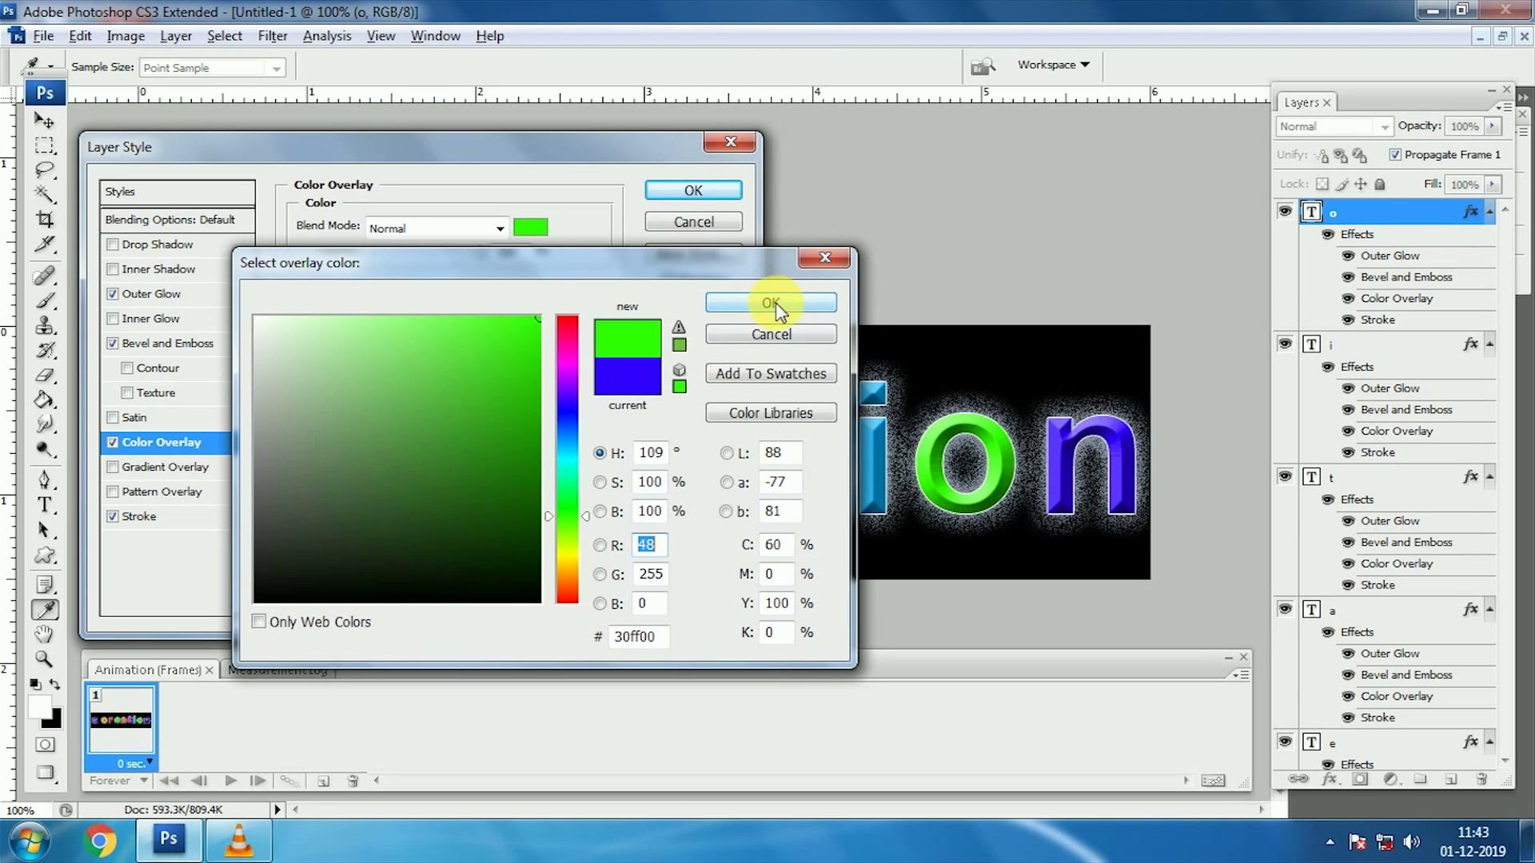
click(771, 304)
click(693, 189)
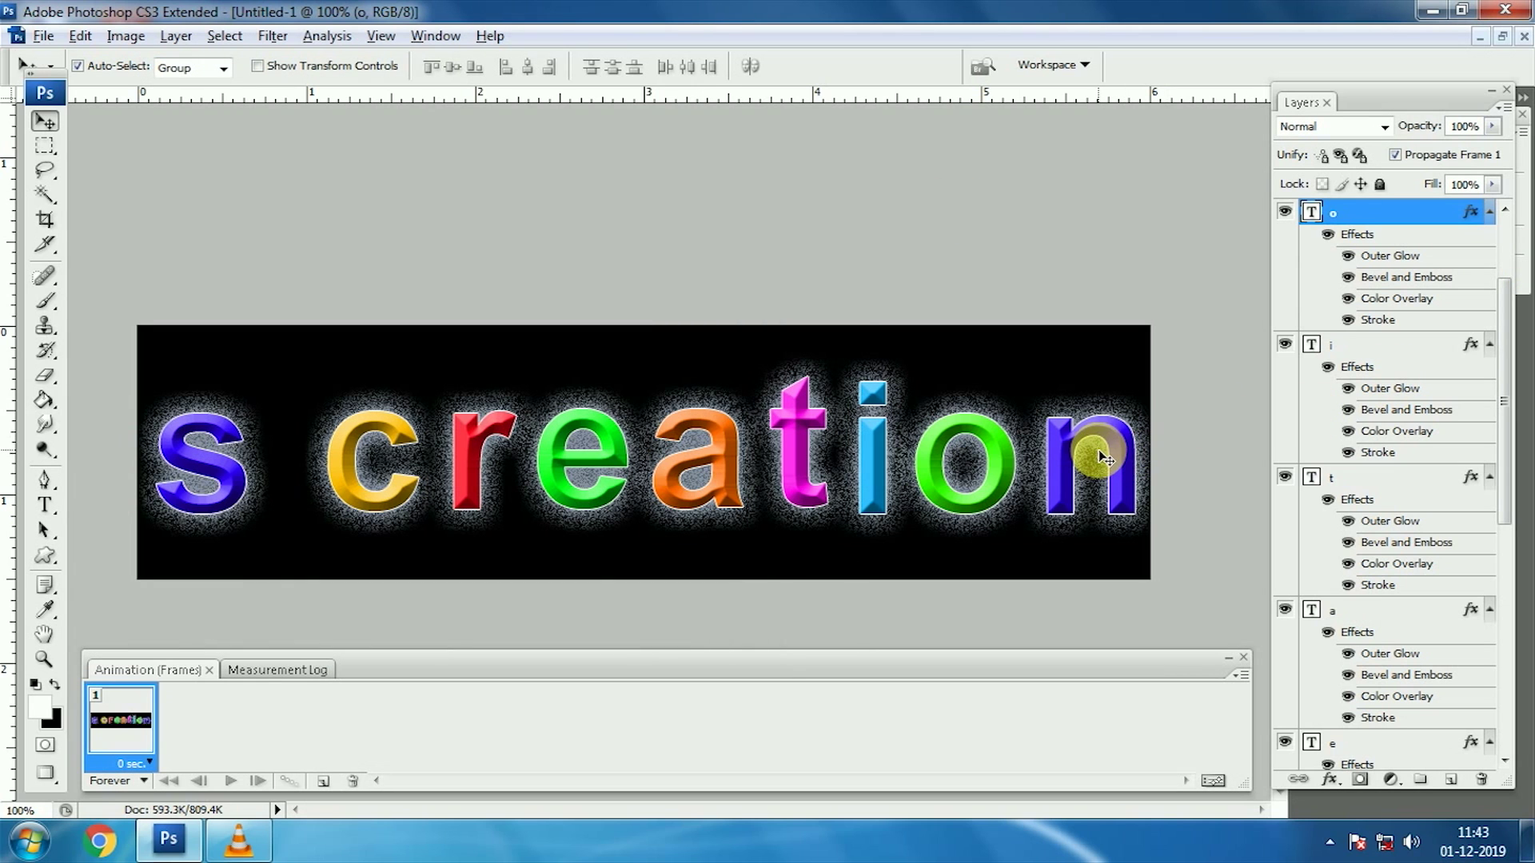
Select the n layer and set its Color Overlay to yellow fdff63.
right_click(1115, 429)
click(1151, 444)
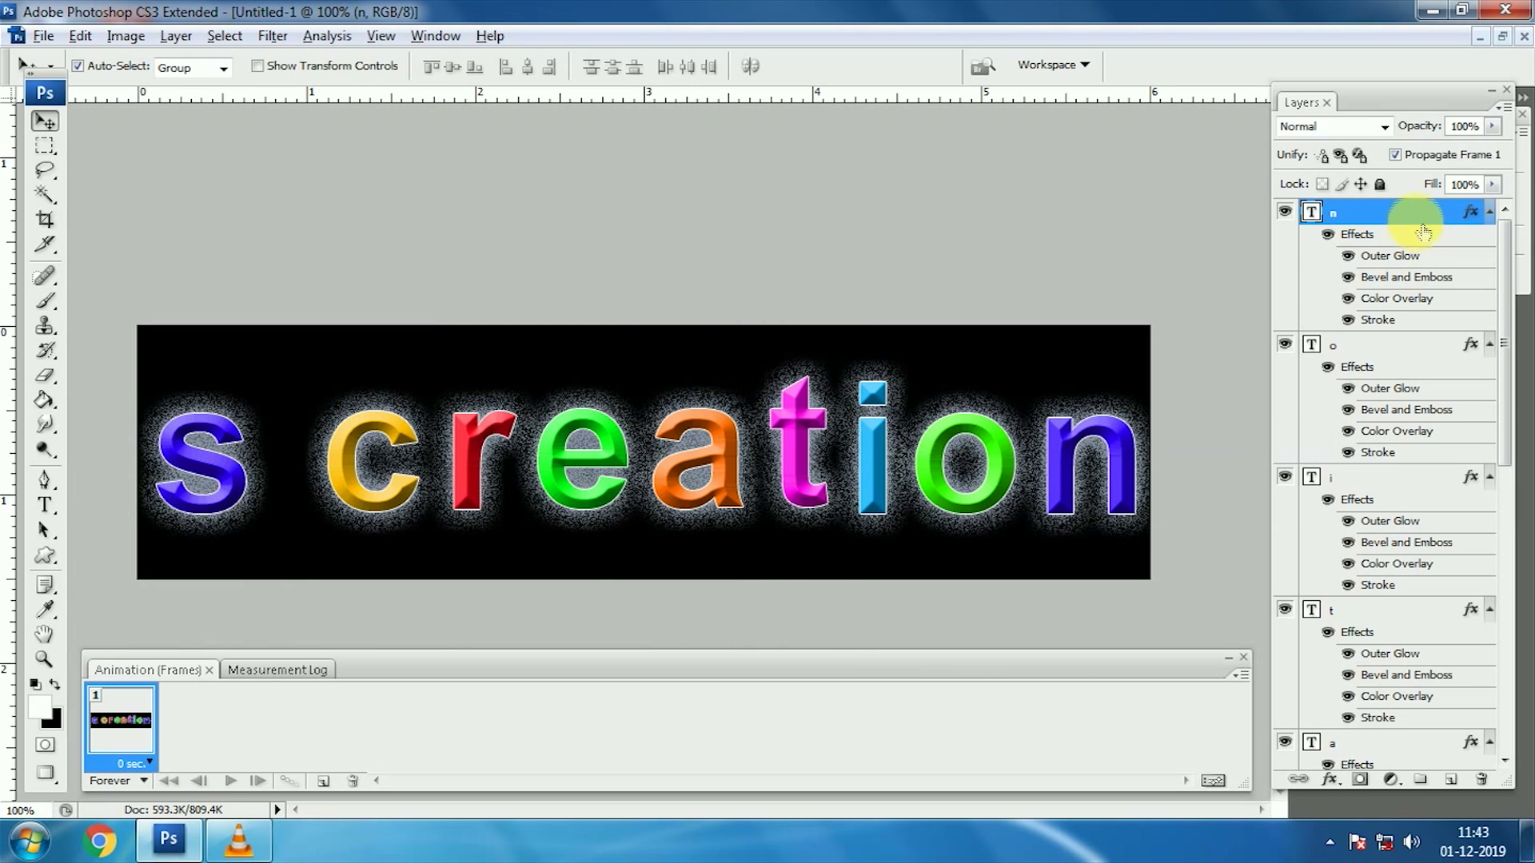
double_click(1423, 213)
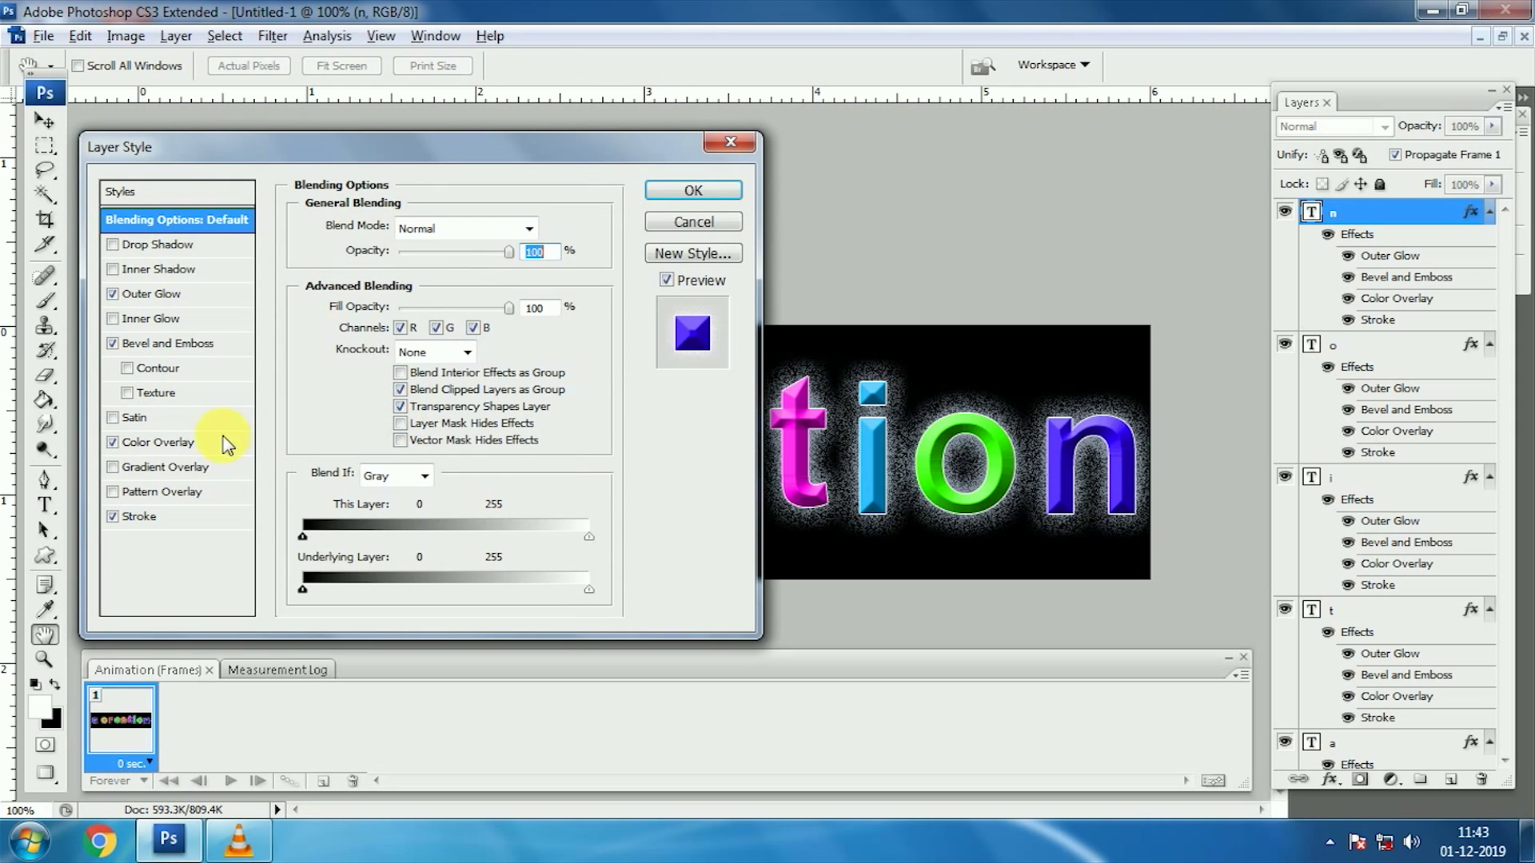
click(167, 442)
click(544, 228)
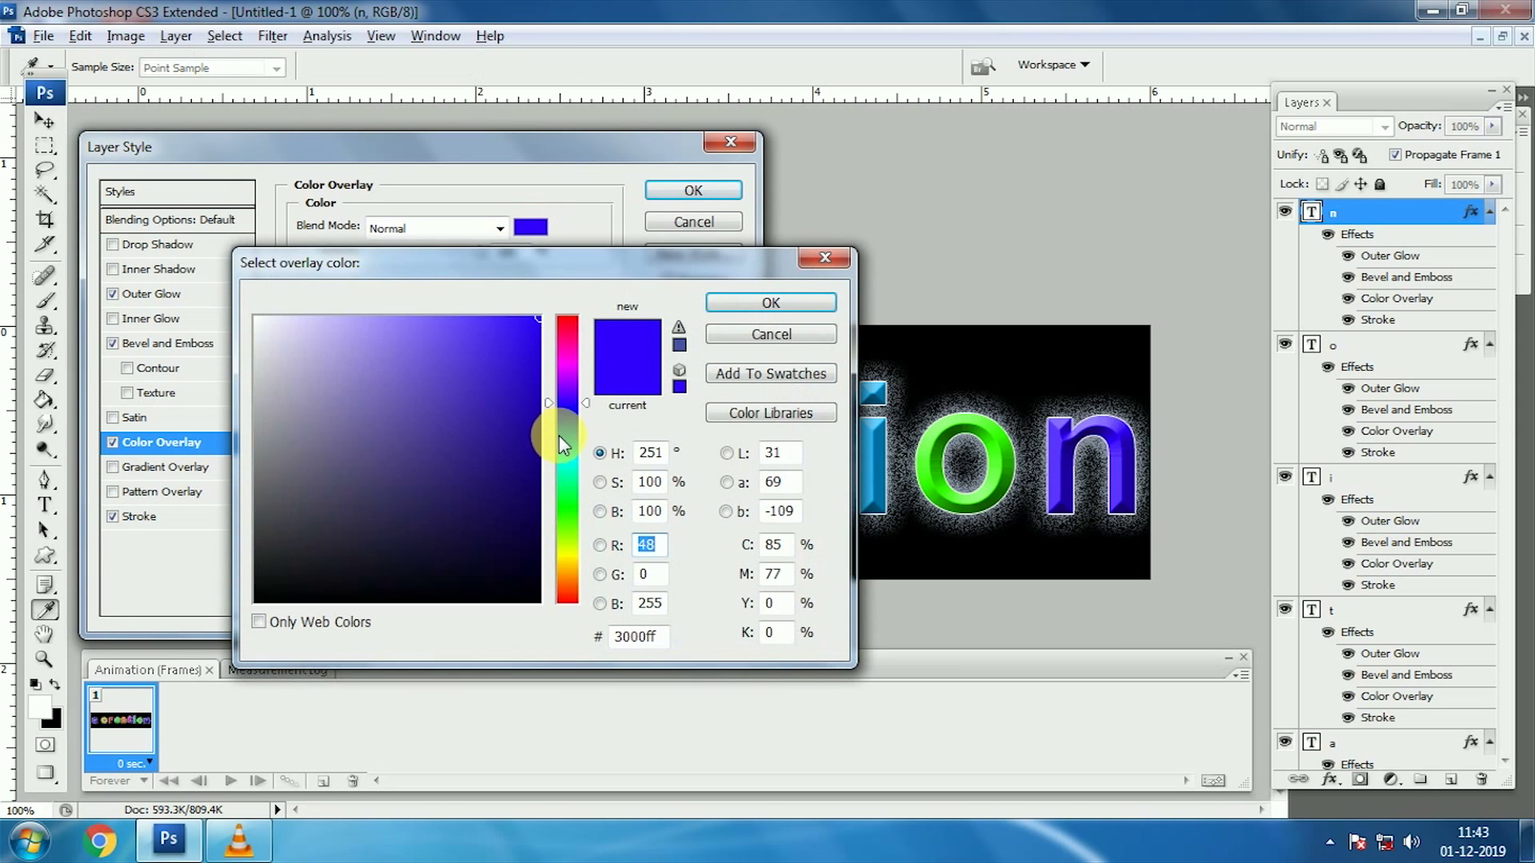
click(569, 489)
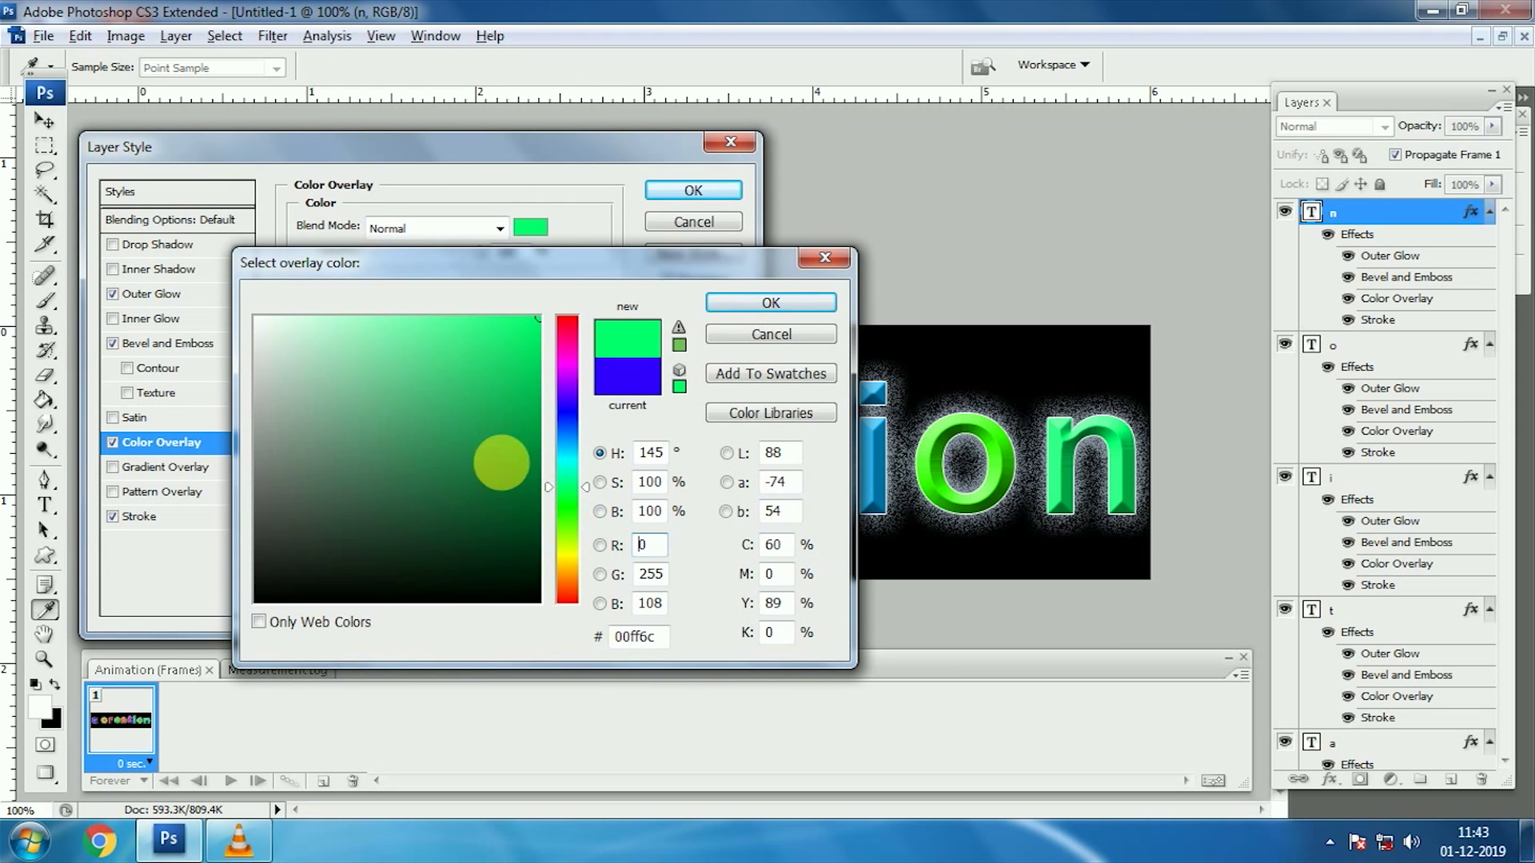
drag(539, 504, 545, 443)
click(567, 555)
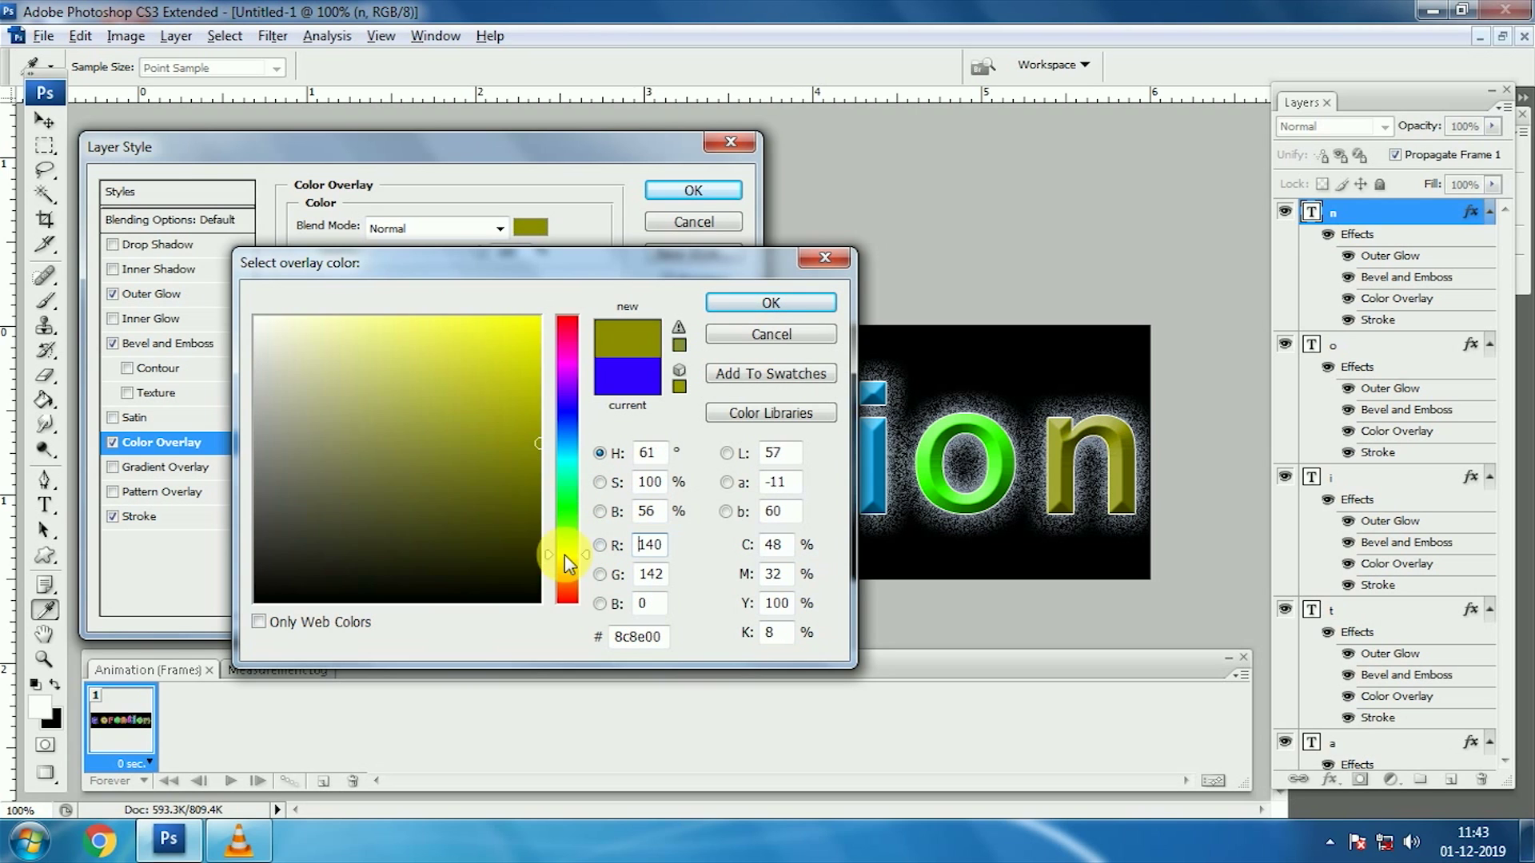
click(432, 314)
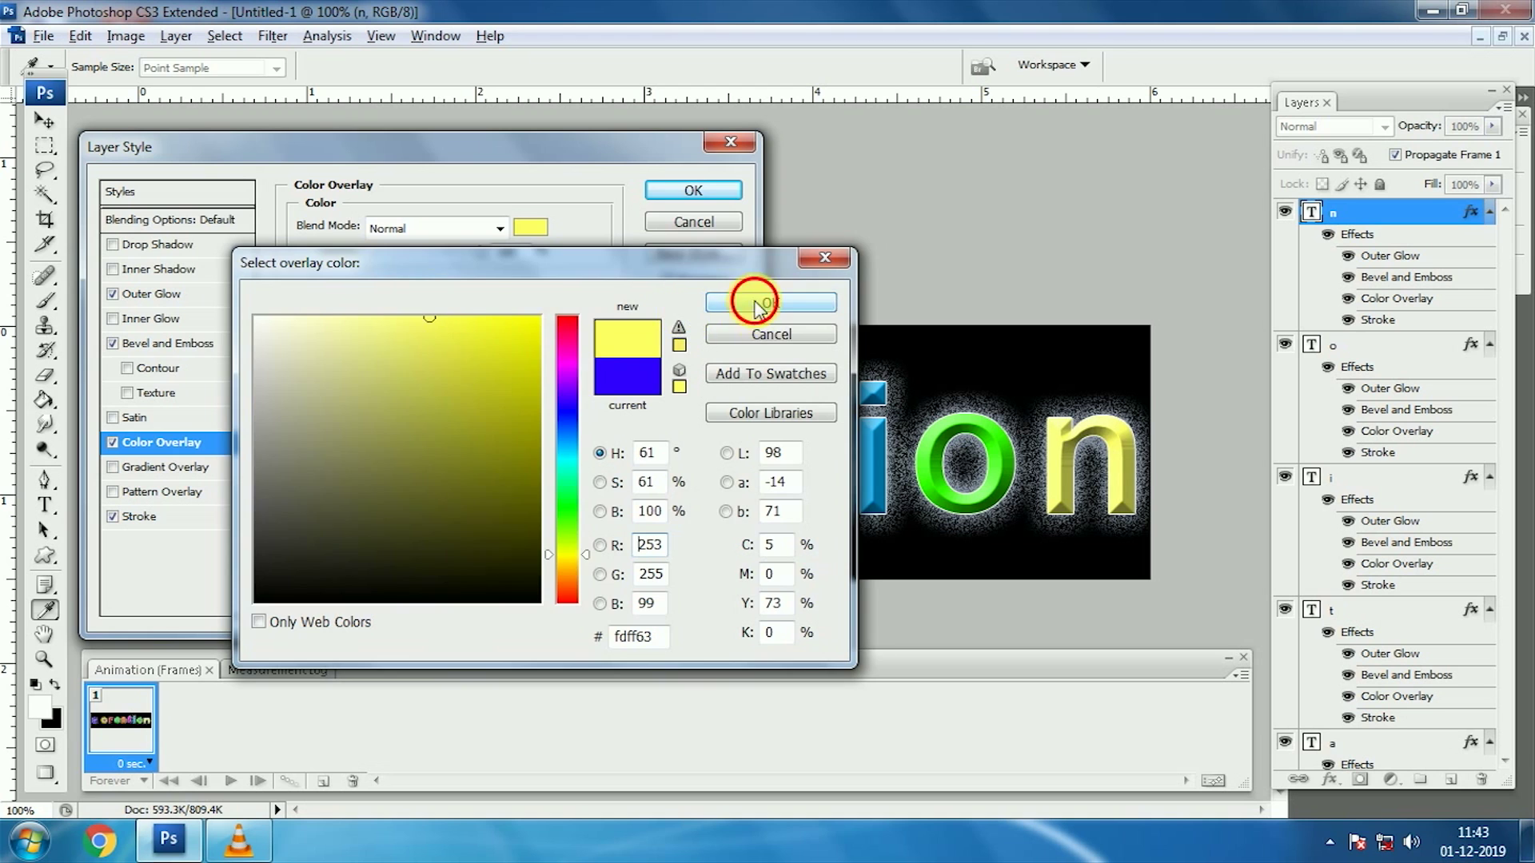
click(758, 306)
click(694, 193)
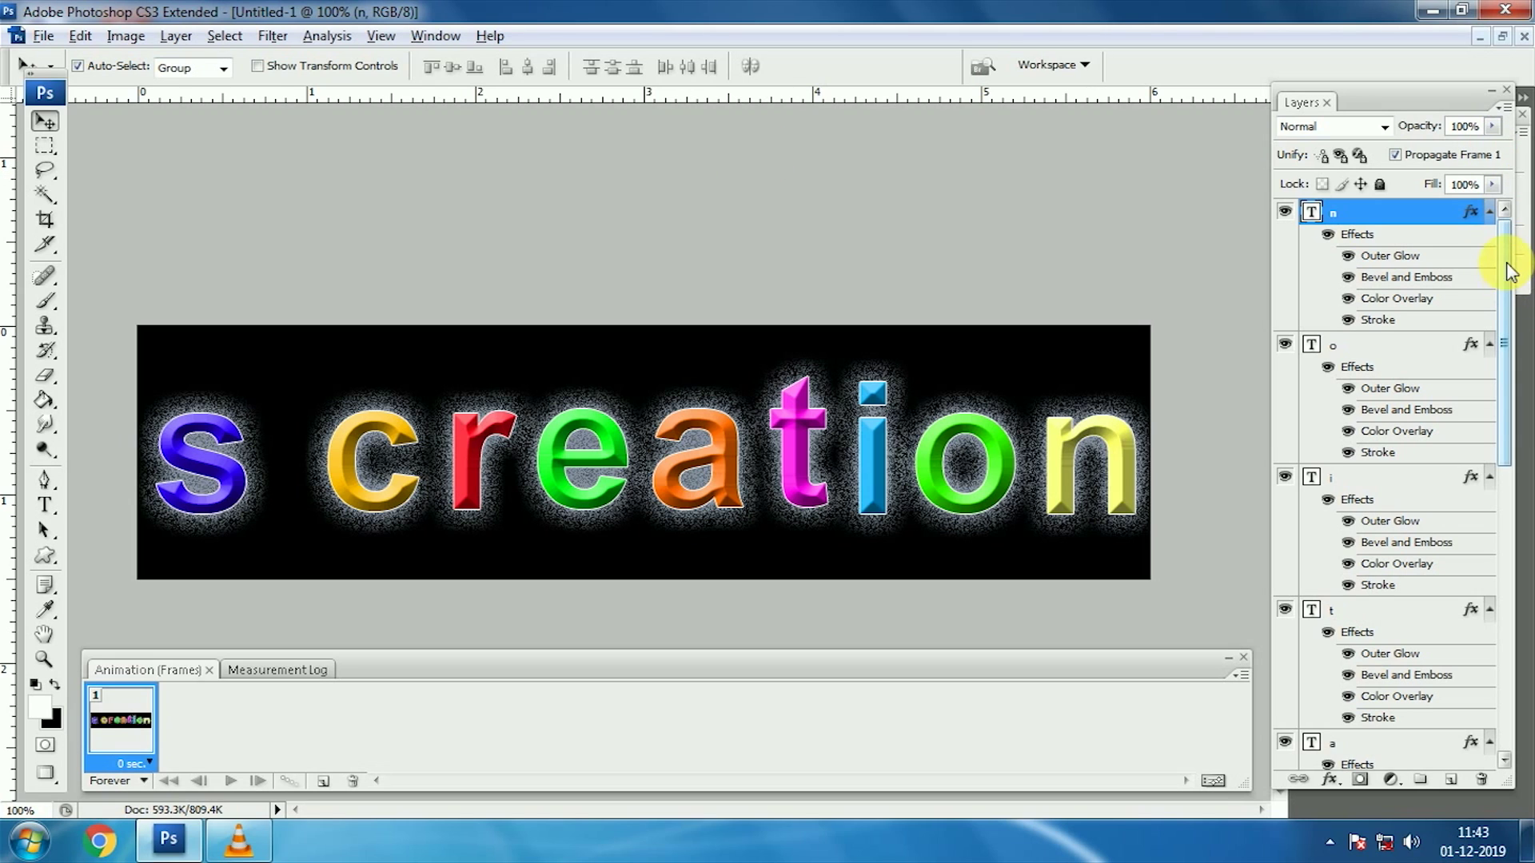
Collapse the effects lists of letters n through s and hide the letter layers.
click(1492, 212)
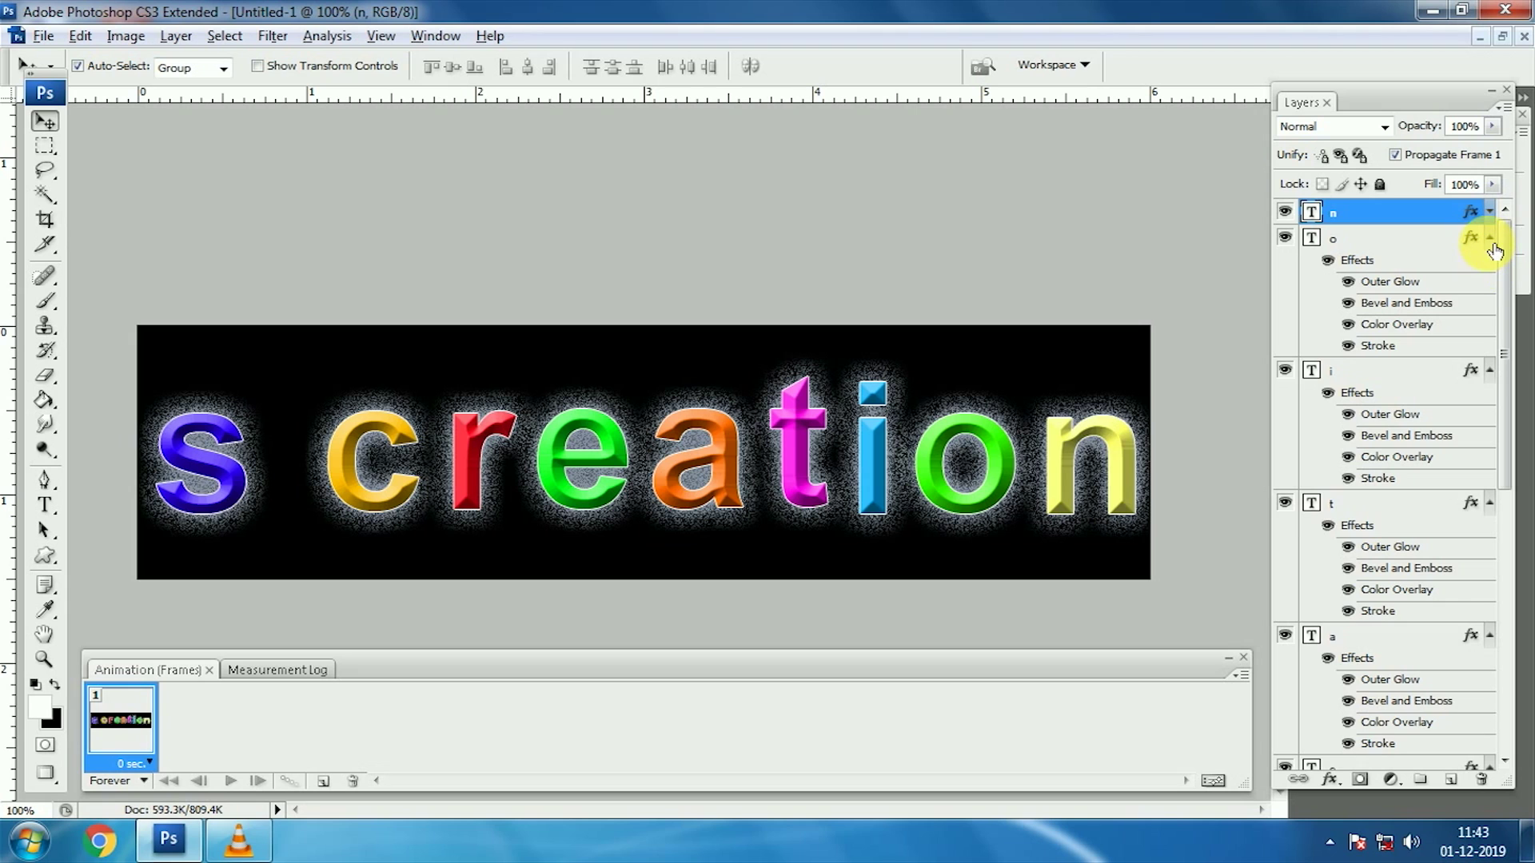
click(1491, 238)
click(1492, 264)
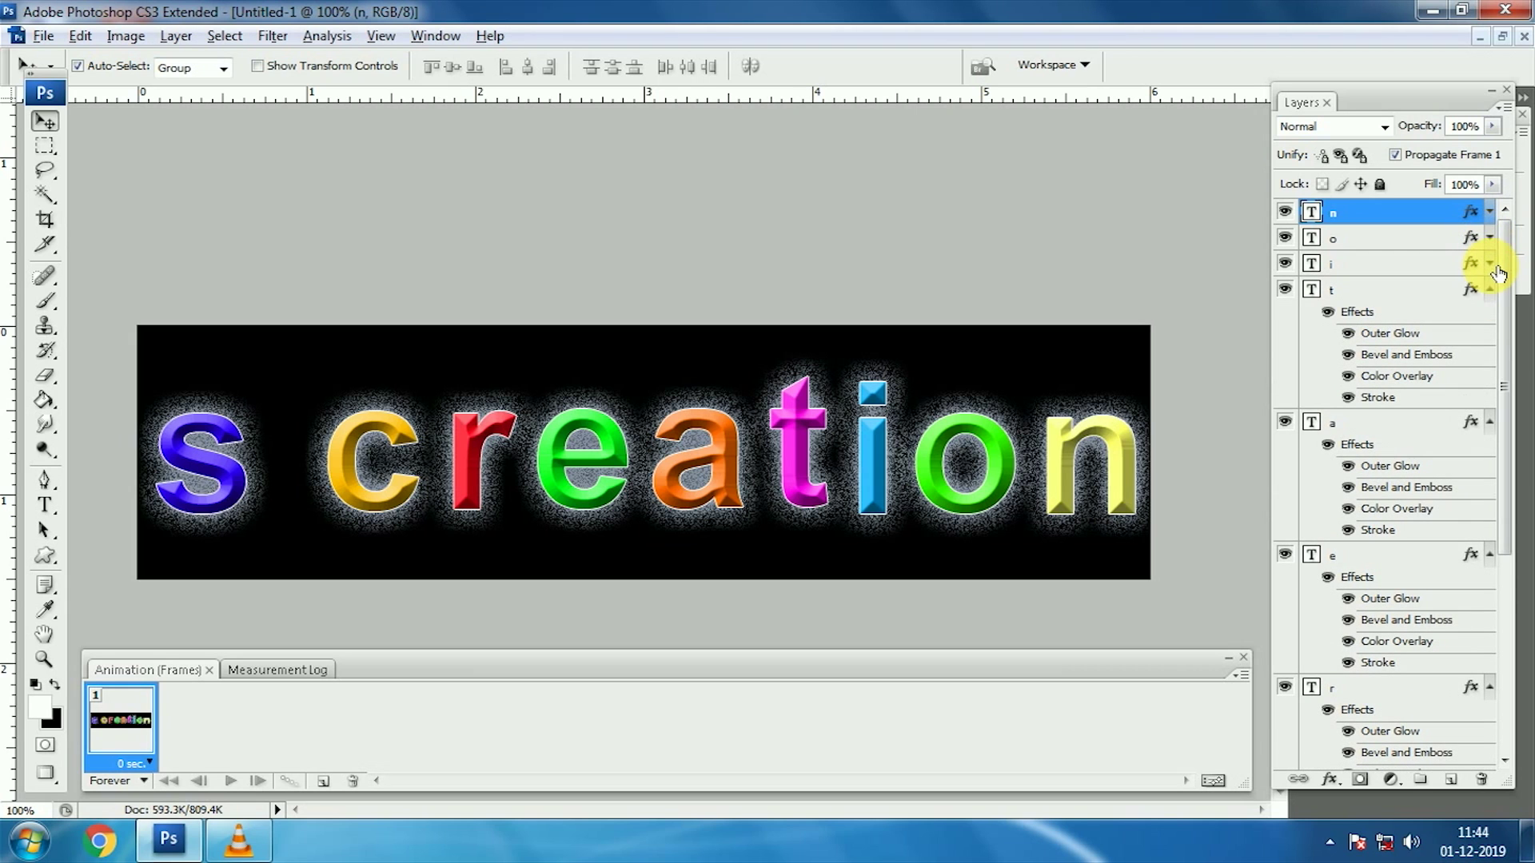
click(1491, 291)
click(1492, 317)
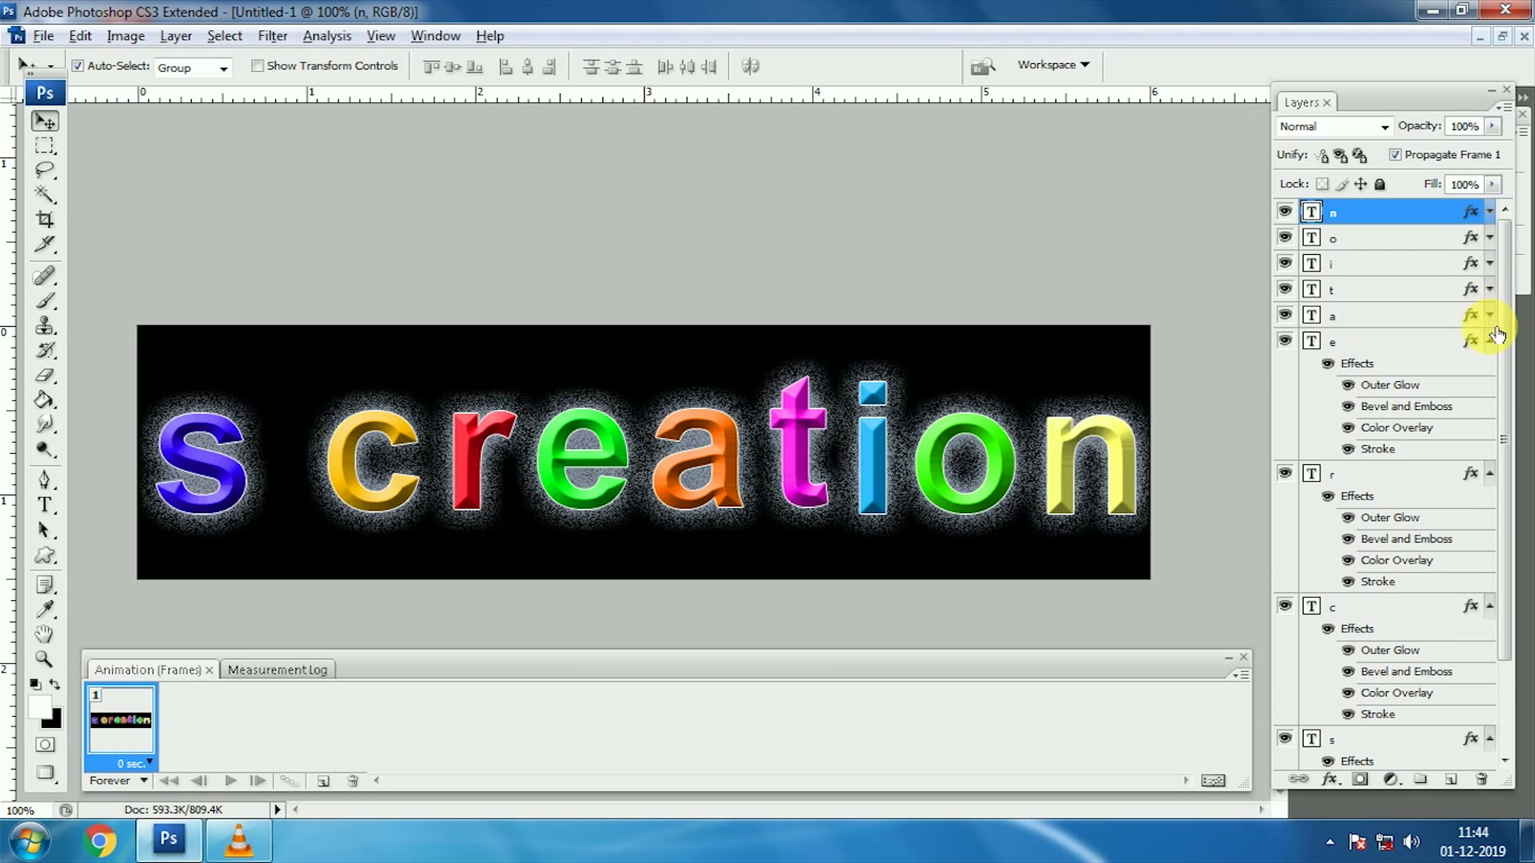
click(1492, 368)
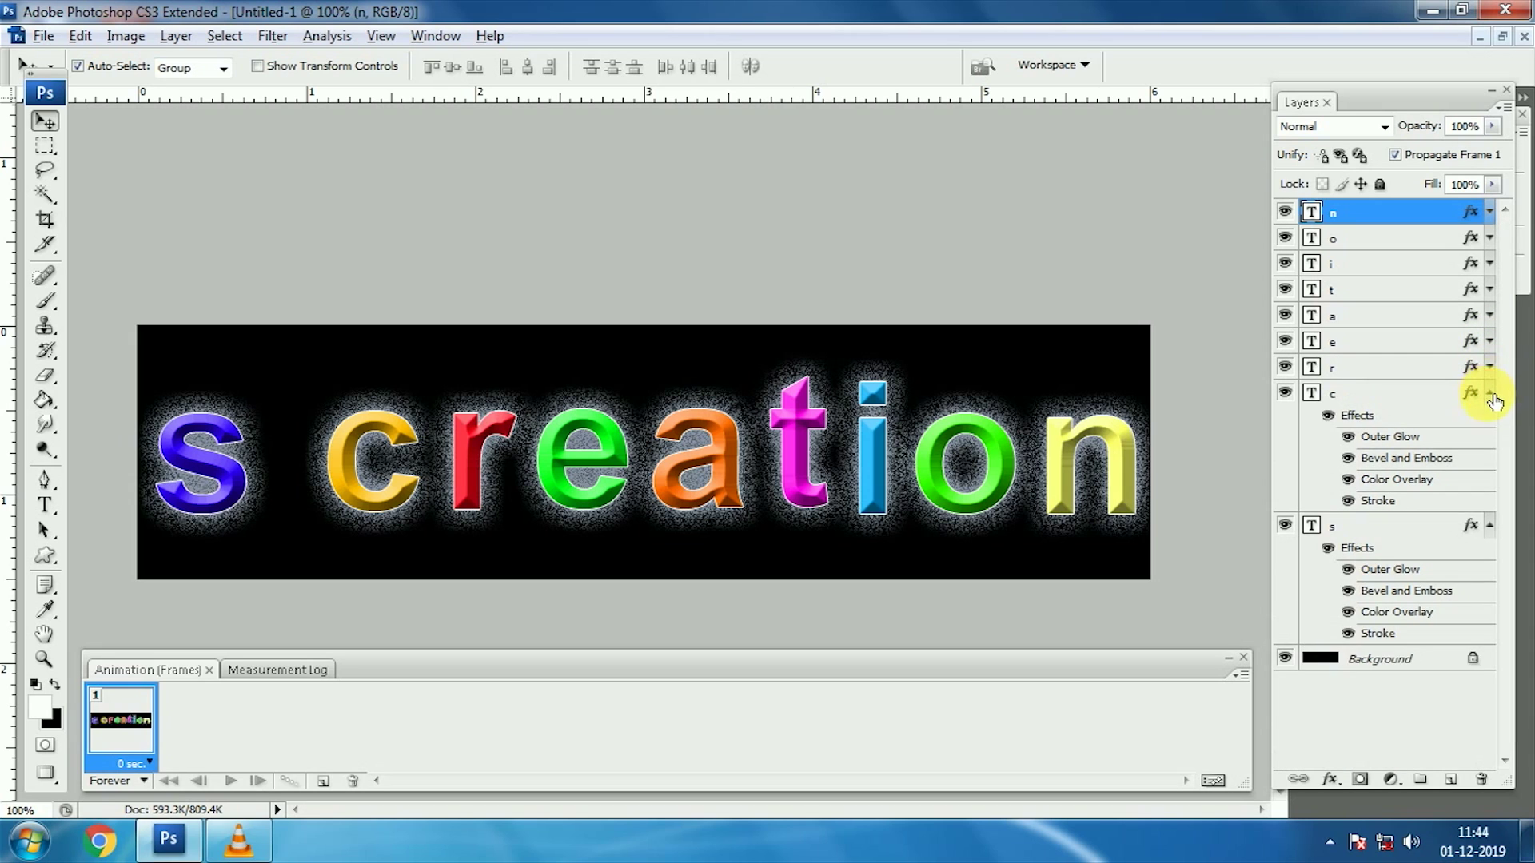
click(1492, 393)
click(1492, 420)
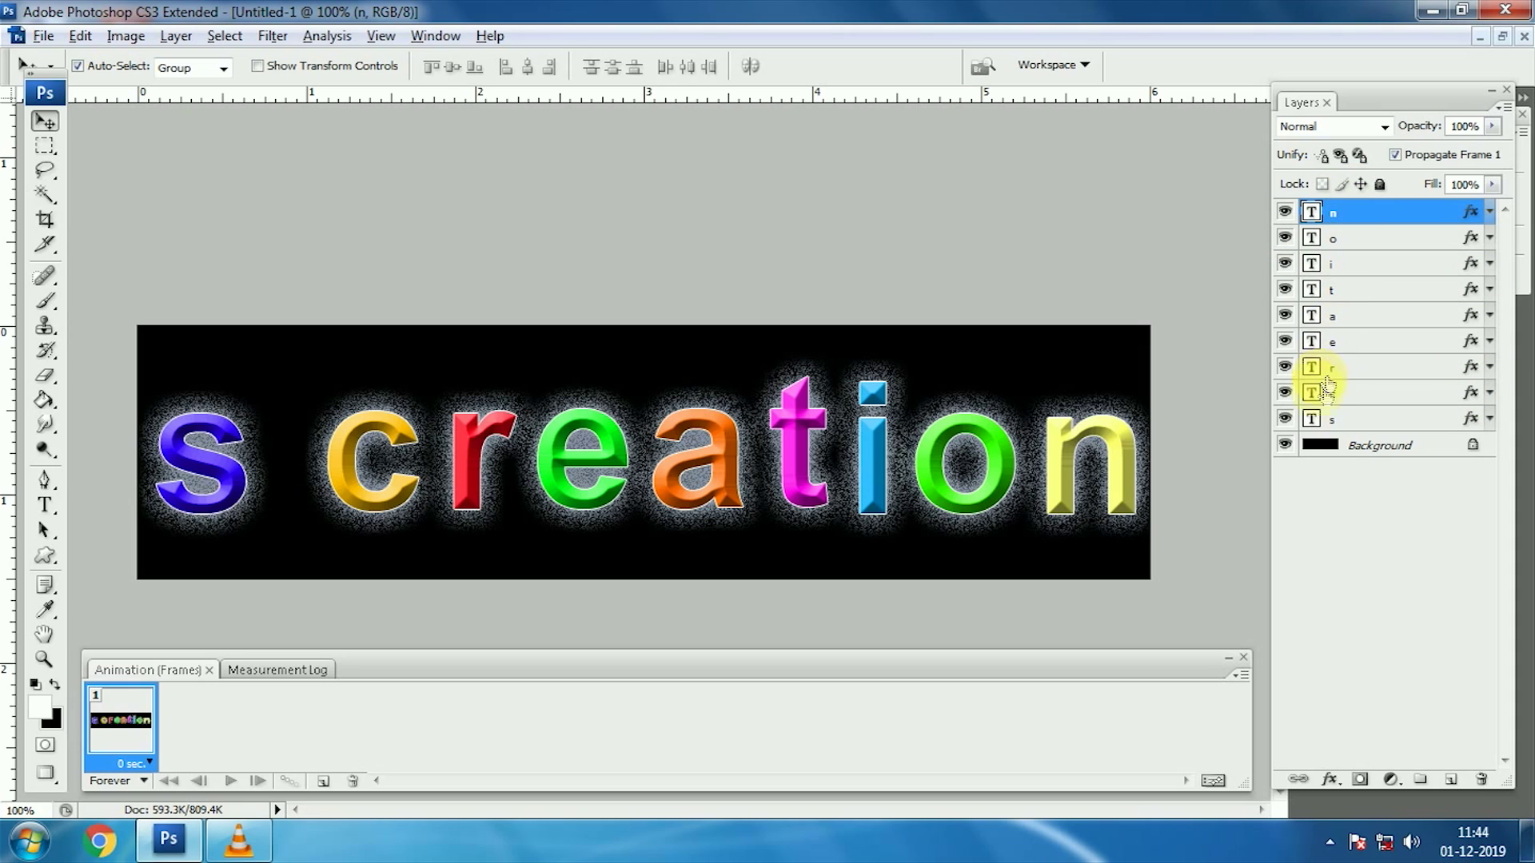
mouse_move(1285, 211)
mouse_down()
mouse_move(1287, 403)
mouse_move(1304, 385)
mouse_up()
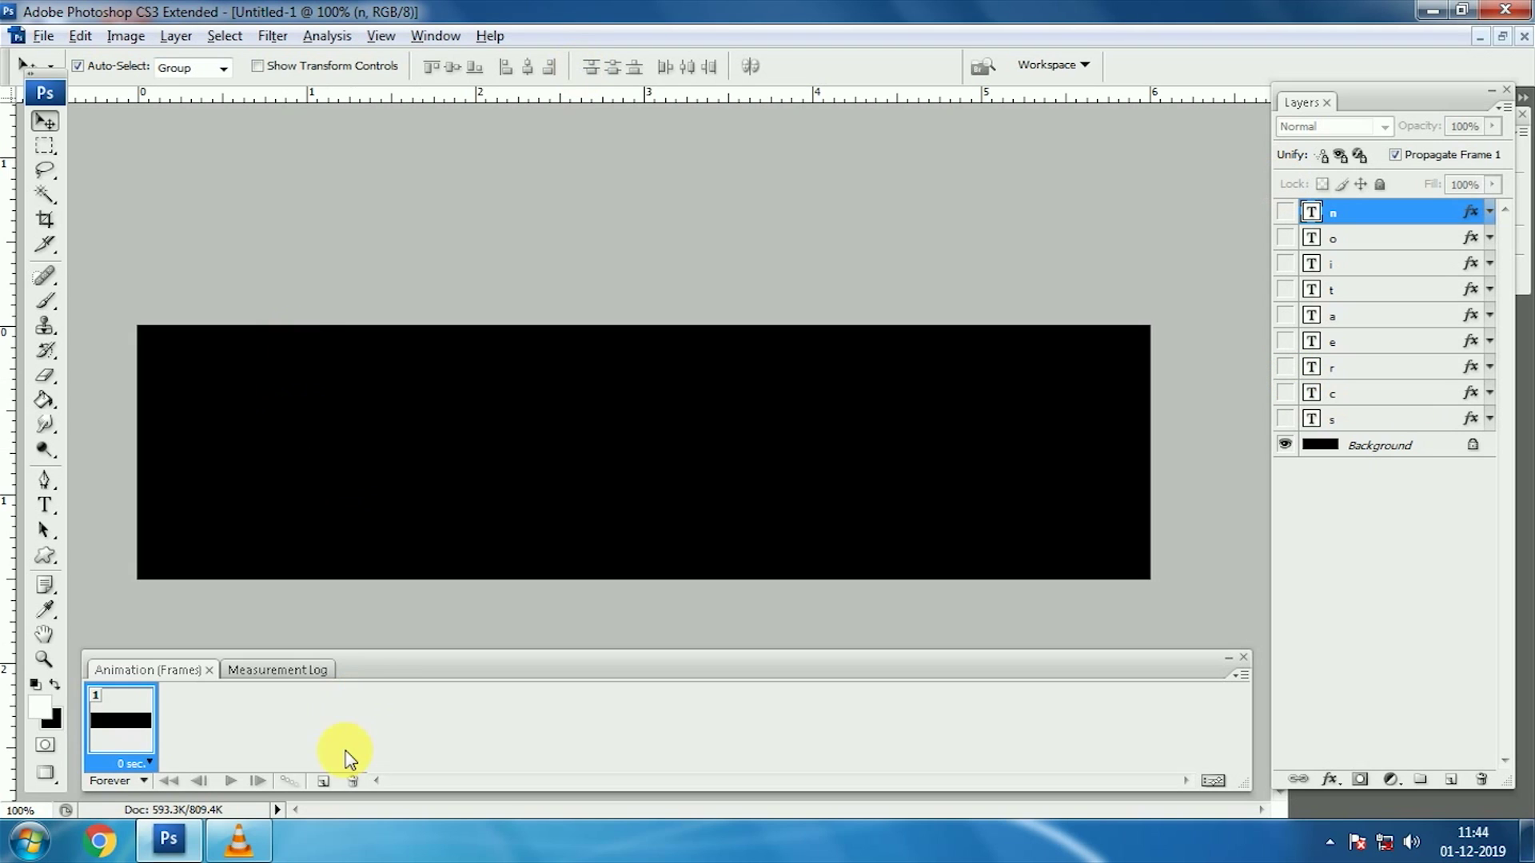
Create frame 2 showing the blue s and frame 3 adding the gold c, then select both.
click(332, 792)
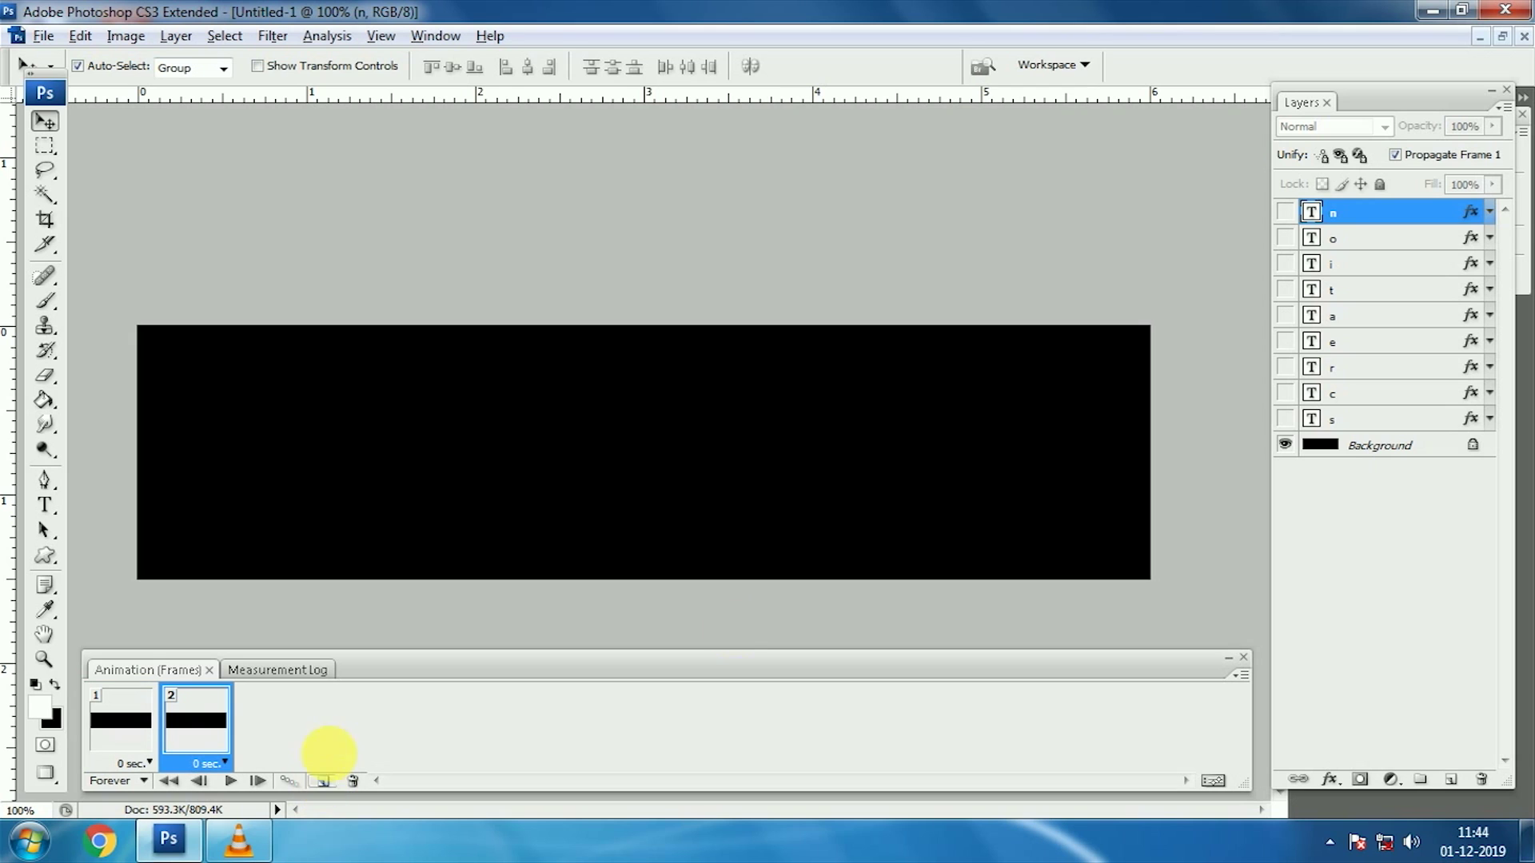
click(1286, 419)
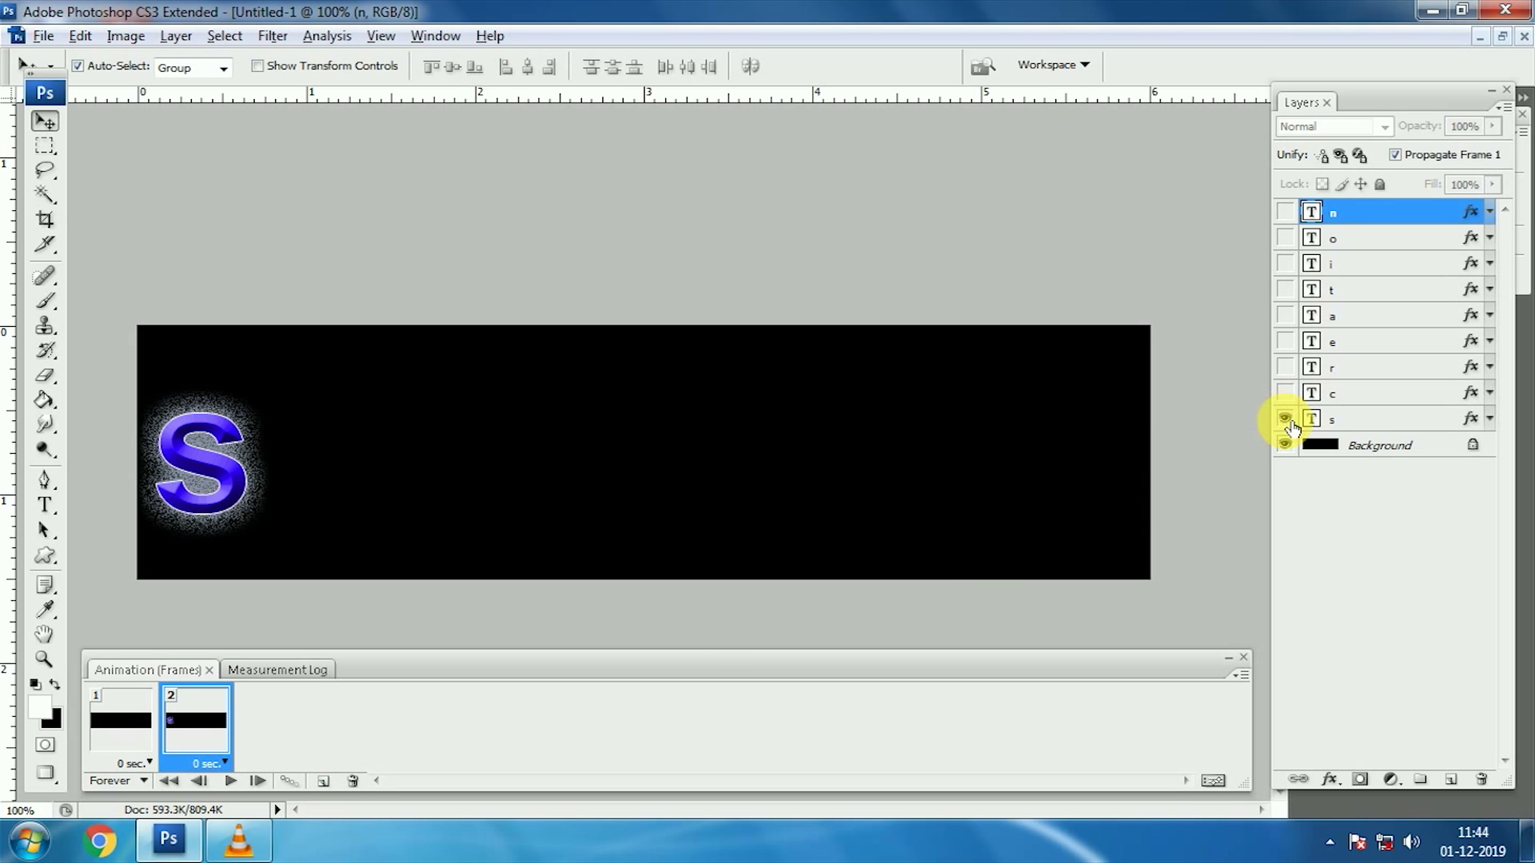
click(1370, 424)
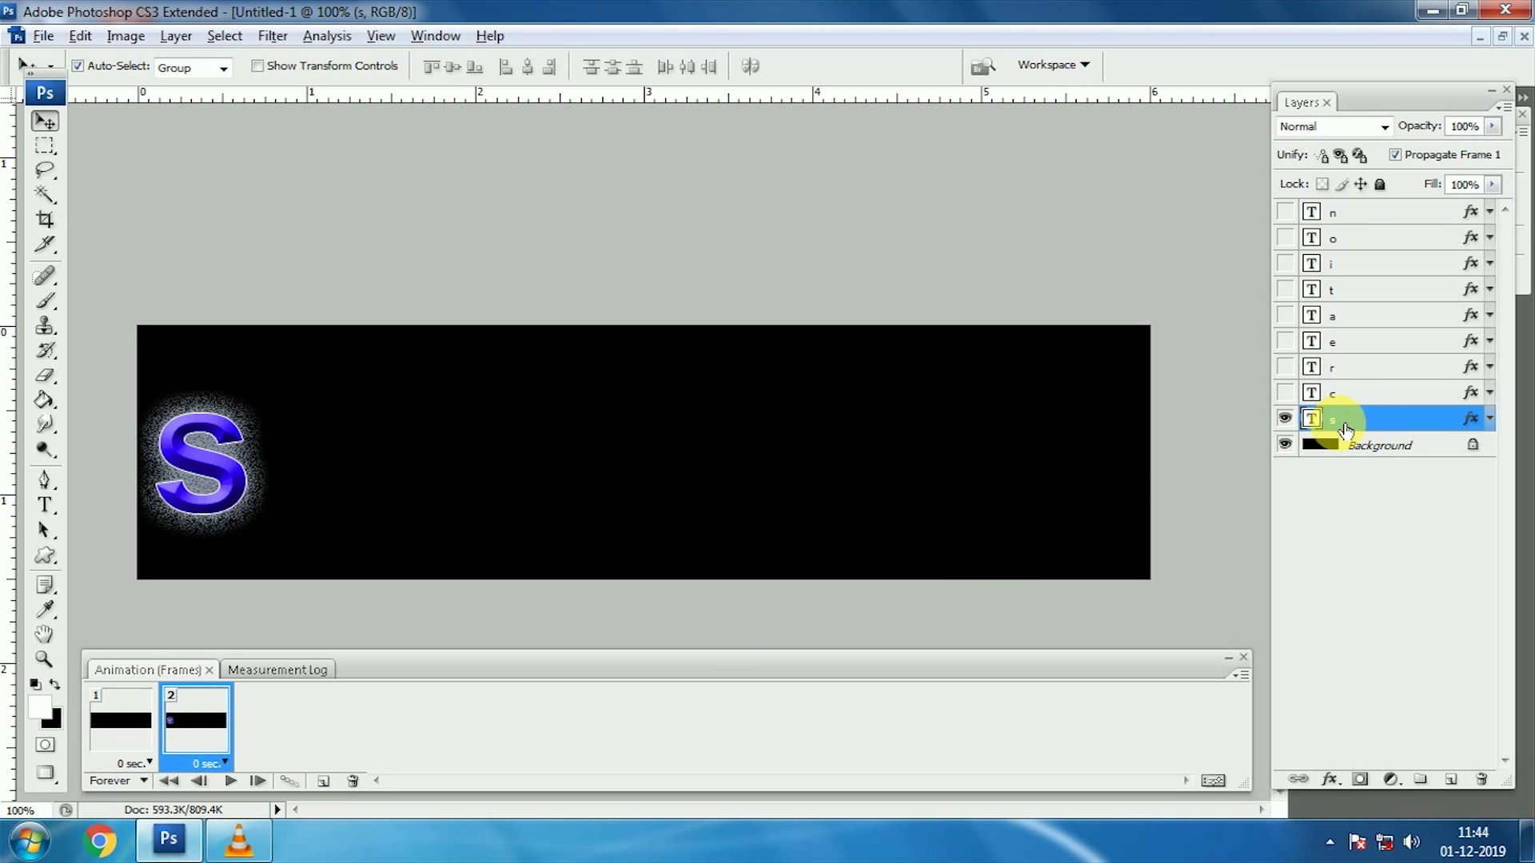
click(328, 782)
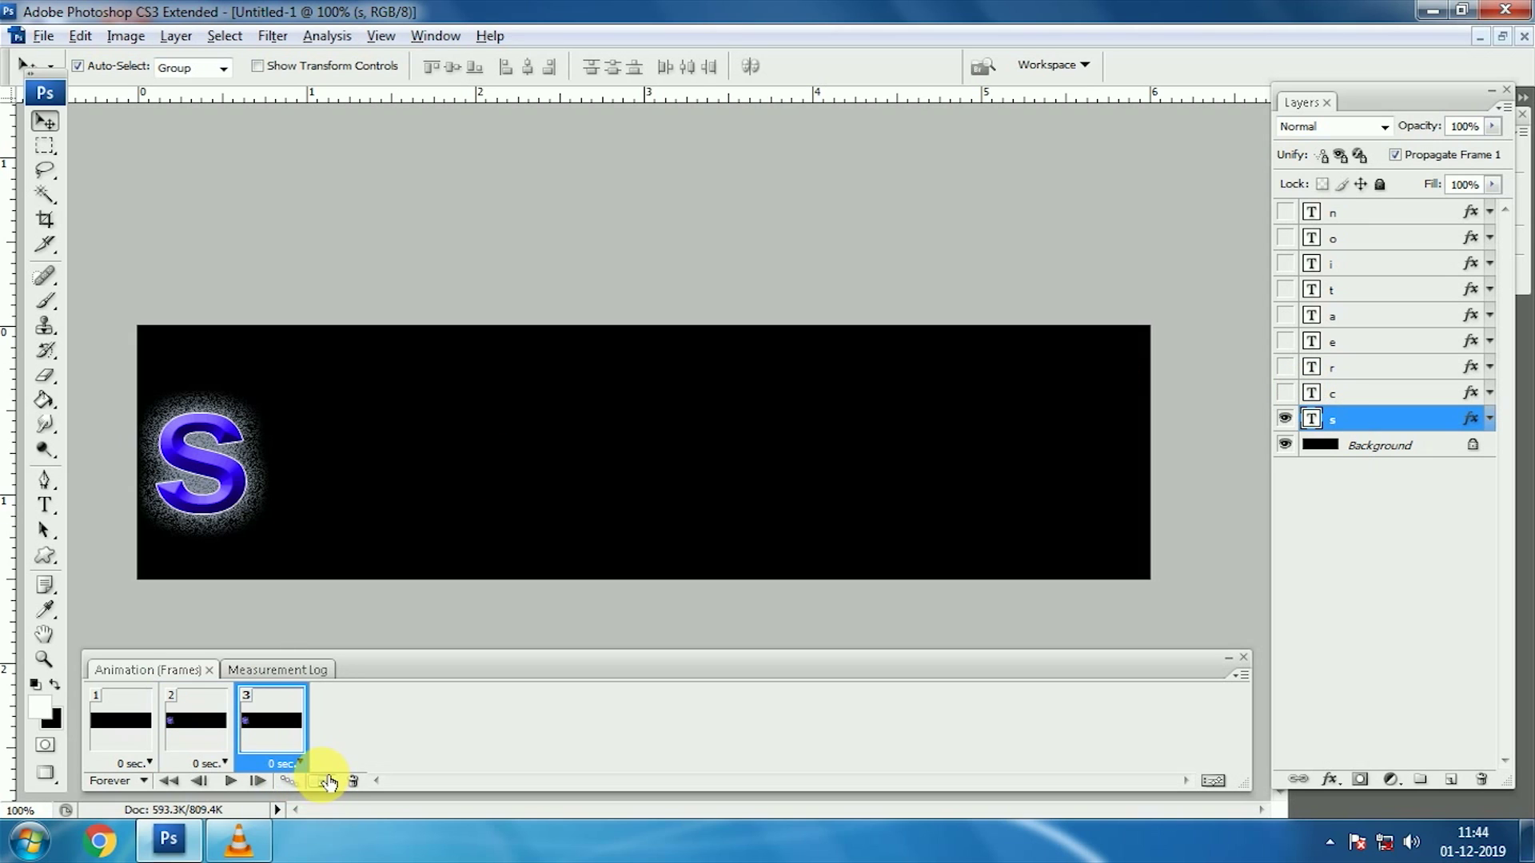
click(1285, 393)
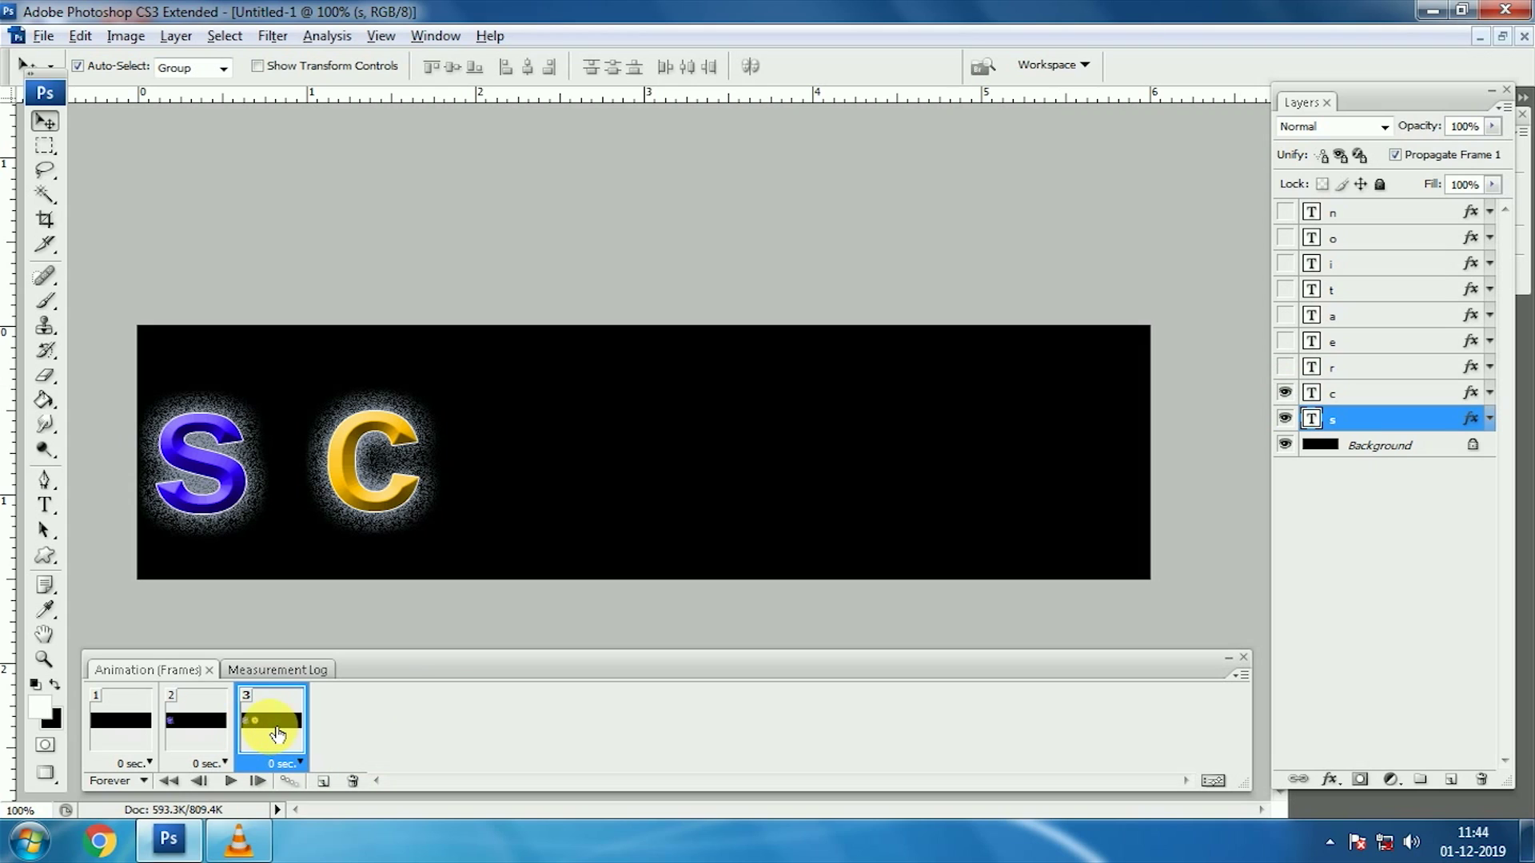
shift+click(203, 734)
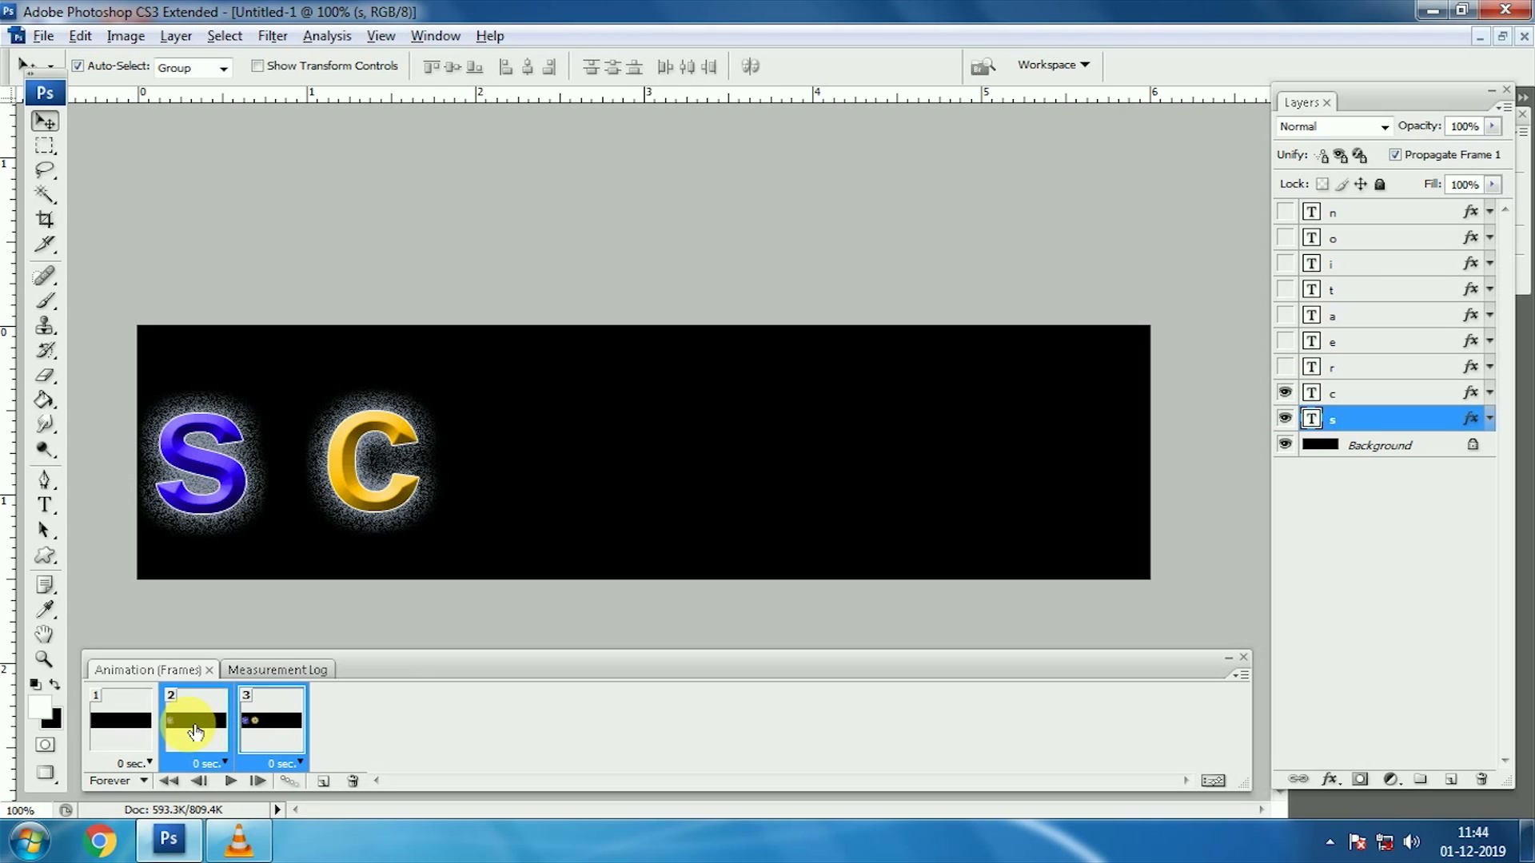
Tween frames 2 and 3 with 10 added frames, then dismiss the VLC notification.
click(290, 781)
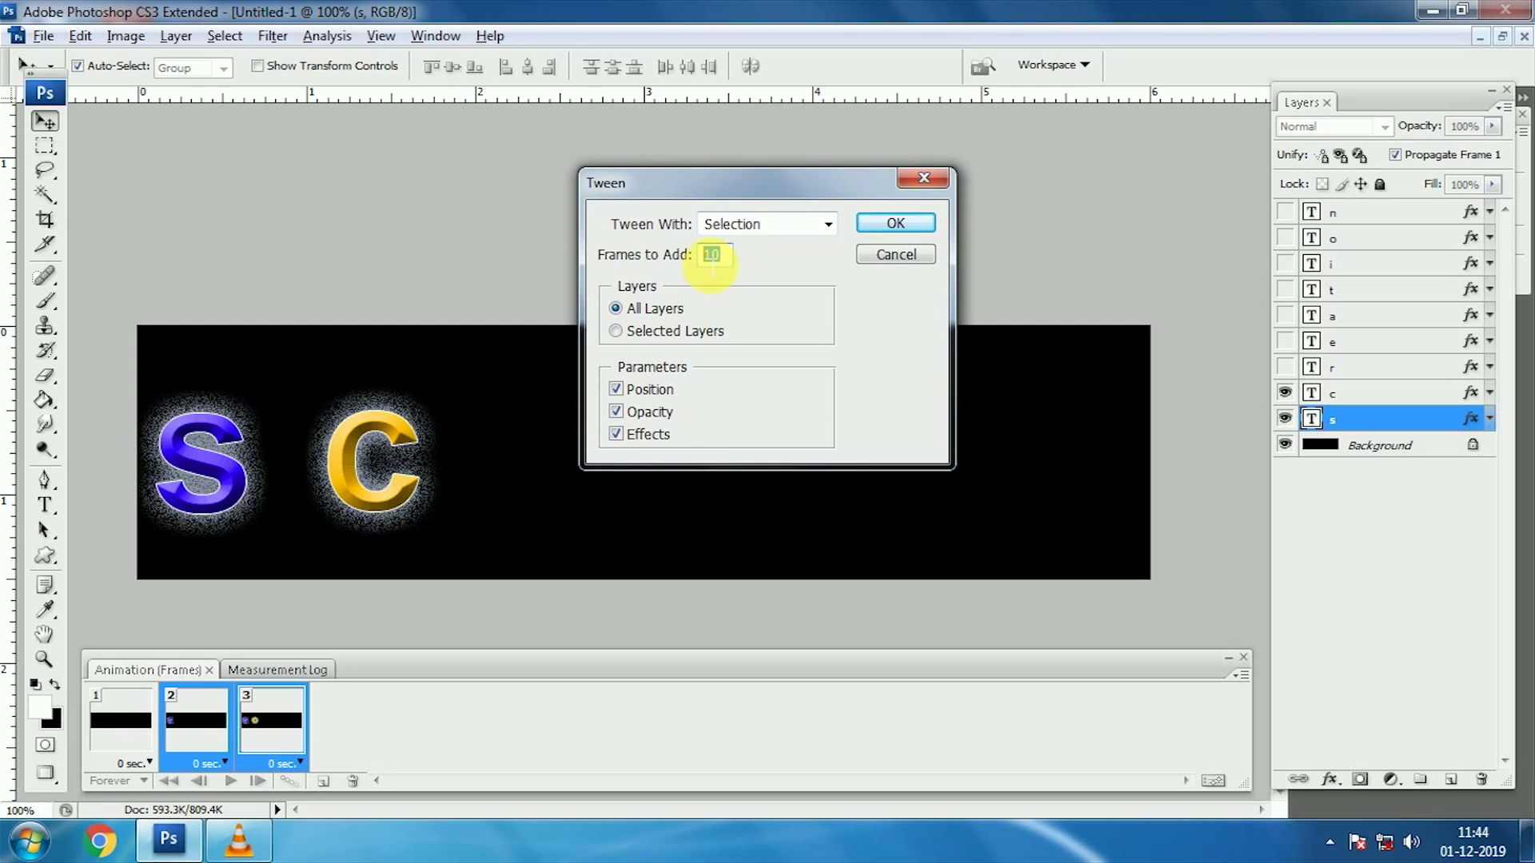
text(10)
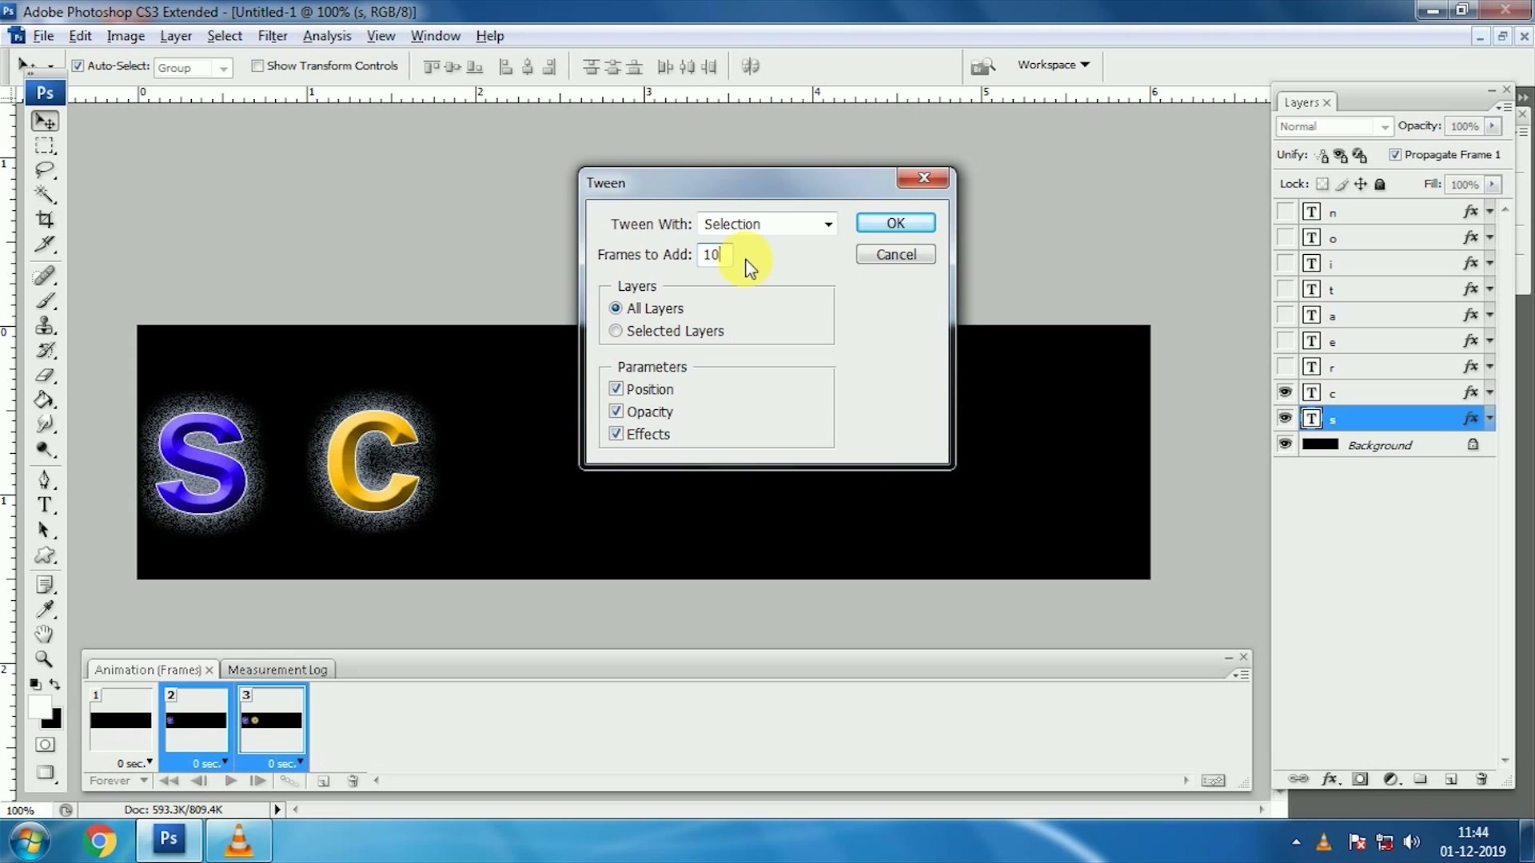
click(888, 225)
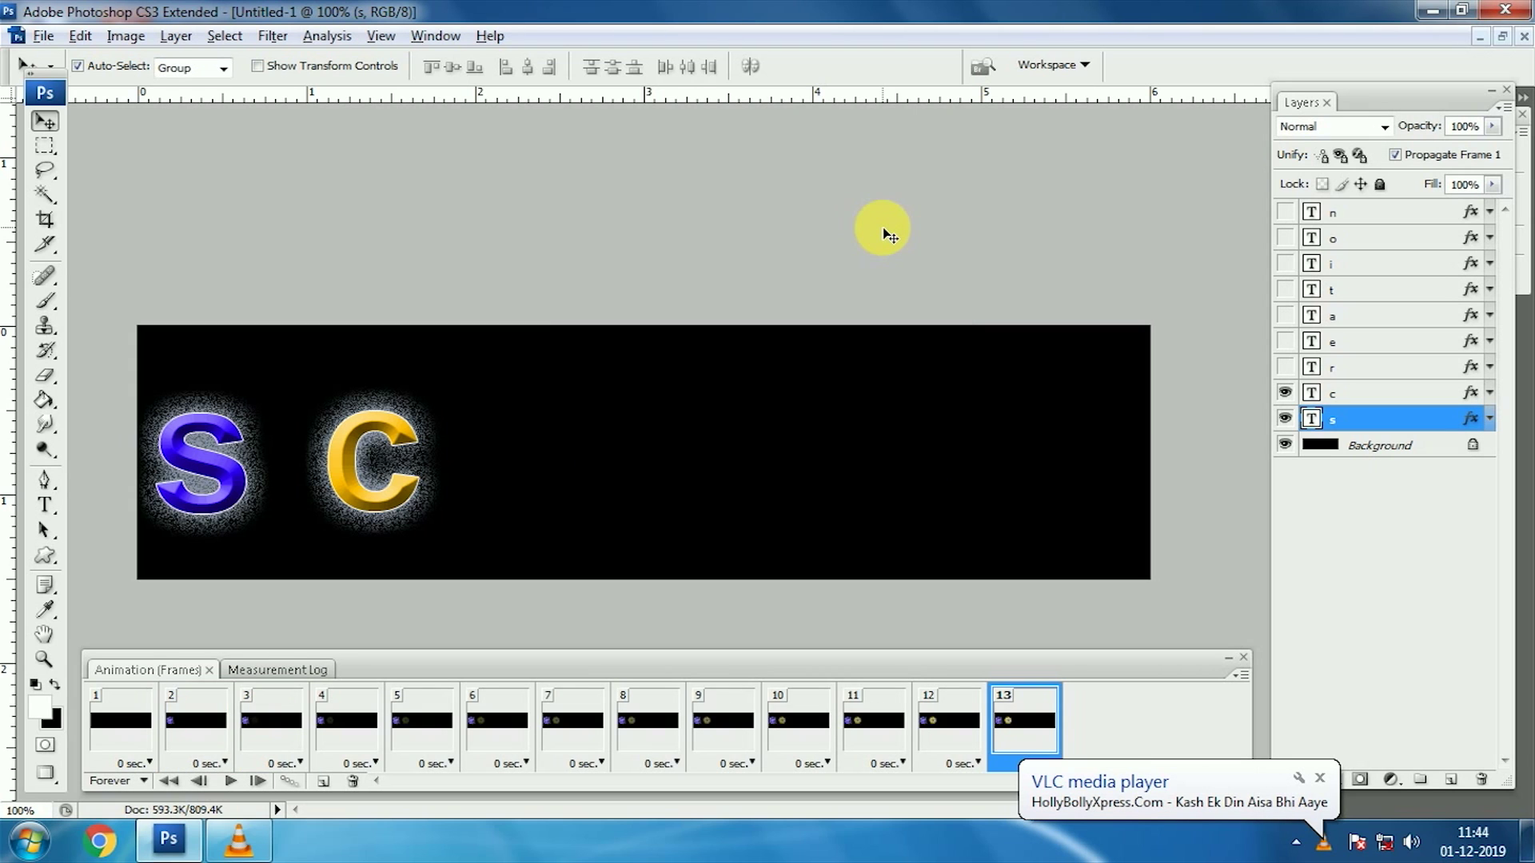
click(1320, 778)
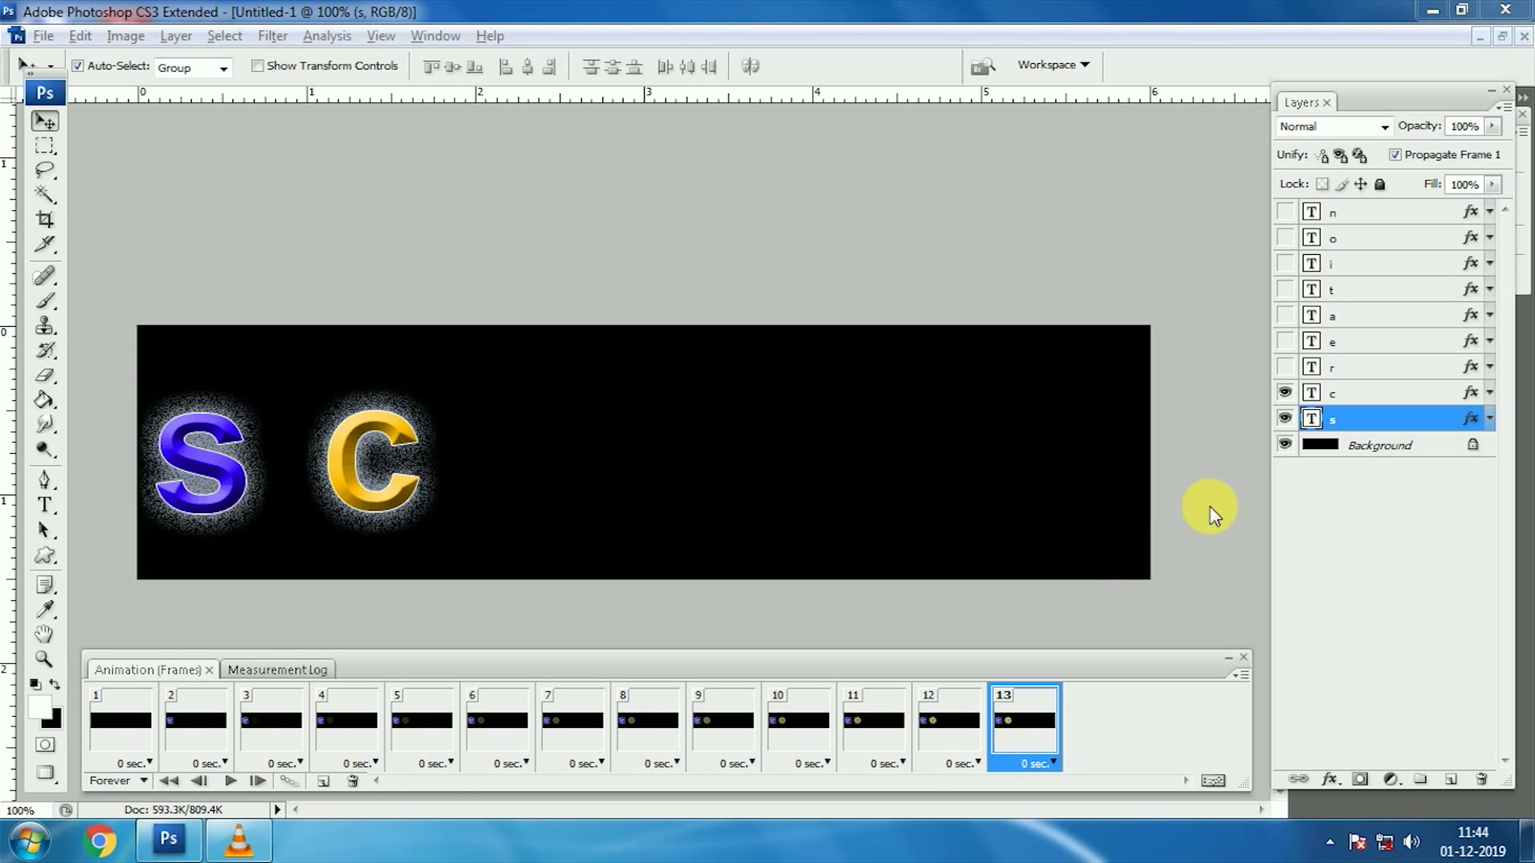
Add frame 14 showing the red r and tween it from frame 13 with 10 frames.
click(1363, 395)
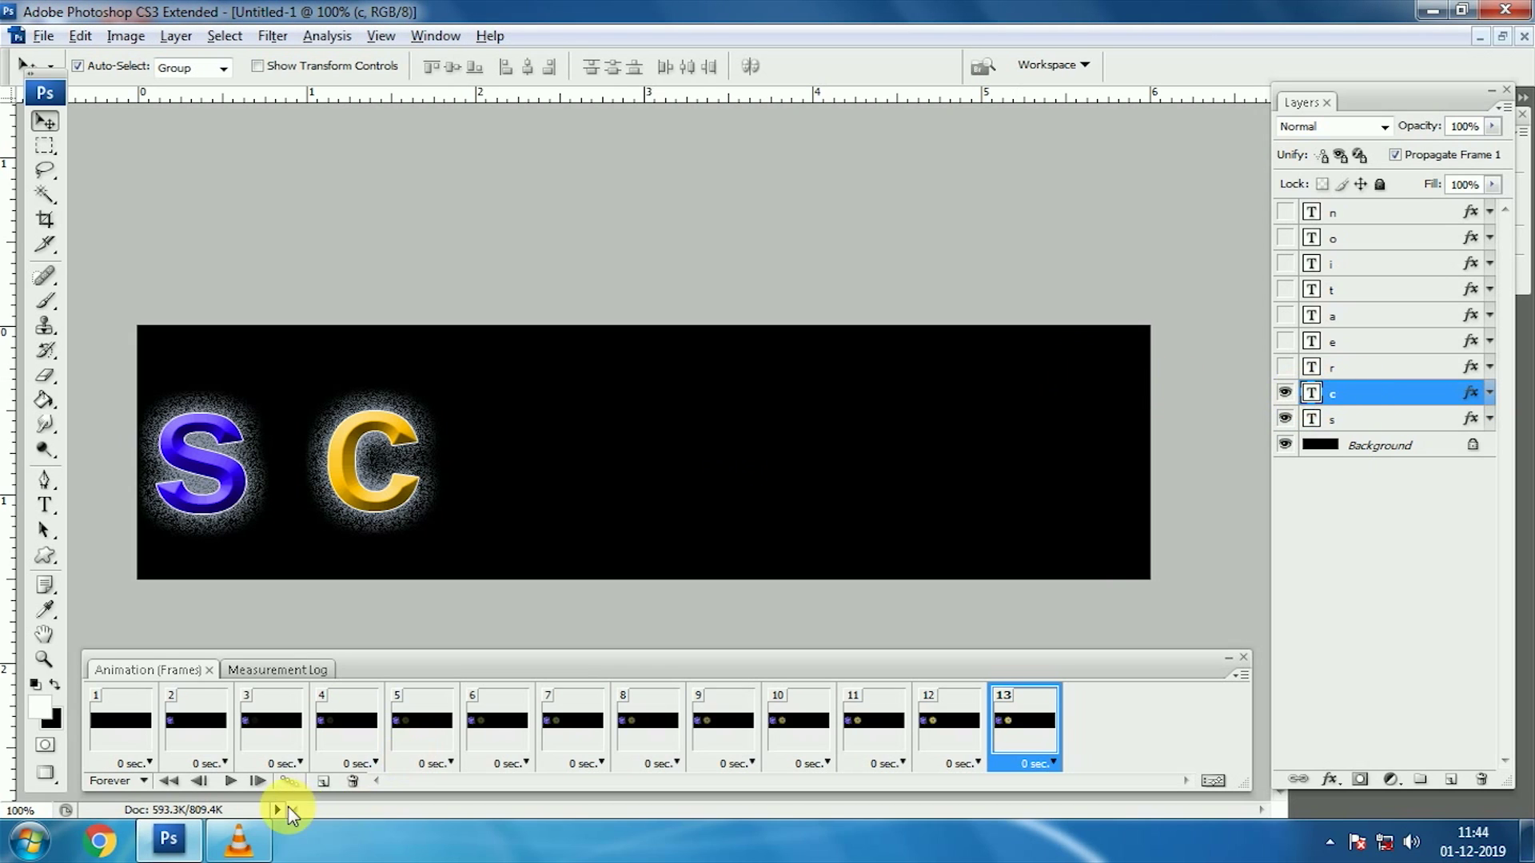
click(330, 786)
click(1364, 367)
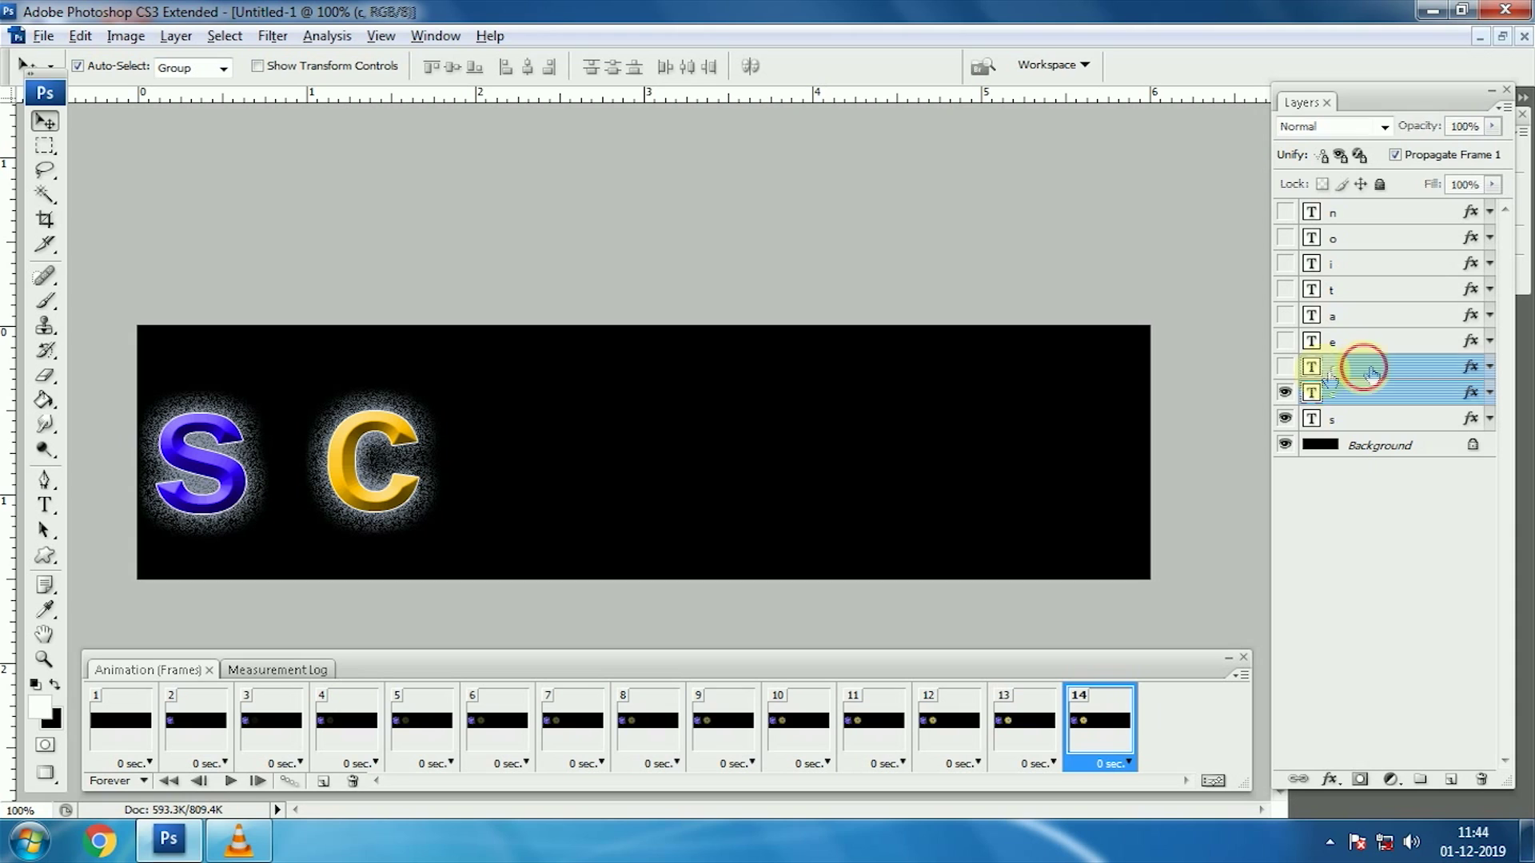
click(1286, 370)
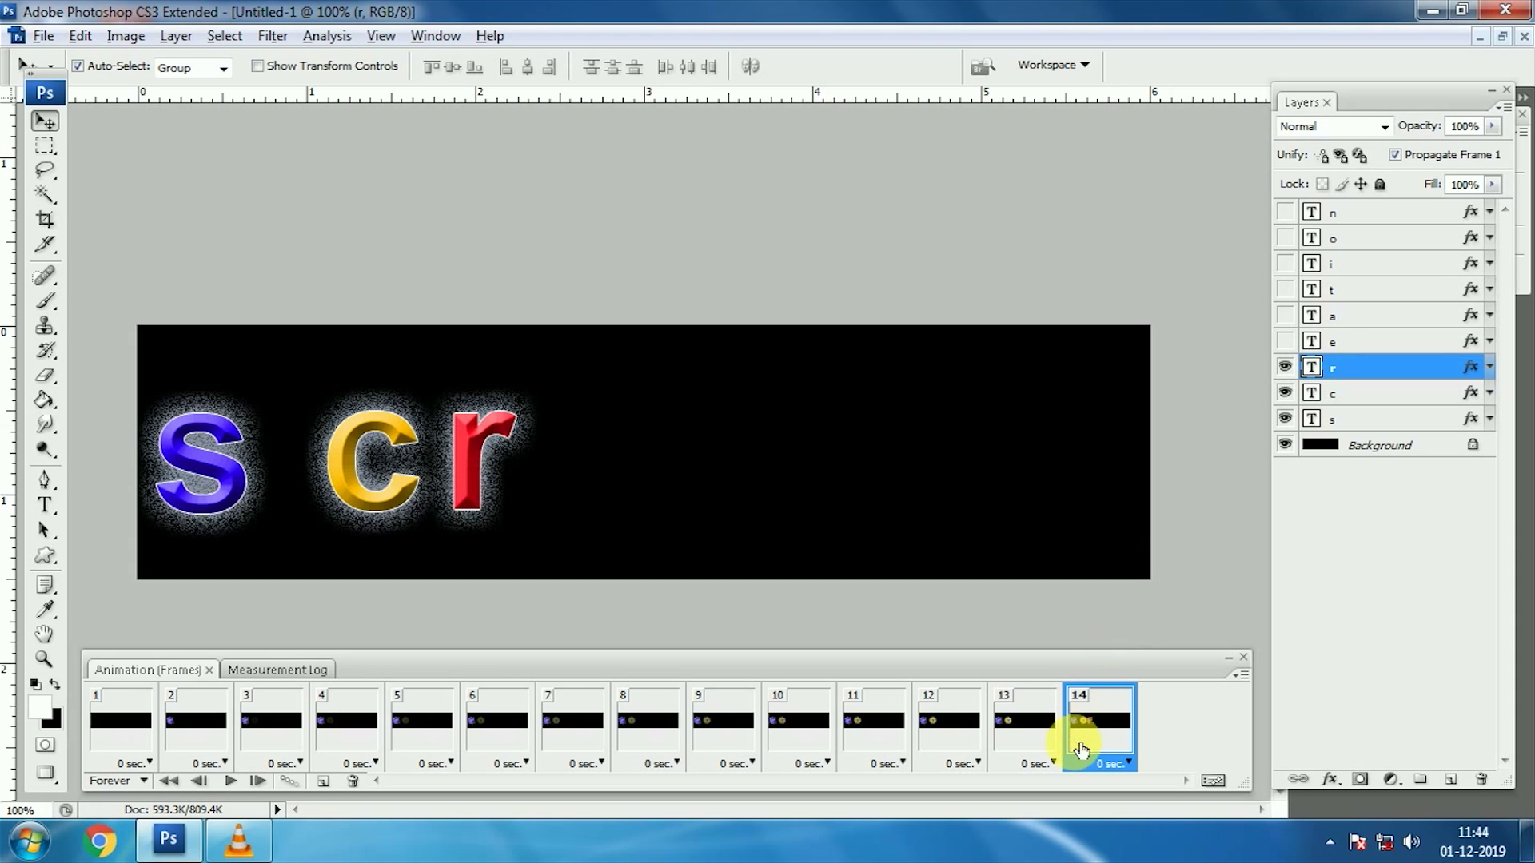
shift+click(1024, 724)
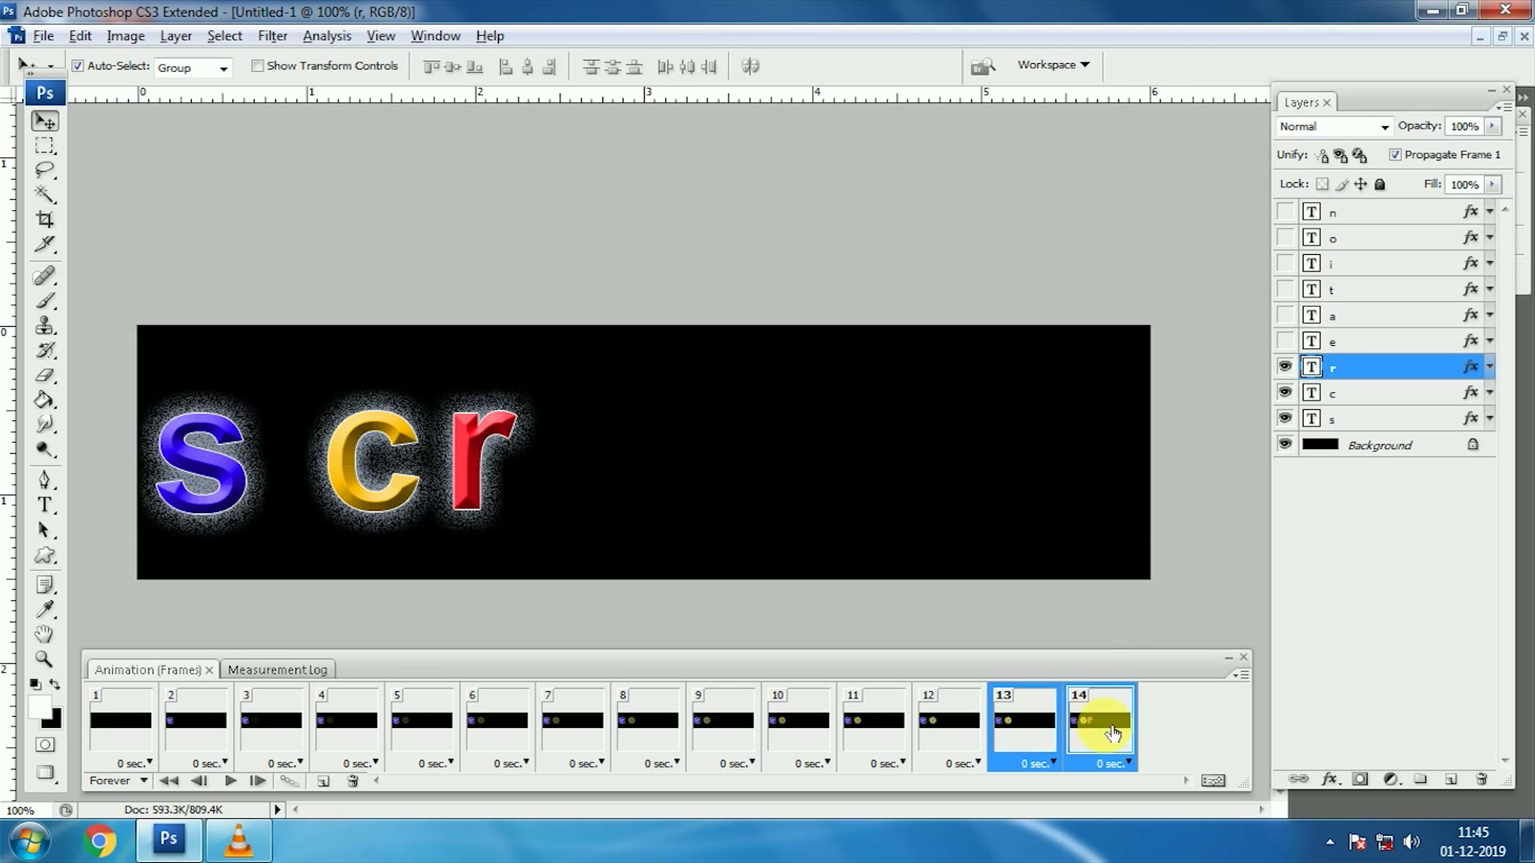
click(289, 782)
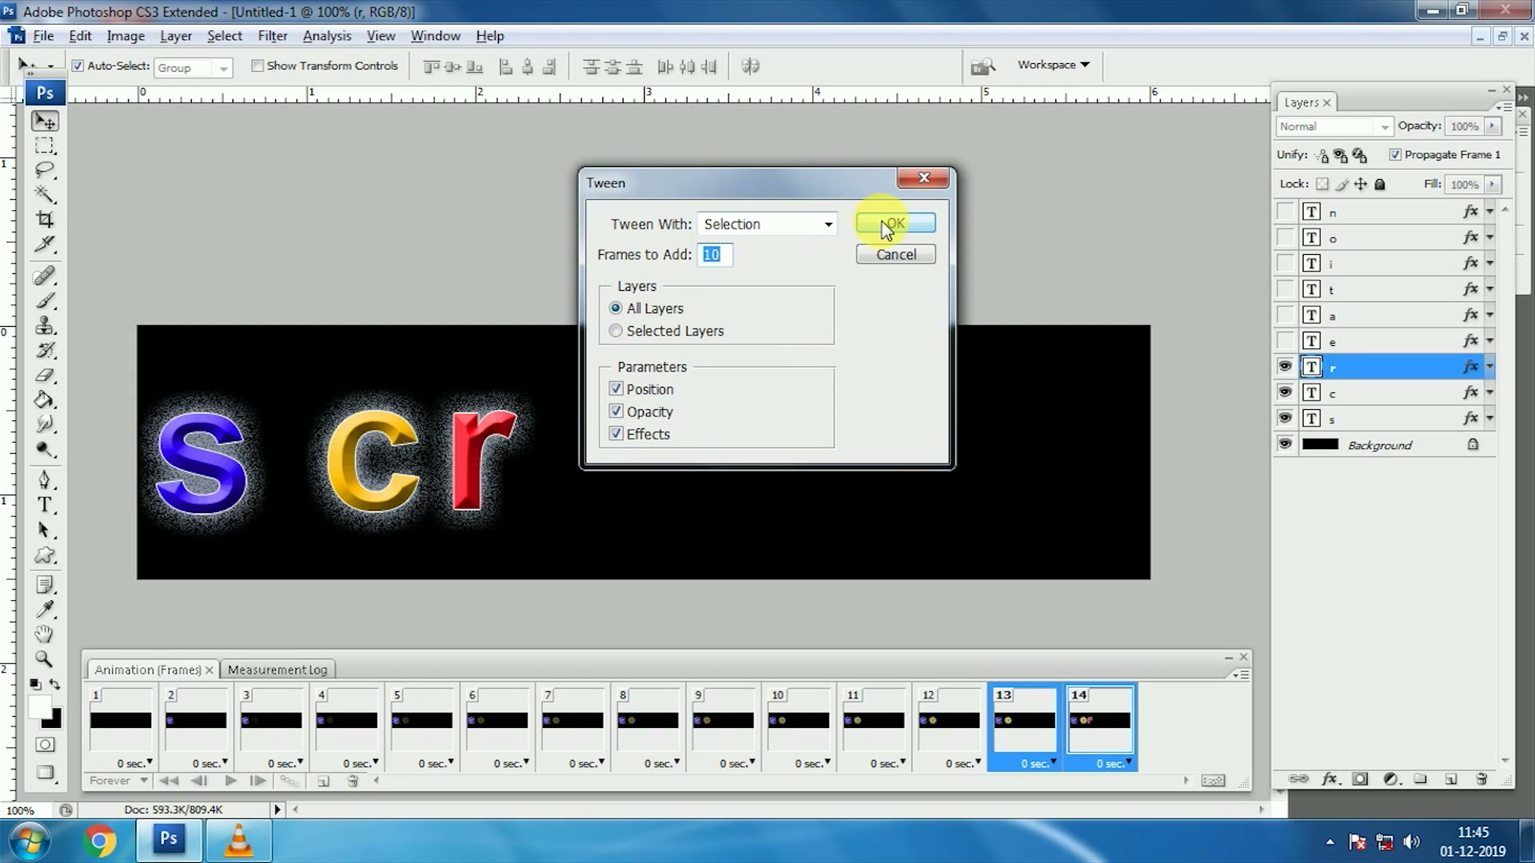
click(888, 226)
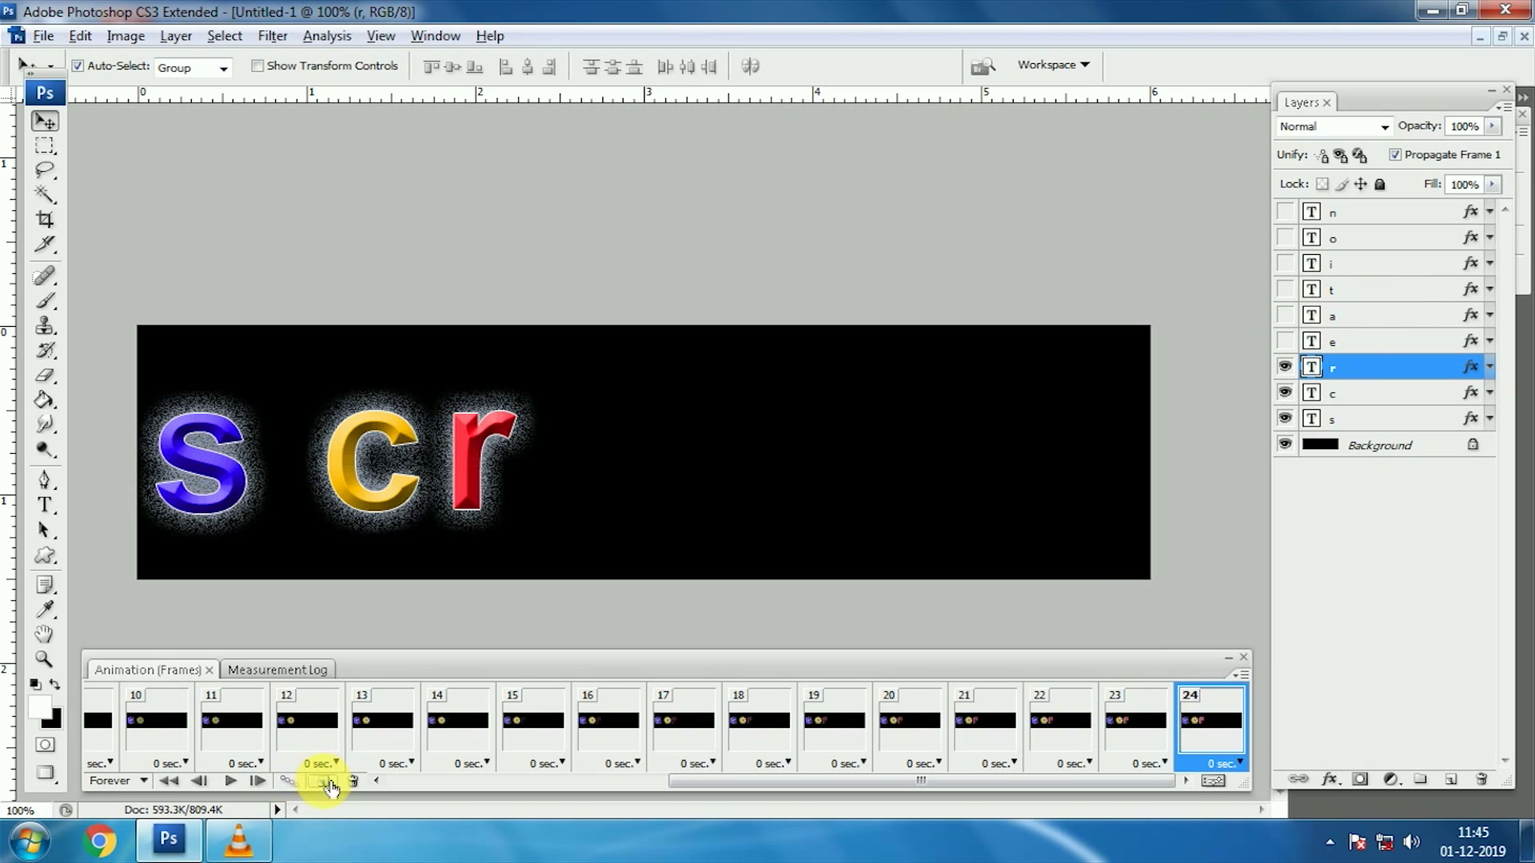
Add frame 25 showing the green e and tween it from frame 24 with 10 frames.
click(324, 782)
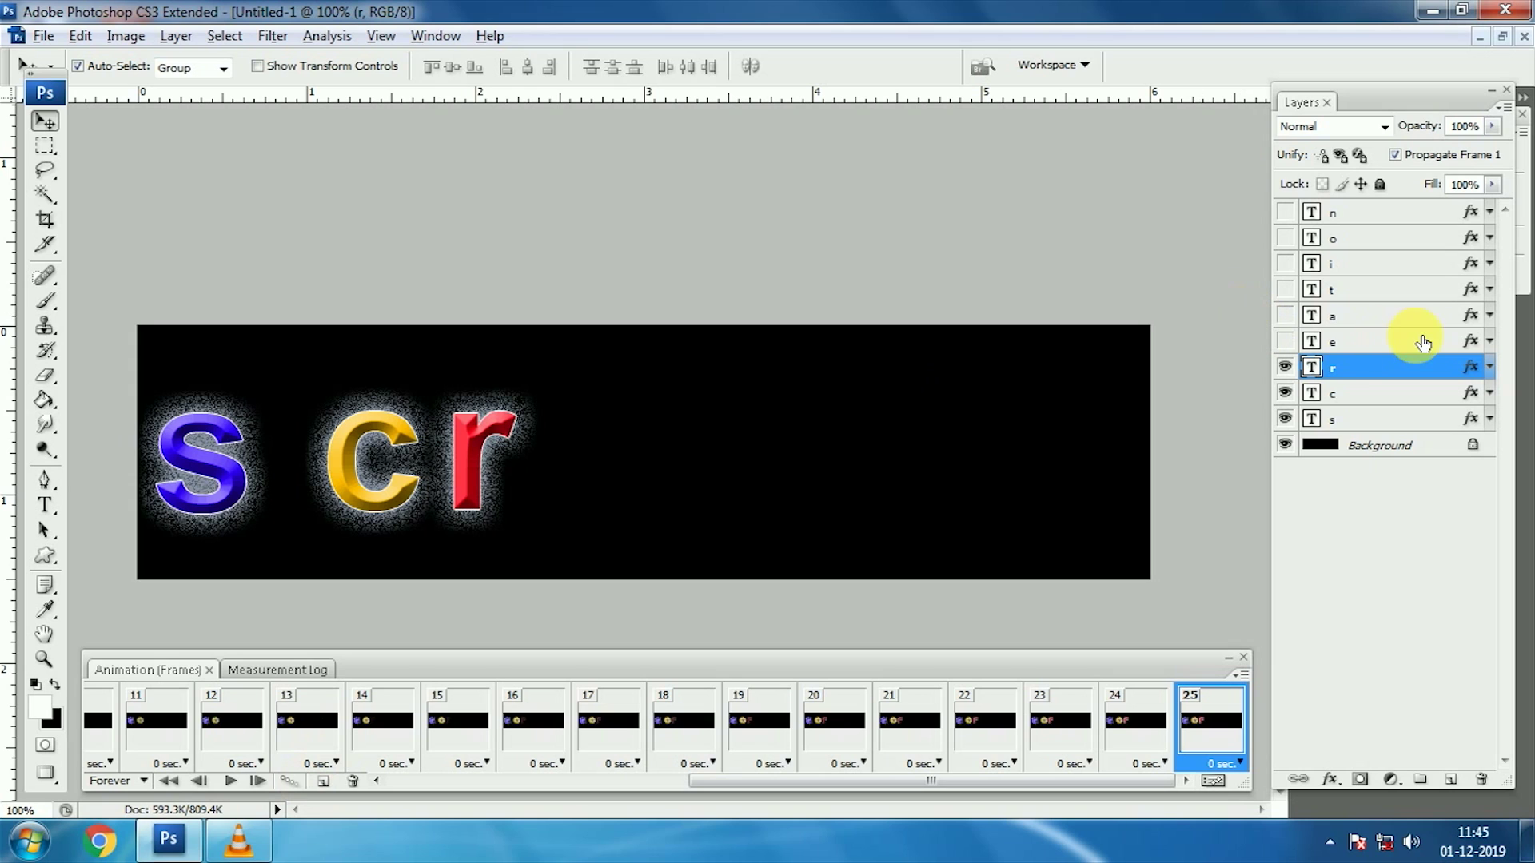
click(1423, 342)
click(1284, 342)
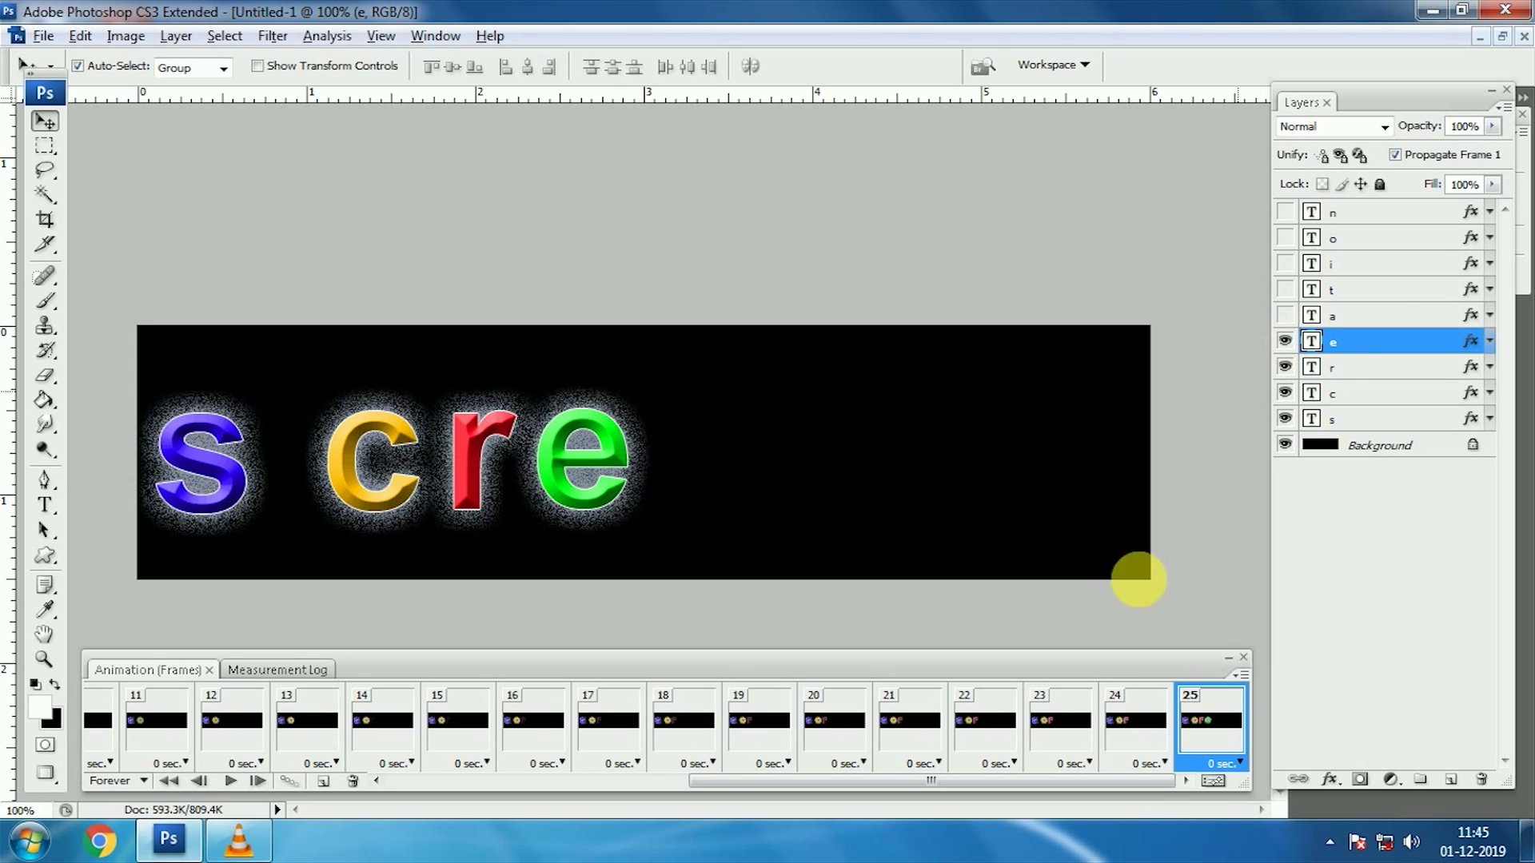
shift+click(1139, 727)
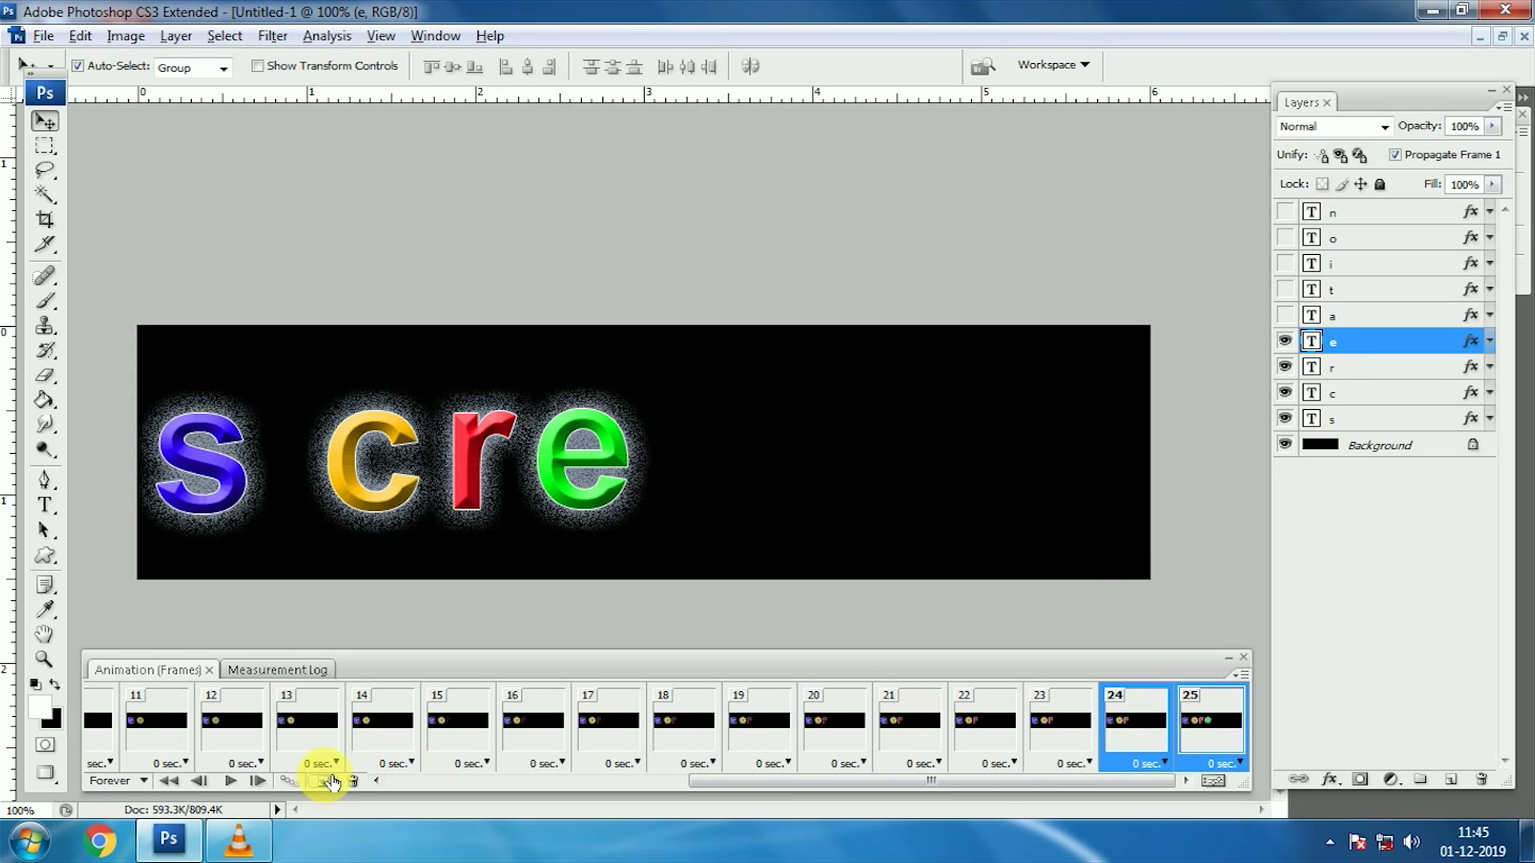
click(293, 784)
click(890, 223)
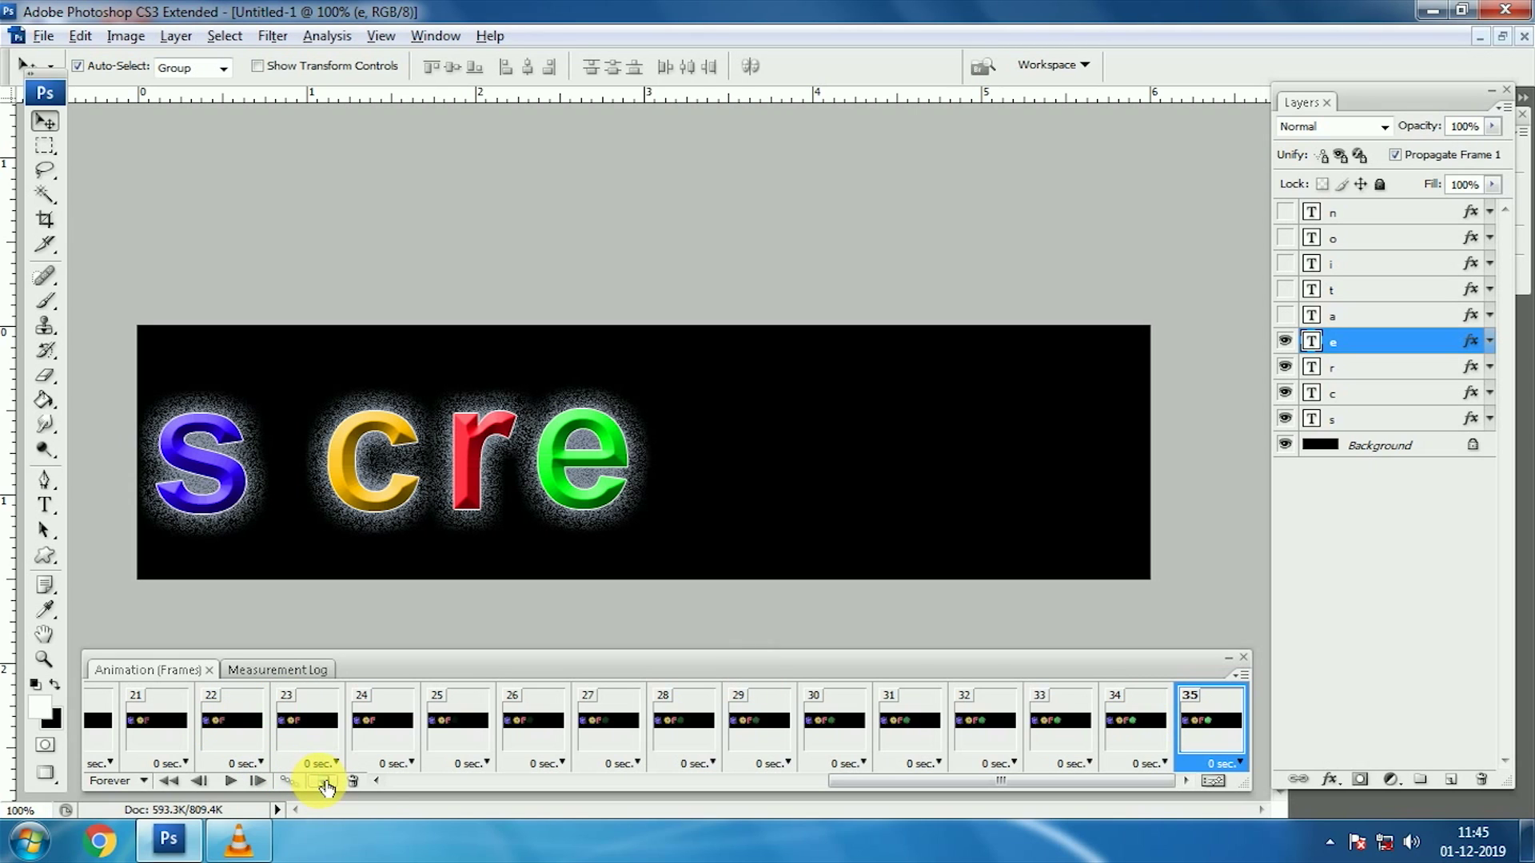
Add frame 36 showing the orange a and tween it from frame 35 with 10 frames.
click(324, 782)
click(1391, 314)
click(1286, 316)
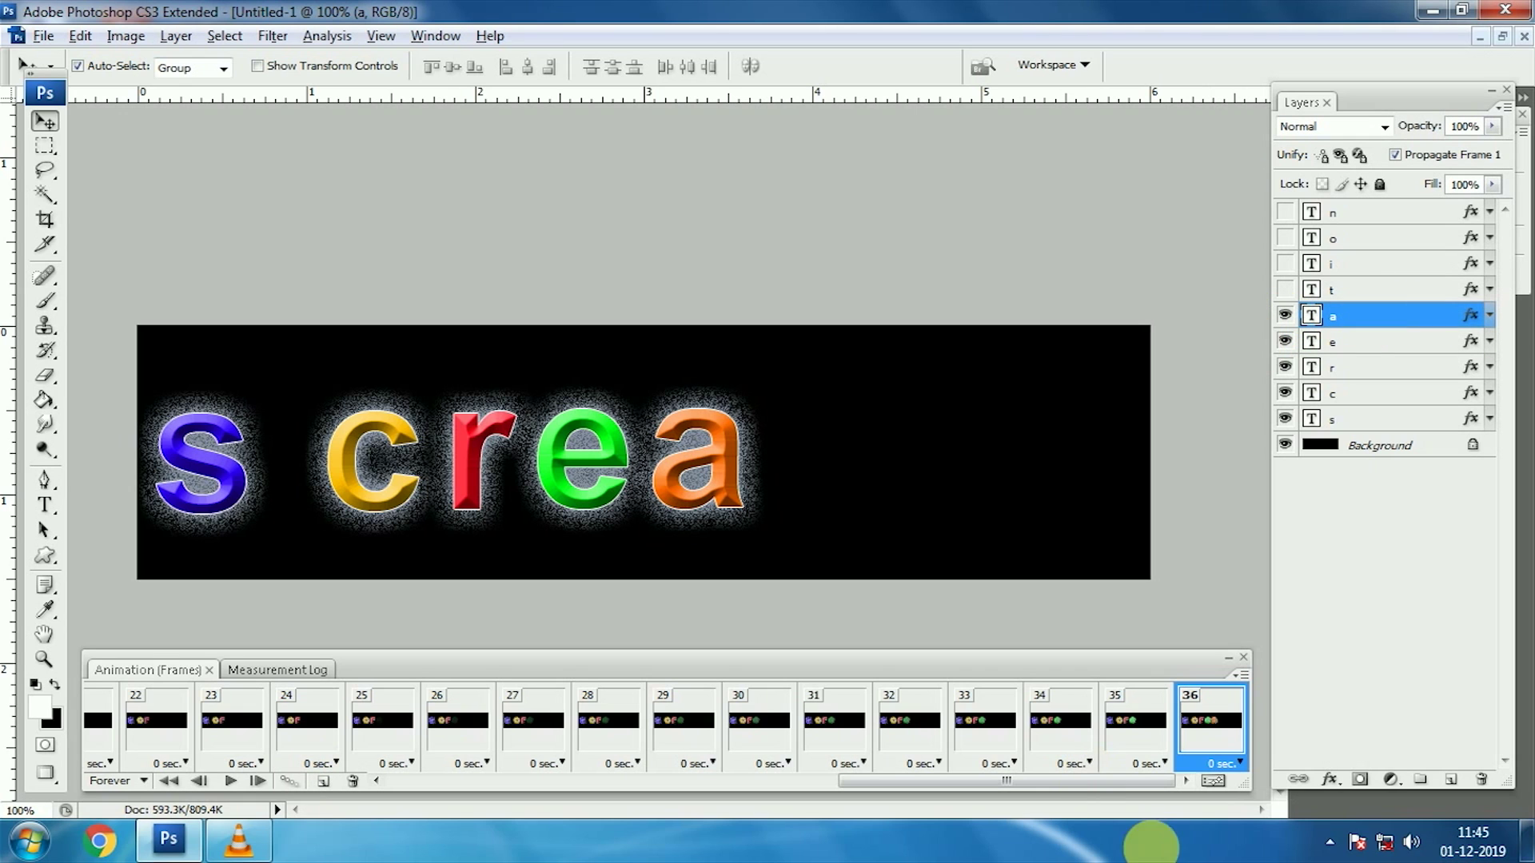
shift+click(1135, 723)
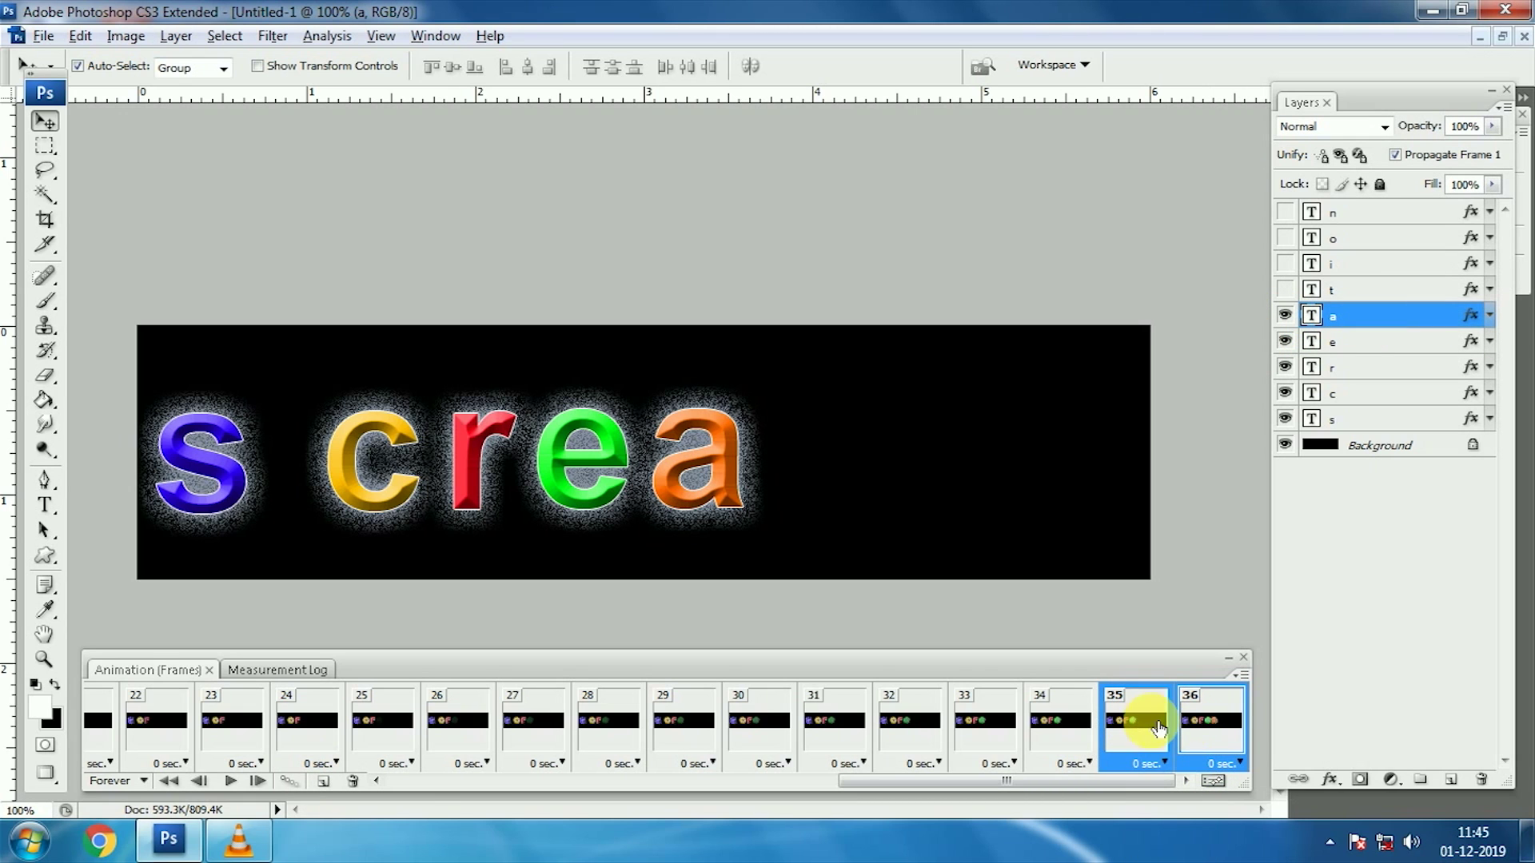
click(290, 782)
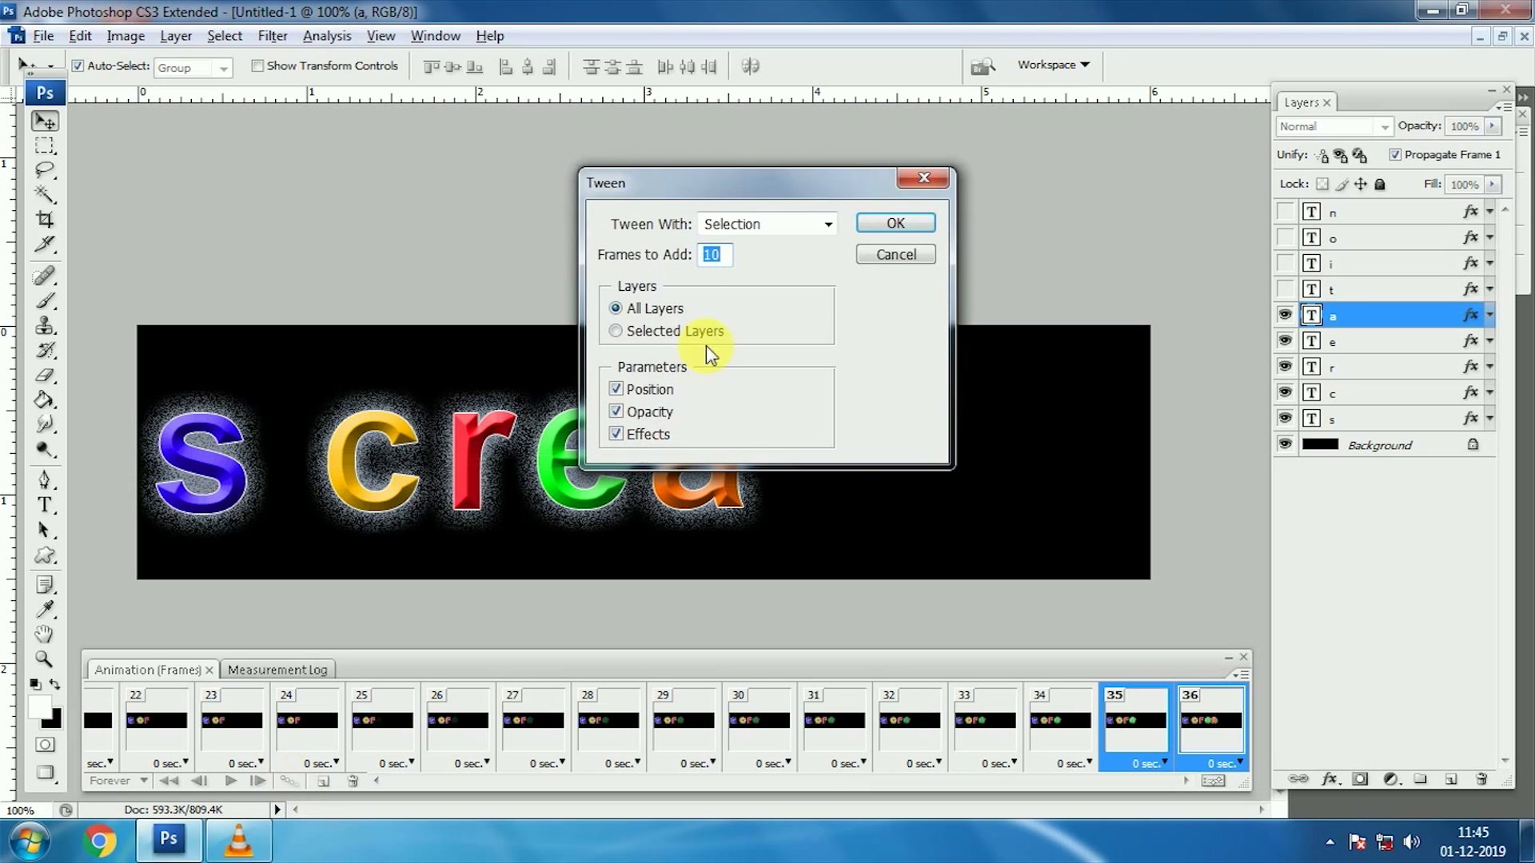
click(892, 227)
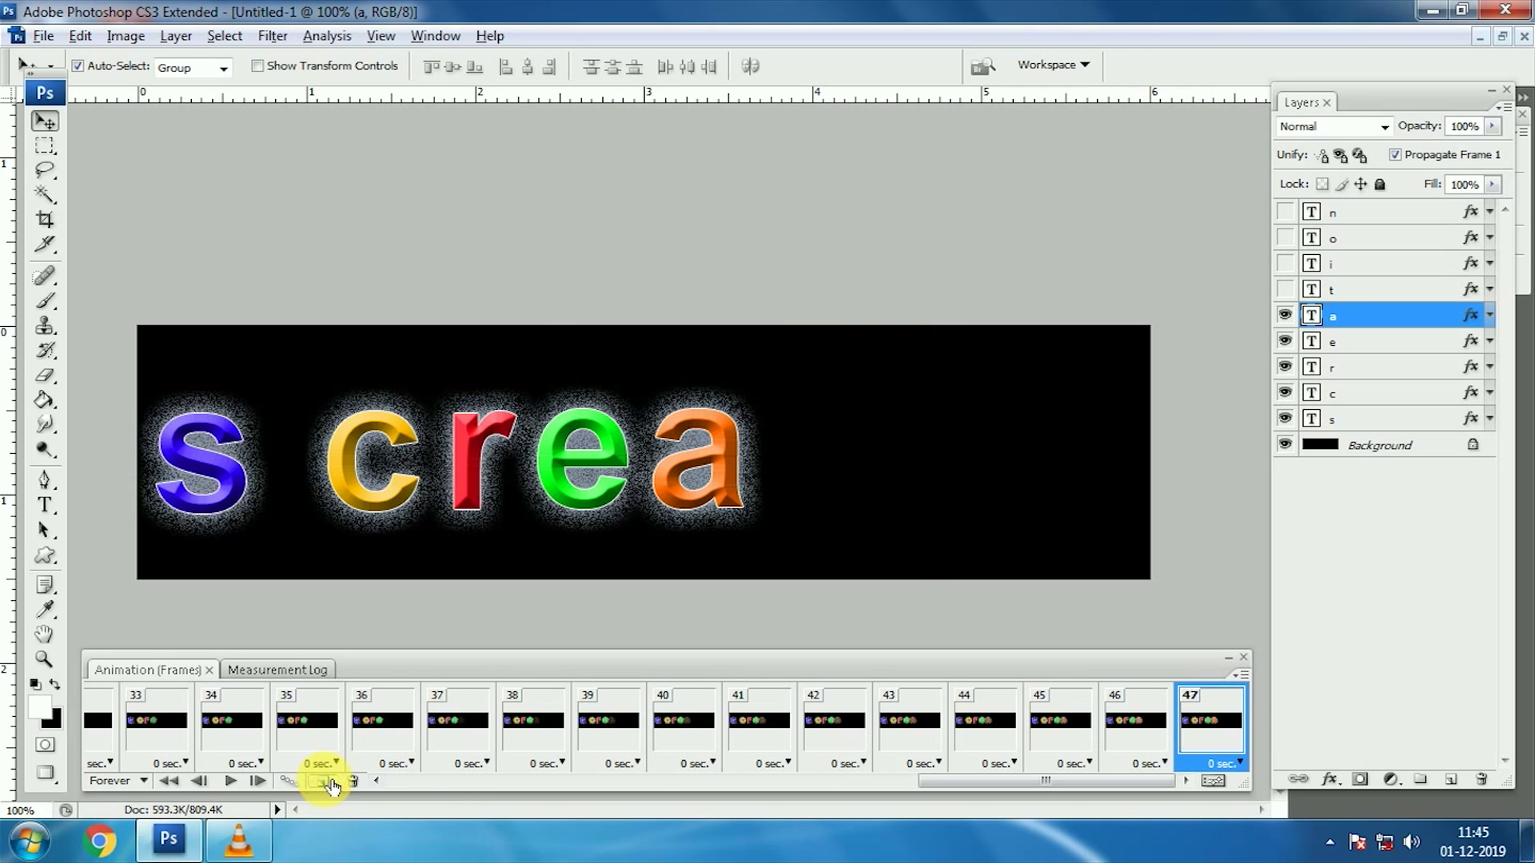
click(1401, 291)
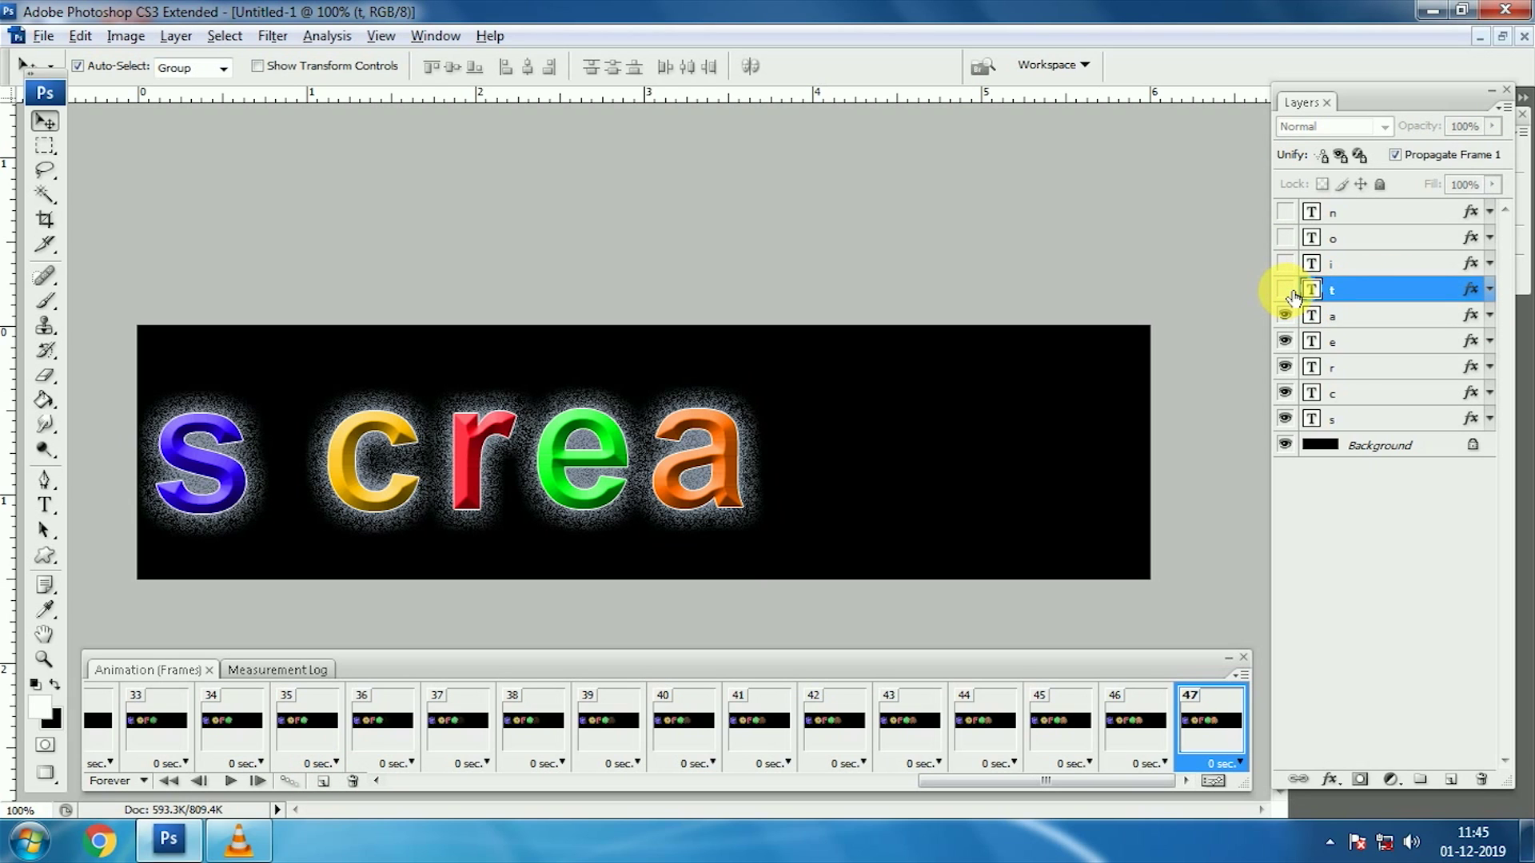
Show the magenta t in frame 47 and tween it from frame 46 with 10 frames.
click(1288, 291)
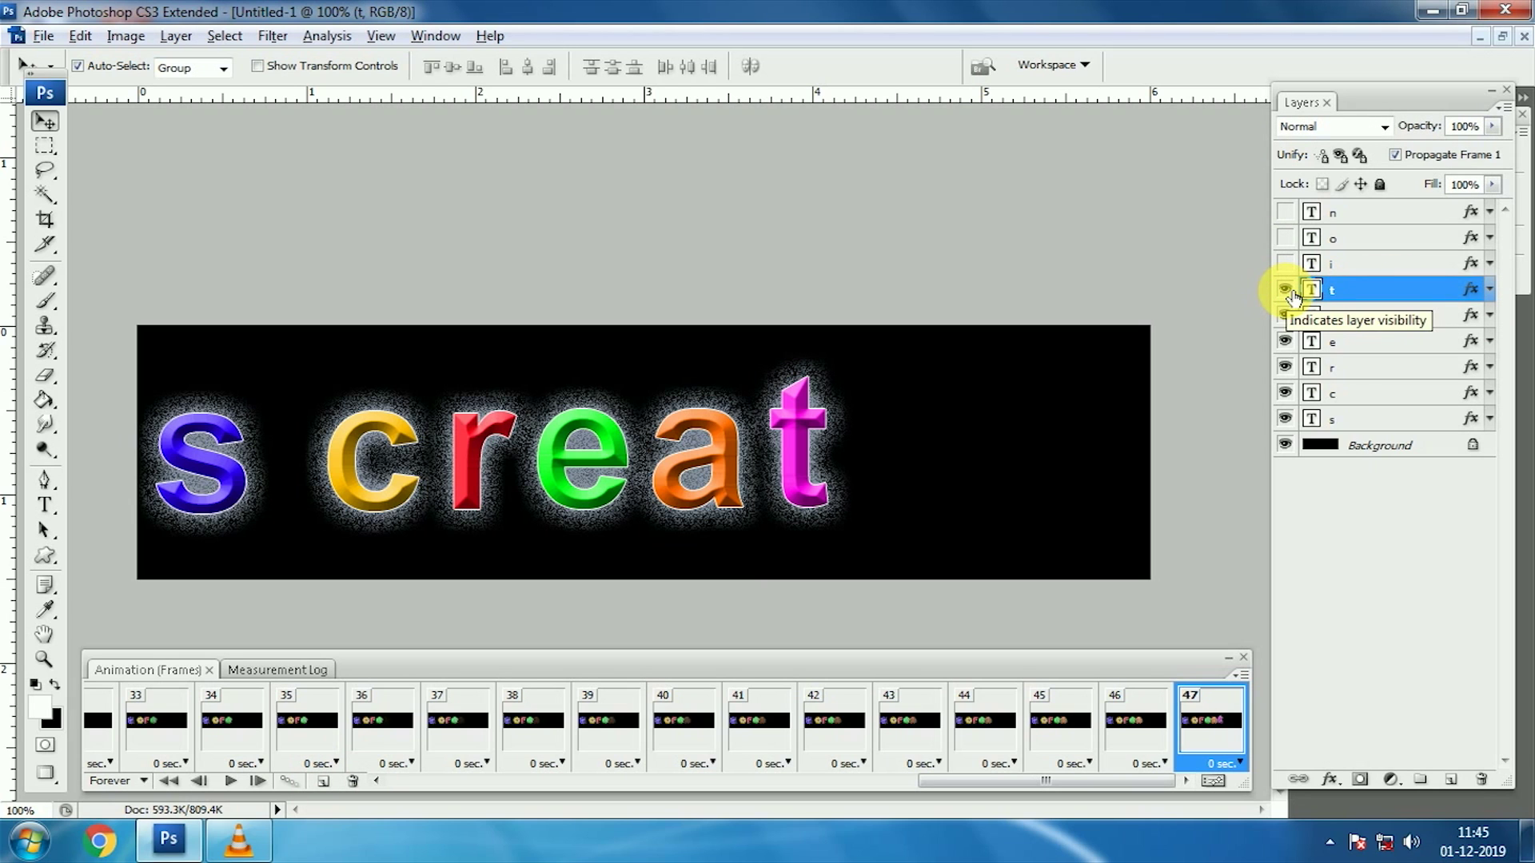
shift+click(1145, 717)
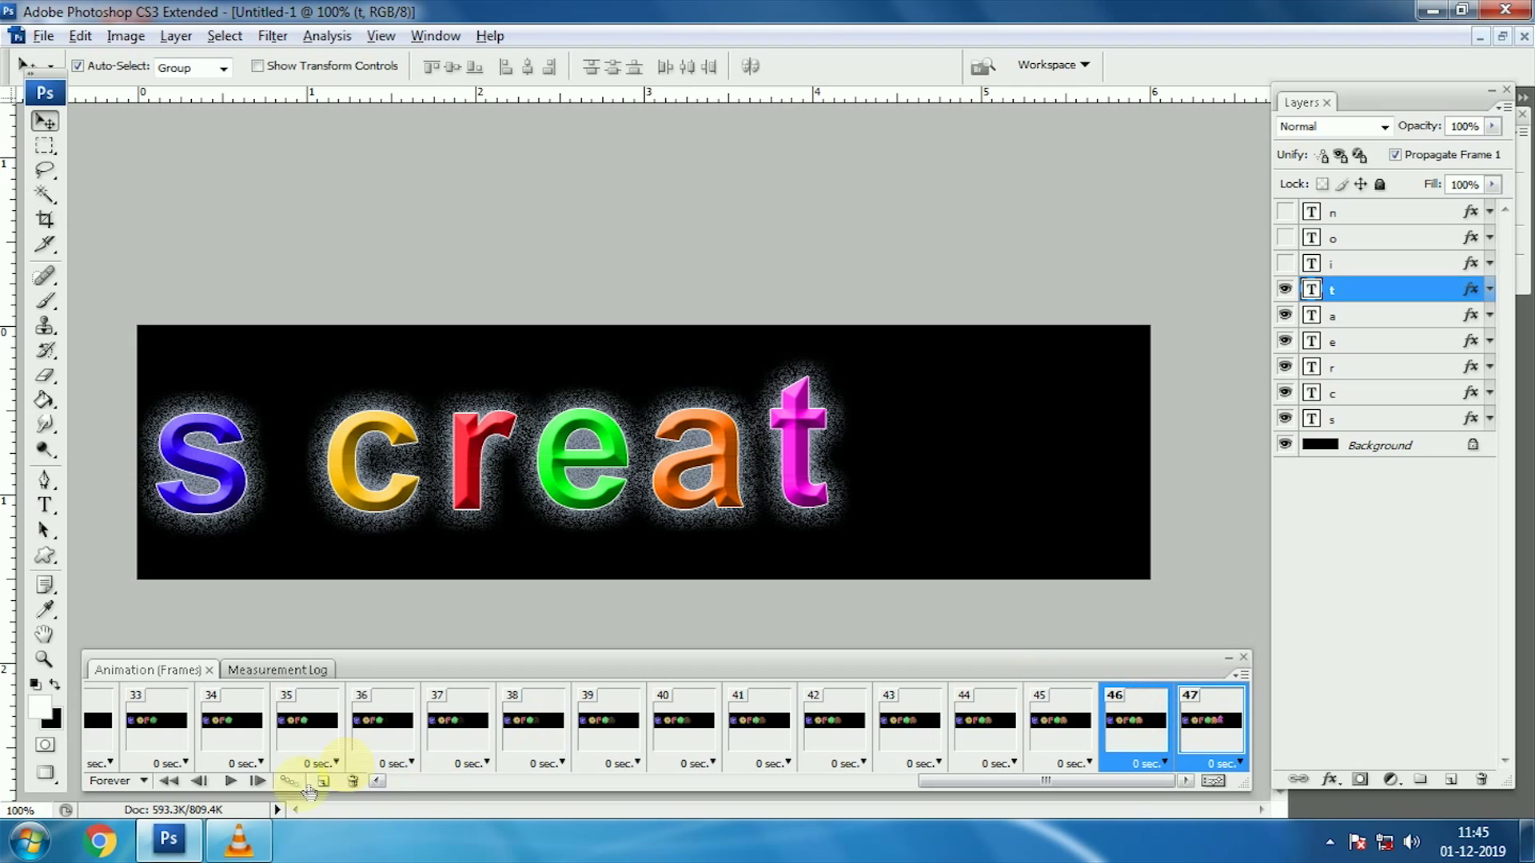
click(297, 788)
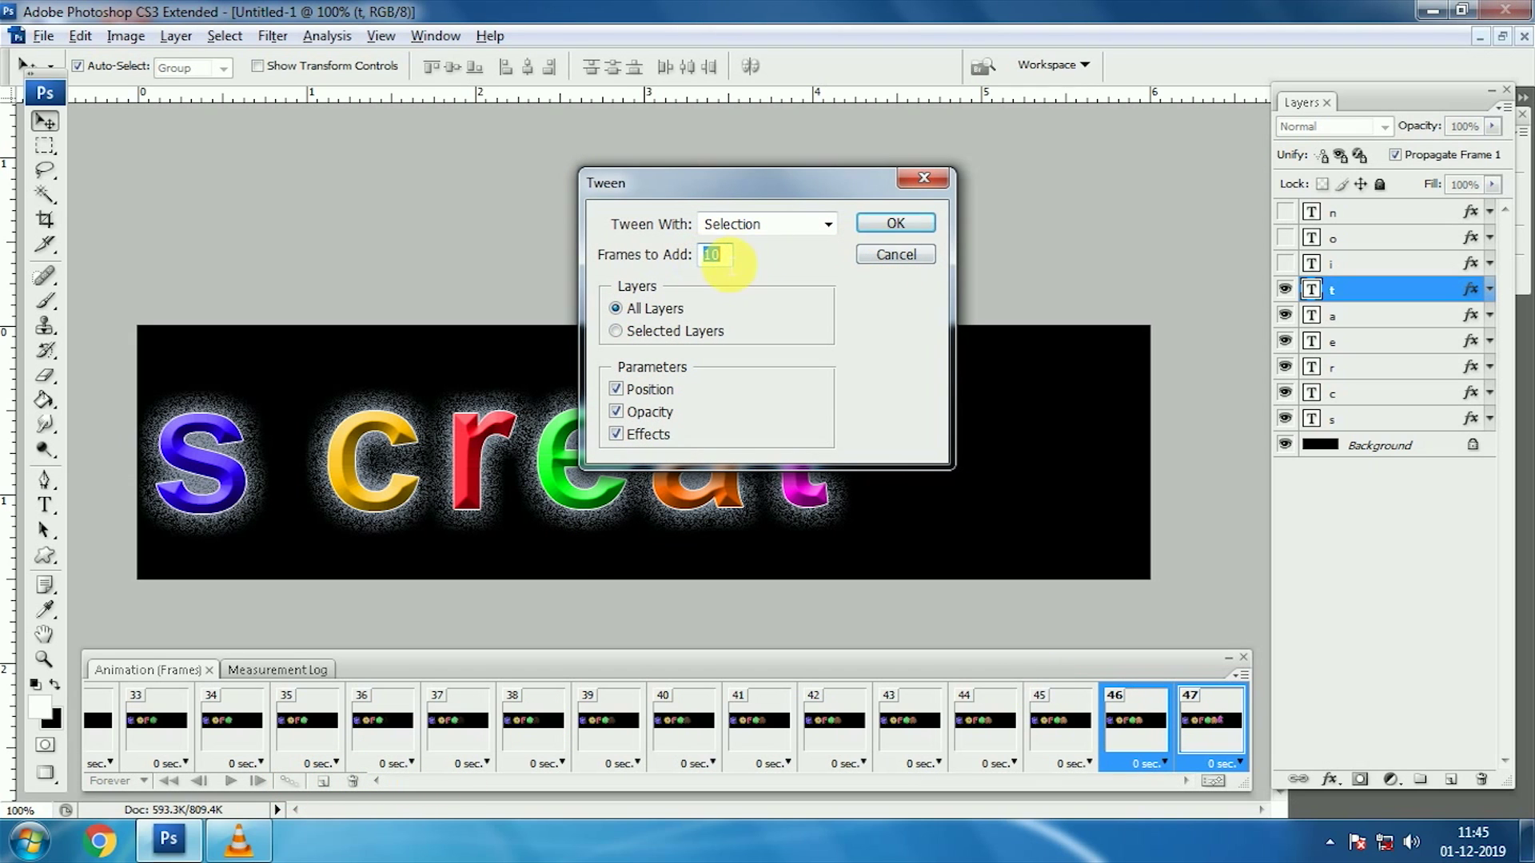
click(882, 227)
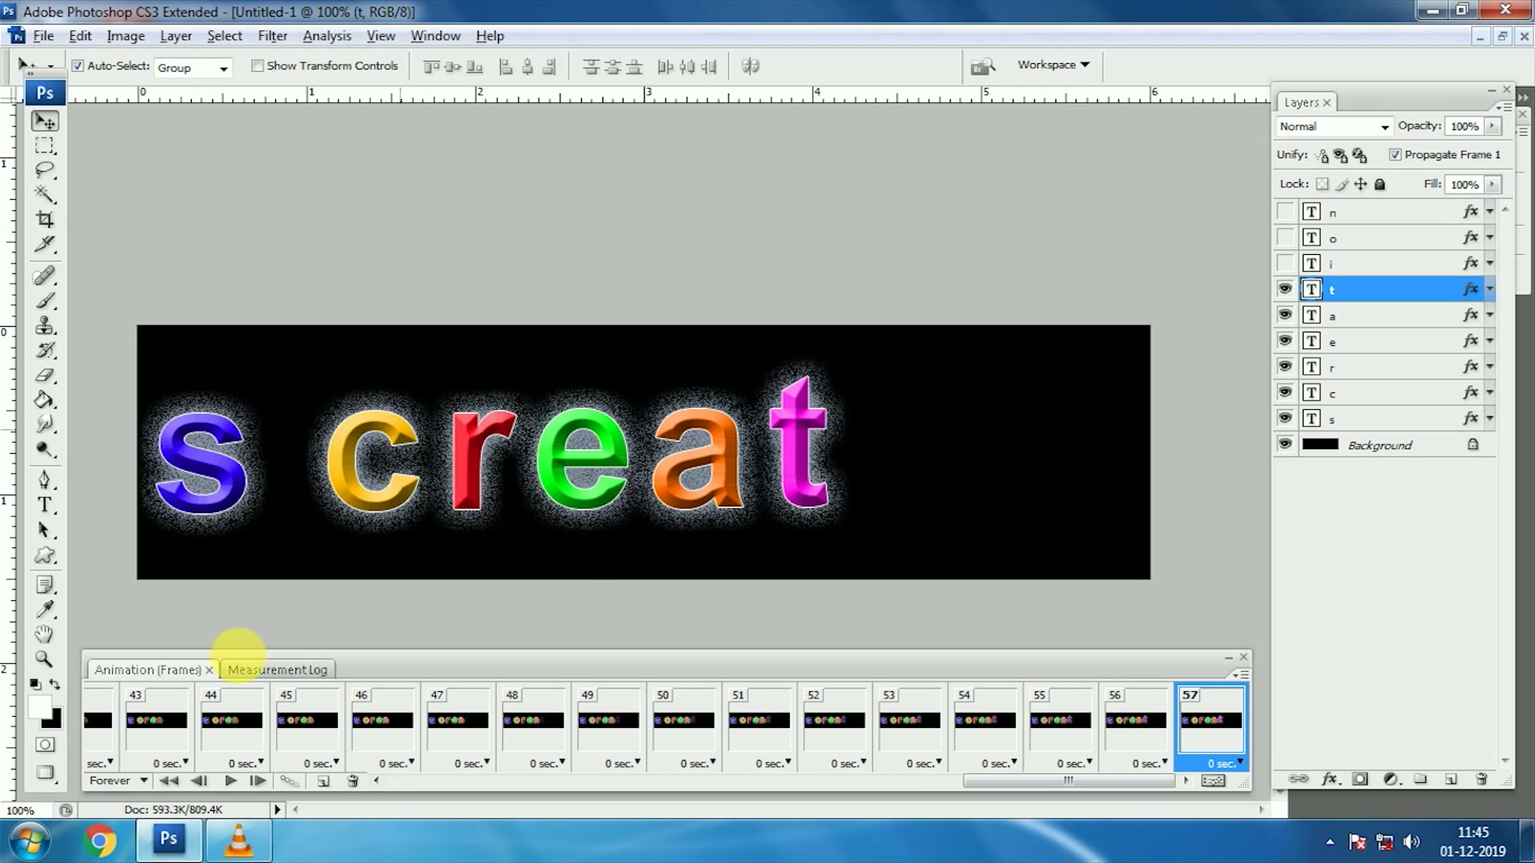
Add frame 58 showing the sky-blue i and tween it from frame 57 with 10 frames.
click(324, 783)
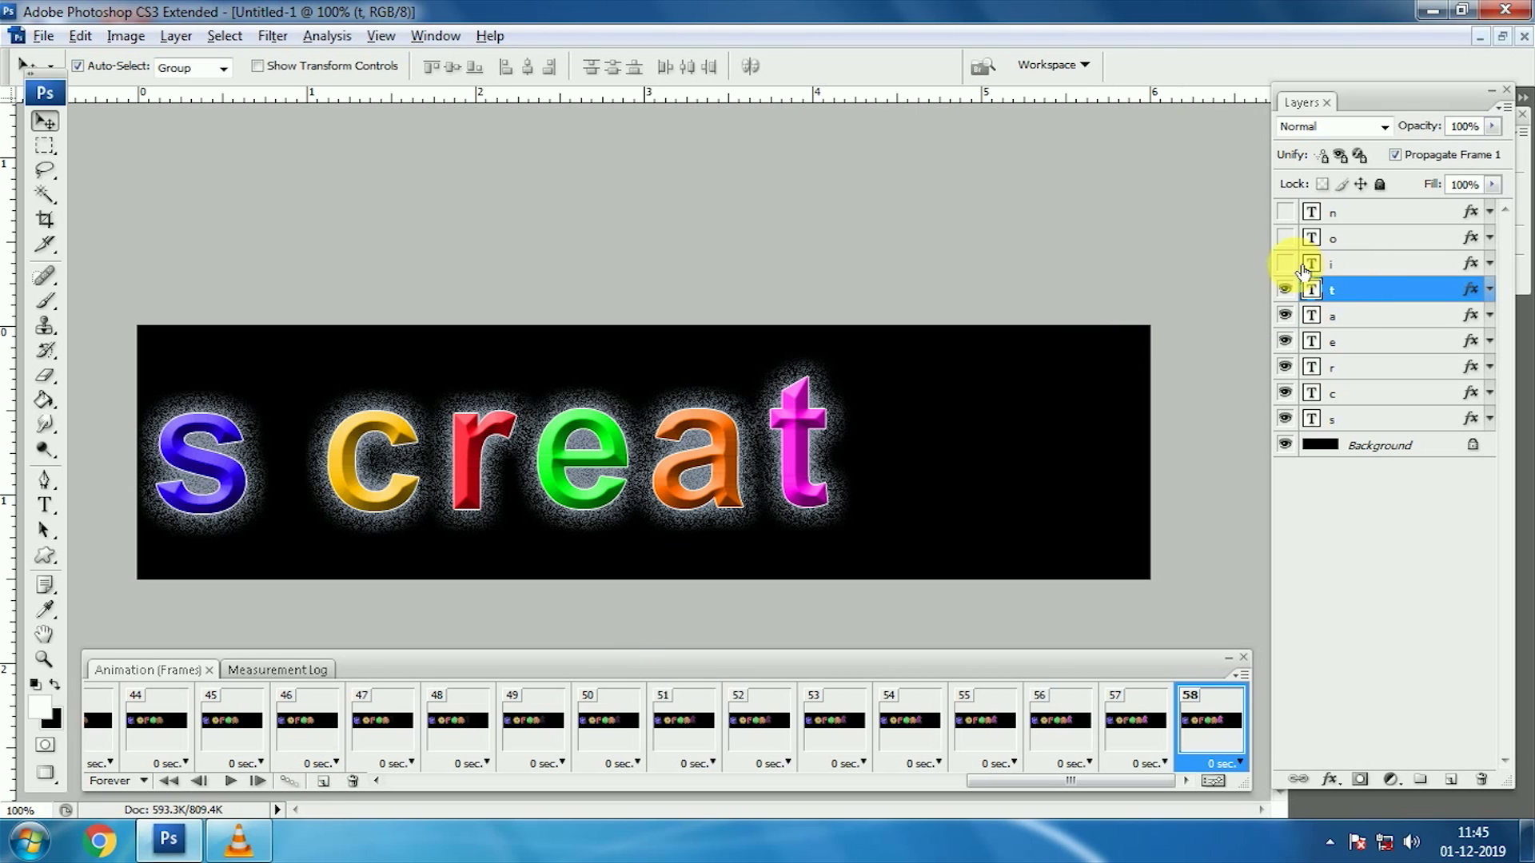
click(1321, 267)
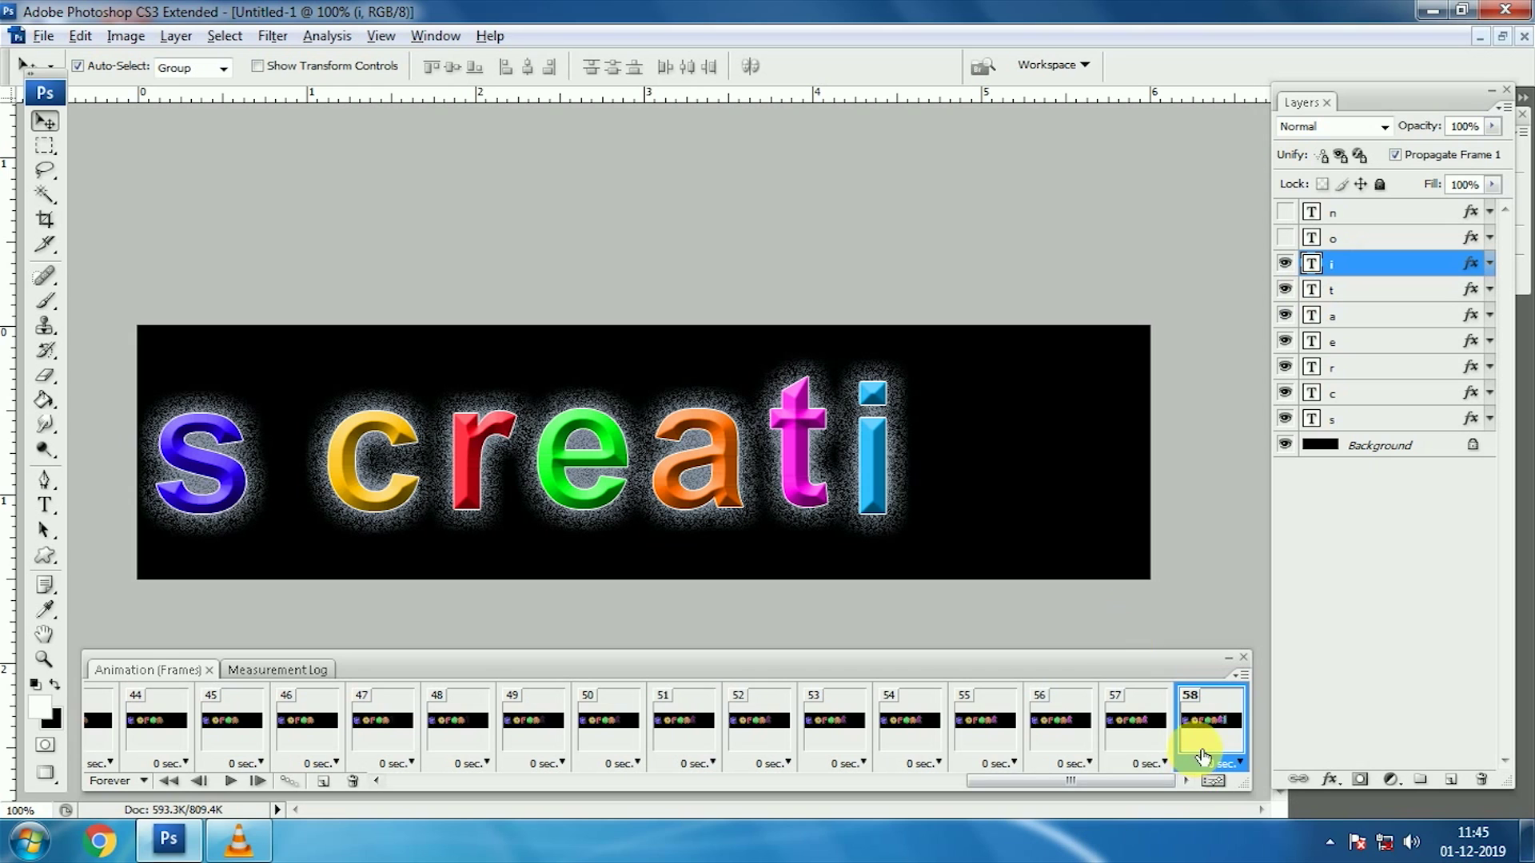
shift+click(1149, 726)
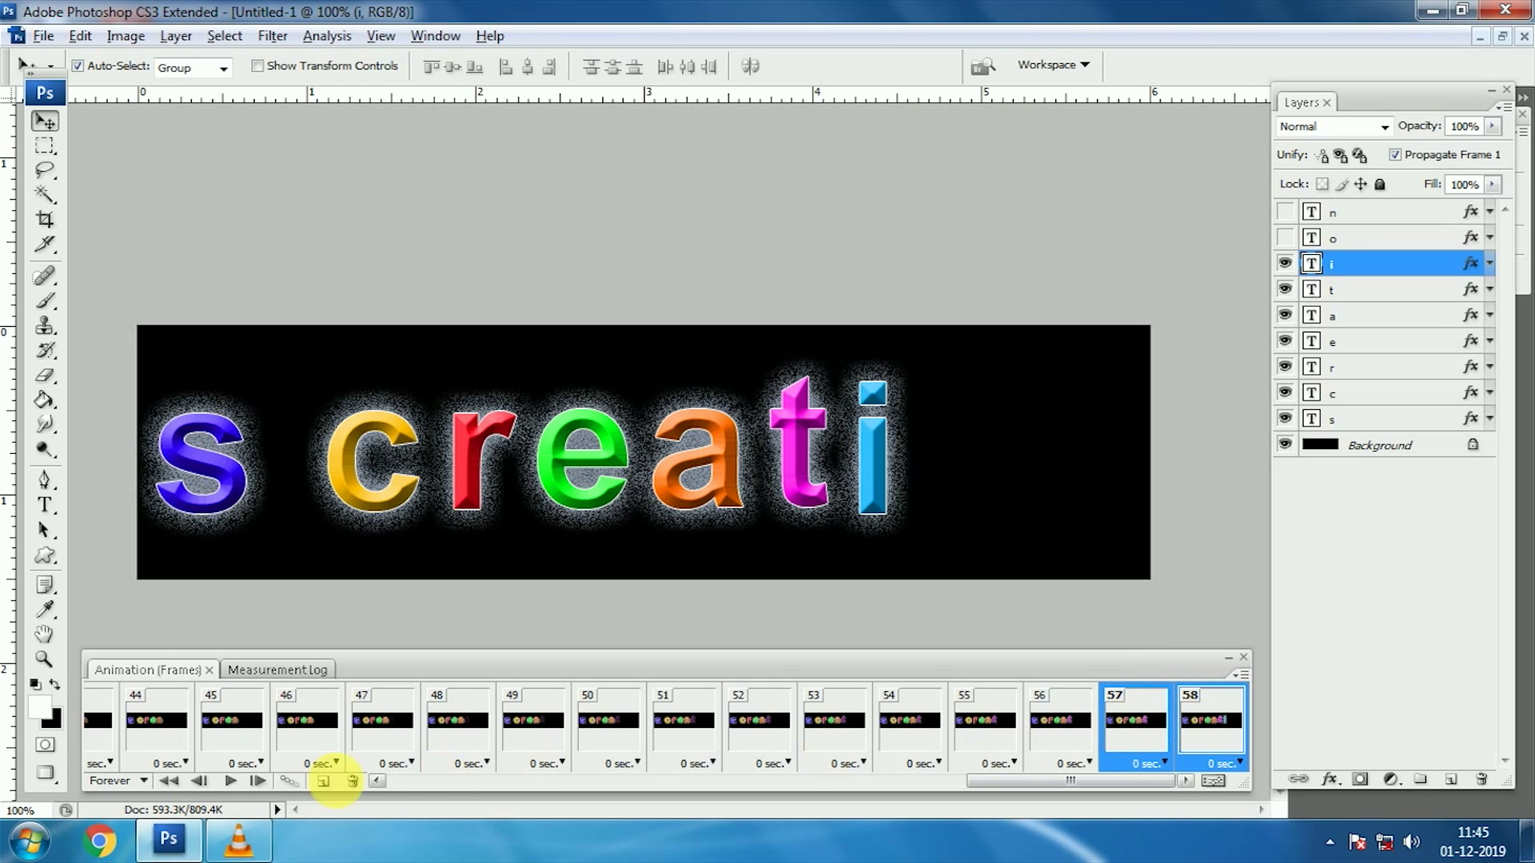
click(289, 782)
click(877, 228)
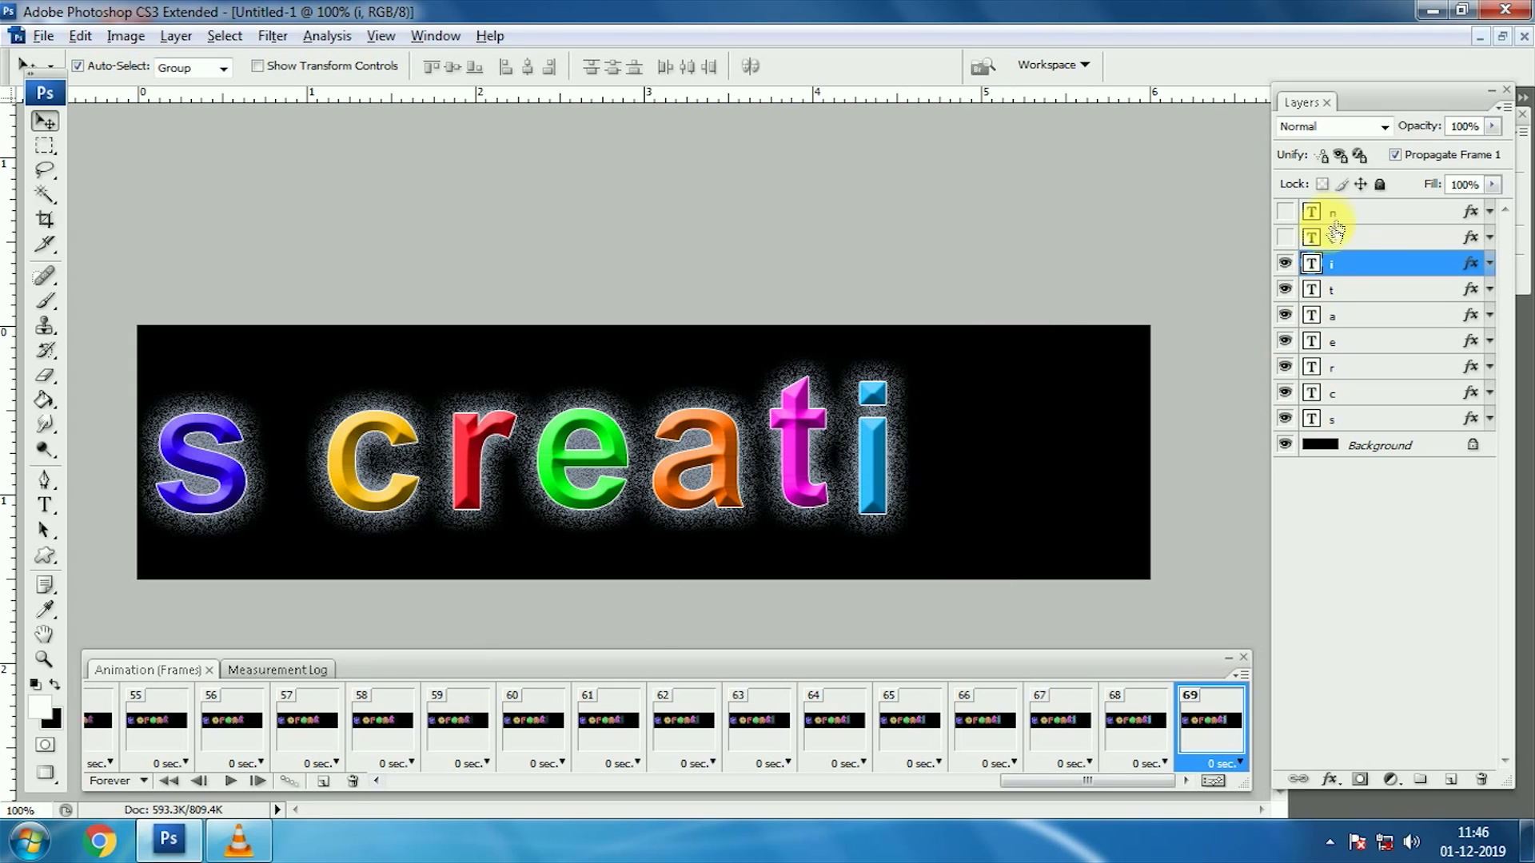
Show the green o in the last frame and tween it in with 10 frames.
click(1369, 238)
click(1285, 238)
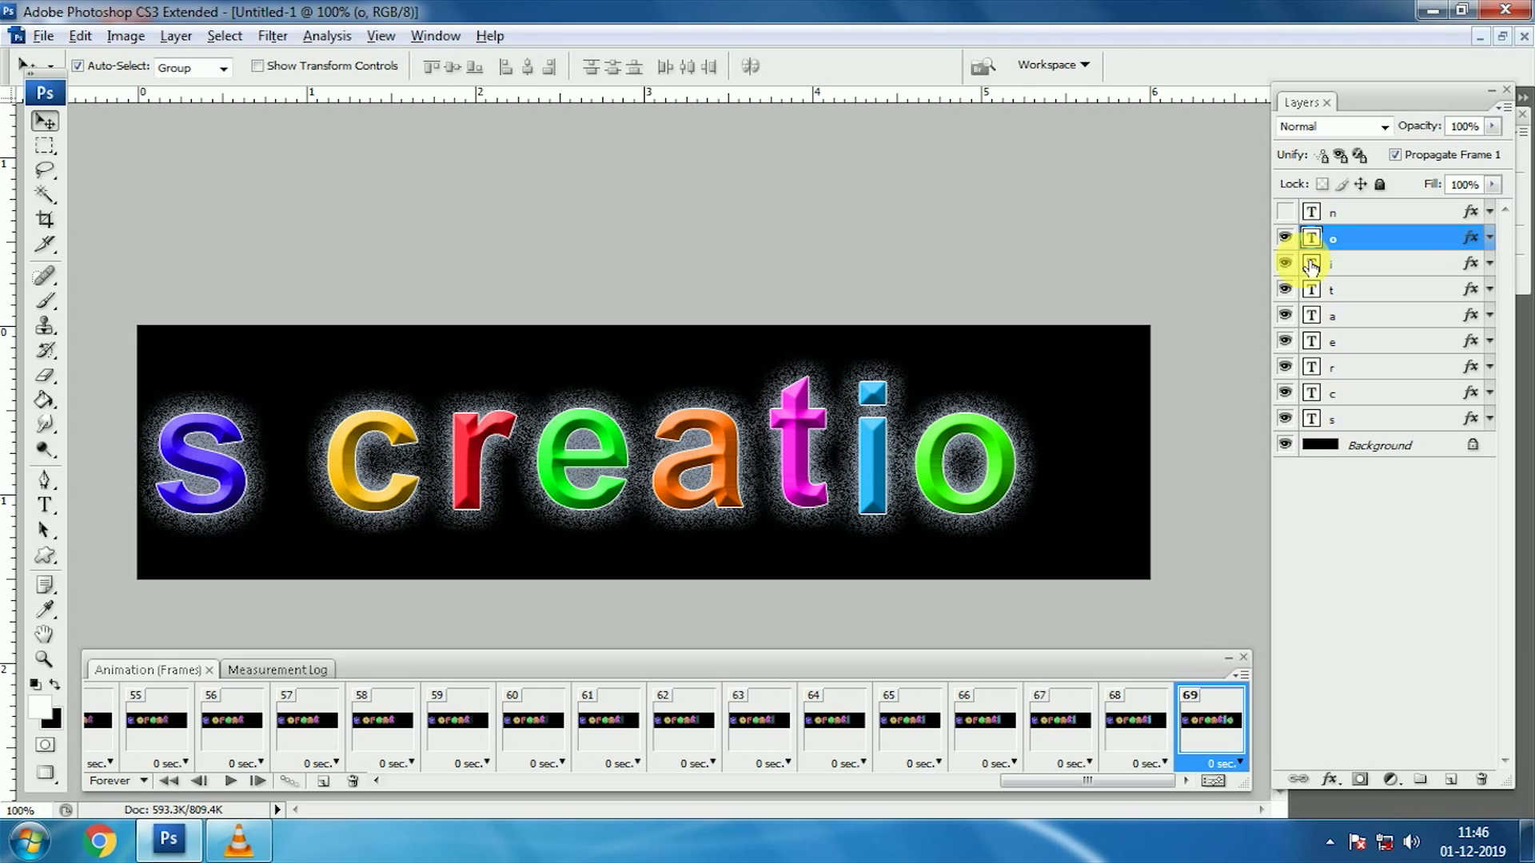
shift+click(1135, 720)
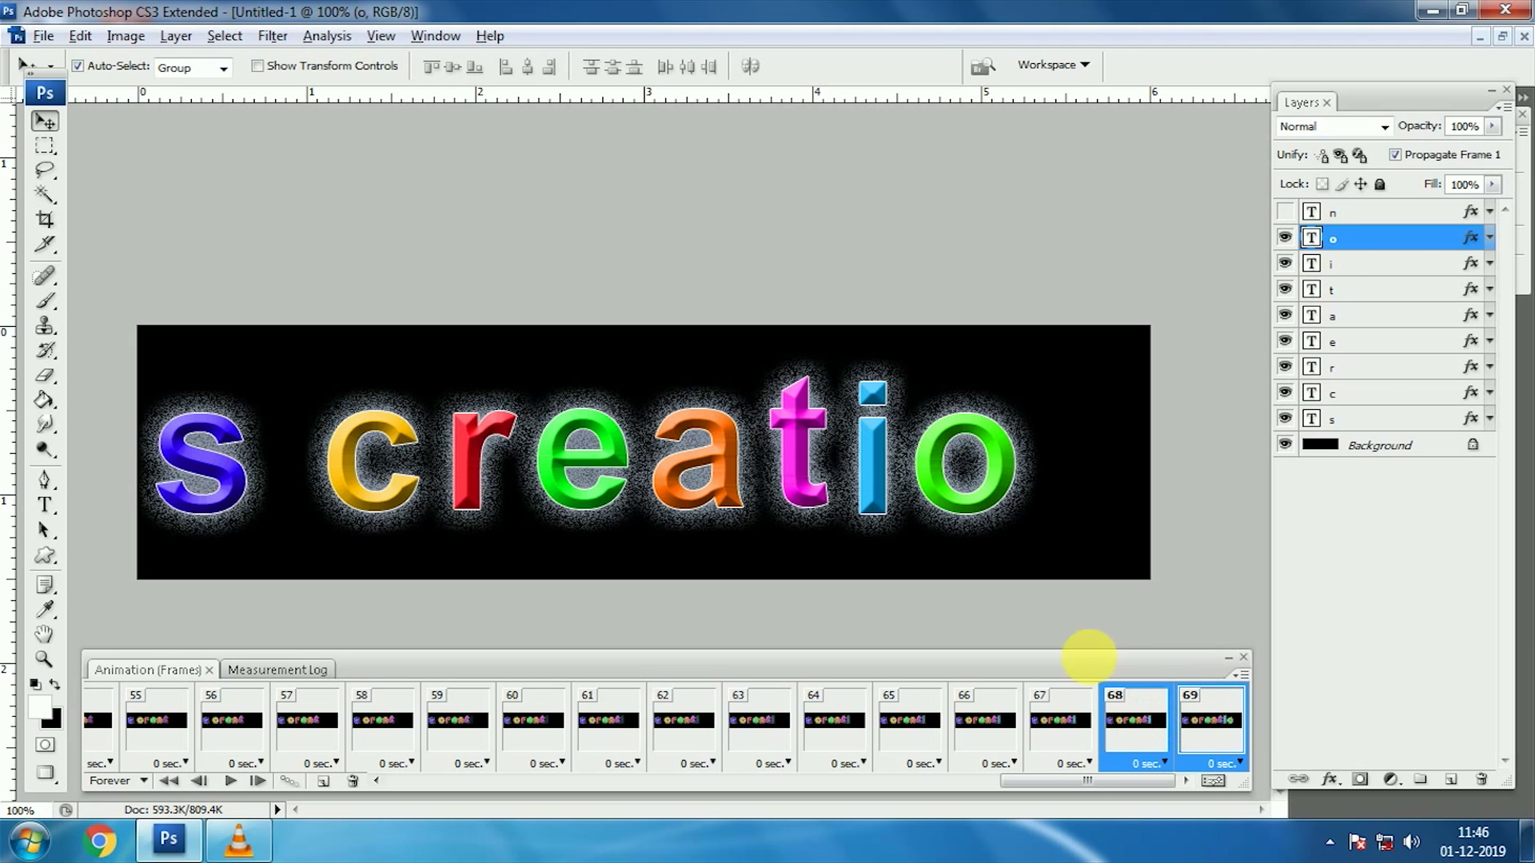
click(289, 781)
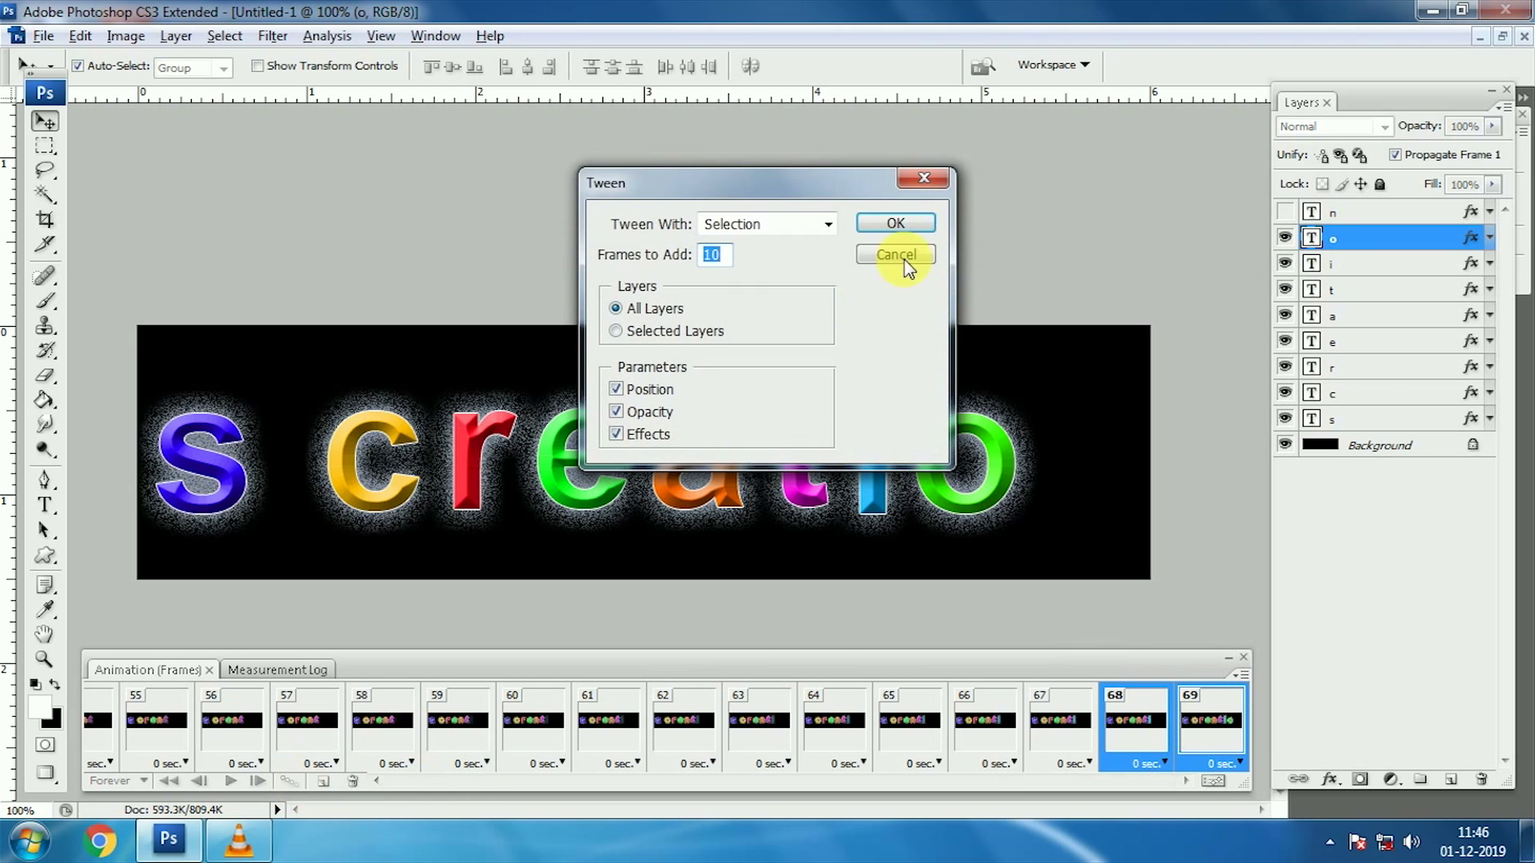
click(897, 224)
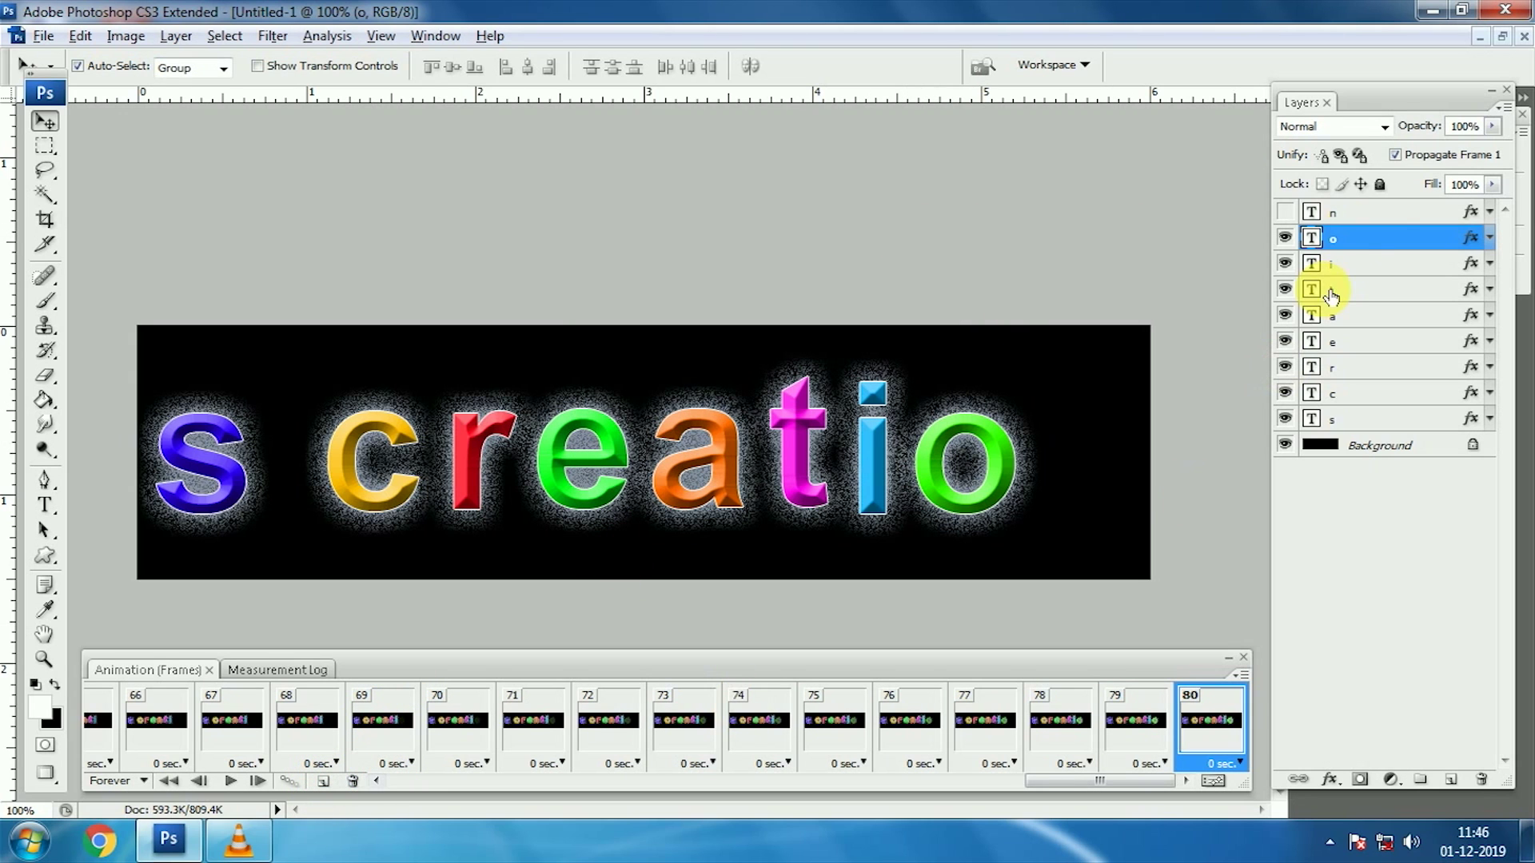
Show the yellow n in the last frame and tween it in with 10 frames.
click(1392, 214)
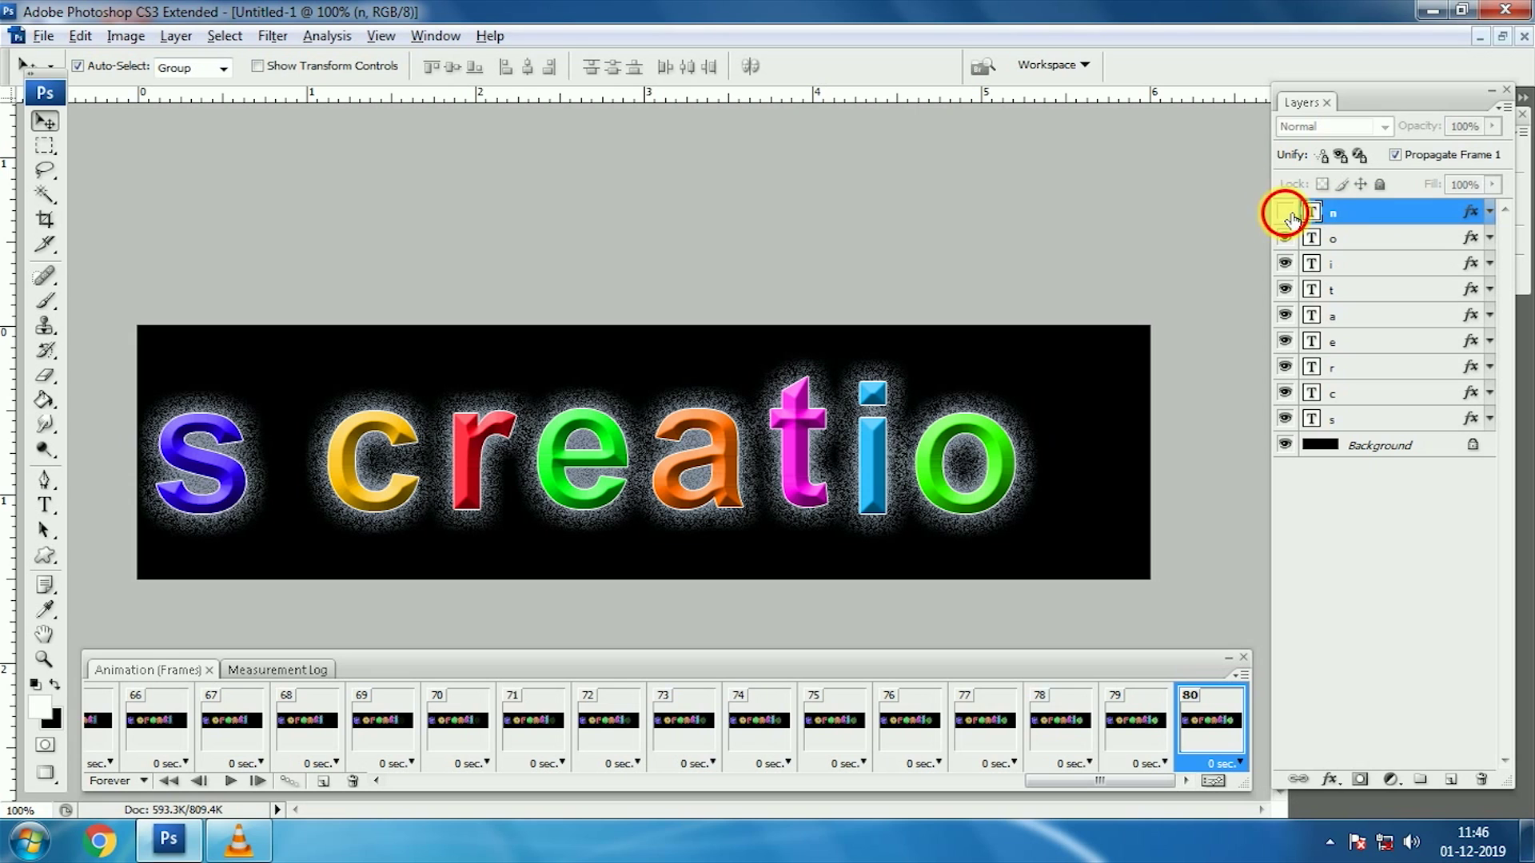
click(1288, 215)
shift+click(1145, 728)
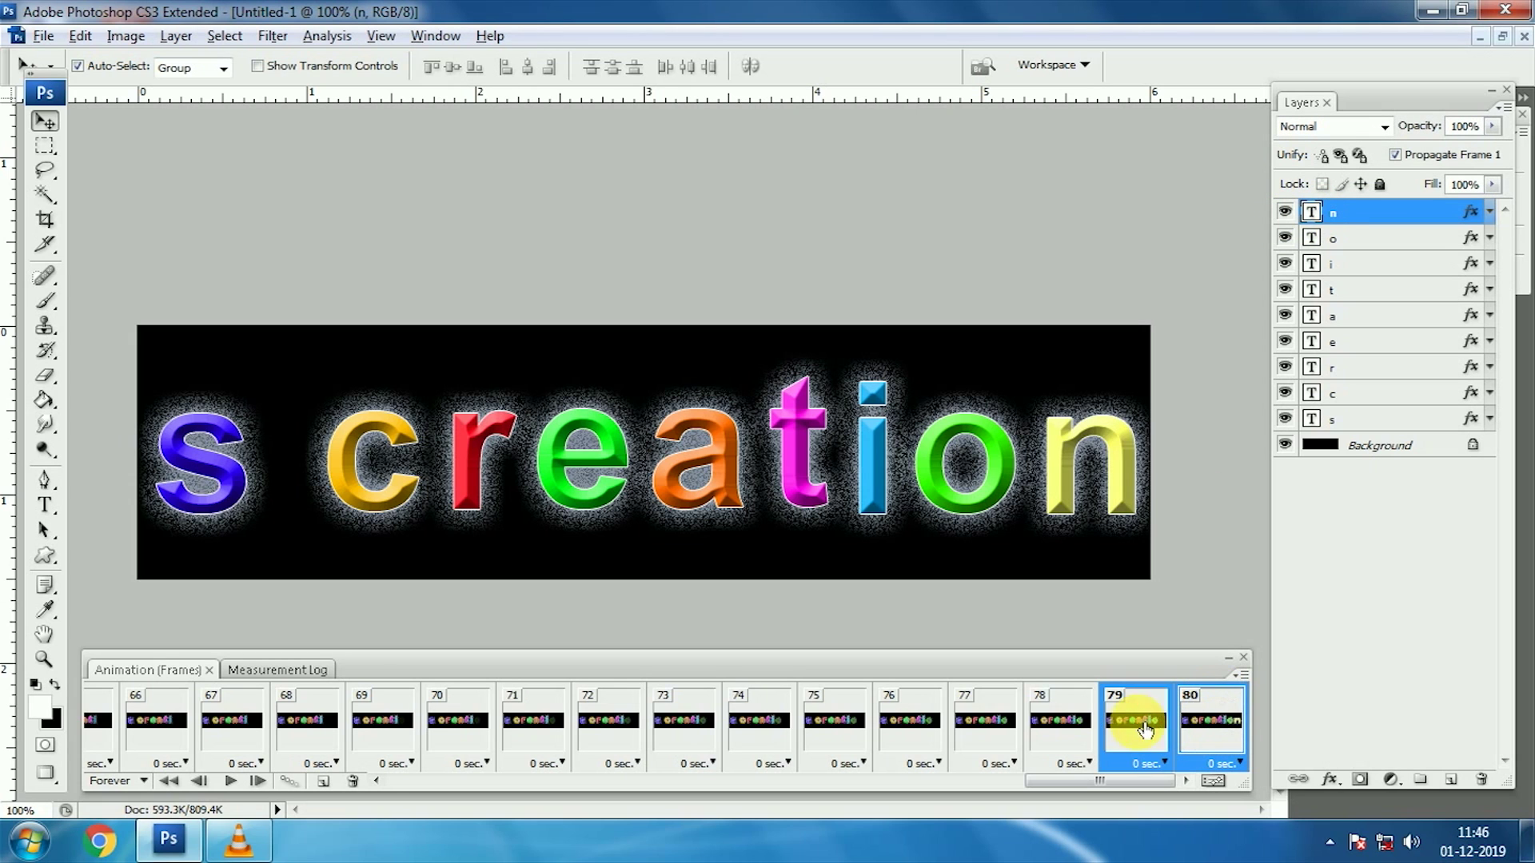
click(290, 781)
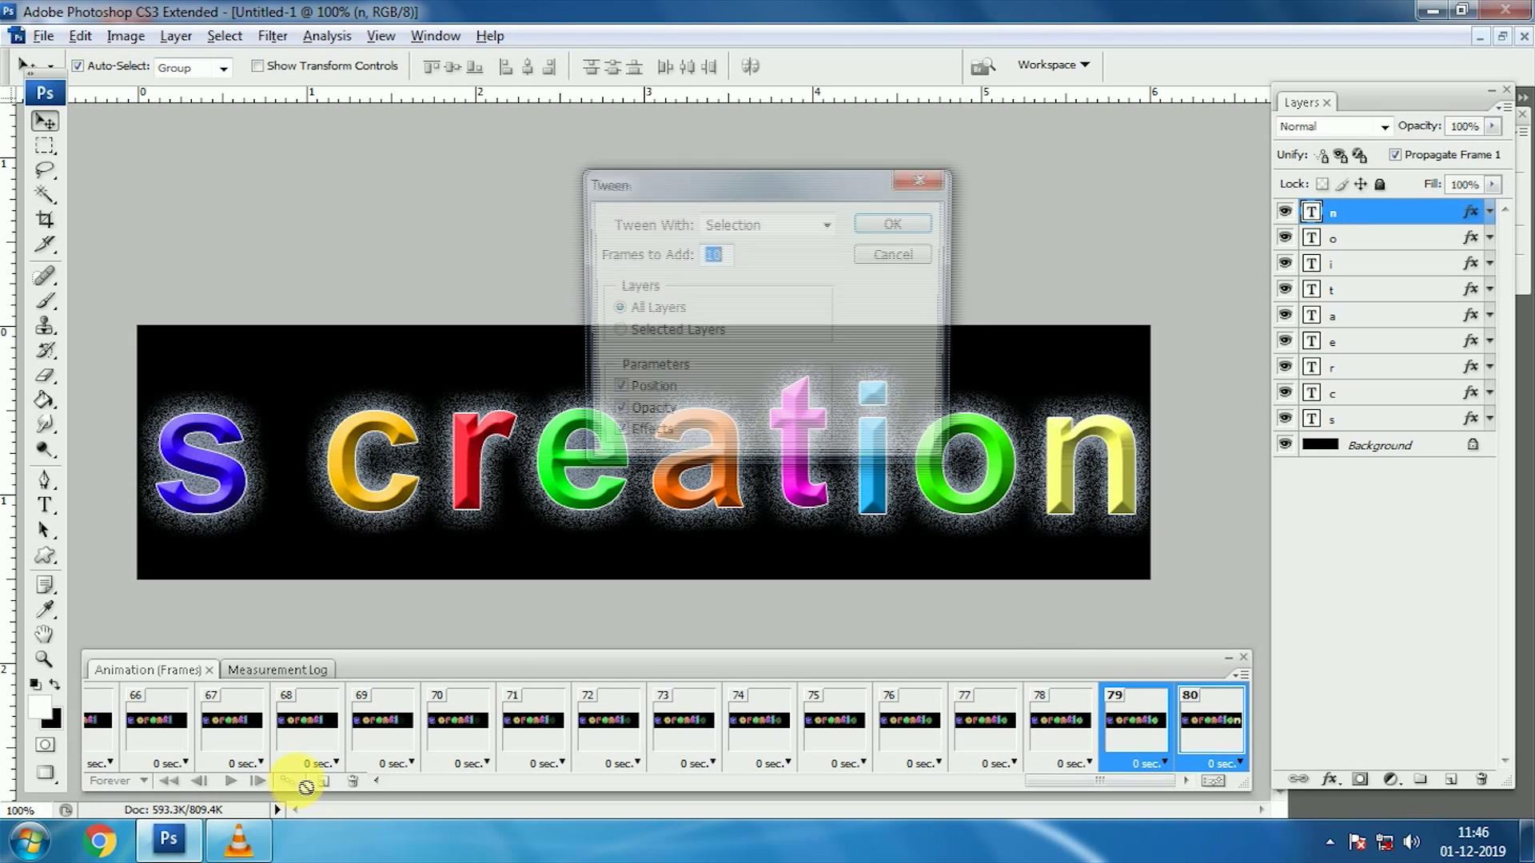
click(887, 232)
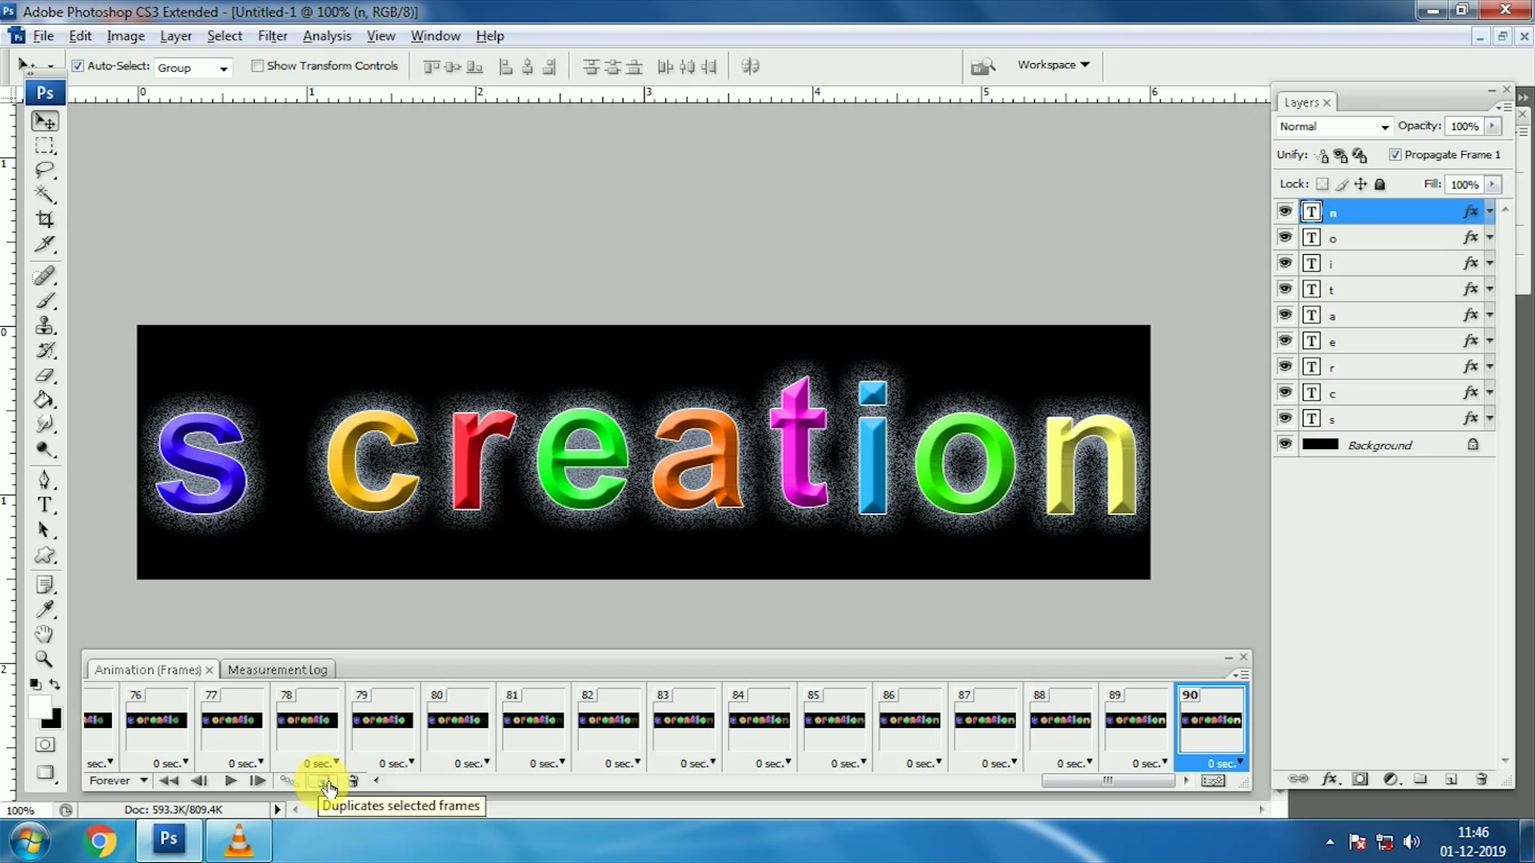
Play the animation full screen without panels or rulers, then stop and restore the standard view.
click(232, 781)
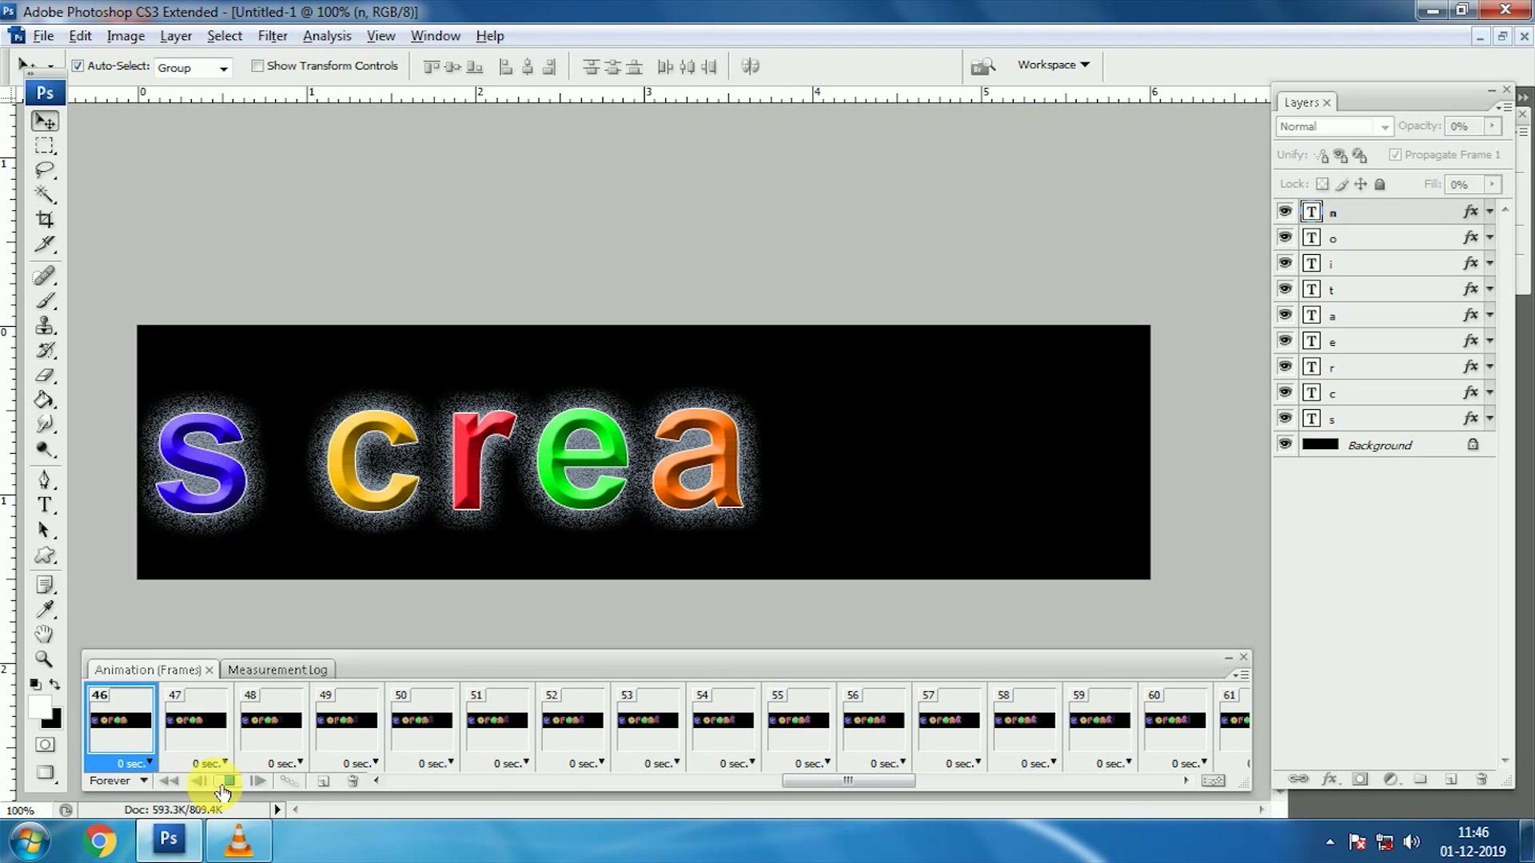
key(Tab)
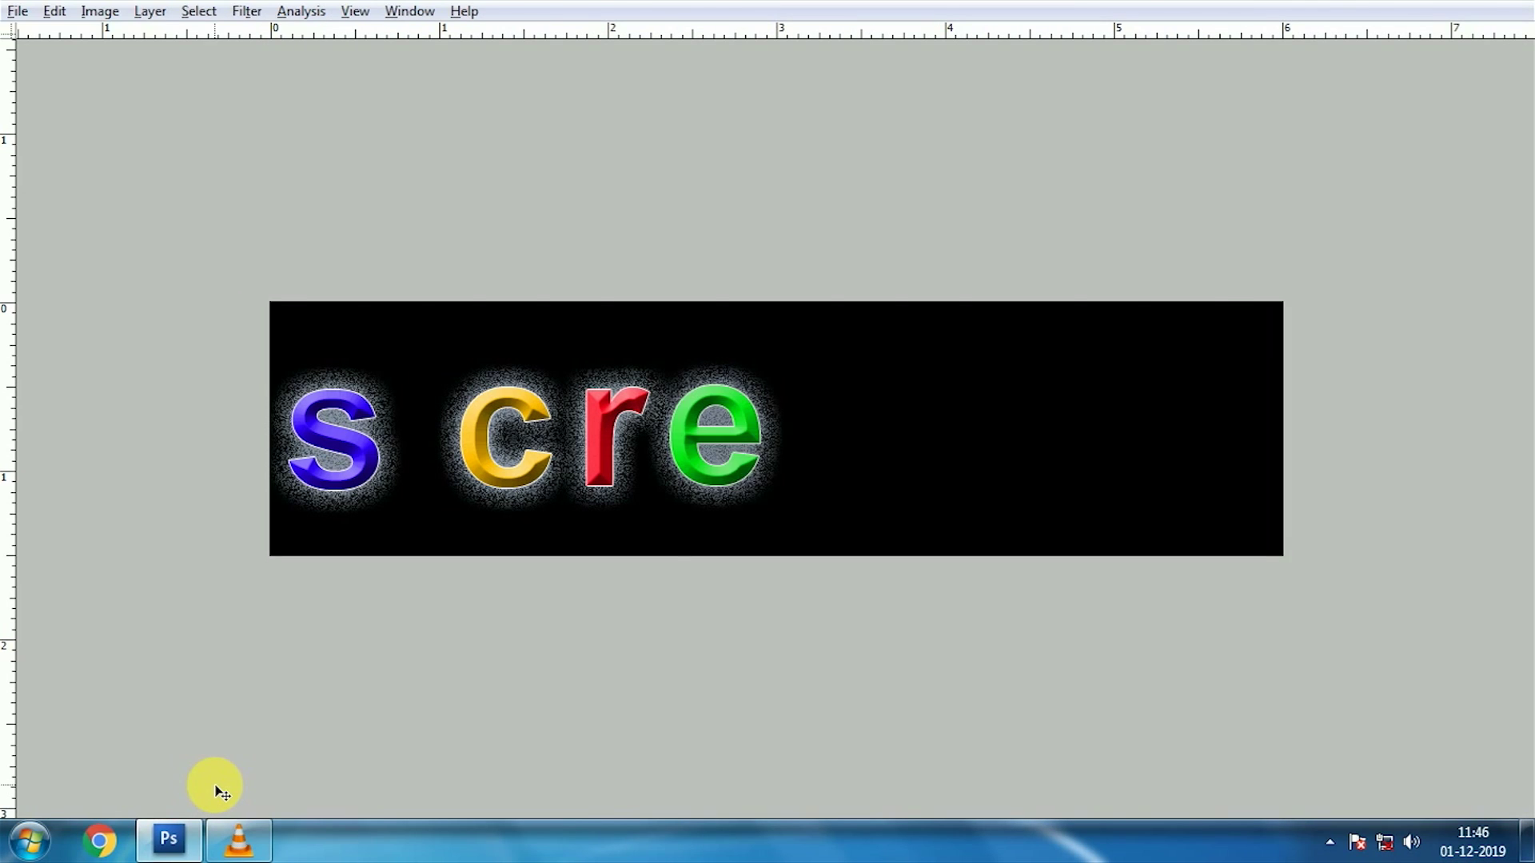
key(f)
key(f)
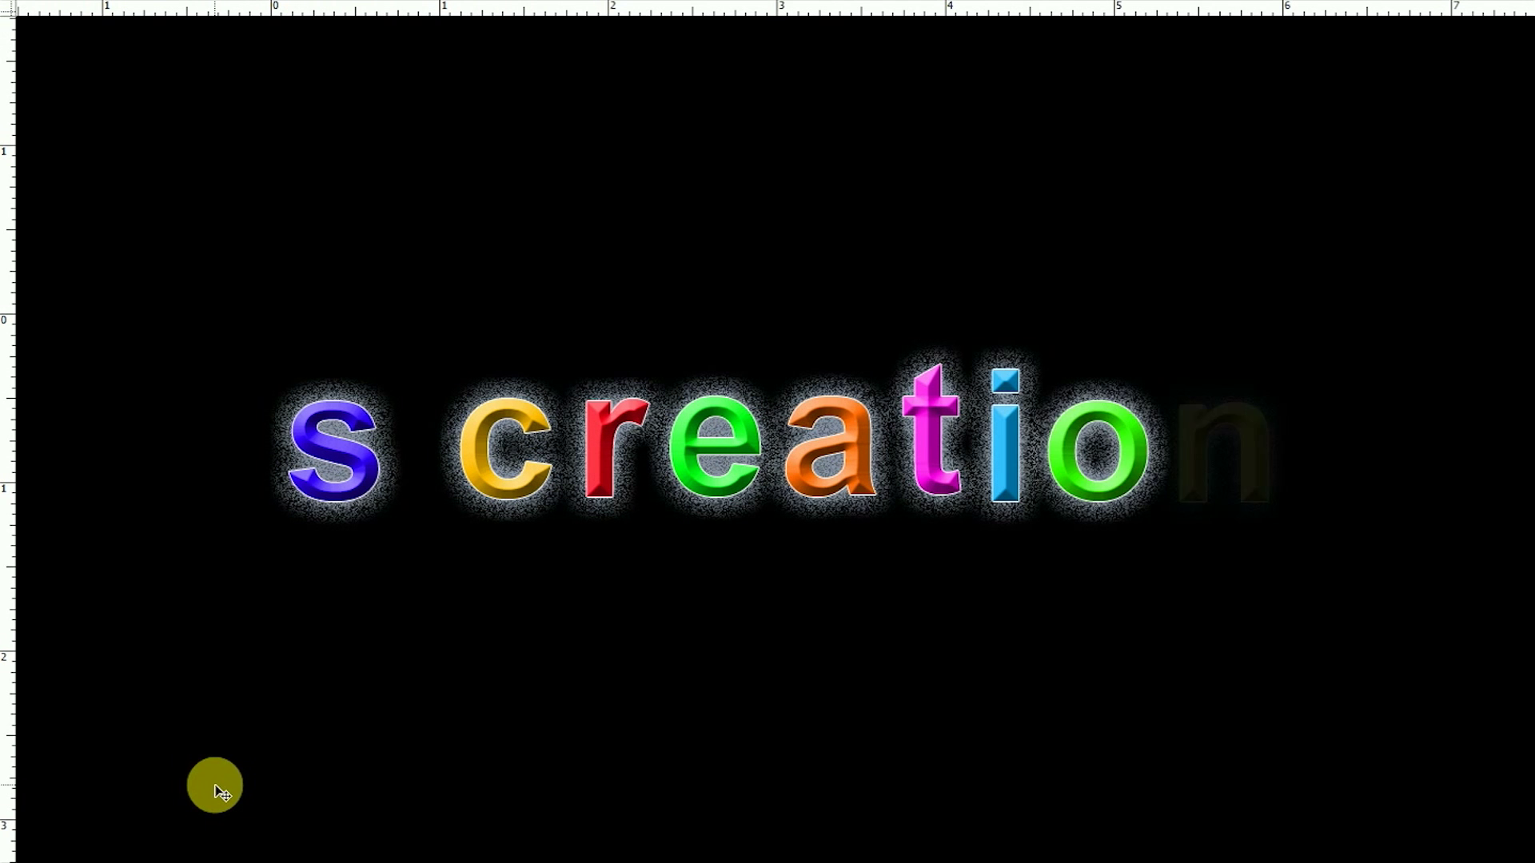
key(ctrl+r)
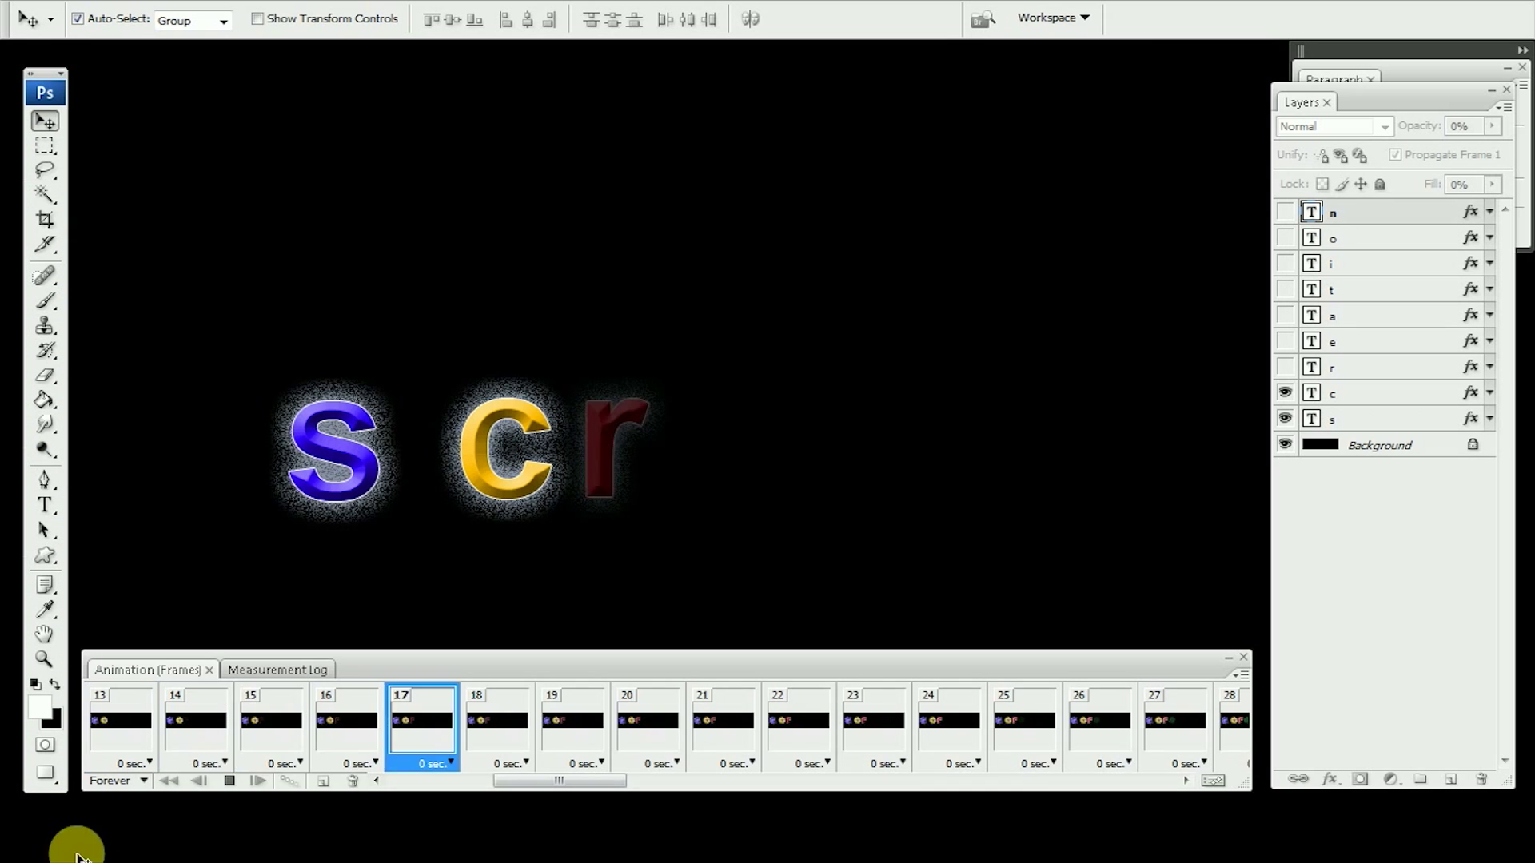
click(231, 783)
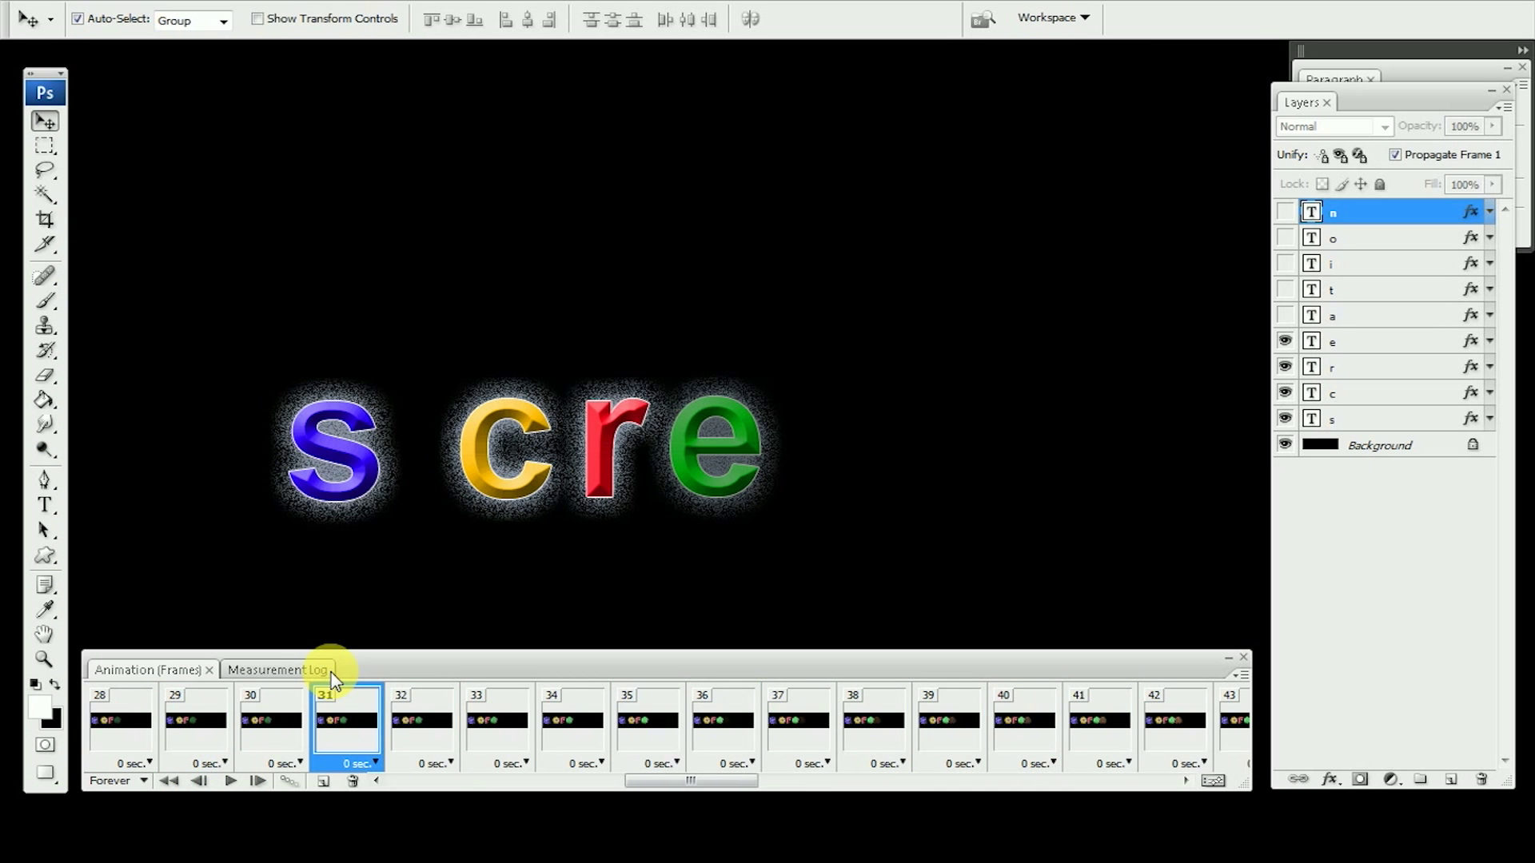
key(f)
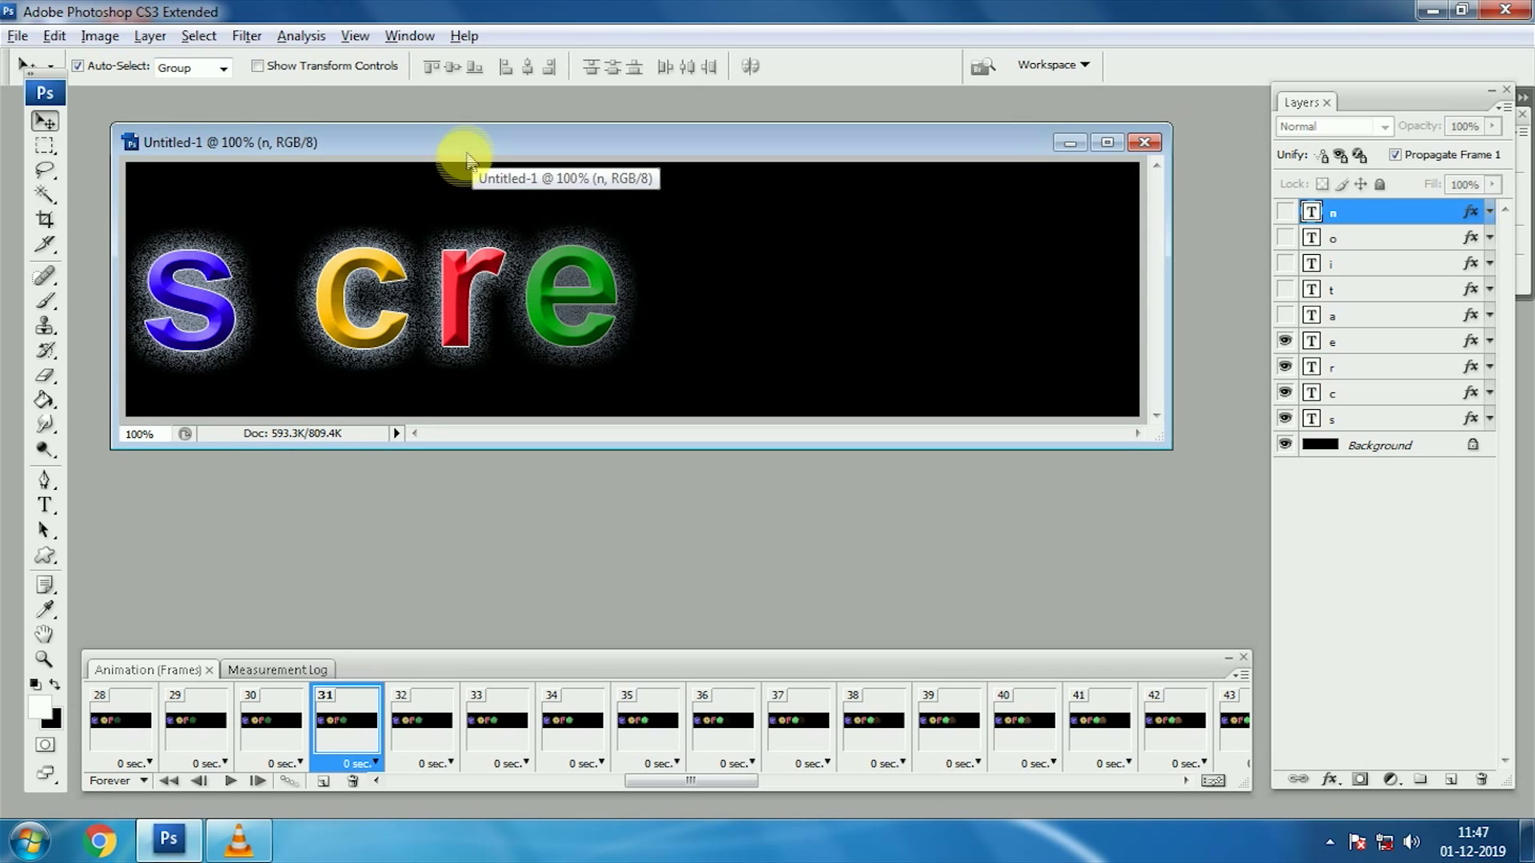
drag(684, 781, 1127, 781)
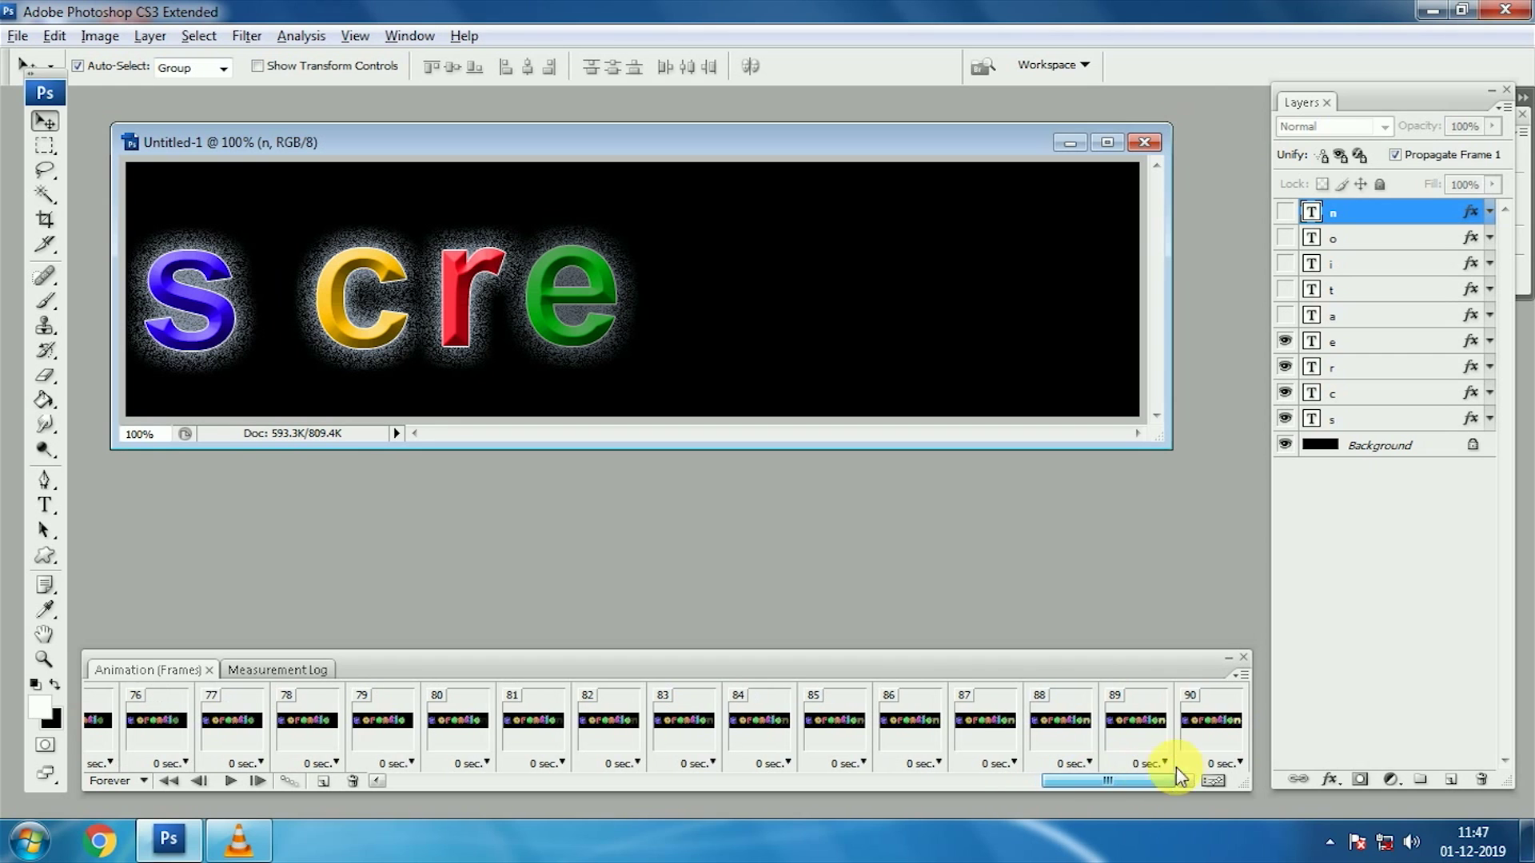
From frame 90, export via Save for Web & Devices as GIF 'Animaion' on the Desktop.
click(1199, 736)
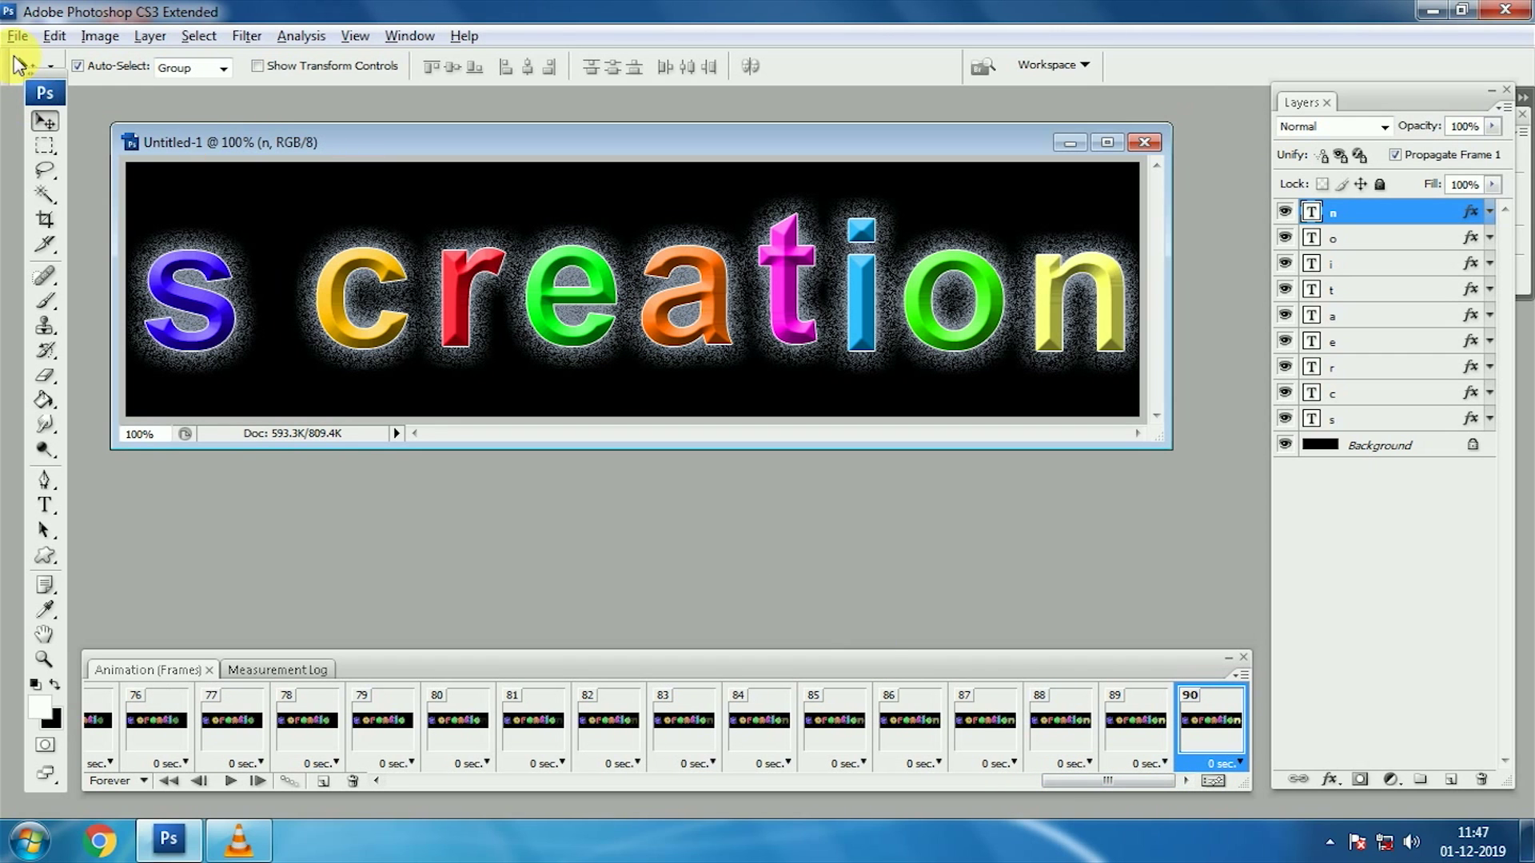
click(17, 36)
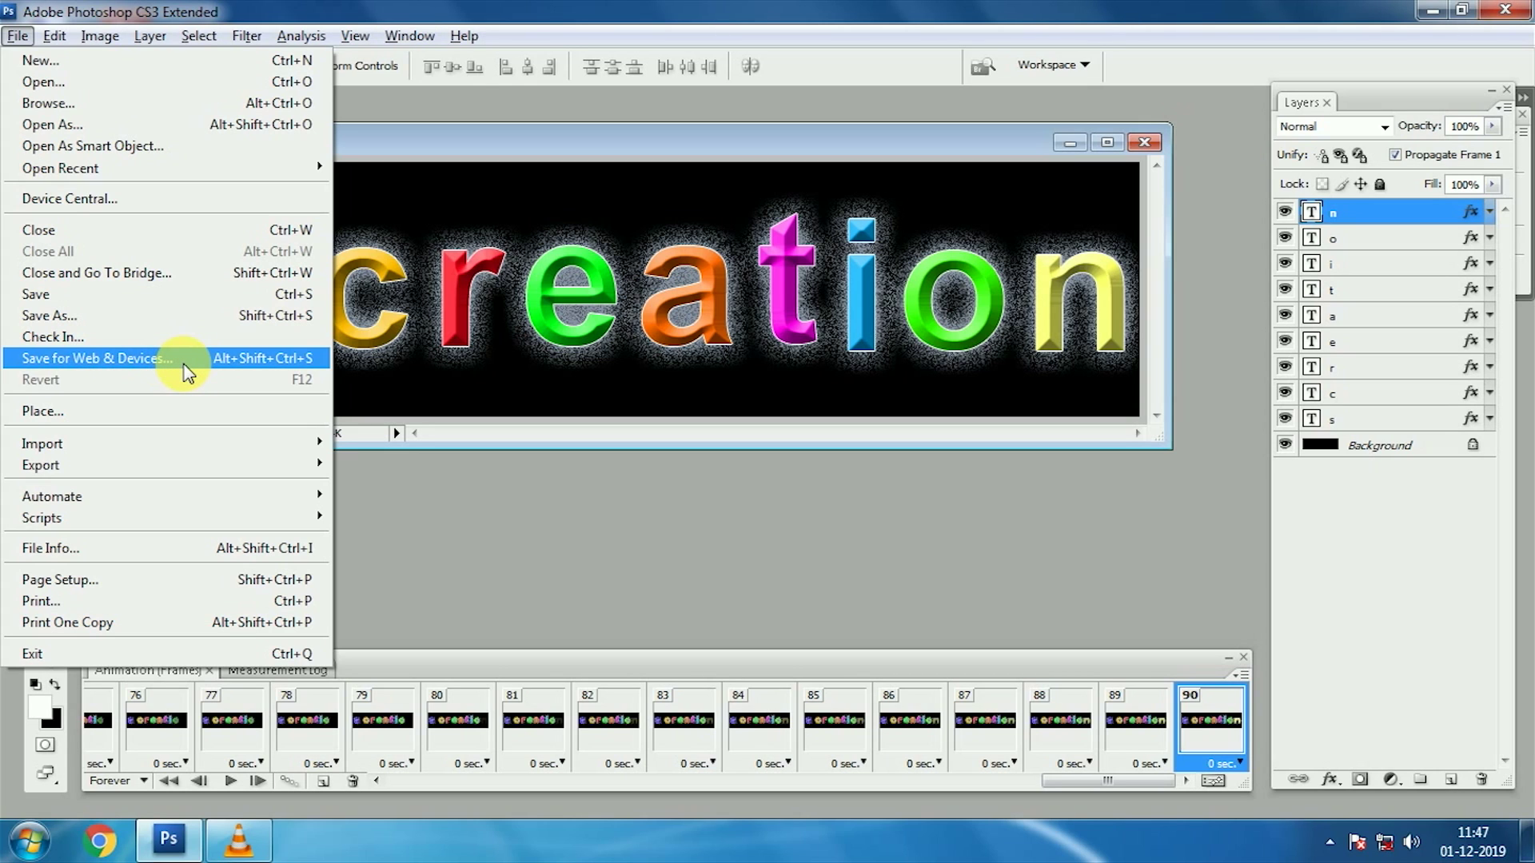
click(186, 370)
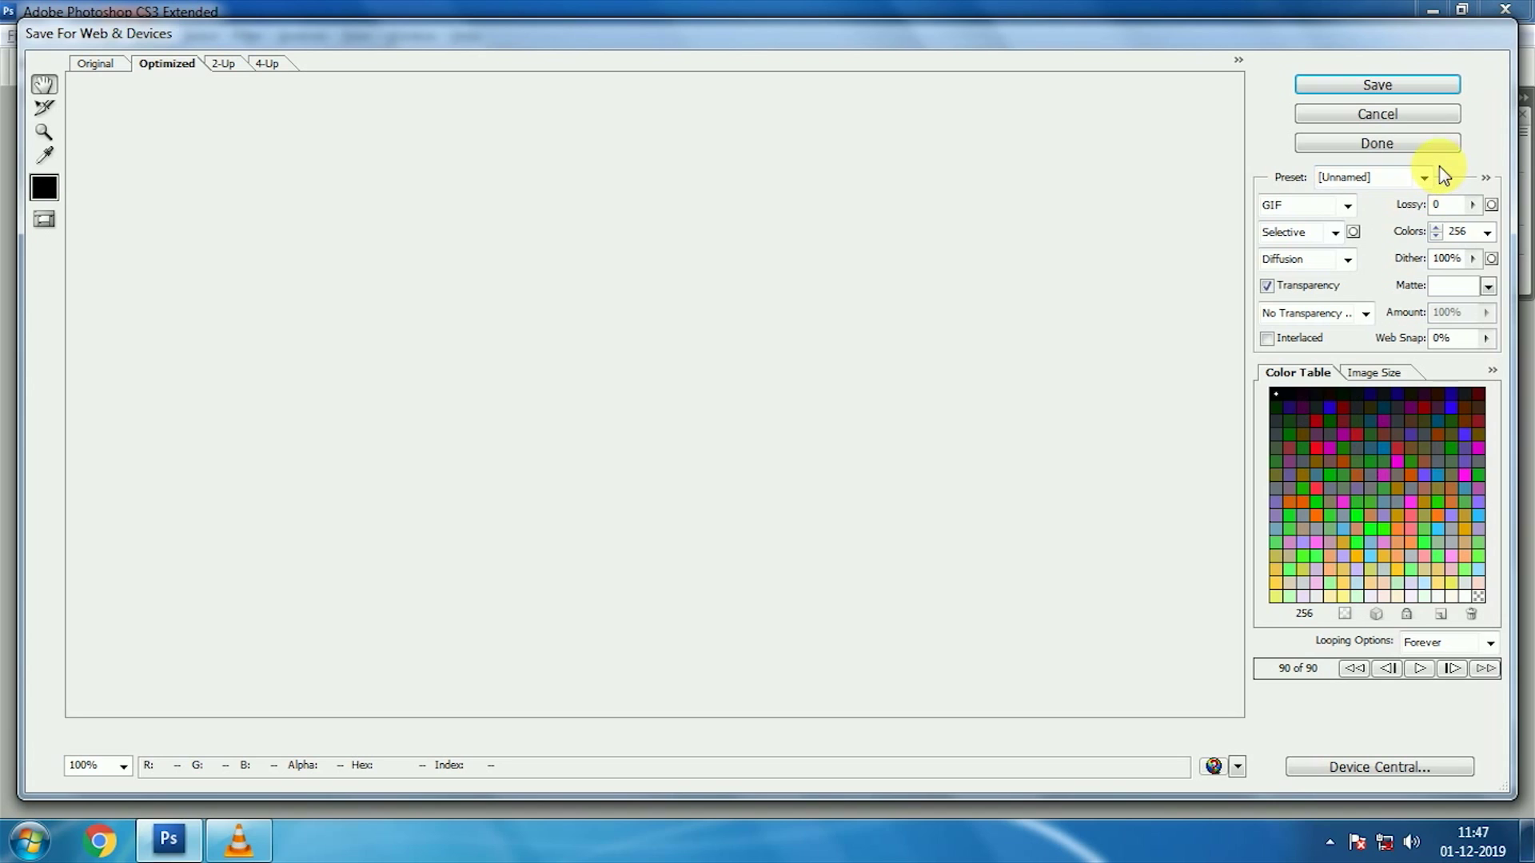
click(1370, 90)
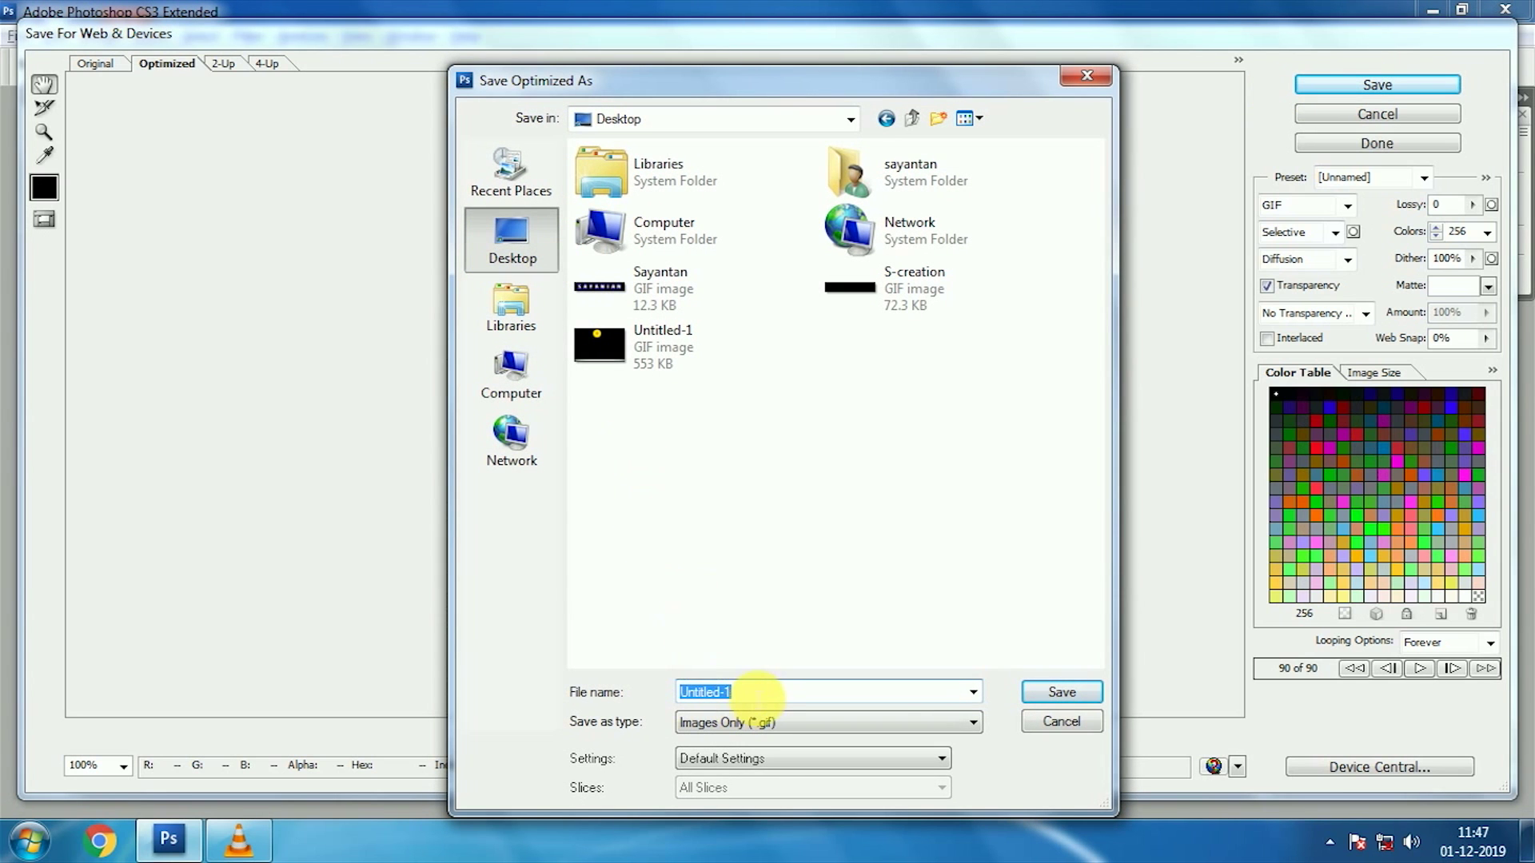
text(An)
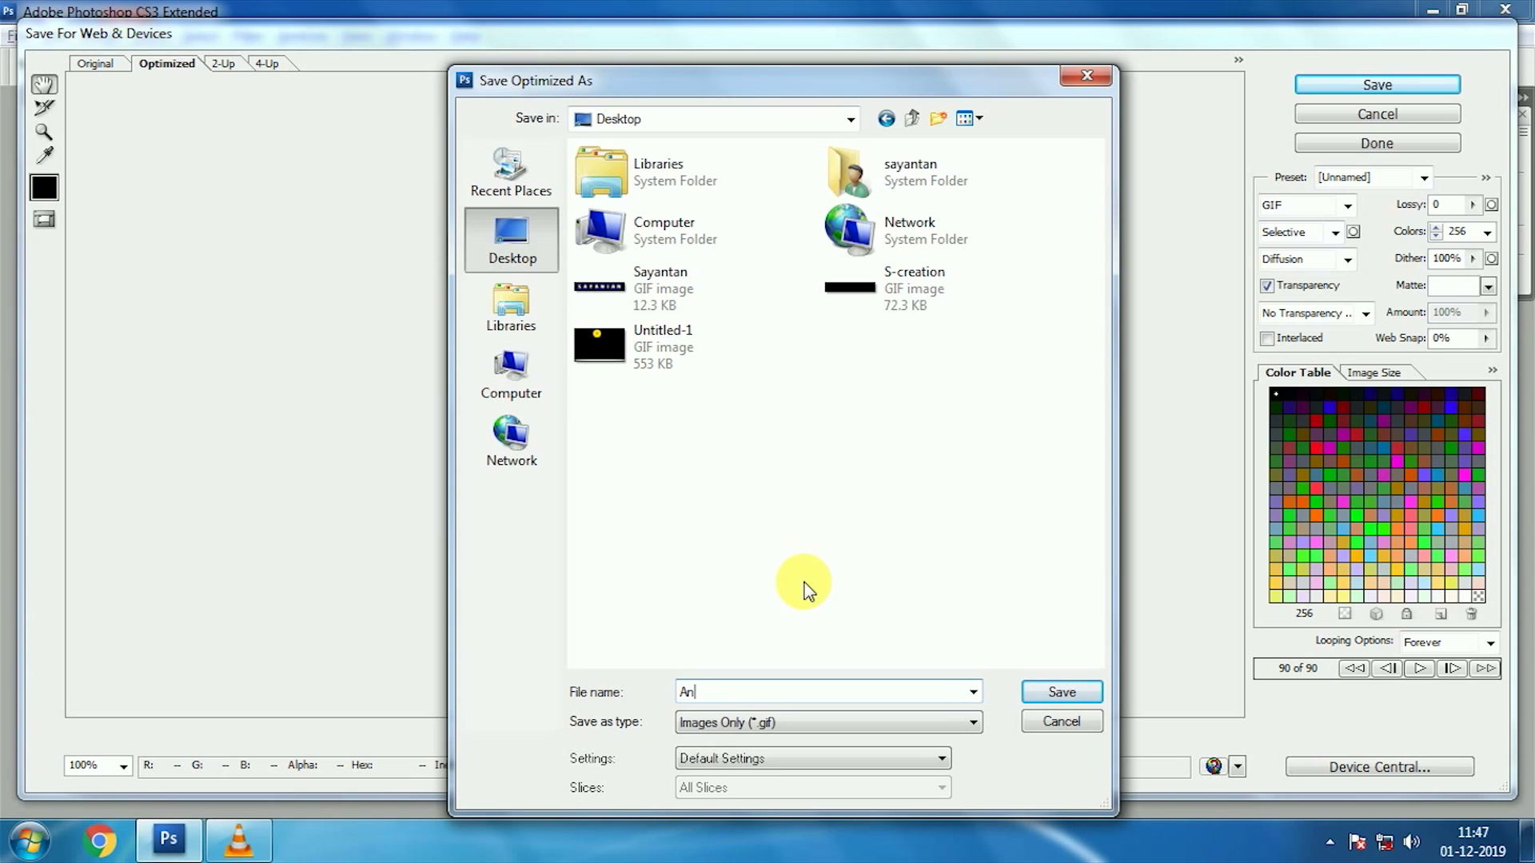
text(imaion)
click(1047, 693)
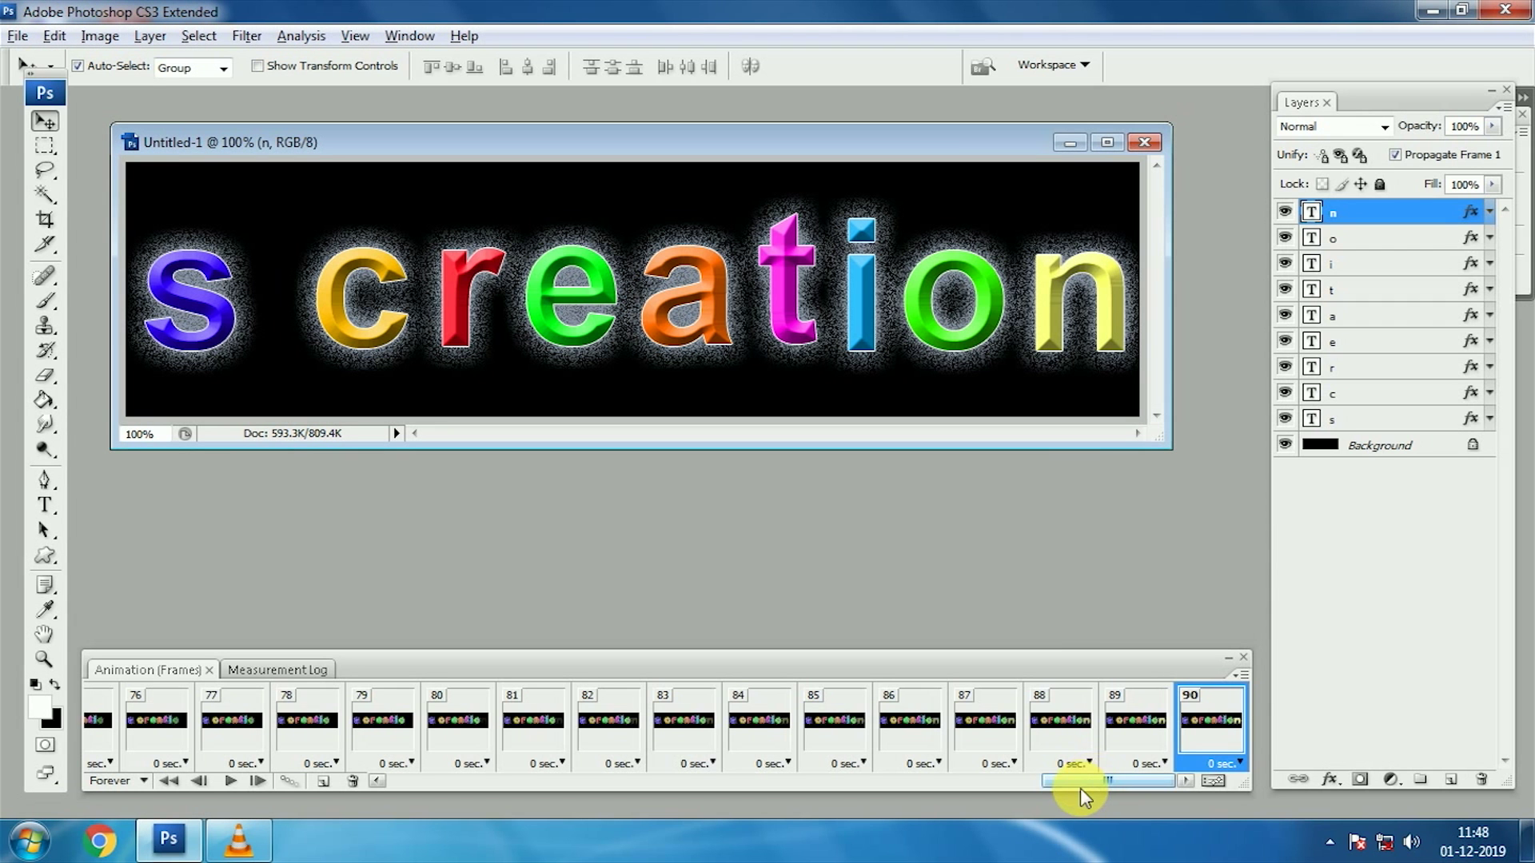
click(1432, 12)
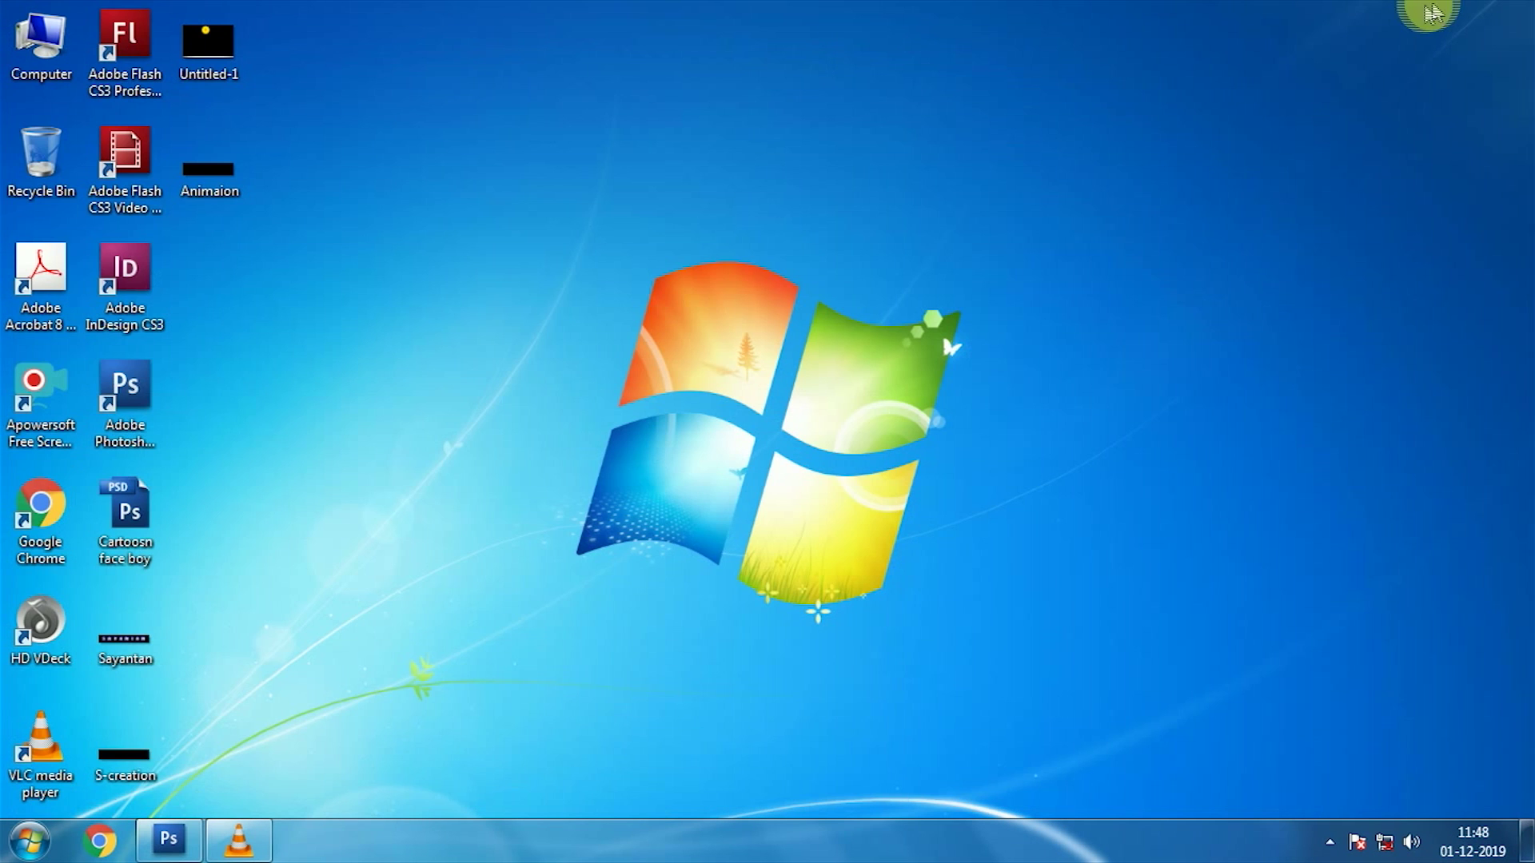
right_click(211, 171)
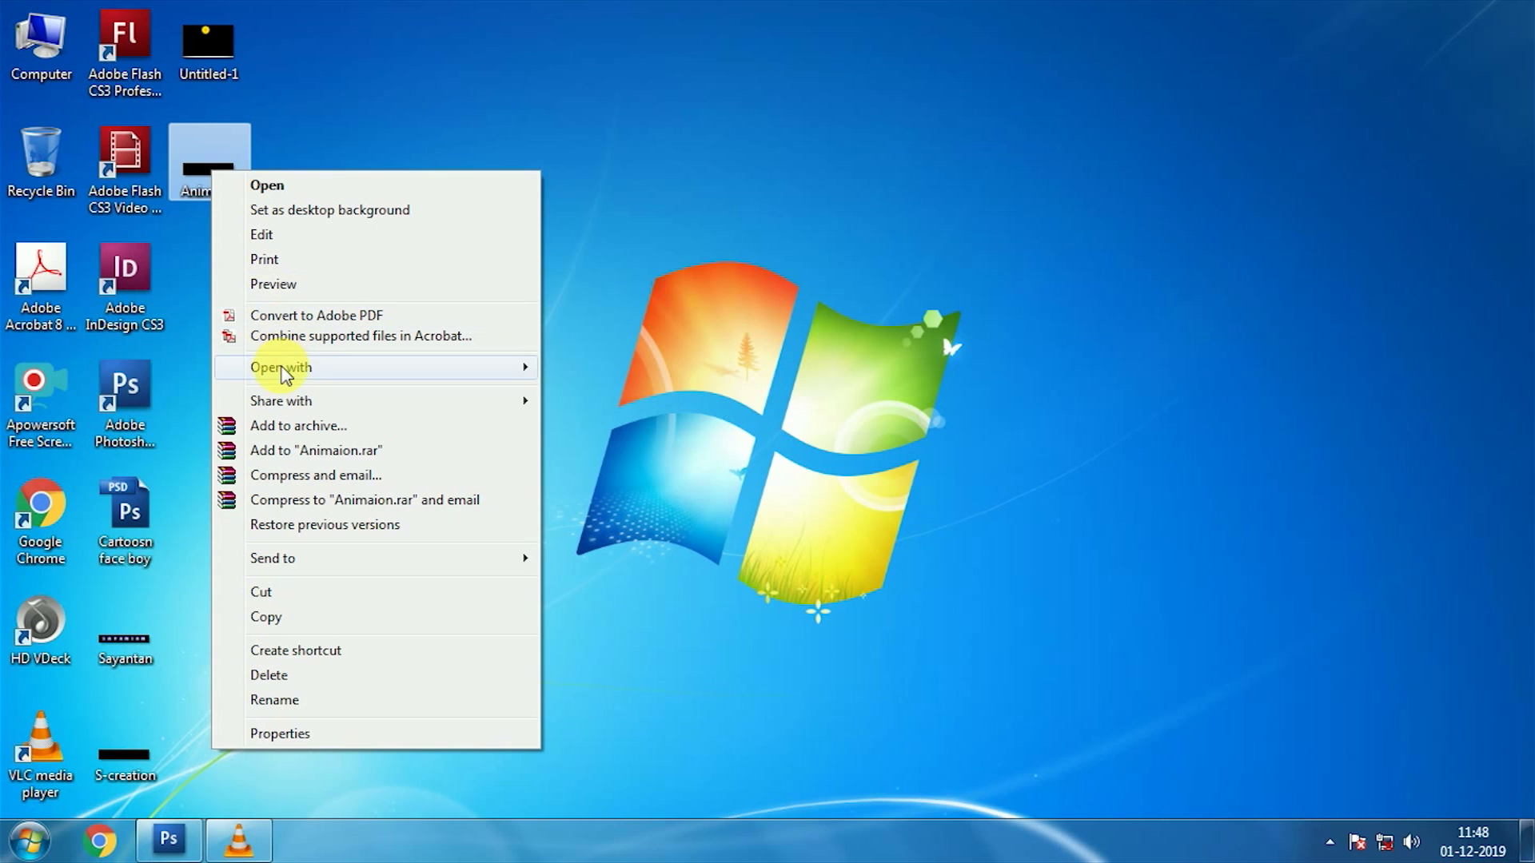
mouse_move(281, 367)
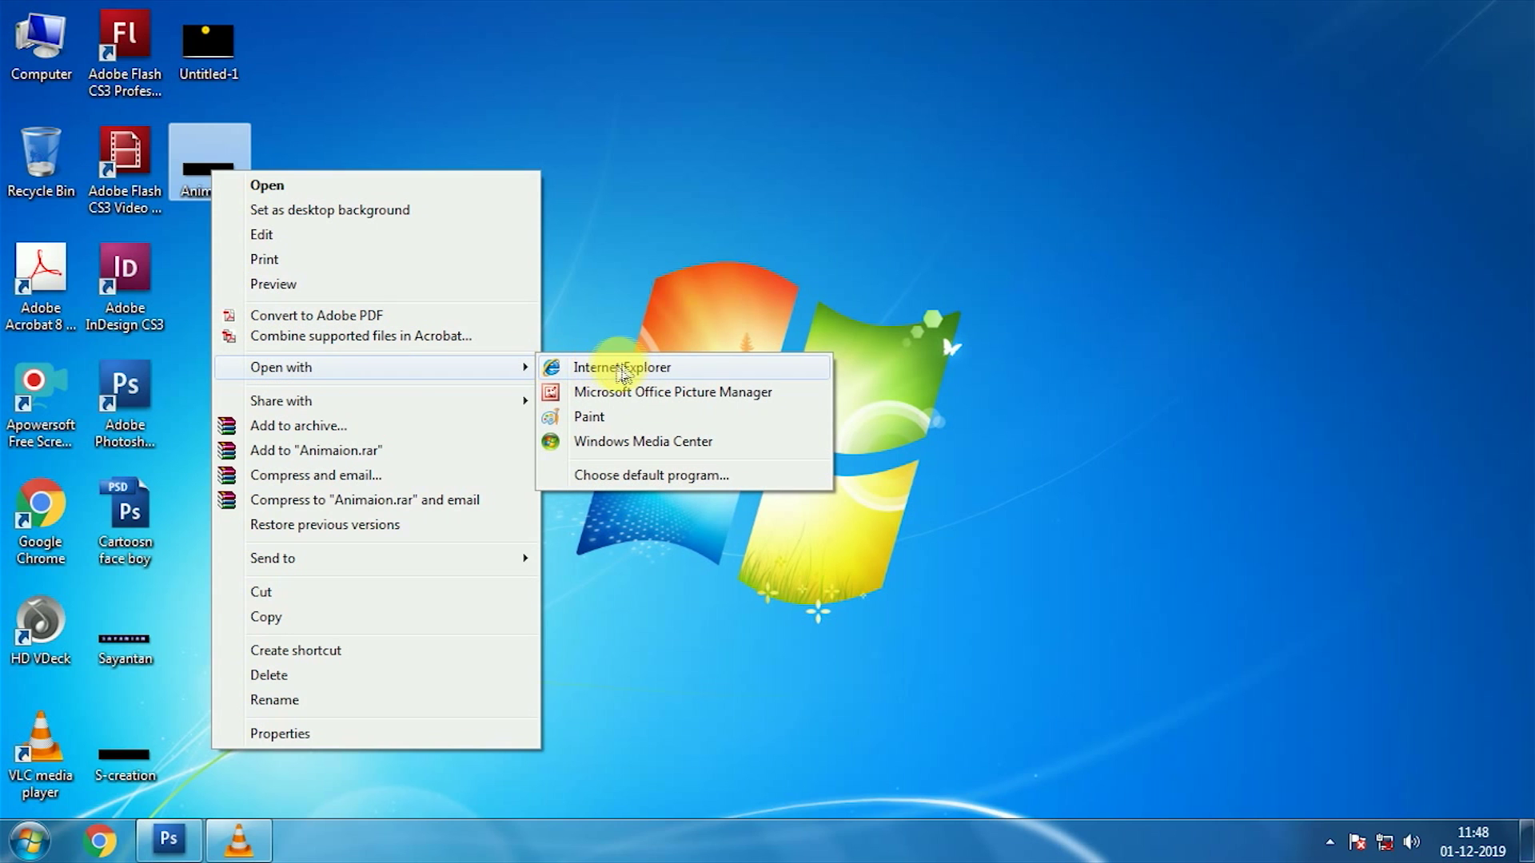
click(620, 366)
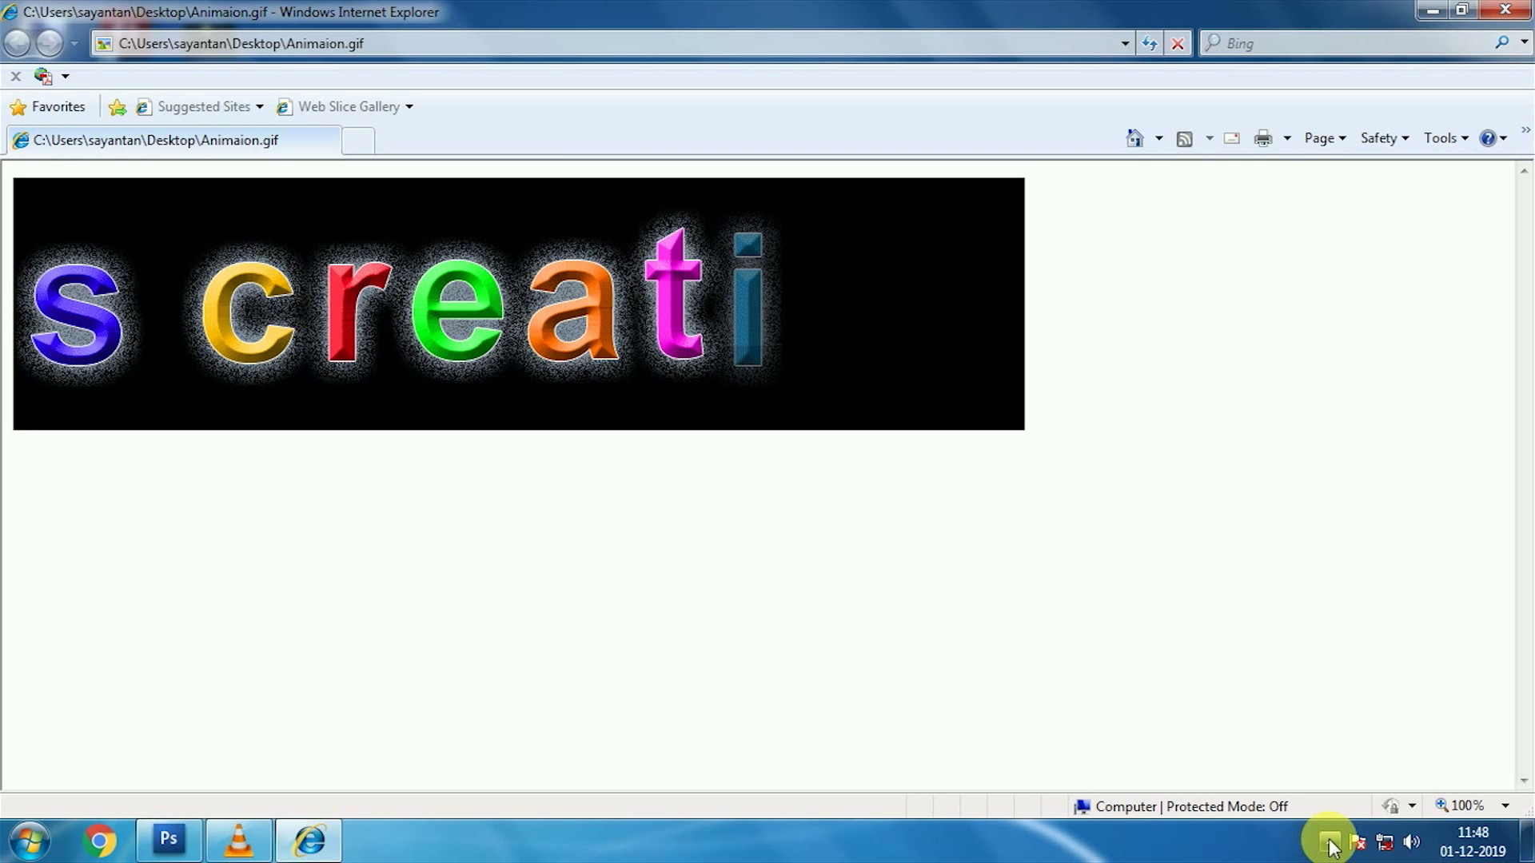
click(1529, 8)
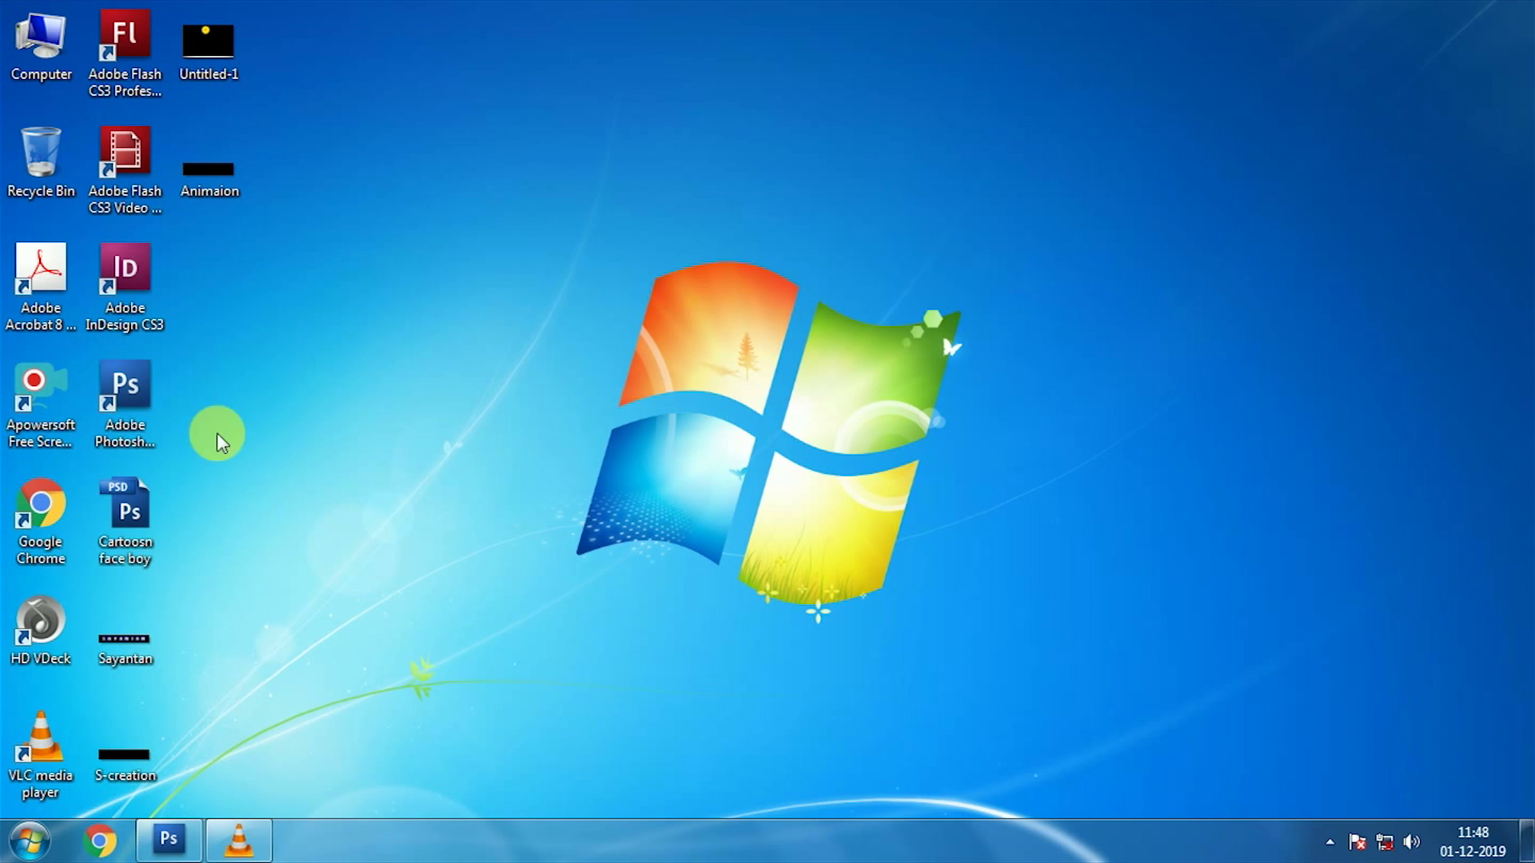
Restore Photoshop from the taskbar and switch the 's creation' banner to full-screen view.
click(177, 831)
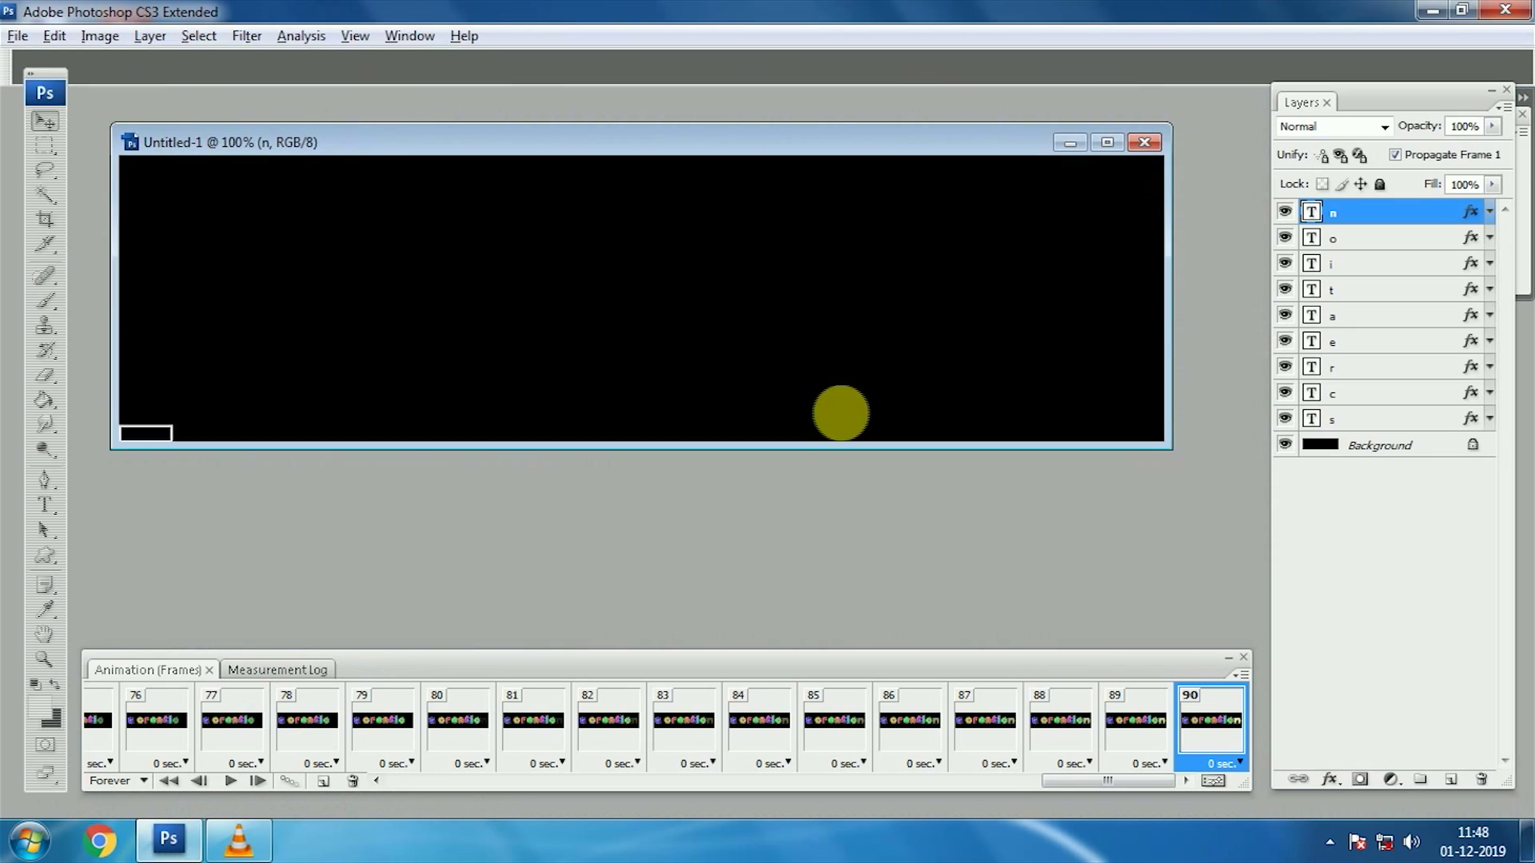
key(f)
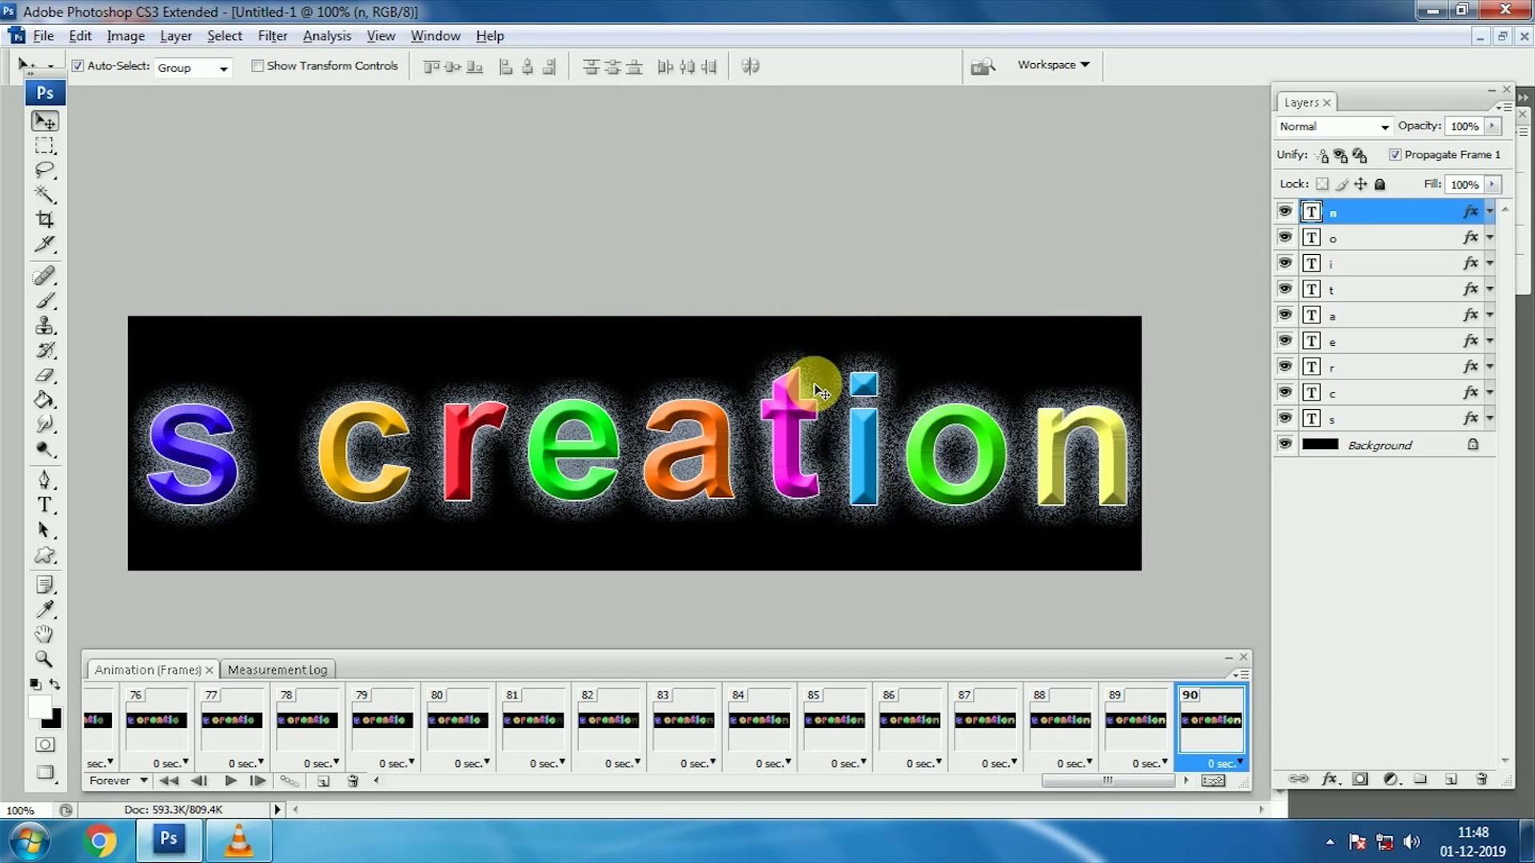